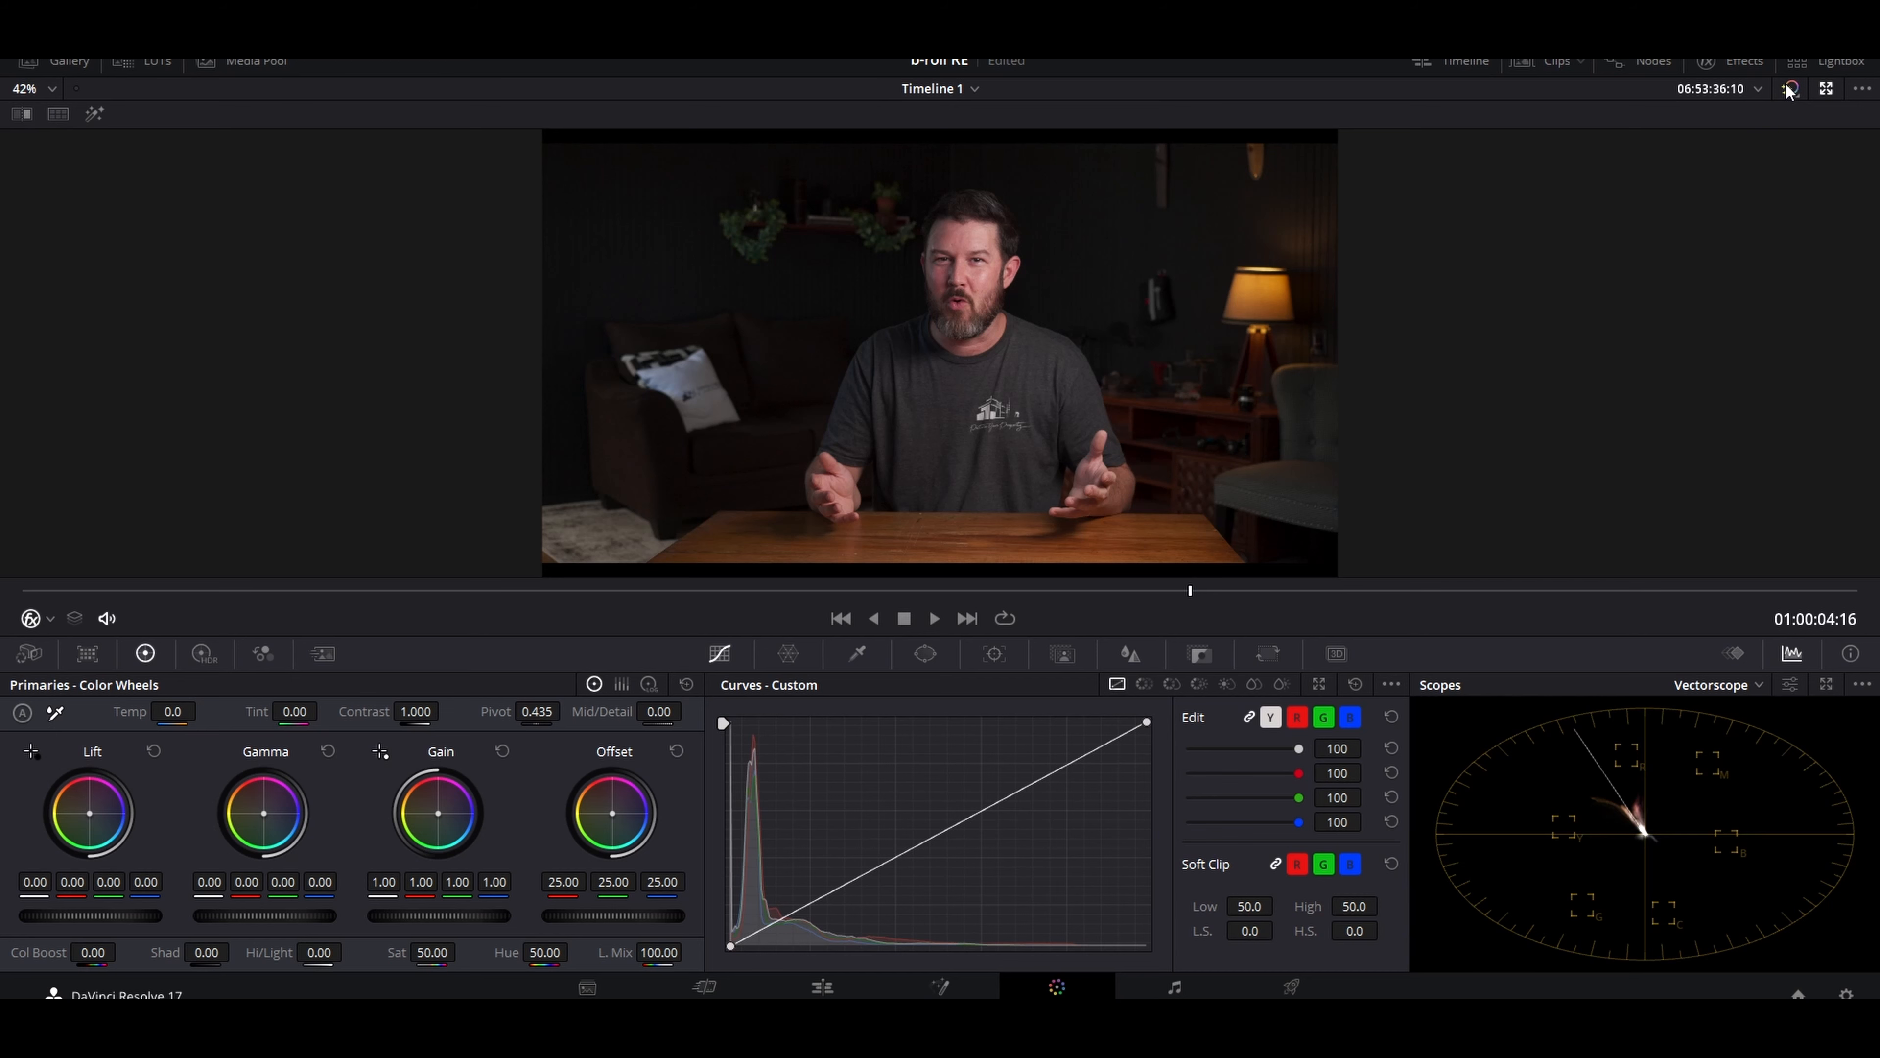
- Compare the shot with and without its color grade by toggling the grade bypass in the viewer
left_click(1789, 89)
left_click(1789, 89)
left_click(1790, 89)
left_click(1789, 89)
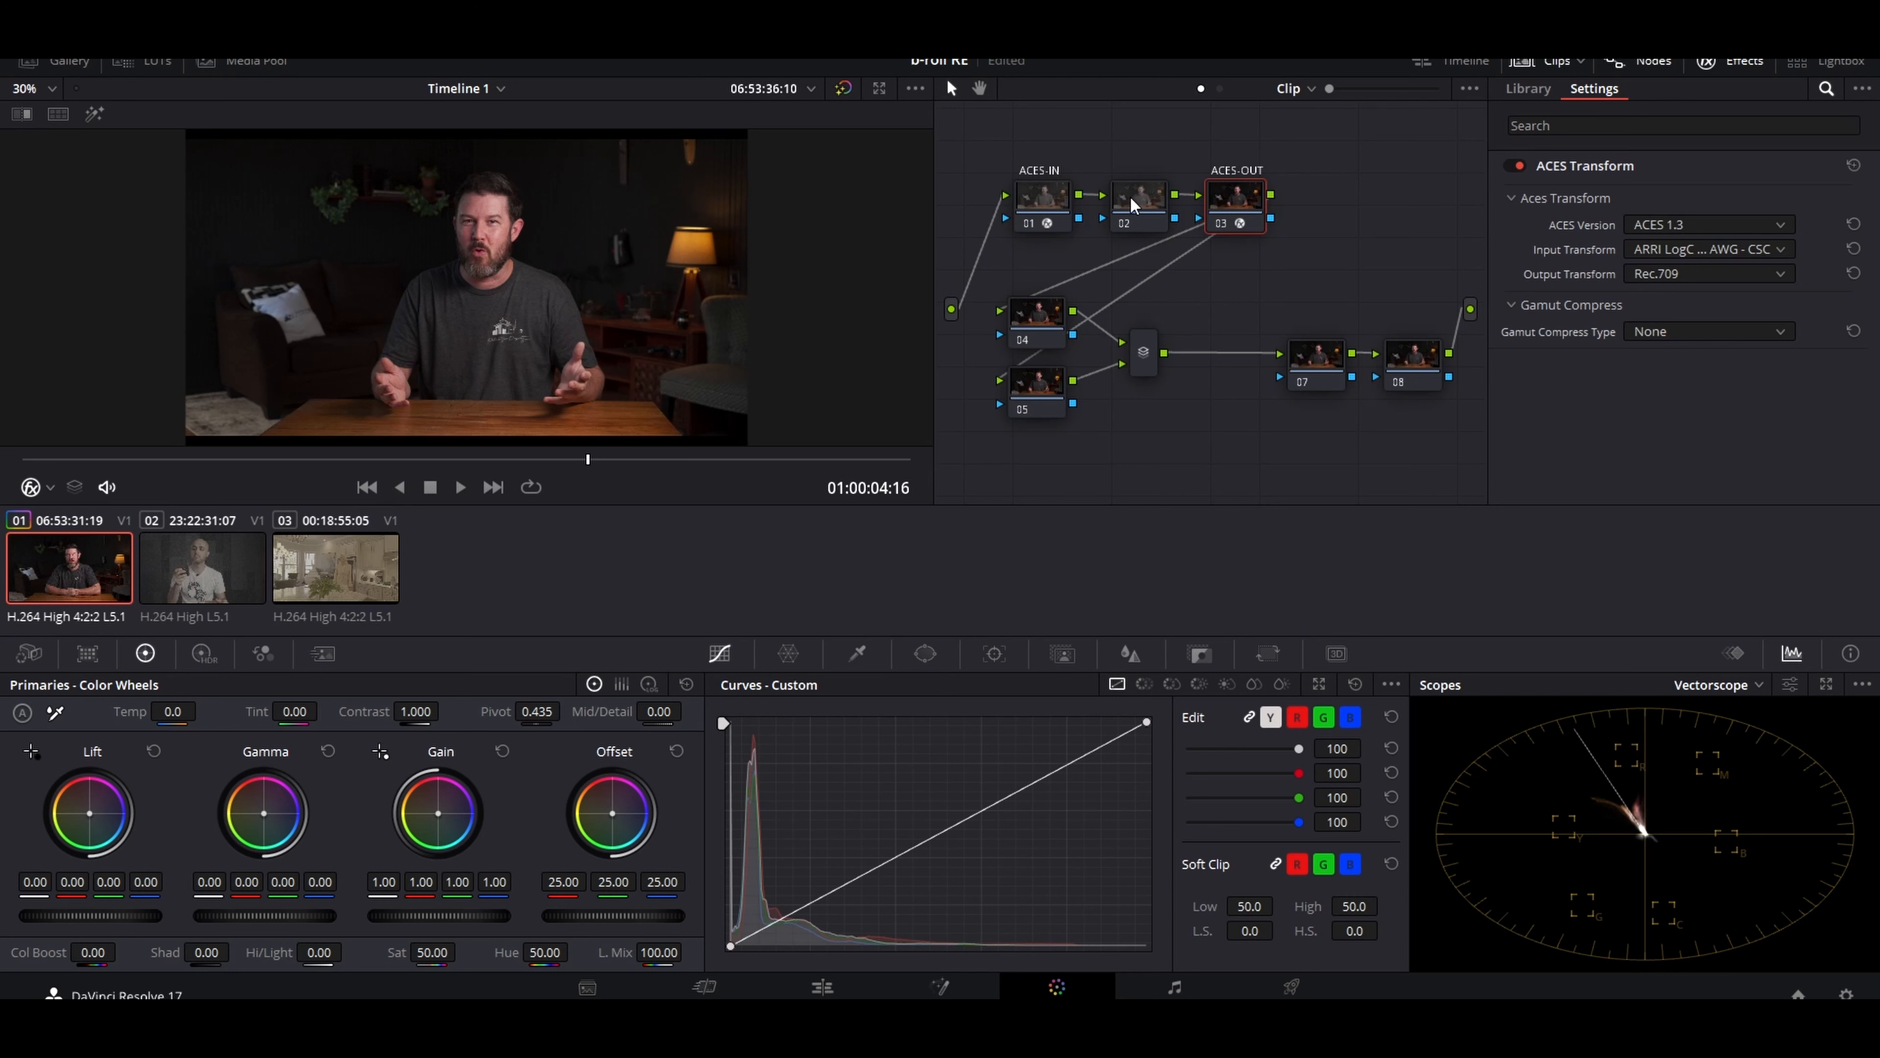
- Label node 02 as LOG and adjust its Offset to 24.52 red, 25.04 green and 23.58 blue
right_click(1130, 197)
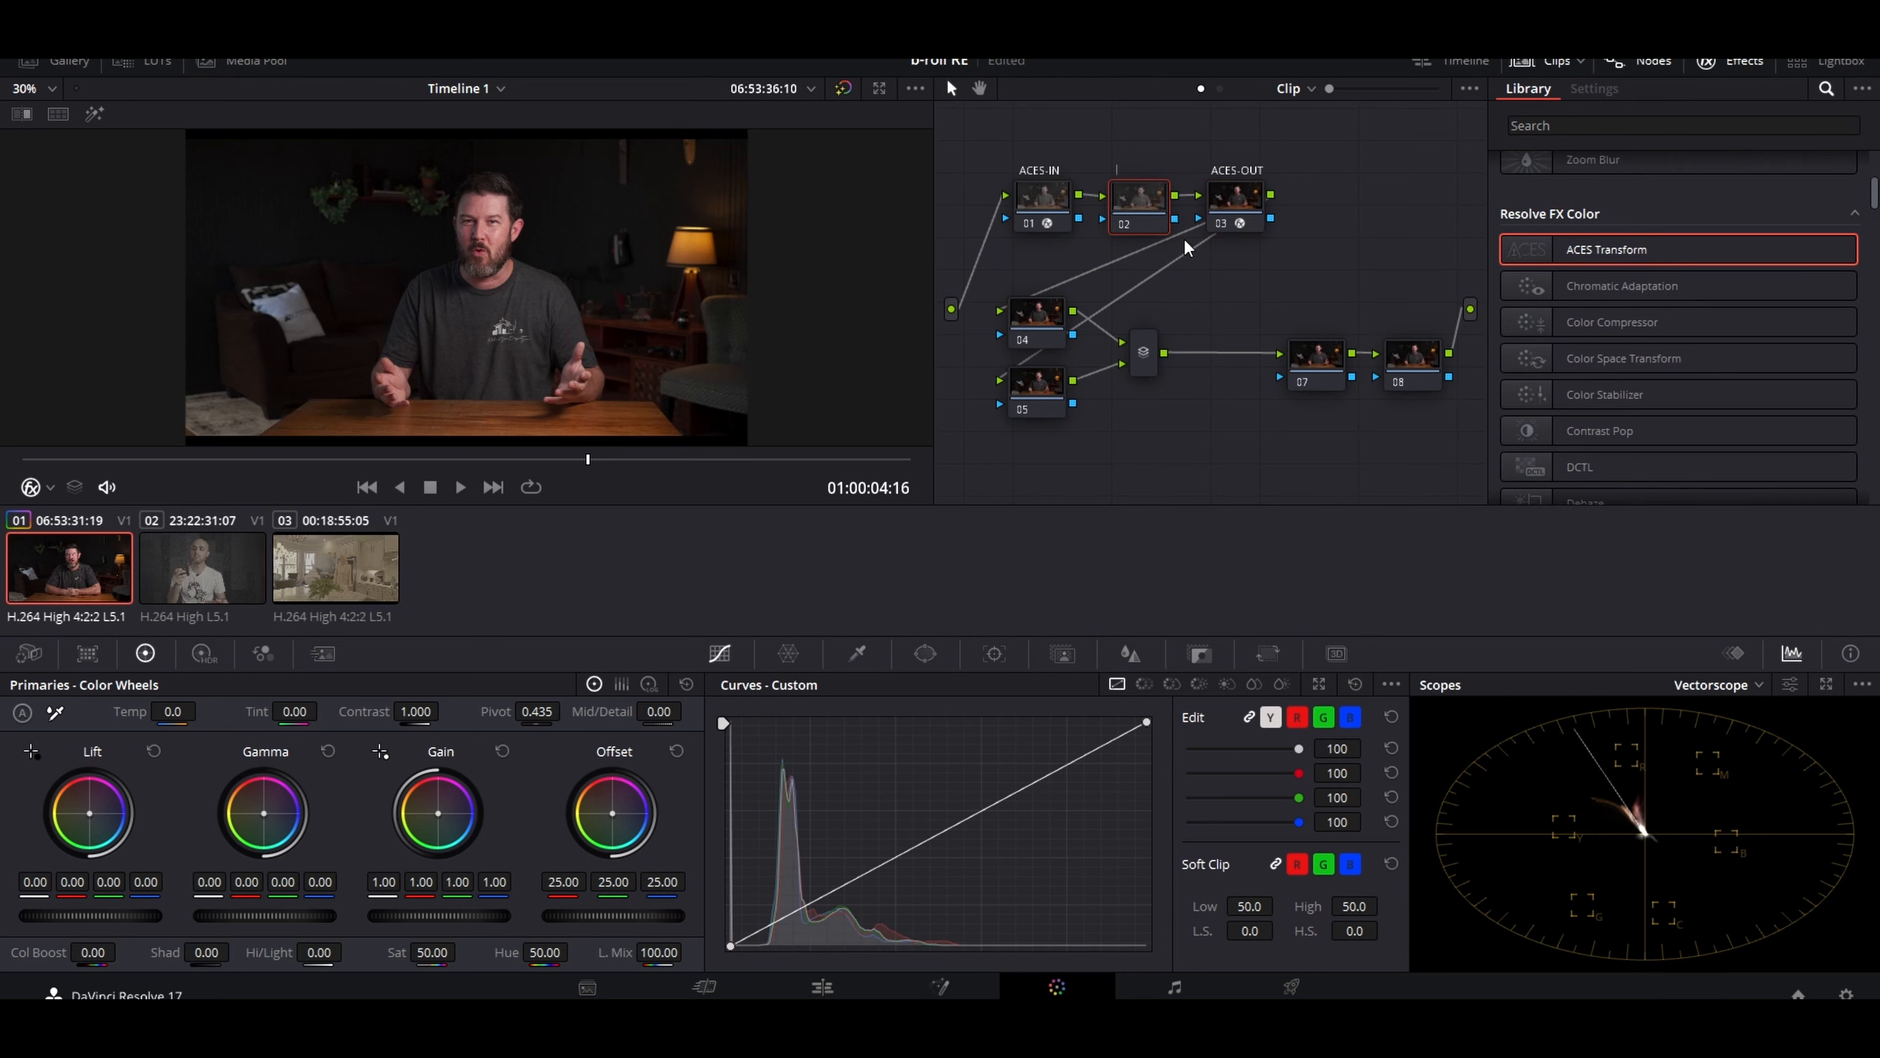
key("Return")
left_click_drag(612, 813, 605, 815)
left_click_drag(1150, 195, 1232, 204)
left_click(1140, 201)
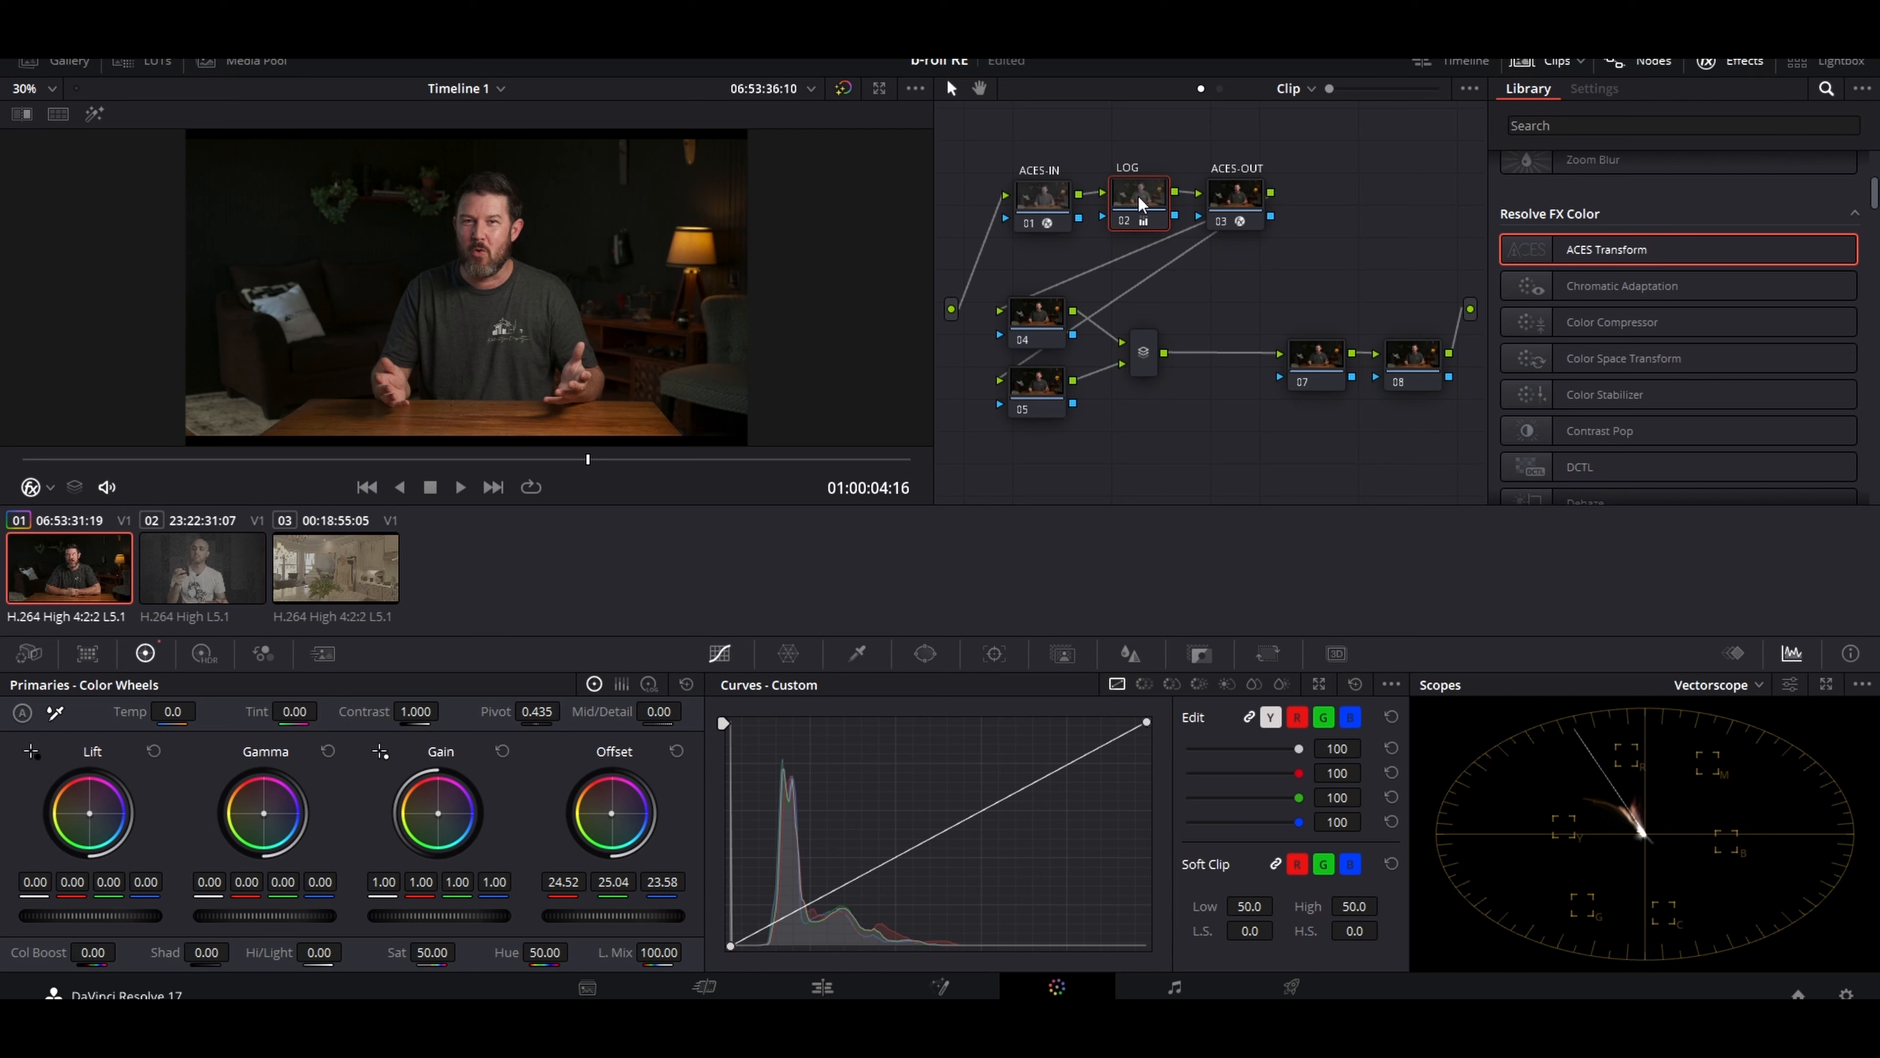
- Move nodes 04 and 05 together with their mixer node closer to node 07 in the node graph
left_click(1047, 321)
left_click(1039, 381)
left_click_drag(1016, 268, 1188, 437)
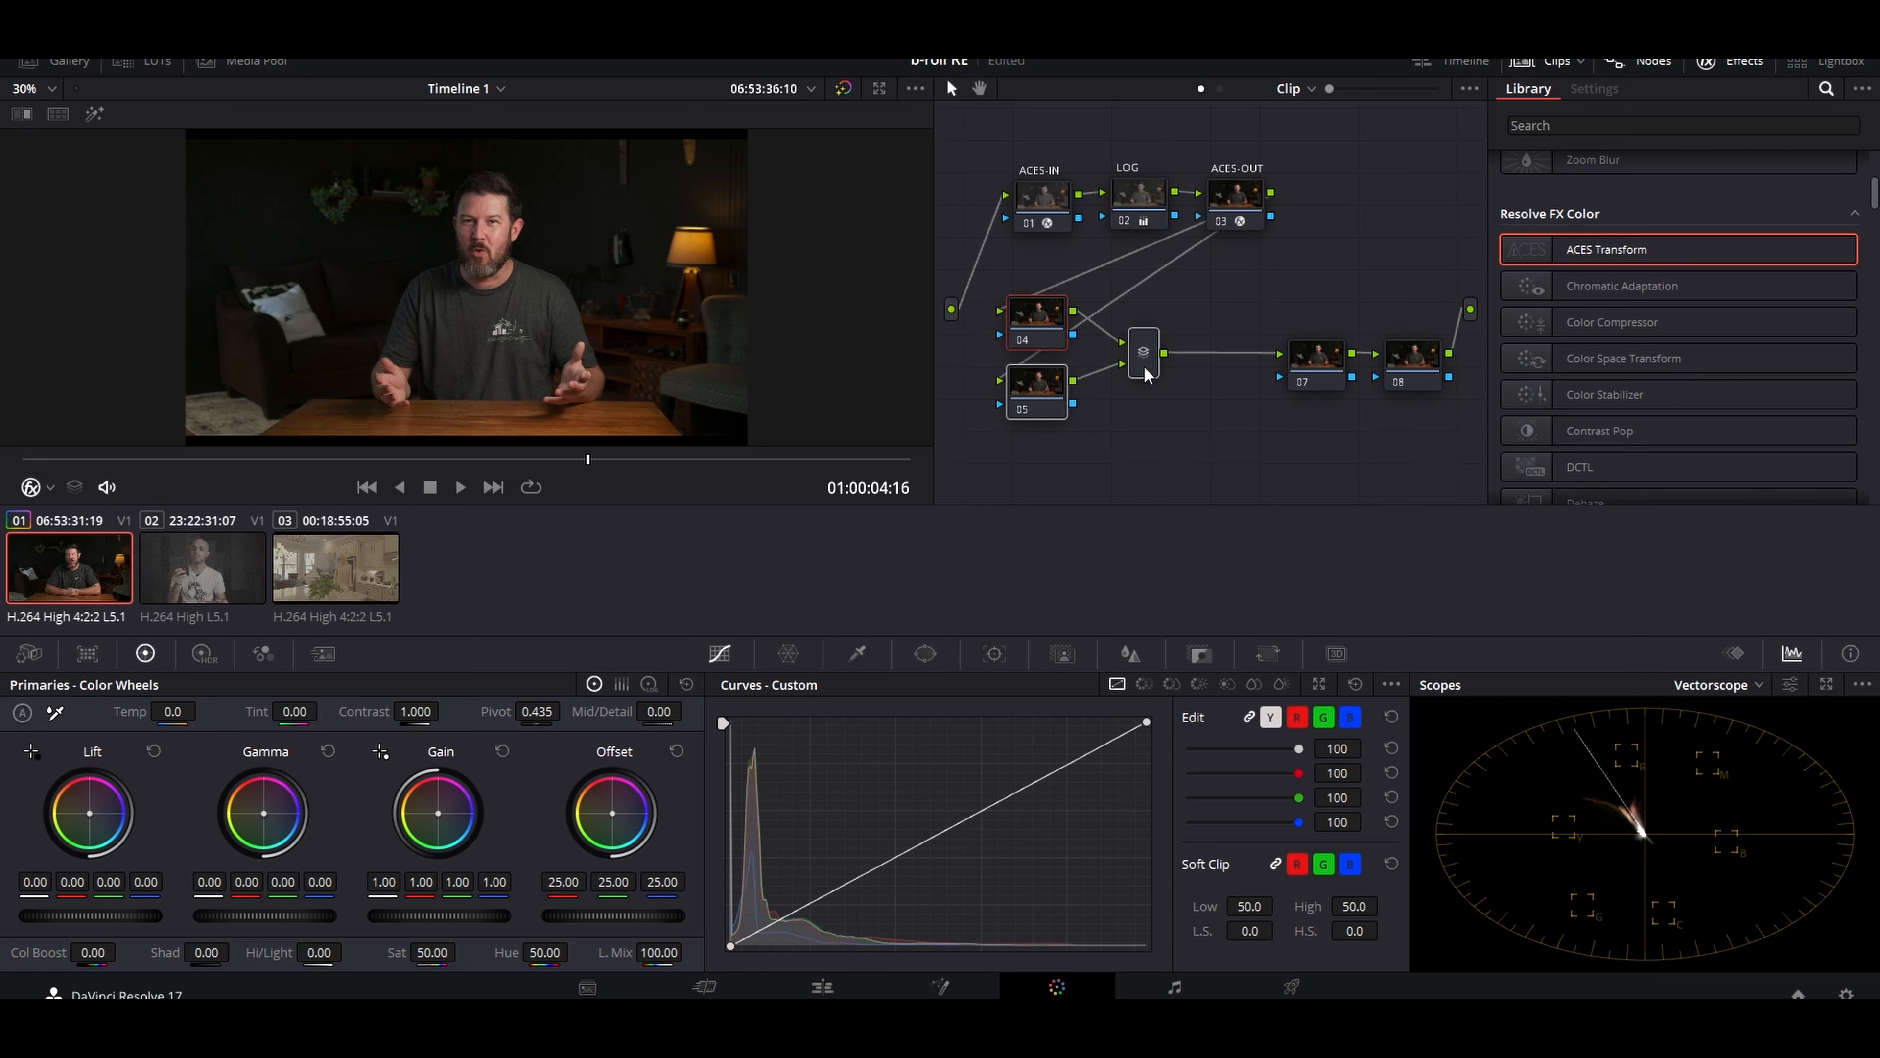
left_click_drag(1145, 367, 1221, 364)
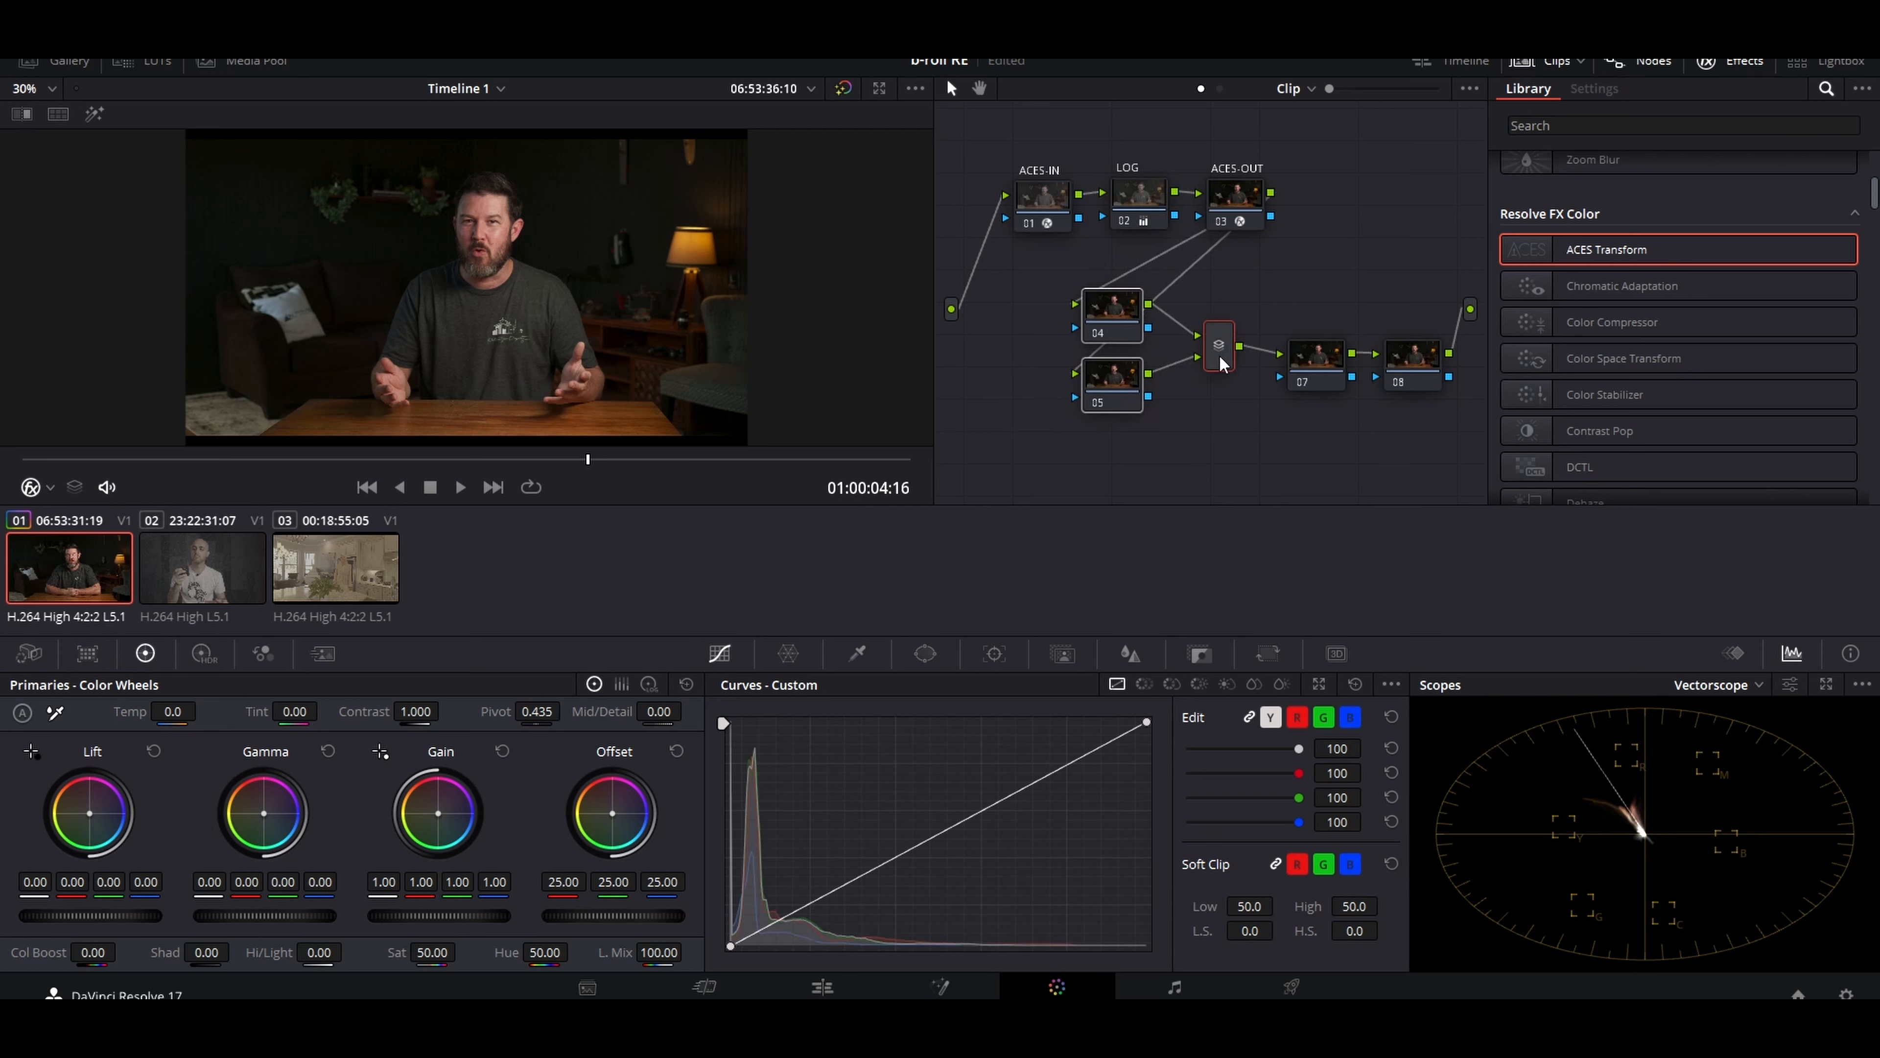
- Morph the mixer node joining nodes 04 and 05 into a Layer Mixer node
left_click(1209, 394)
right_click(1227, 344)
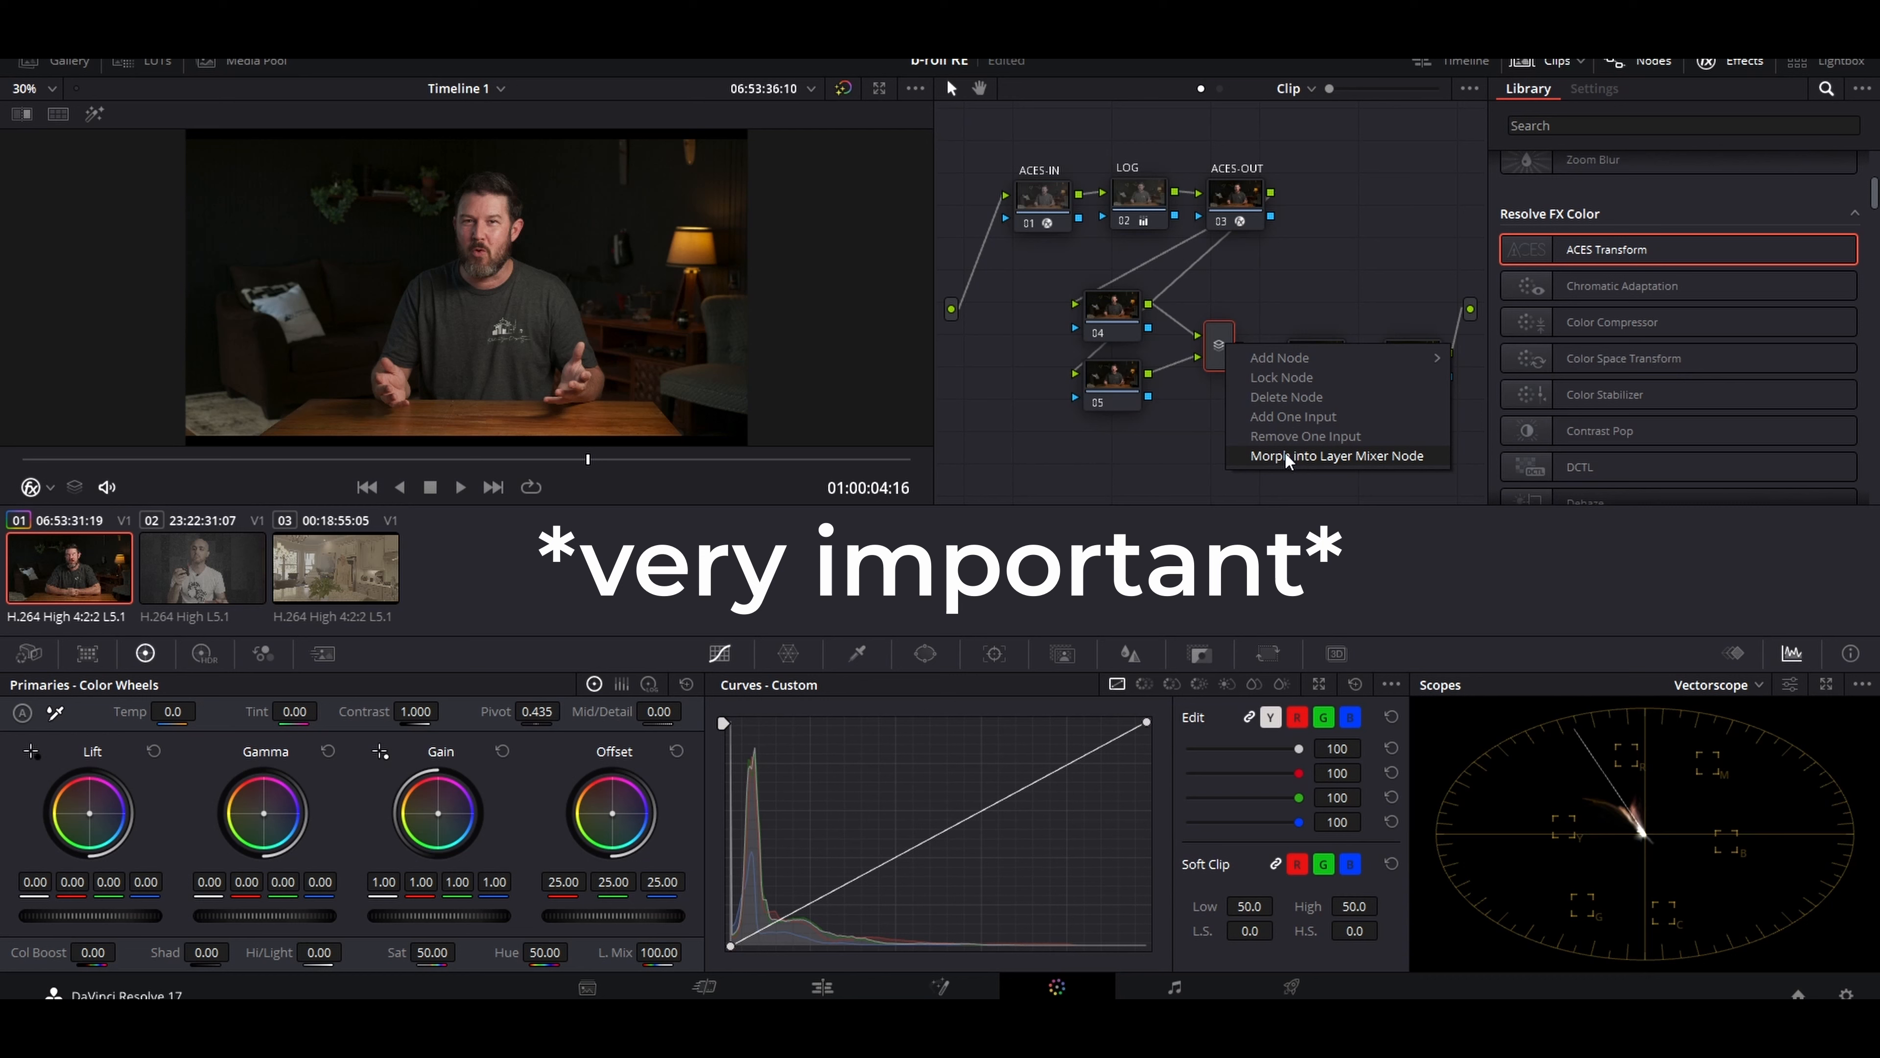
left_click(1407, 458)
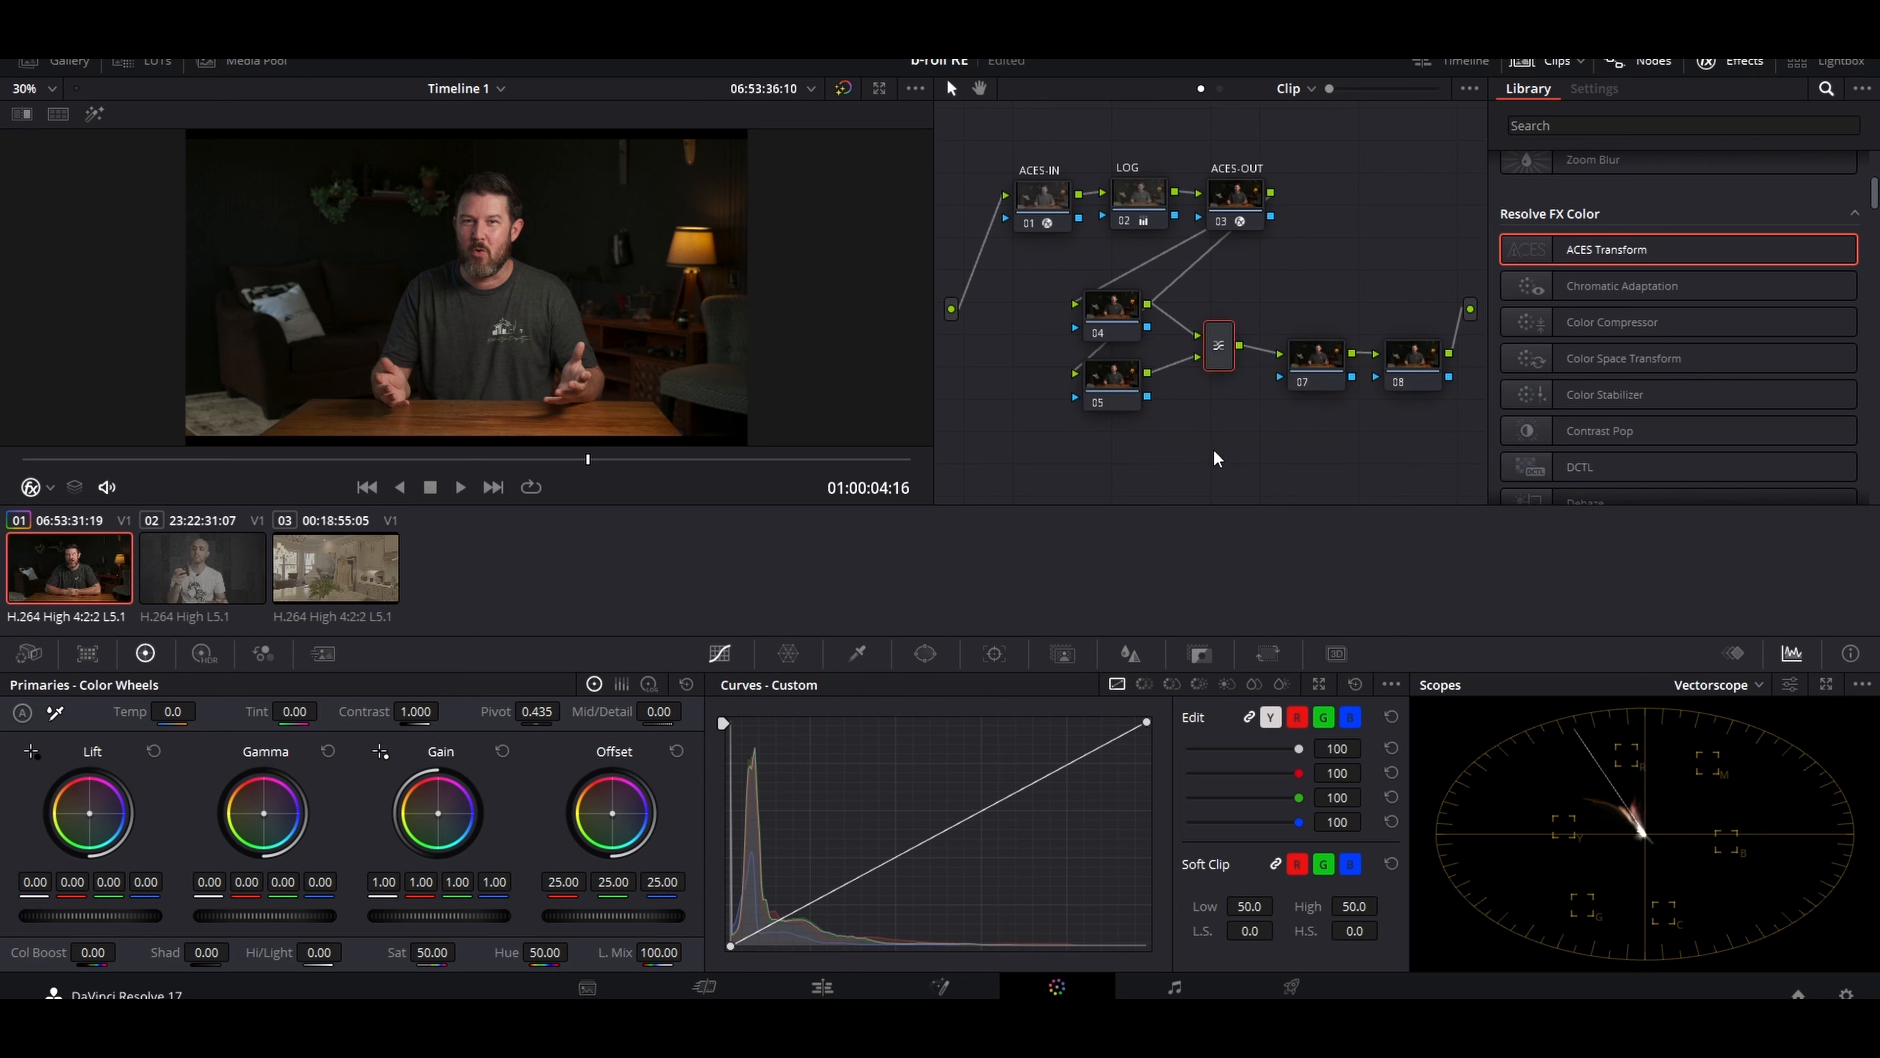
- Spread nodes 04 and 05 apart vertically and label node 04 as LUT
left_click_drag(1111, 374, 1117, 423)
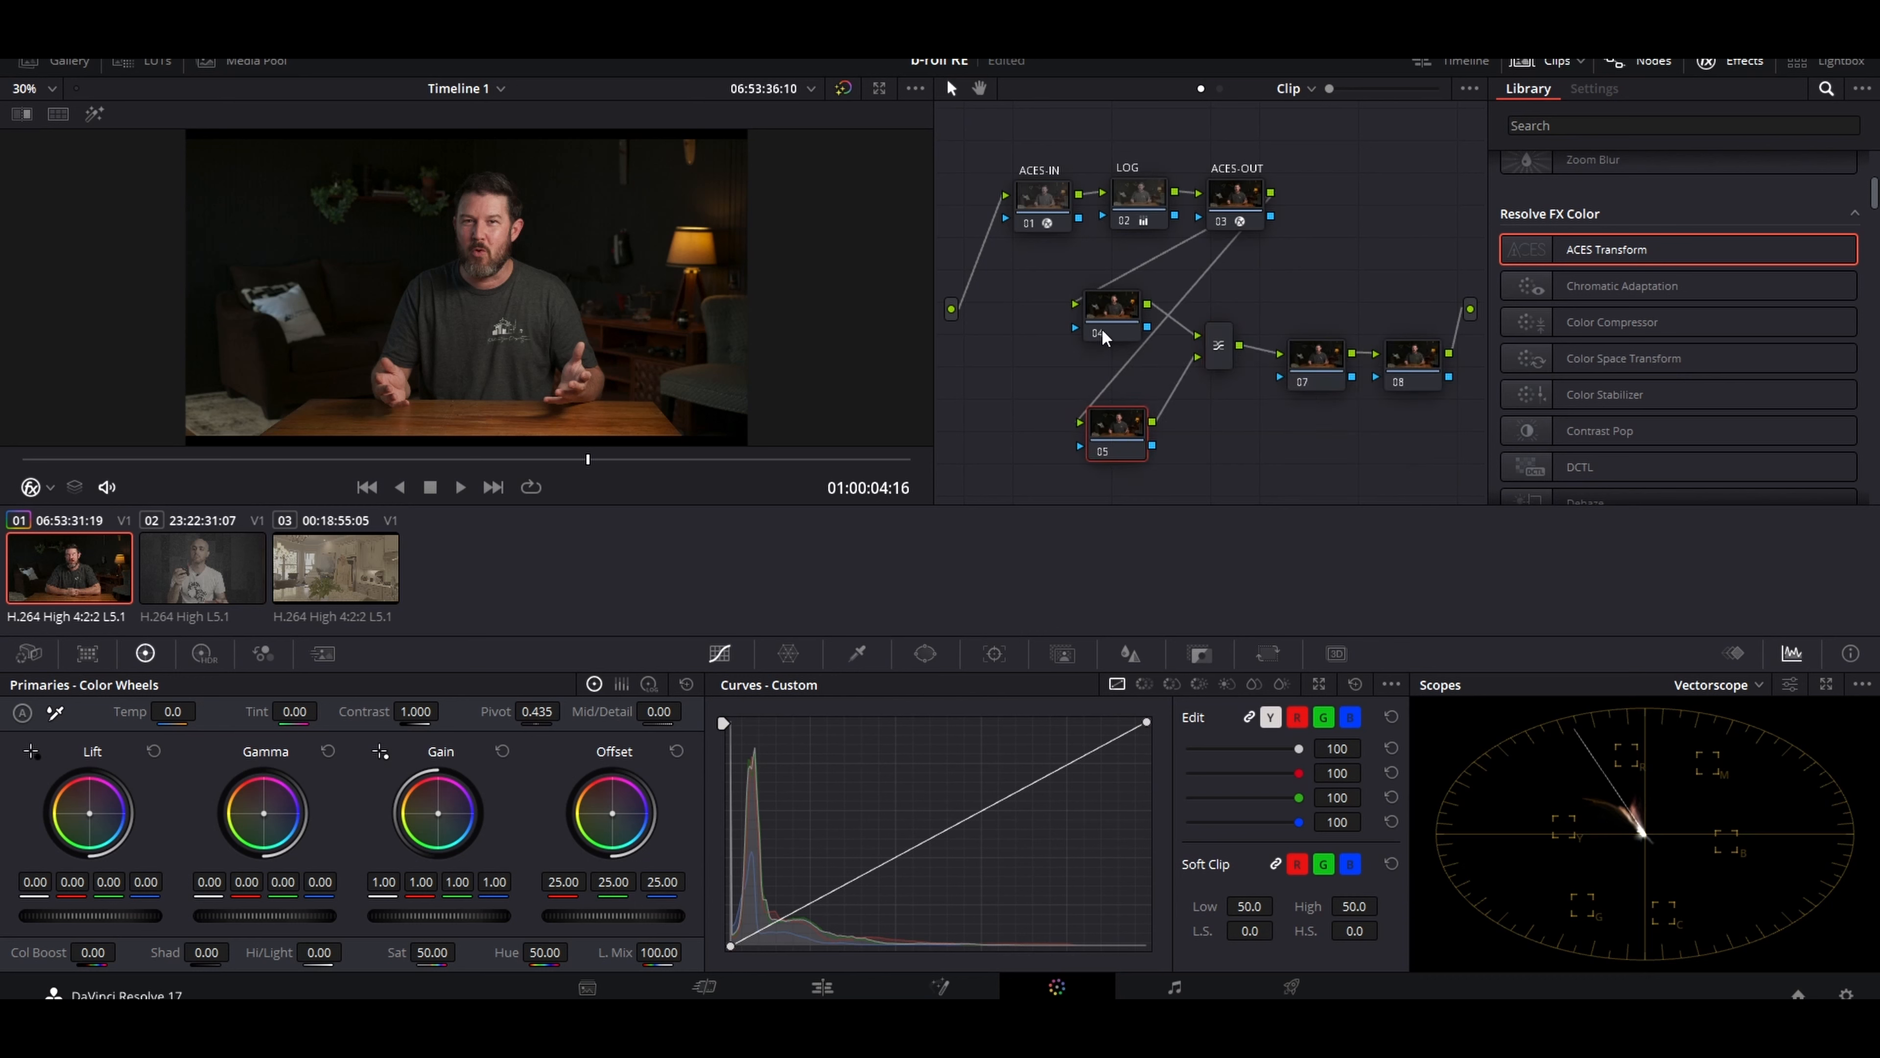
left_click_drag(1101, 334, 1109, 327)
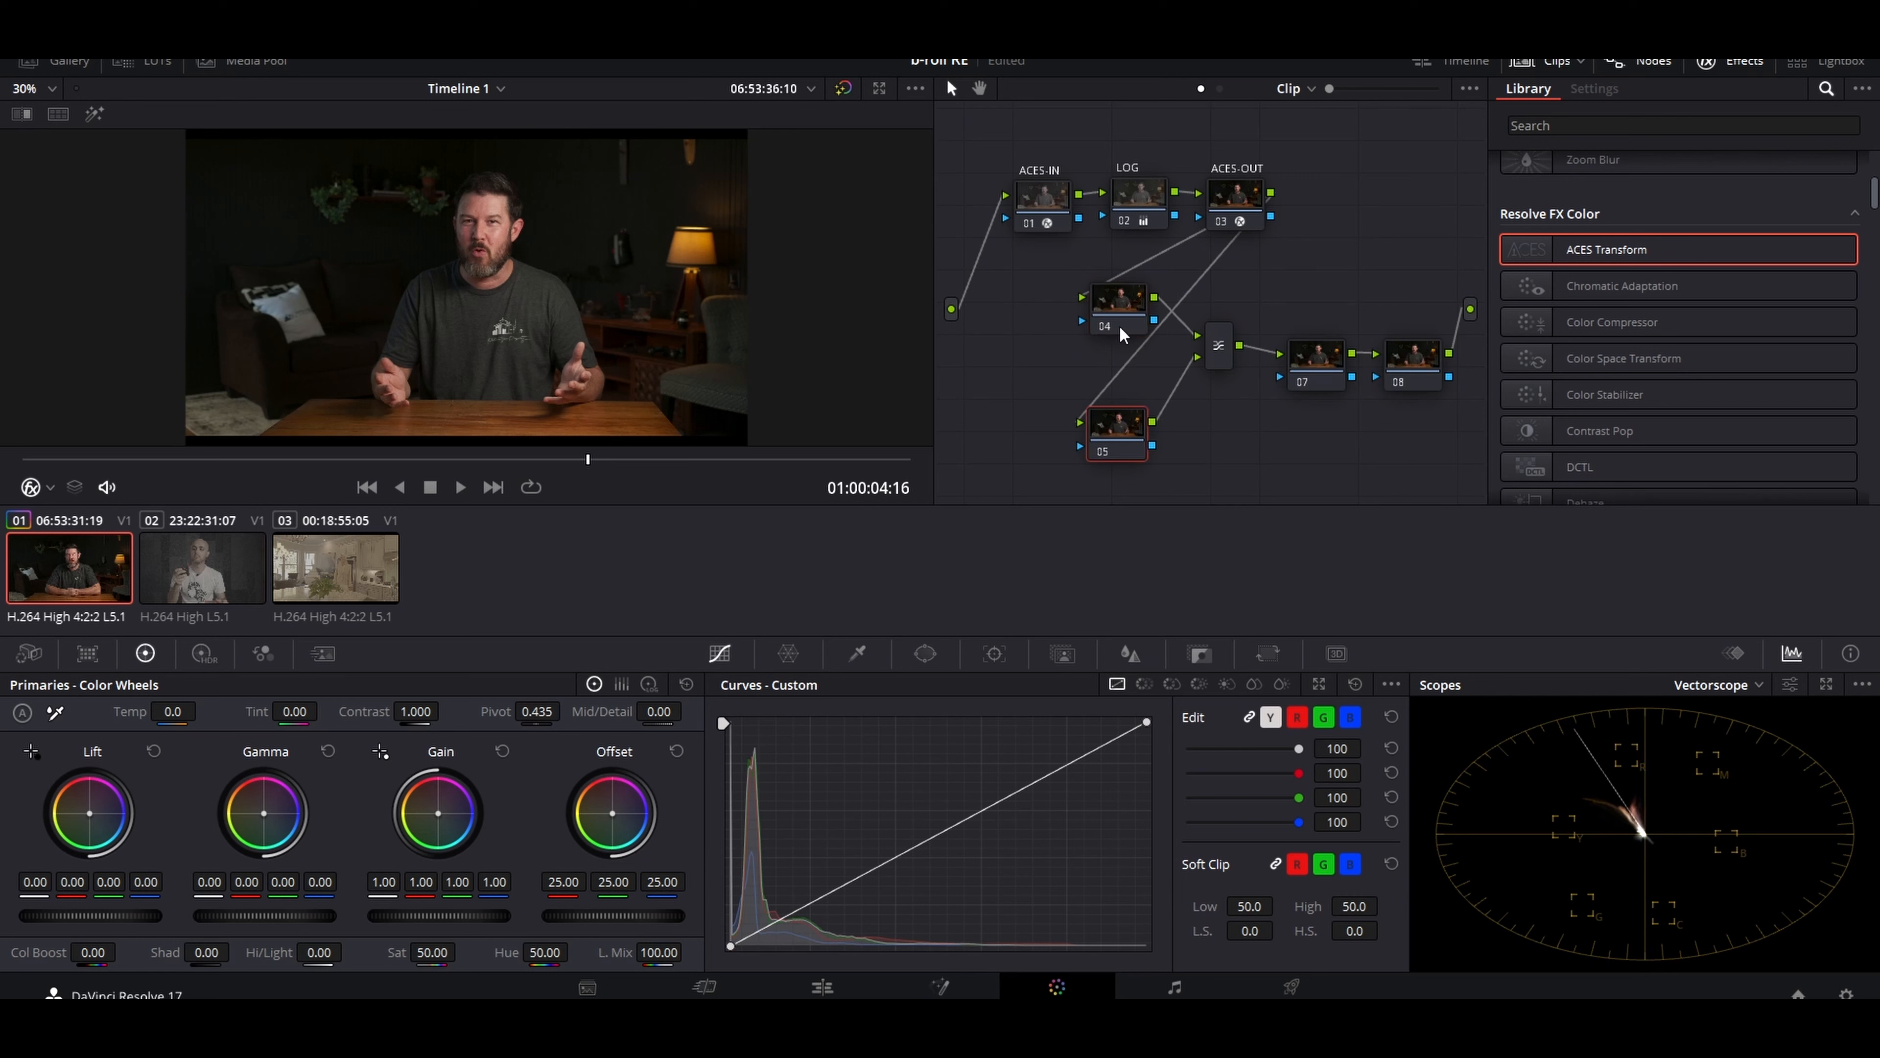
left_click(1123, 334)
right_click(1119, 311)
left_click(1137, 349)
type("LUT")
- Label node 05 as SKIN and move it slightly up toward the LUT node
left_click(1107, 426)
right_click(1112, 428)
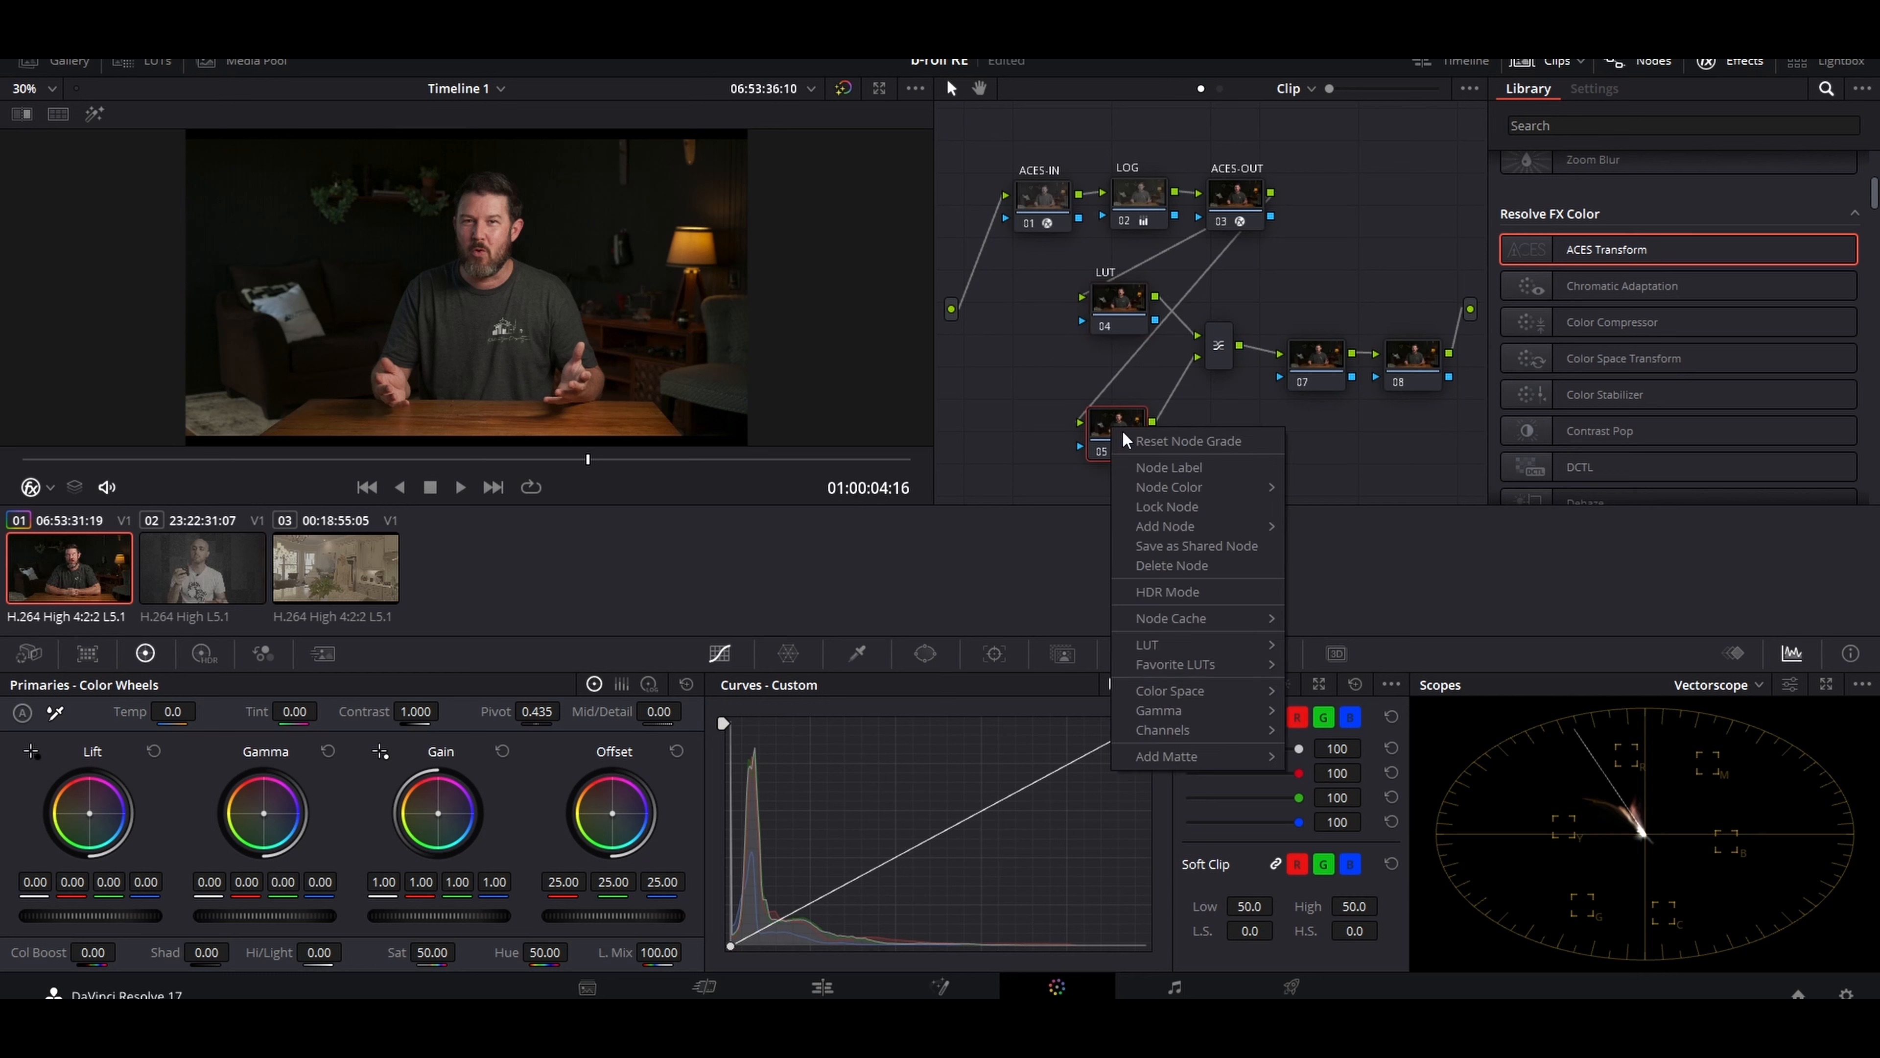
left_click(1155, 470)
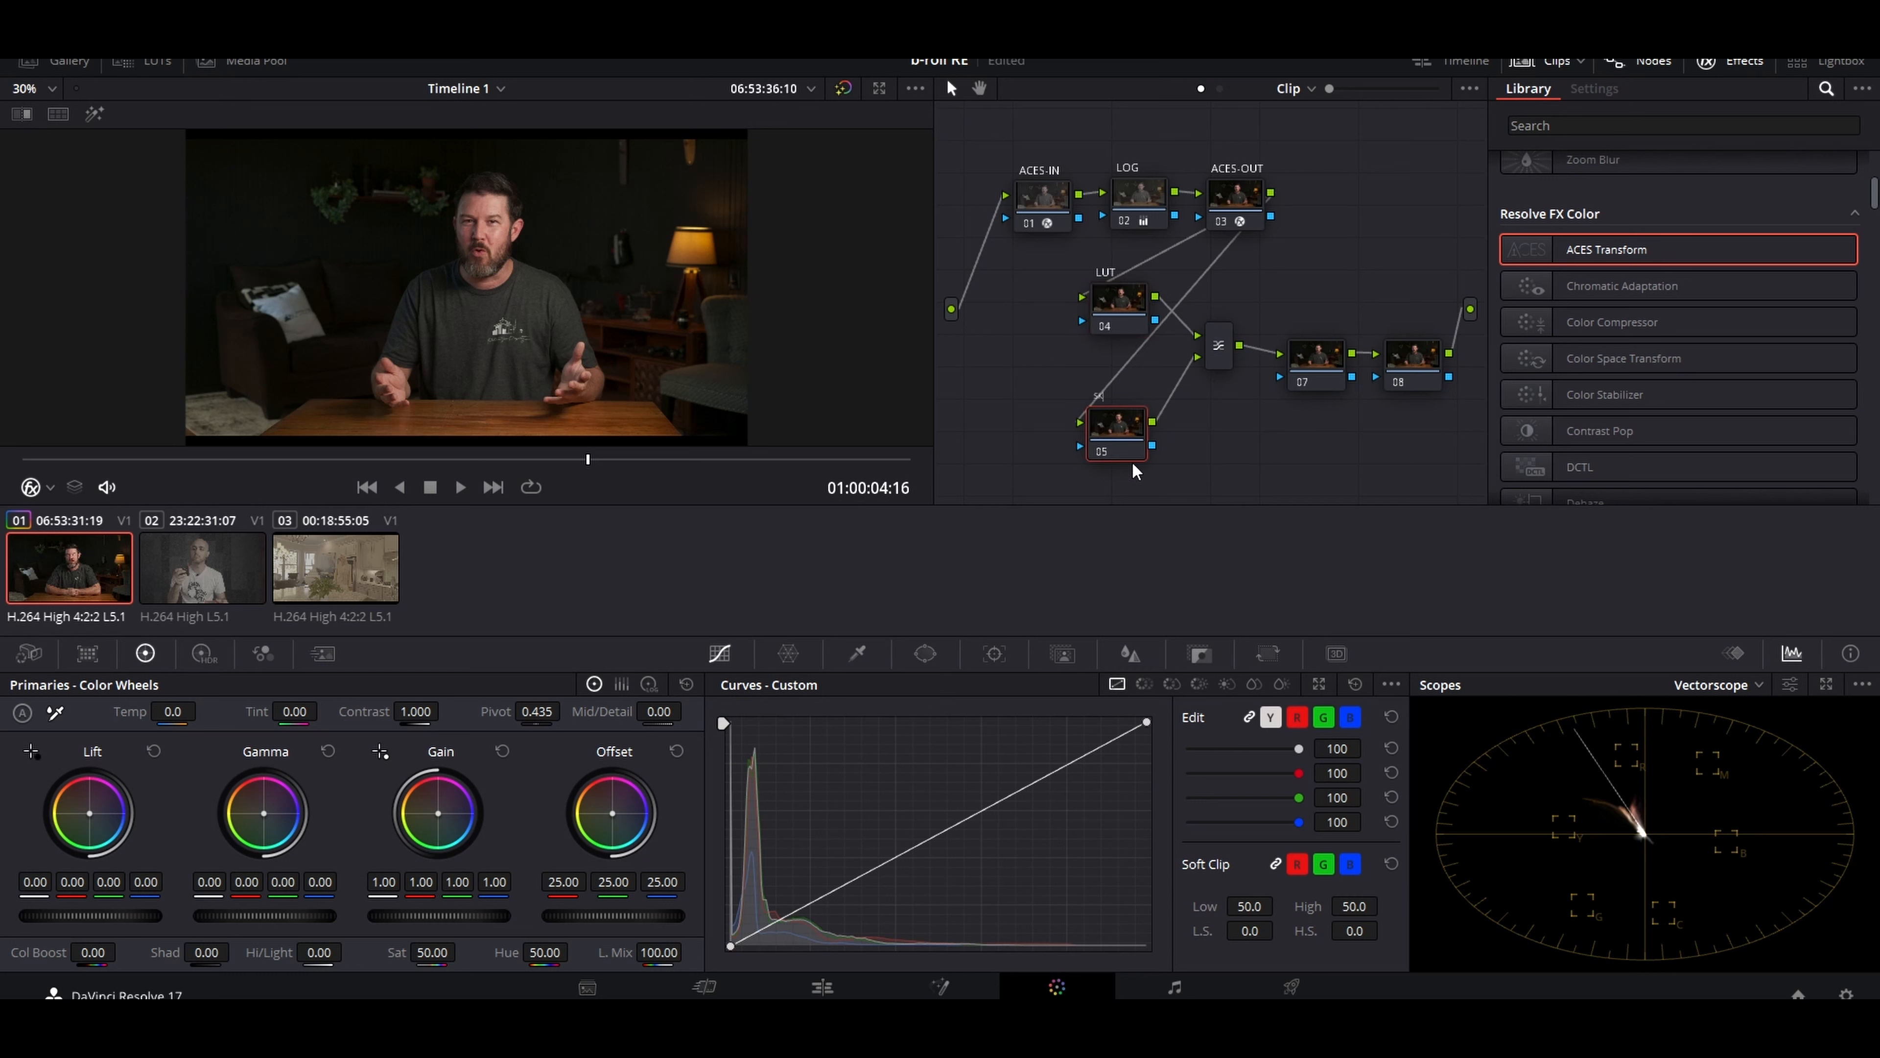
type("SKIN")
left_click(1182, 455)
left_click_drag(1121, 435, 1121, 414)
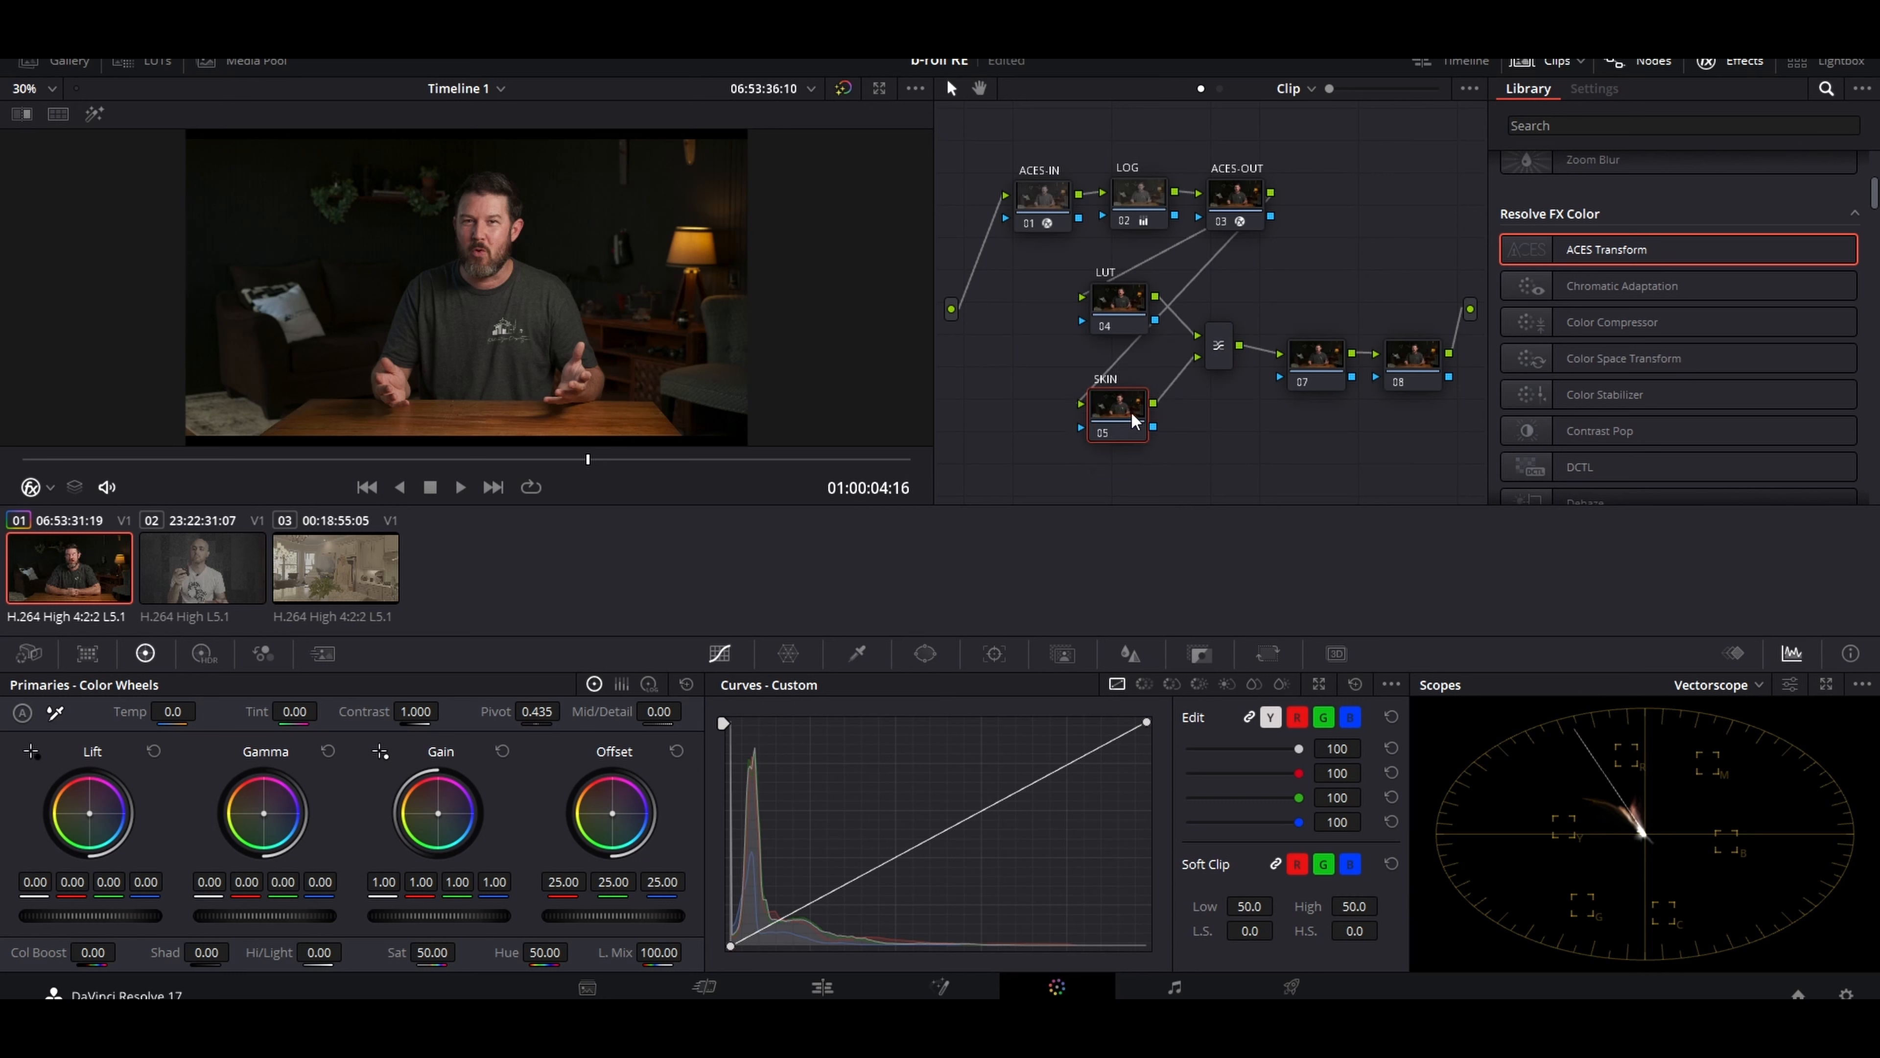
- Activate the HSL Qualifier picker for the SKIN node and turn on the viewer's highlight mode
scroll(496, 303, "up", 2)
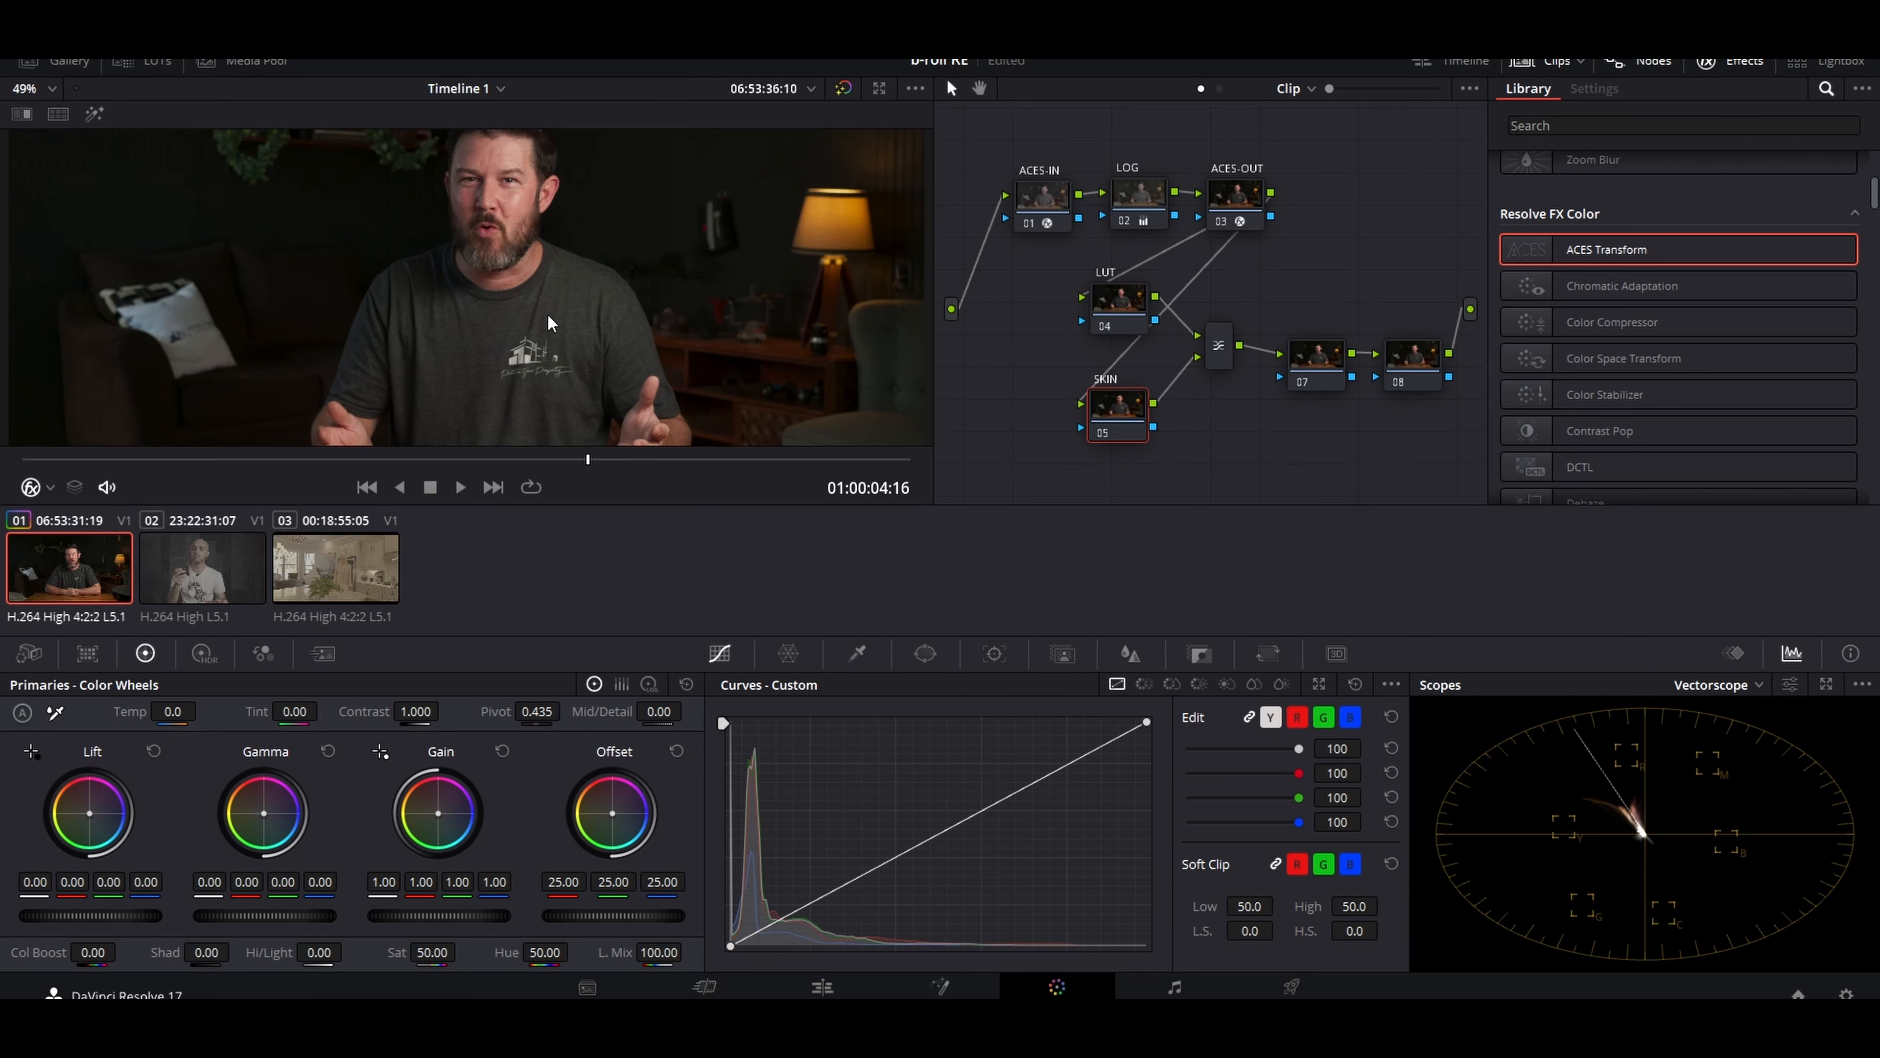
scroll(566, 314, "up", 1)
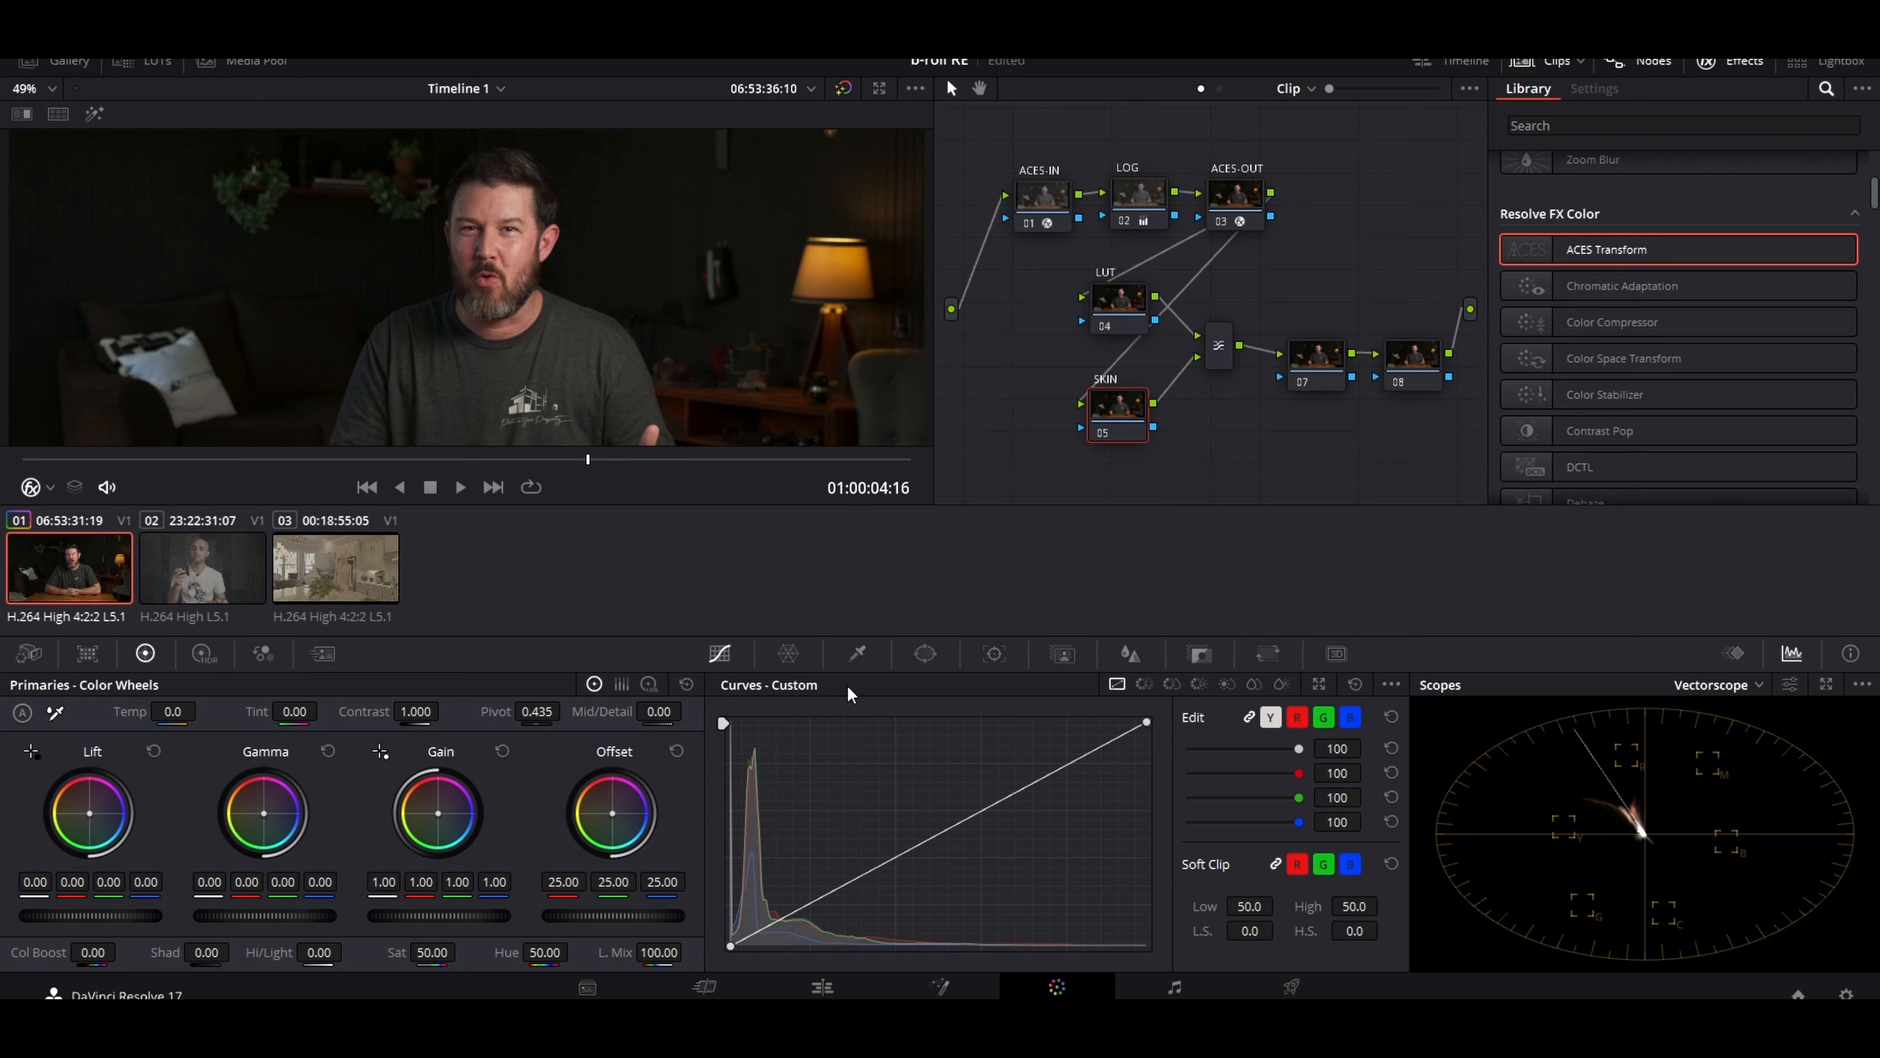
left_click(855, 651)
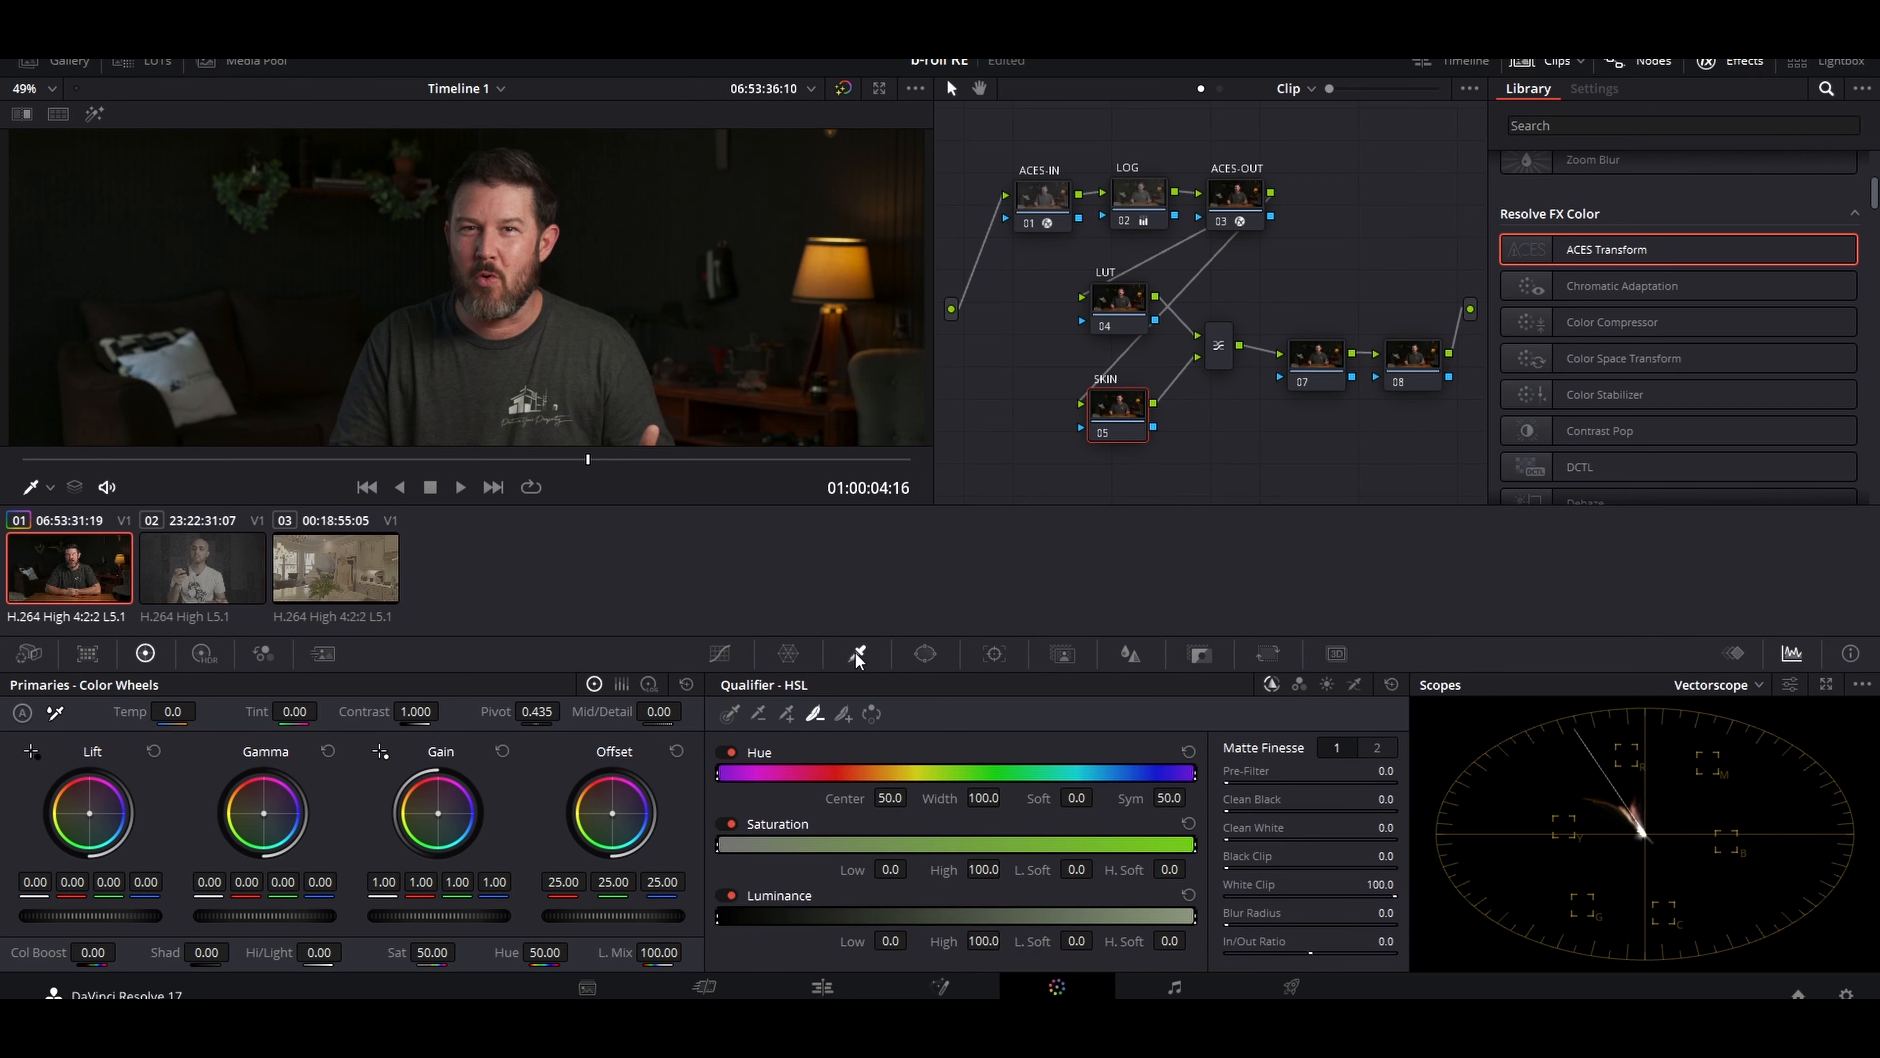
left_click(729, 715)
left_click(51, 489)
left_click(58, 545)
key("shift+h")
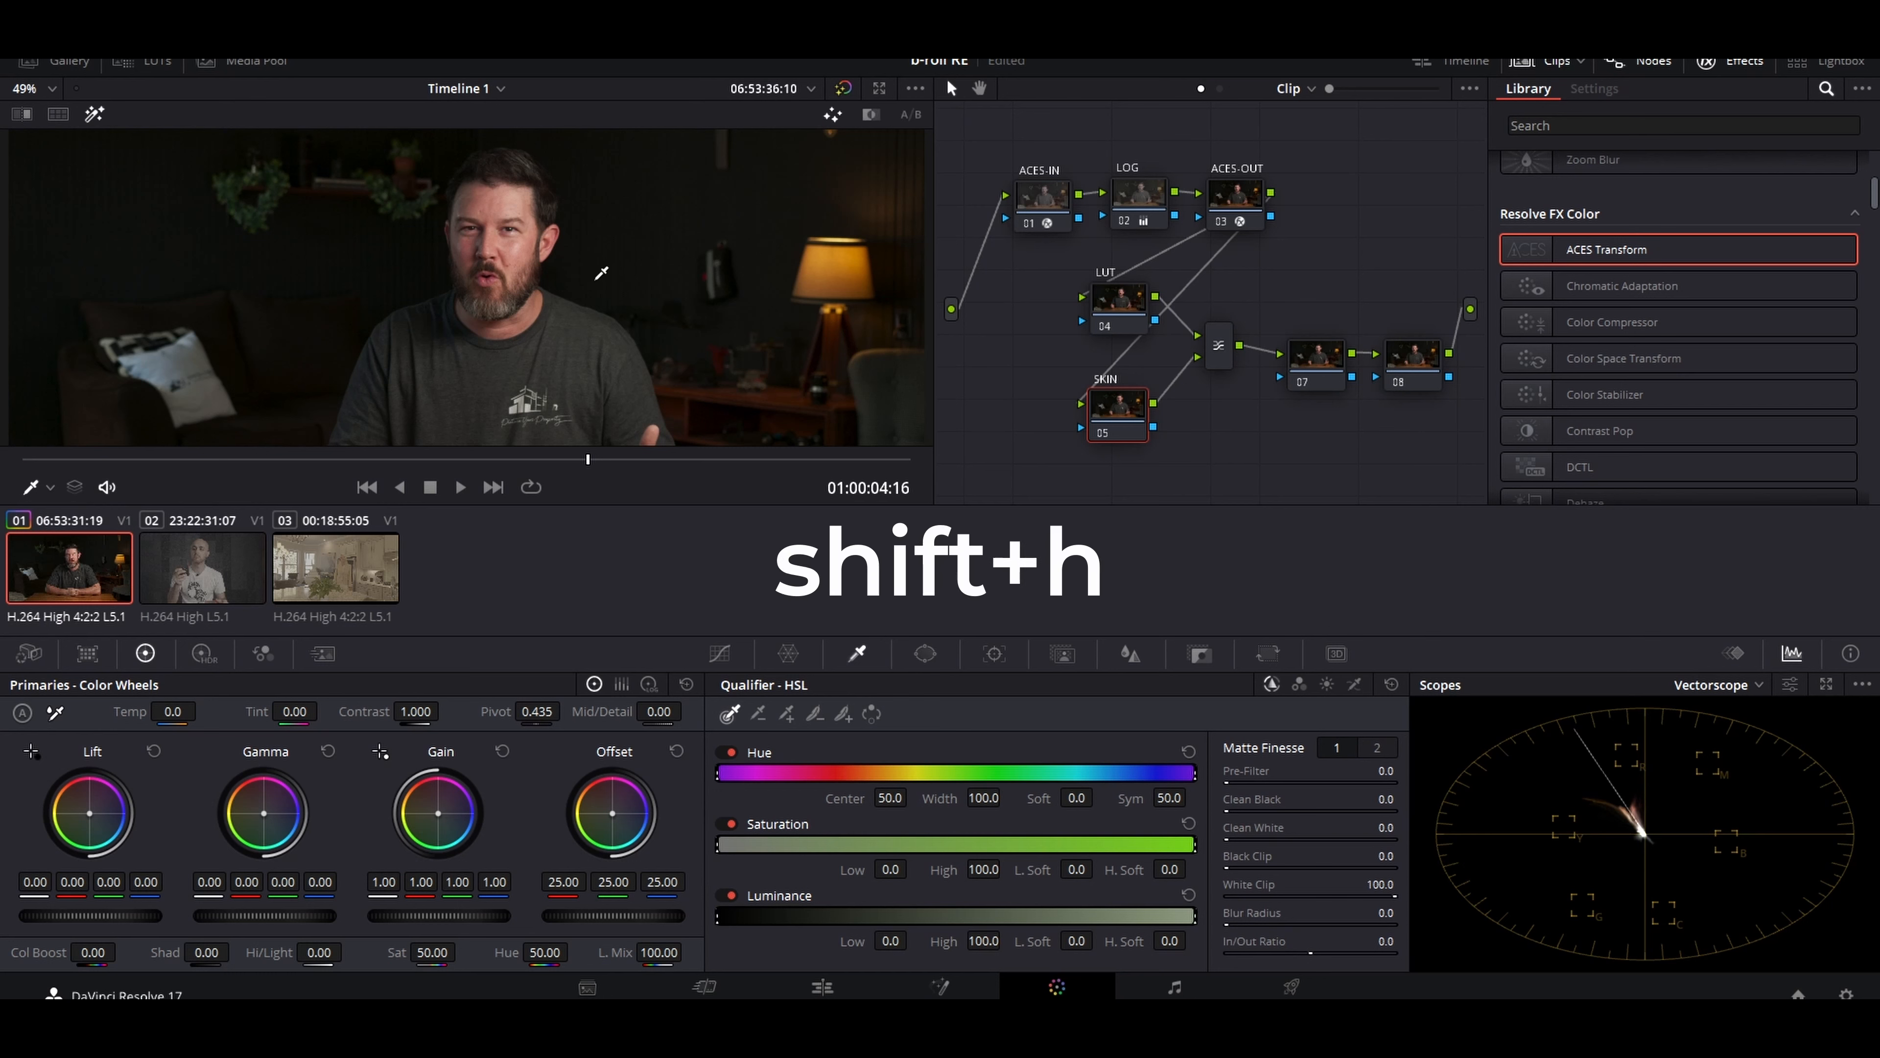
- Sample the skin on the man's forehead and add more areas of his face to the qualifier selection
left_click(526, 194)
left_click_drag(526, 194, 495, 227)
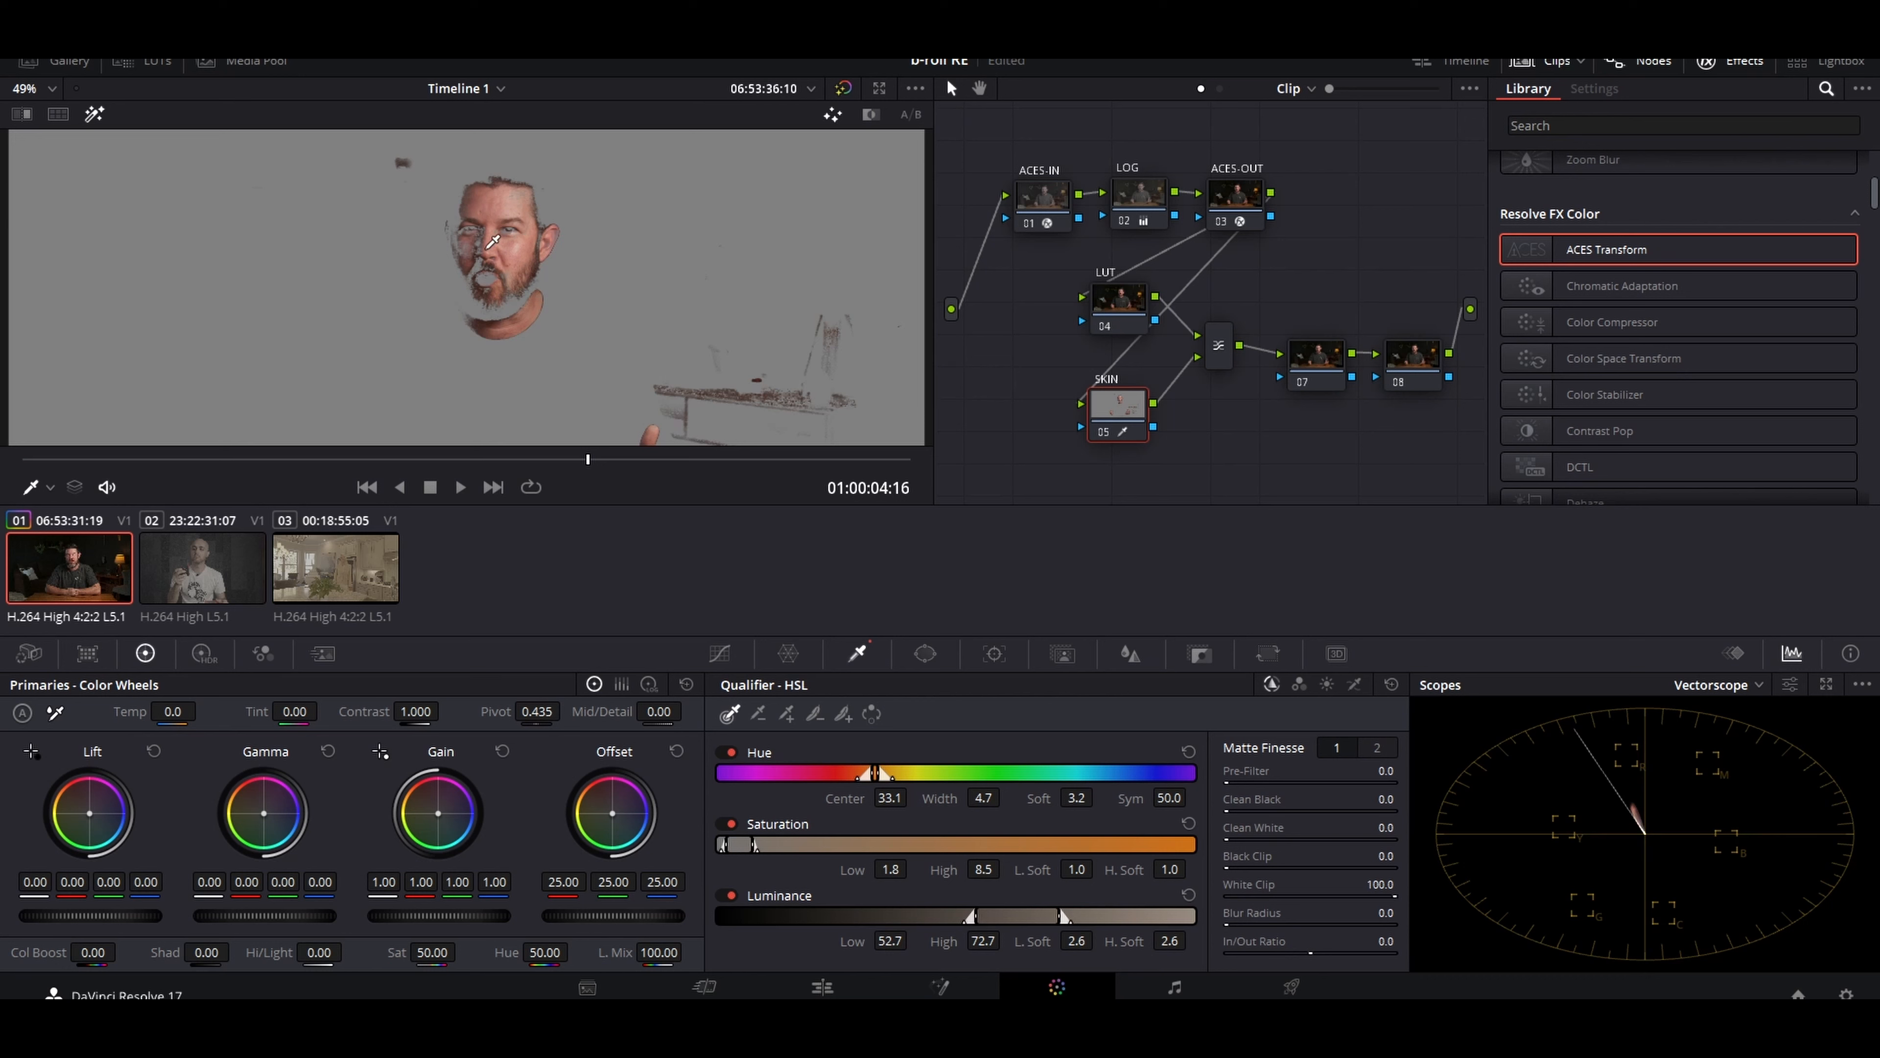
left_click(793, 714)
left_click(462, 209)
left_click(466, 202)
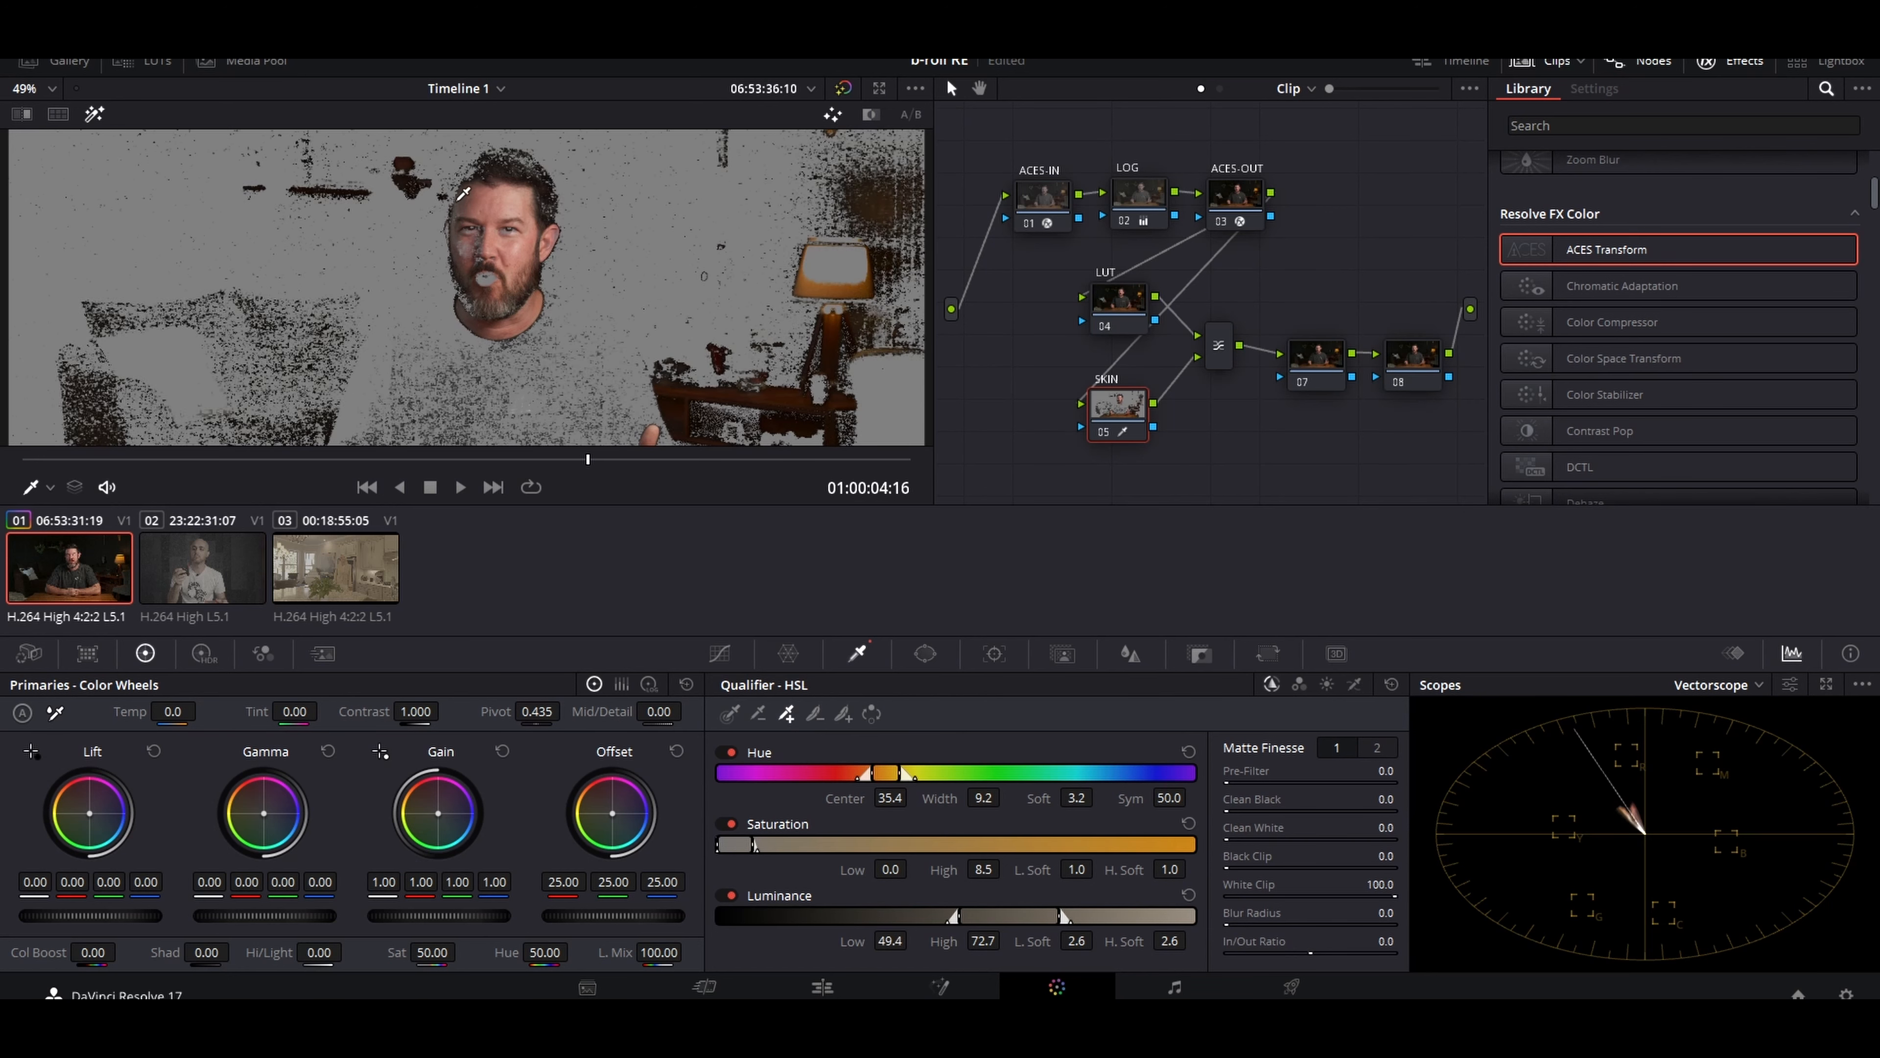
mouse_move(461, 236)
left_mouse_down()
mouse_move(474, 251)
mouse_move(510, 238)
left_mouse_up()
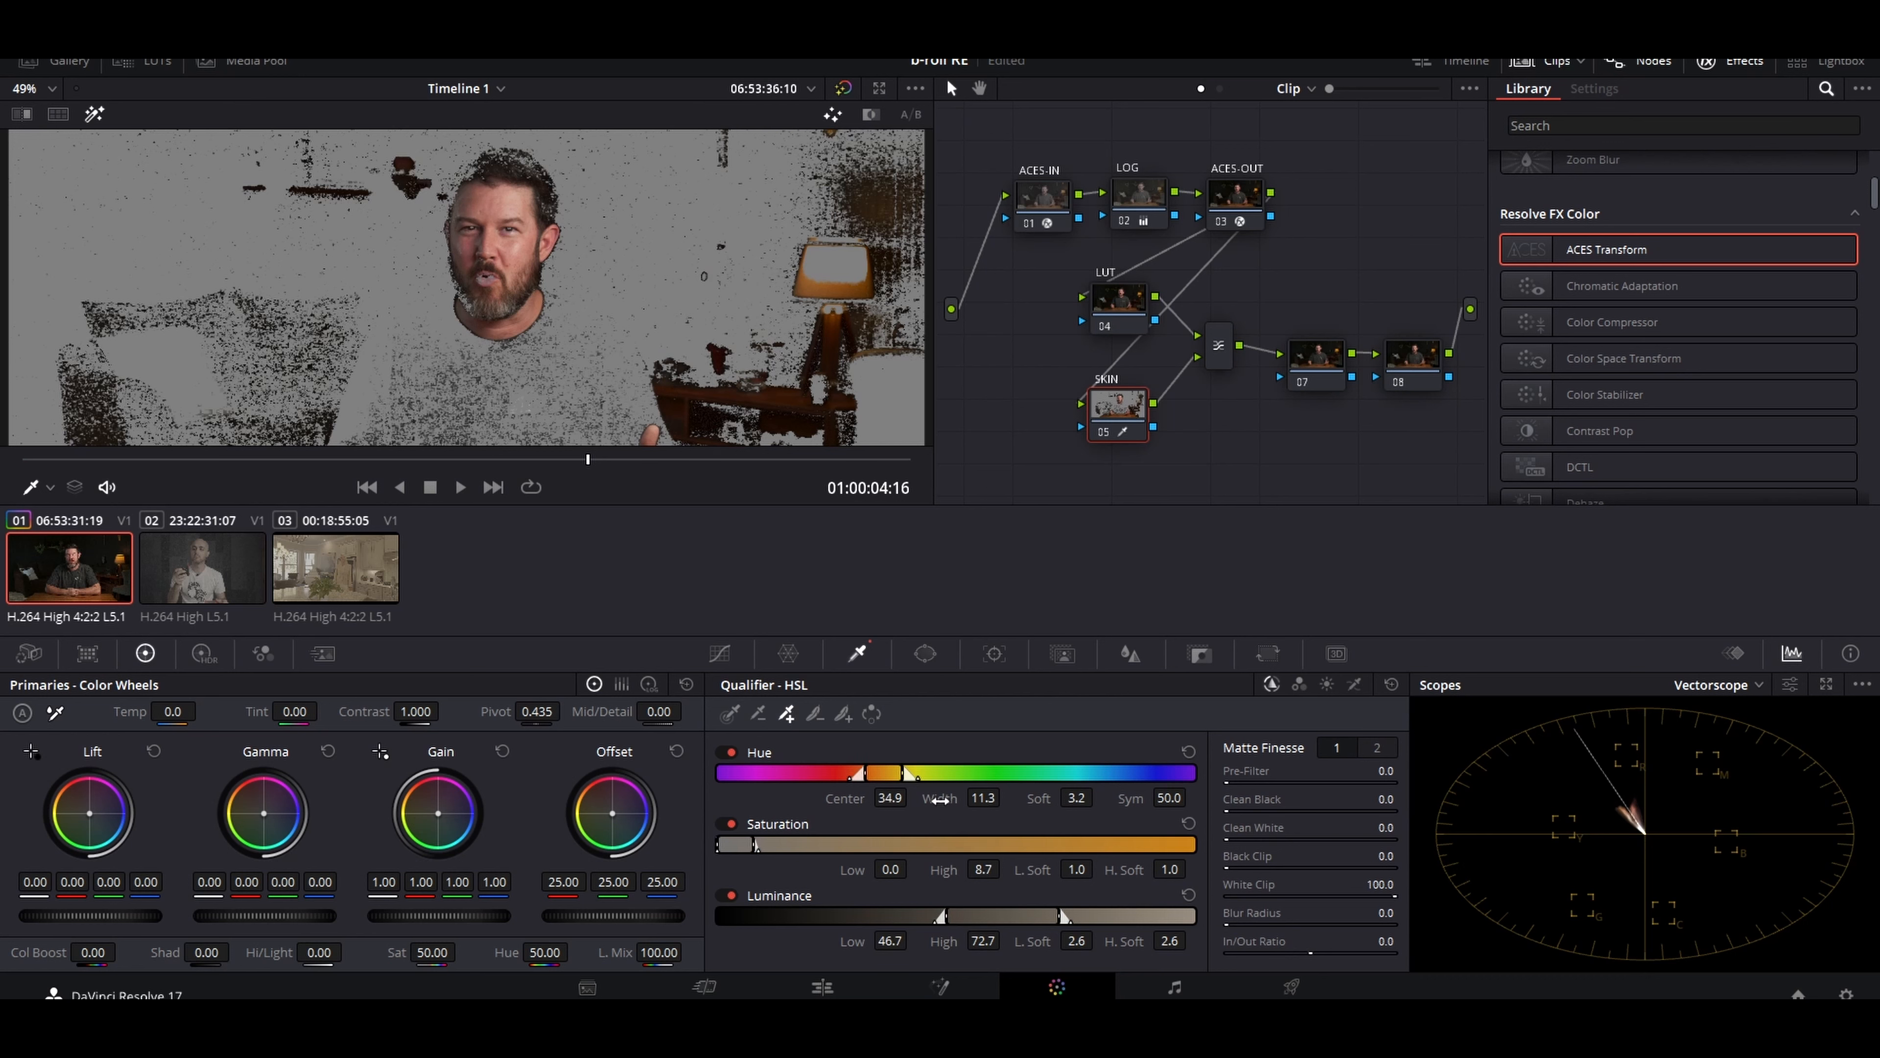
- Refine the skin key: hue width 10.1, saturation low 1.8, low soft 2.9, pre-filter 1.7, clean black 3.8, clean white 1.7, black clip 1.6, blur radius 6.7
left_click_drag(940, 800, 1011, 796)
left_click_drag(907, 868, 913, 868)
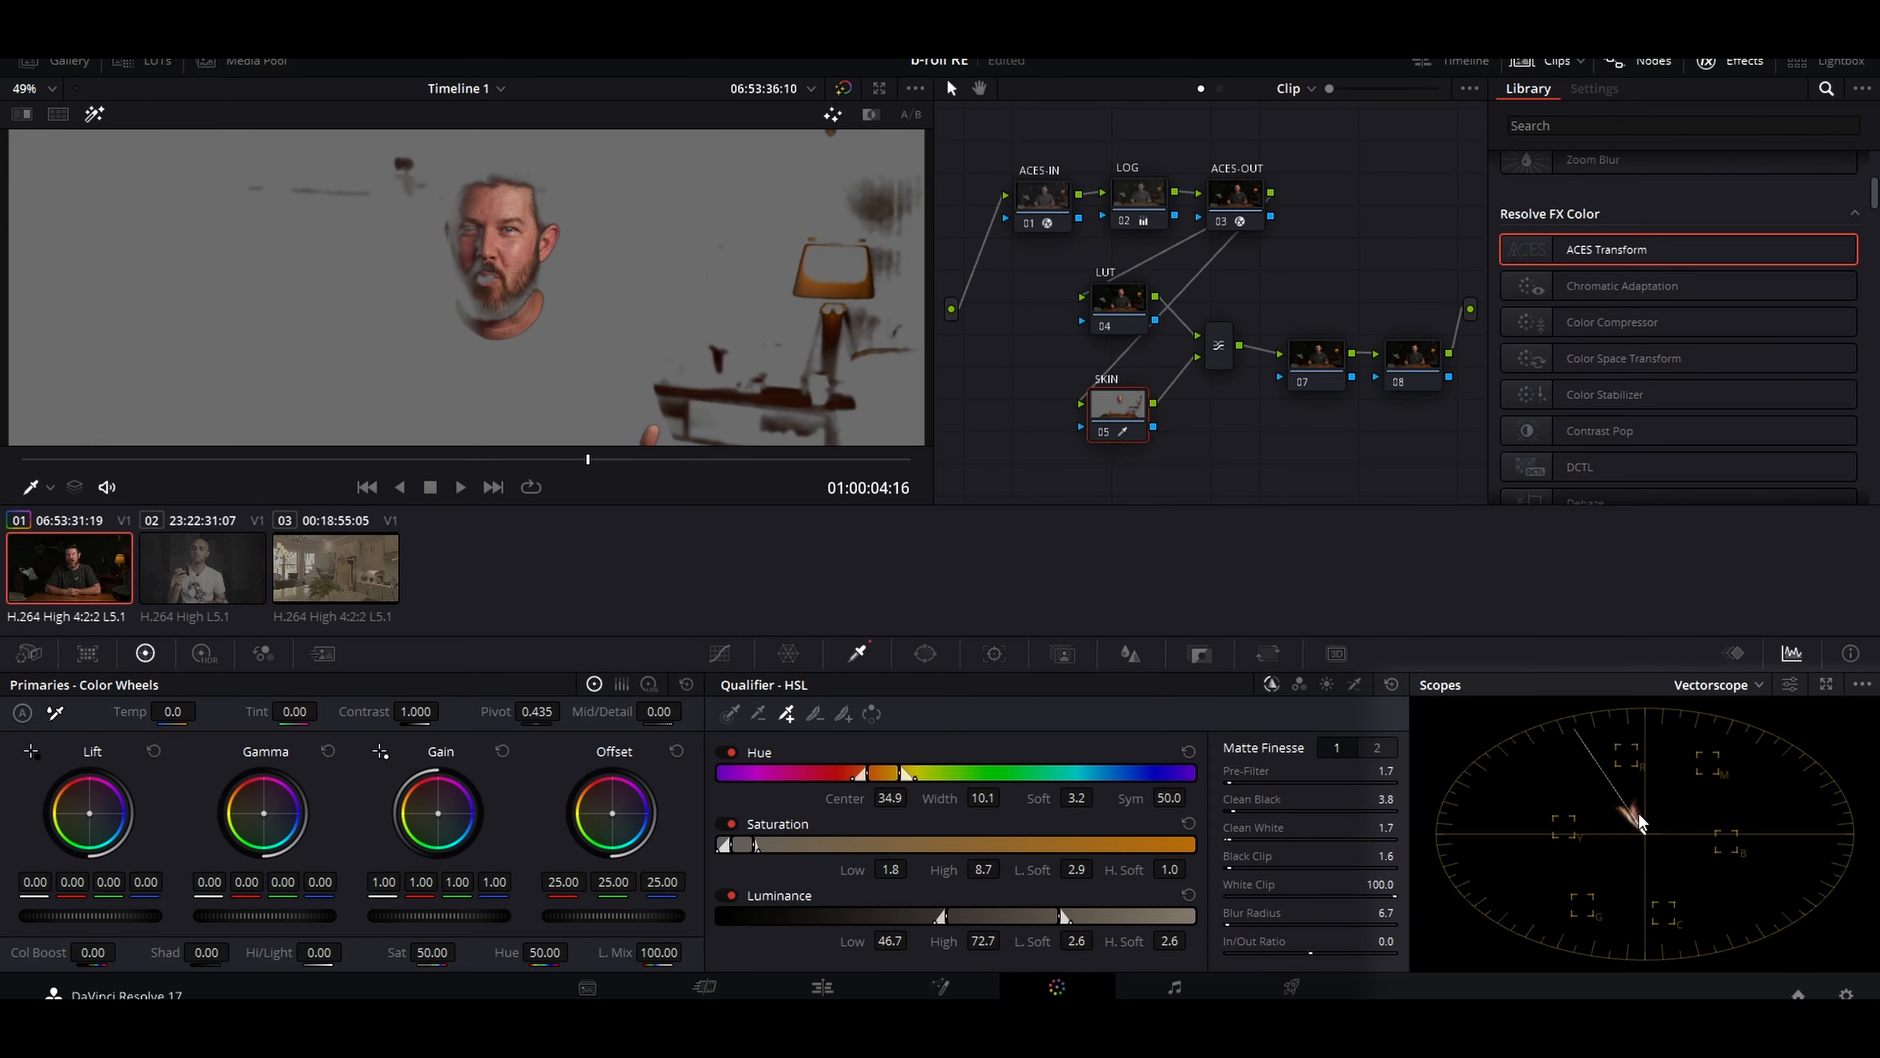
- Check that the scope is set to Vectorscope with Show Skin Tone Indicator enabled
left_click(1759, 685)
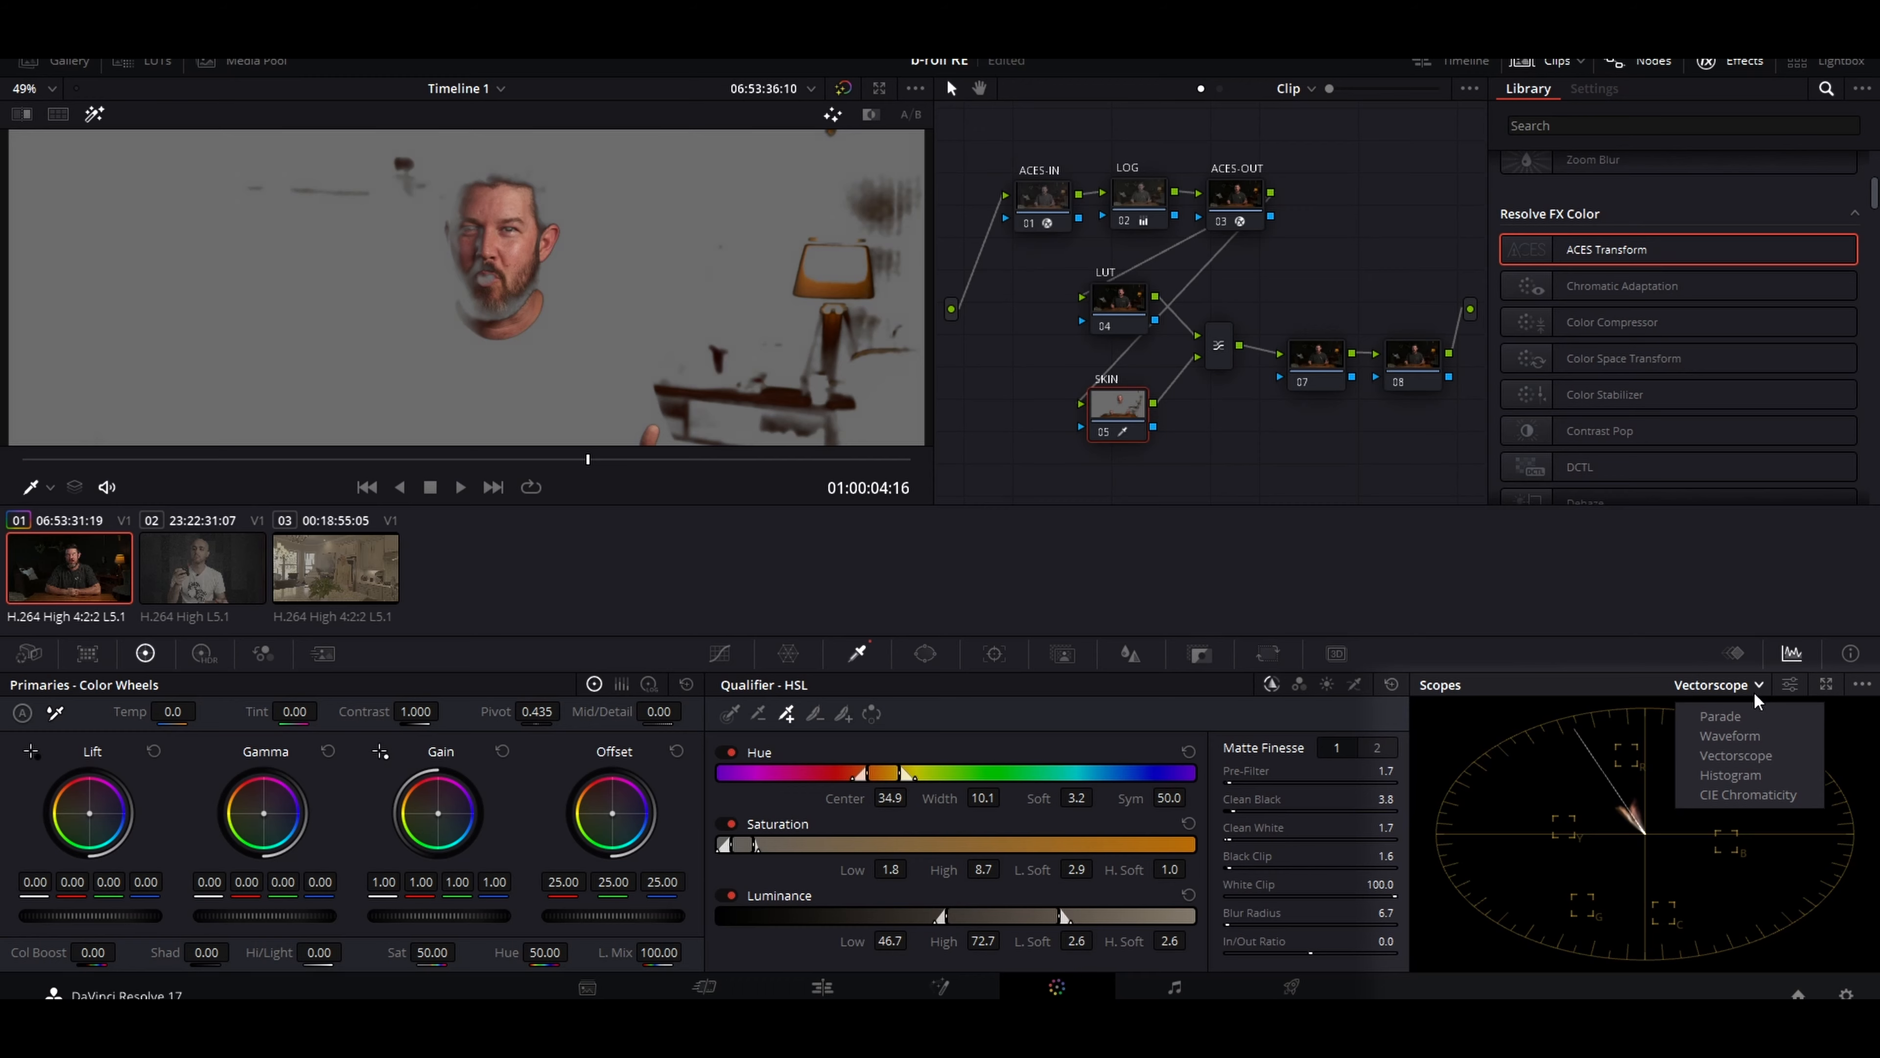
left_click(1752, 756)
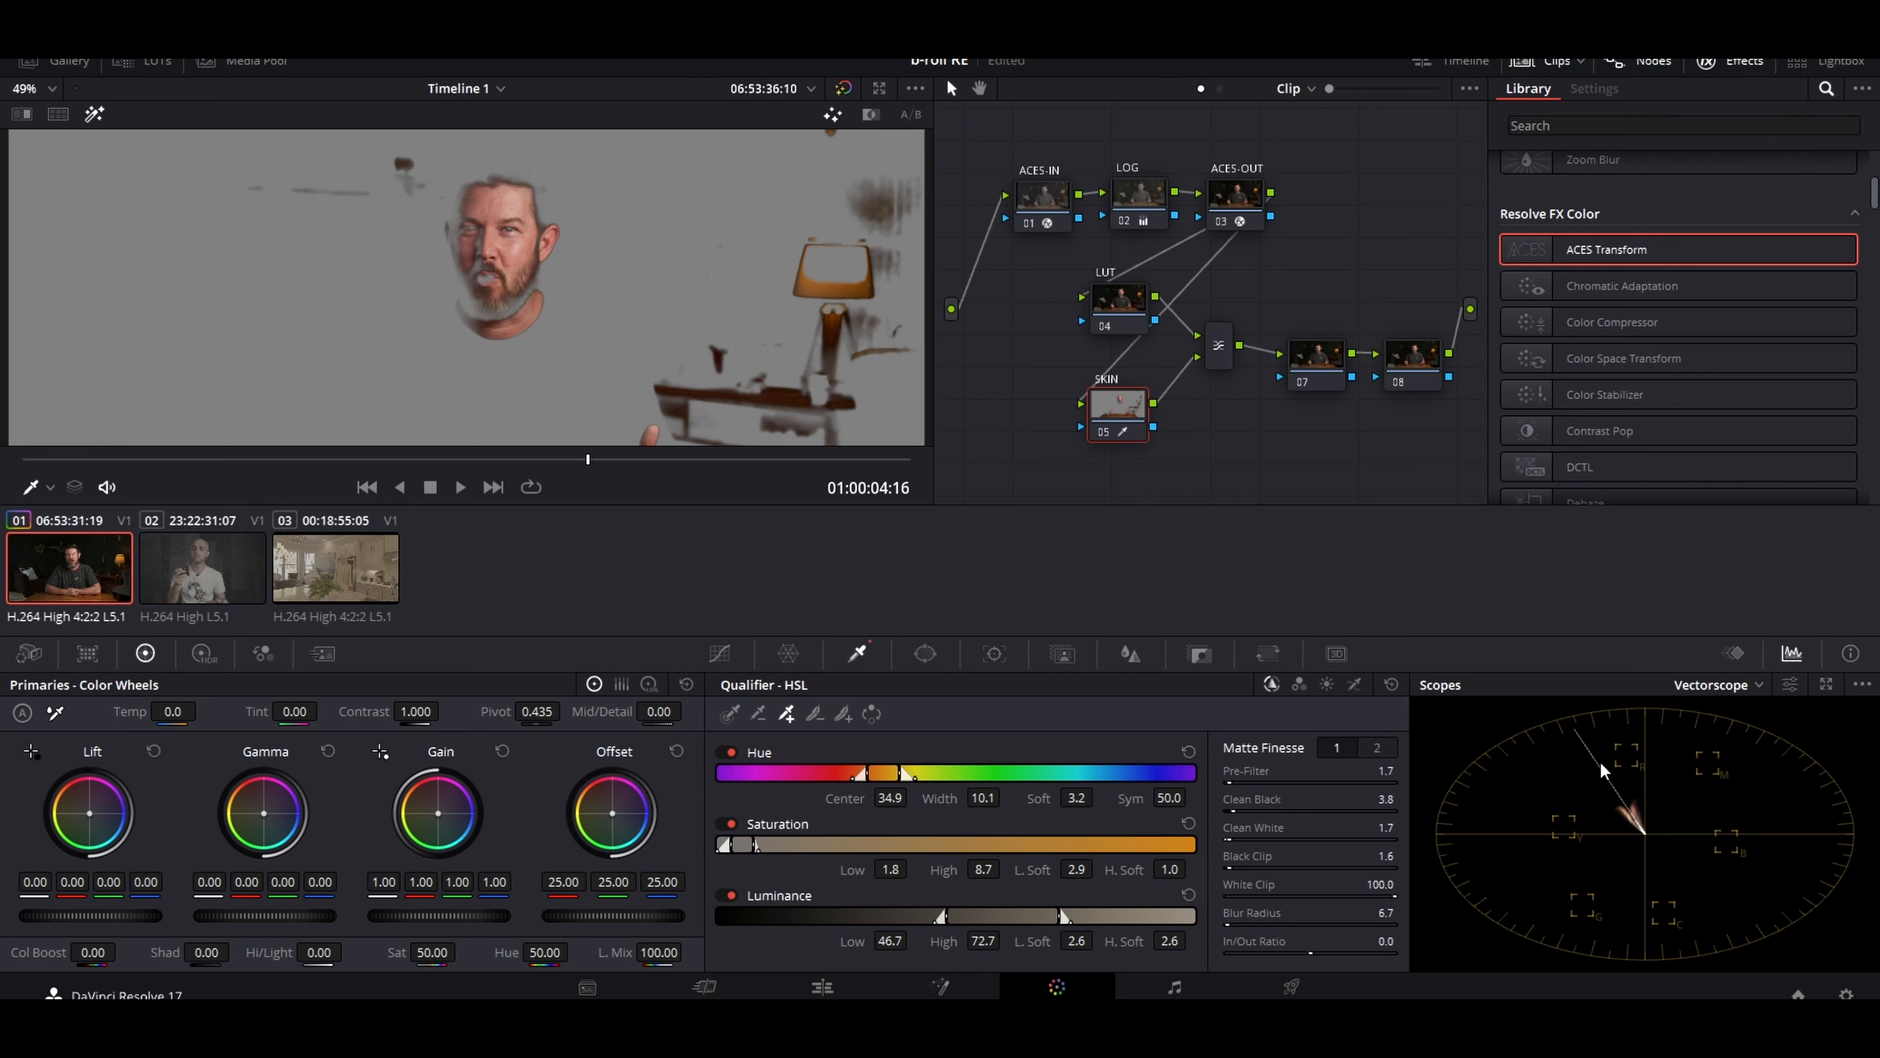
left_click(1790, 686)
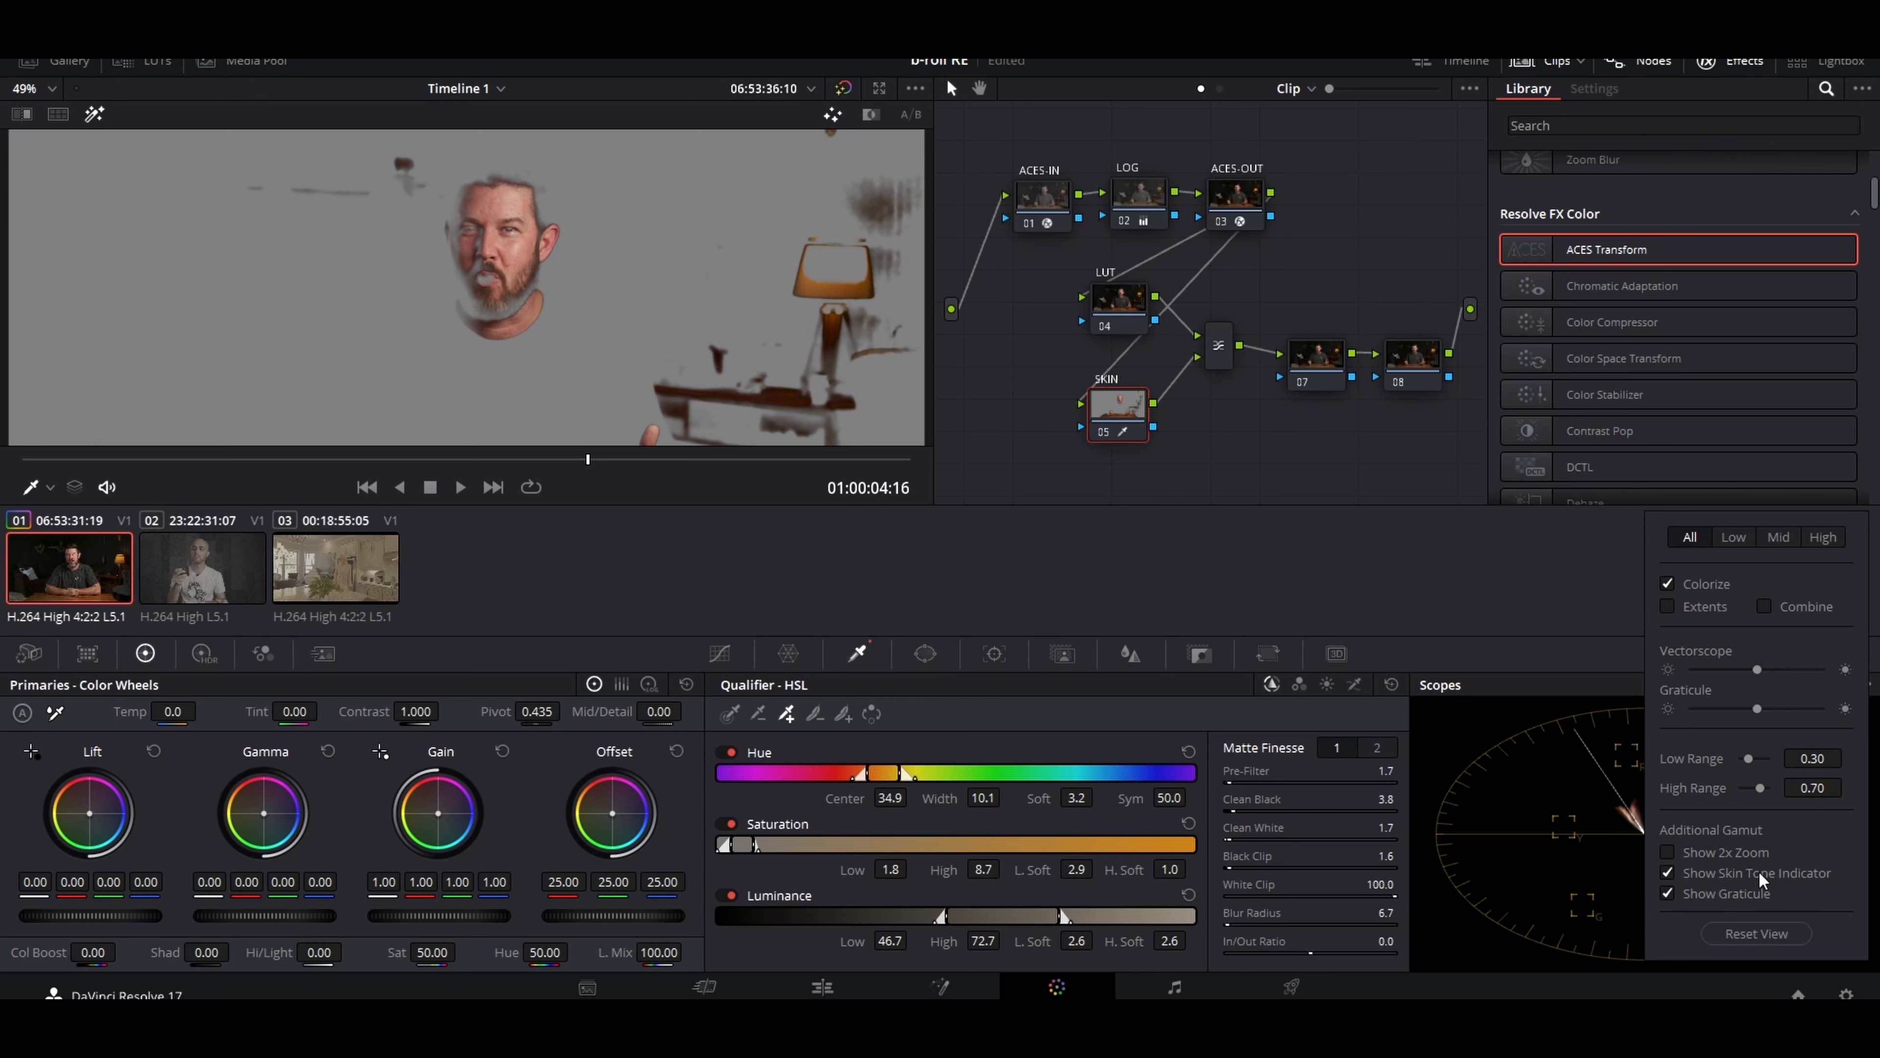
left_click(1616, 854)
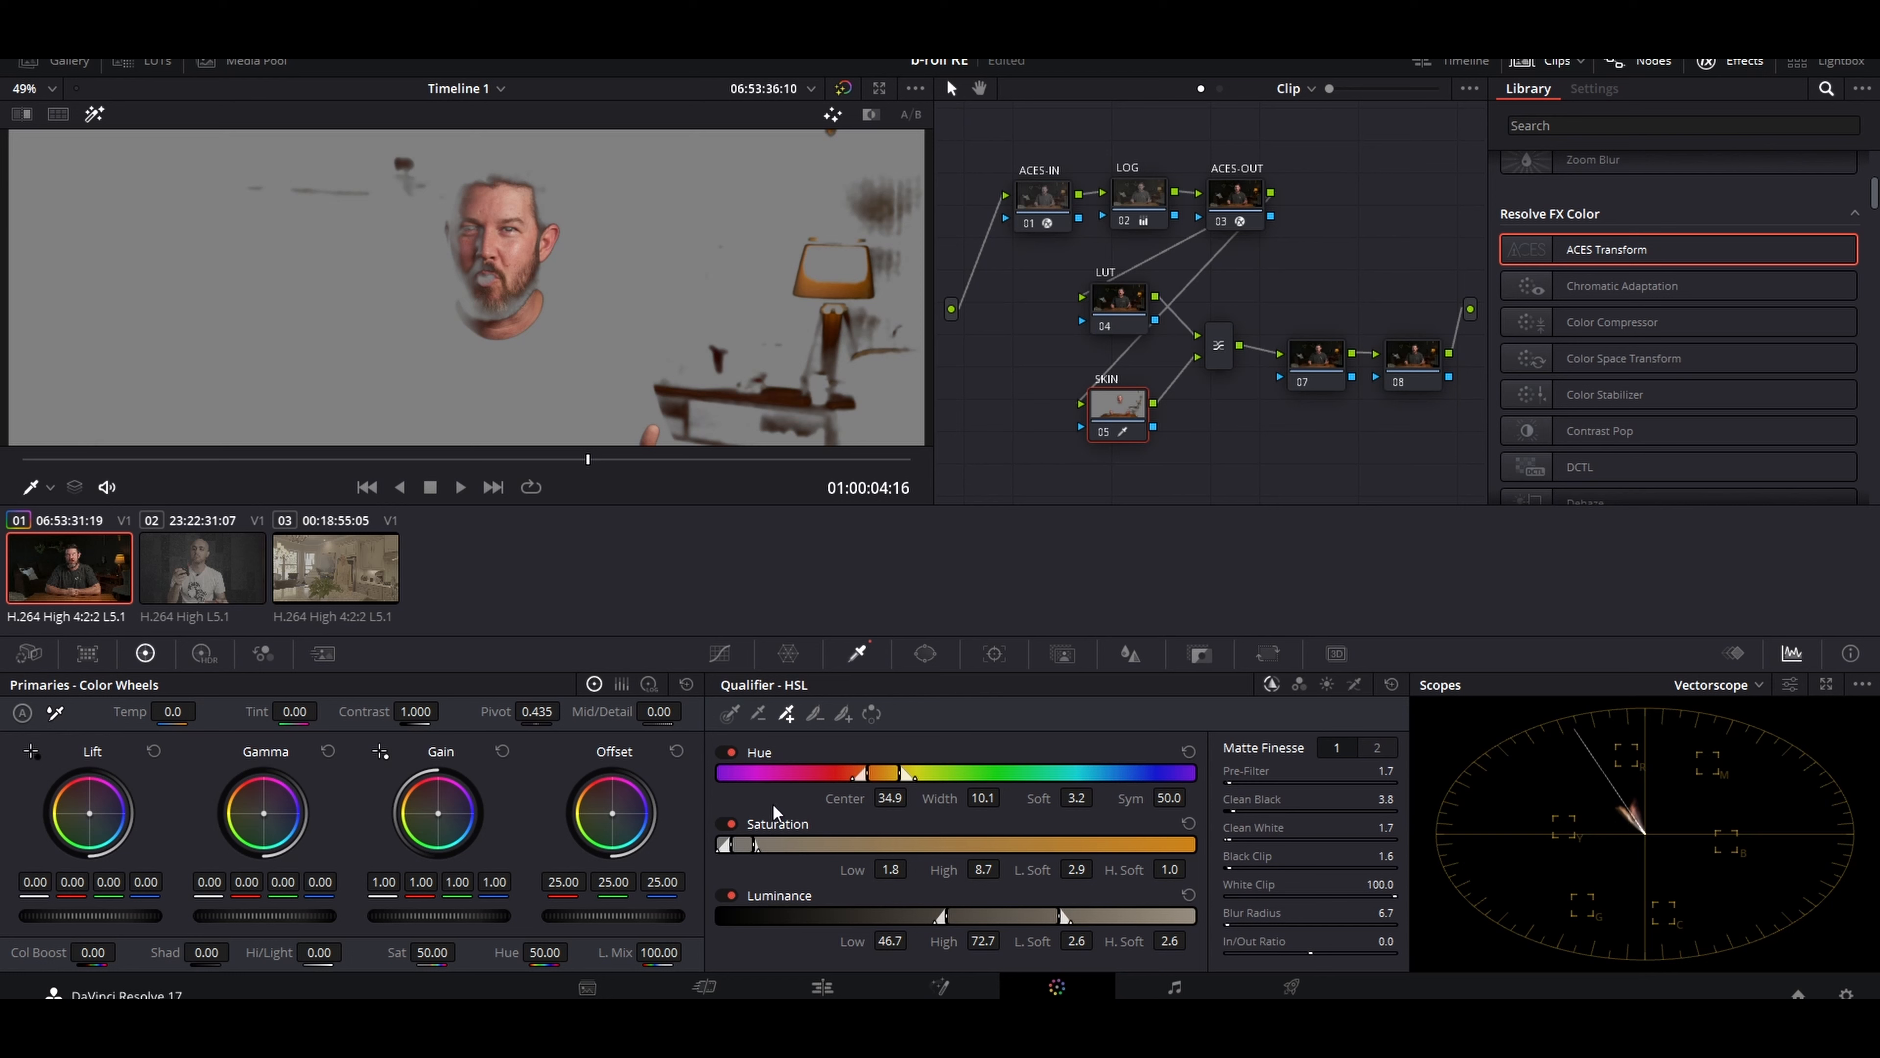
- Balance the SKIN node's Offset to 27.72, 24.16, 17.75 with qualifier hue center 30.1, and turn off the highlight mode
scroll(593, 370, "down", 1)
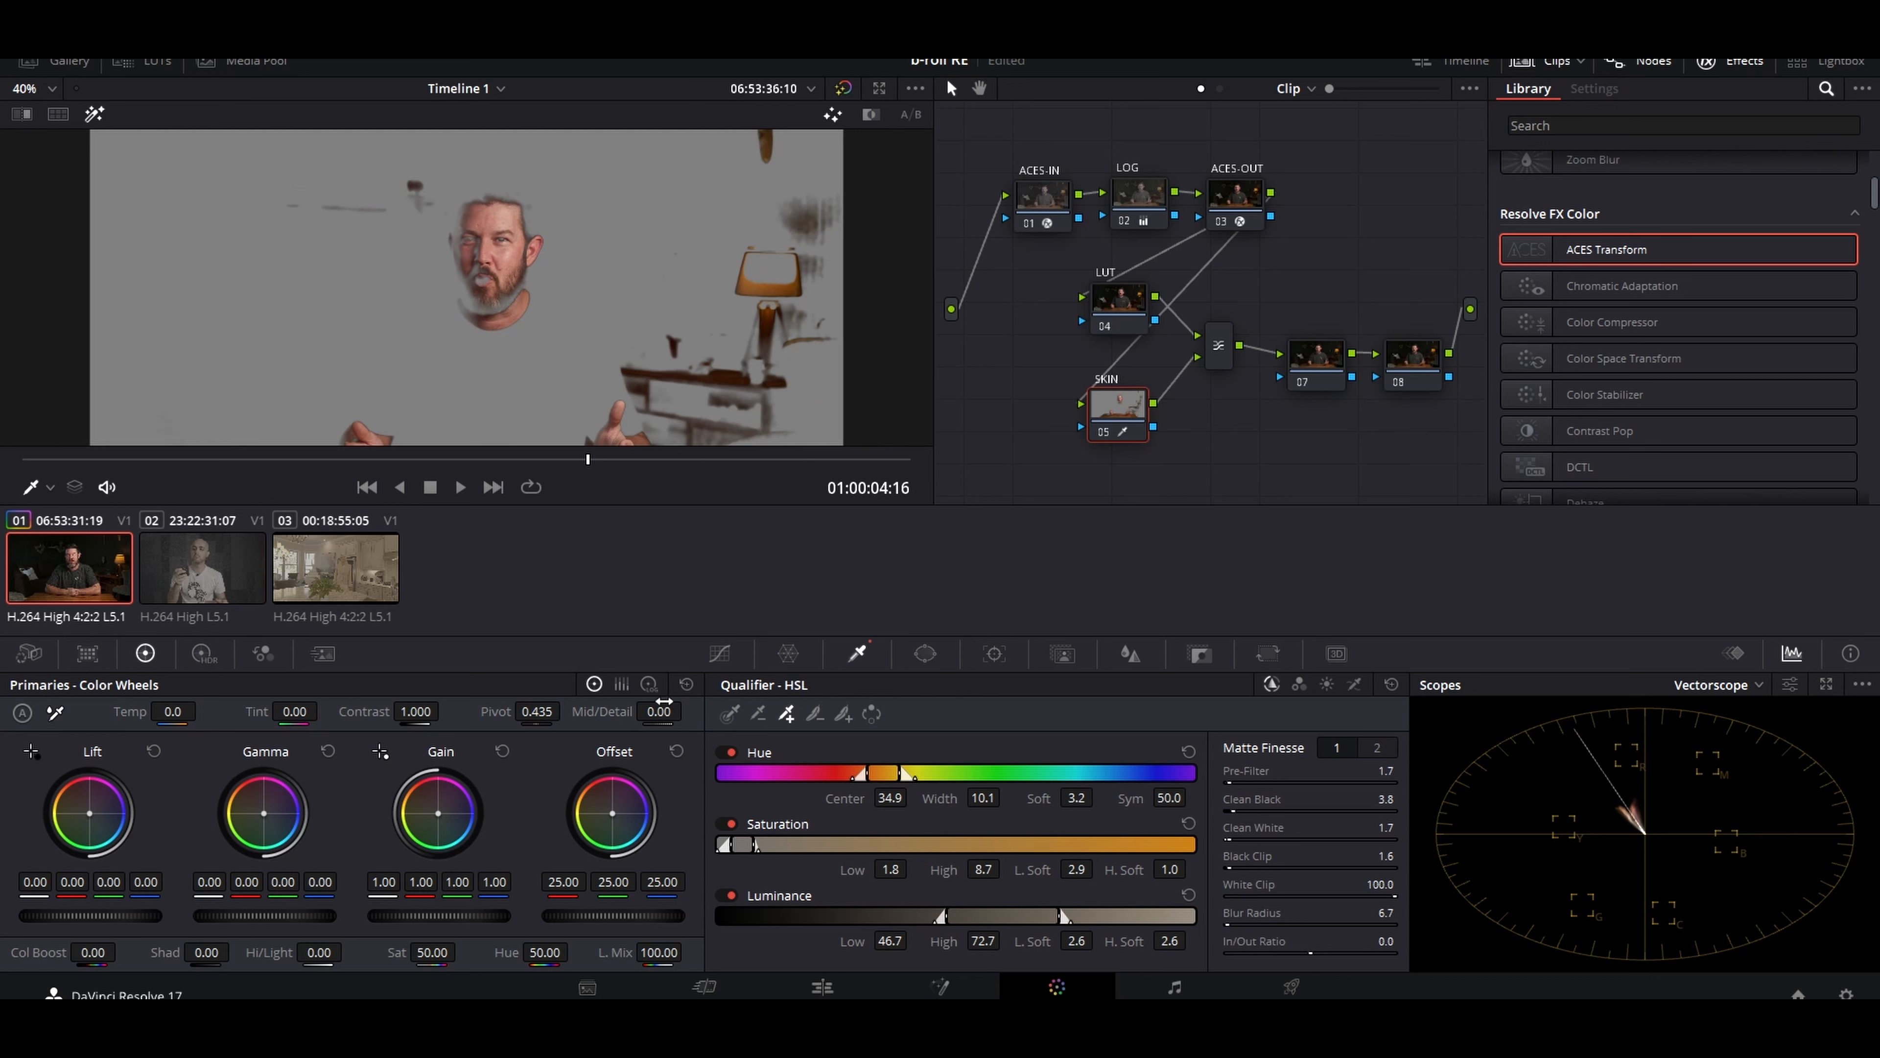
left_click_drag(611, 820, 610, 809)
left_click_drag(889, 798, 913, 796)
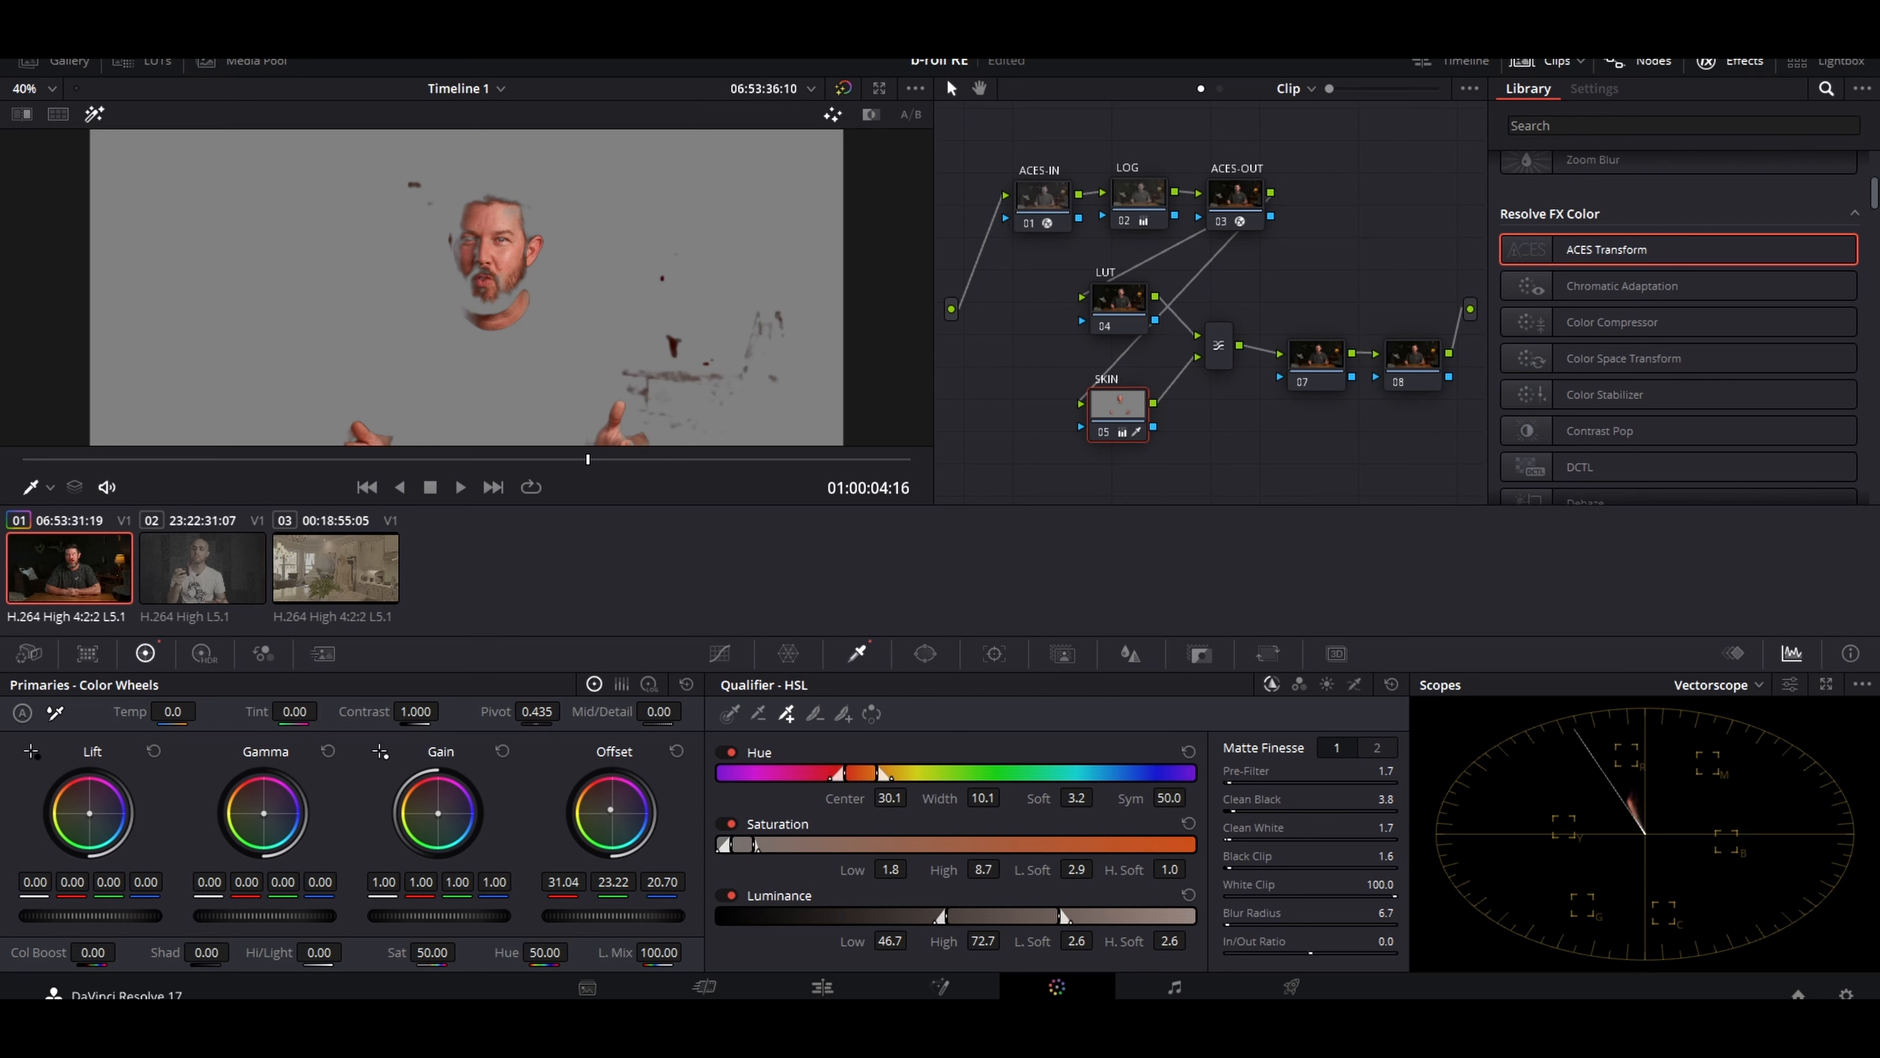
left_click_drag(611, 809, 609, 811)
key("shift+h")
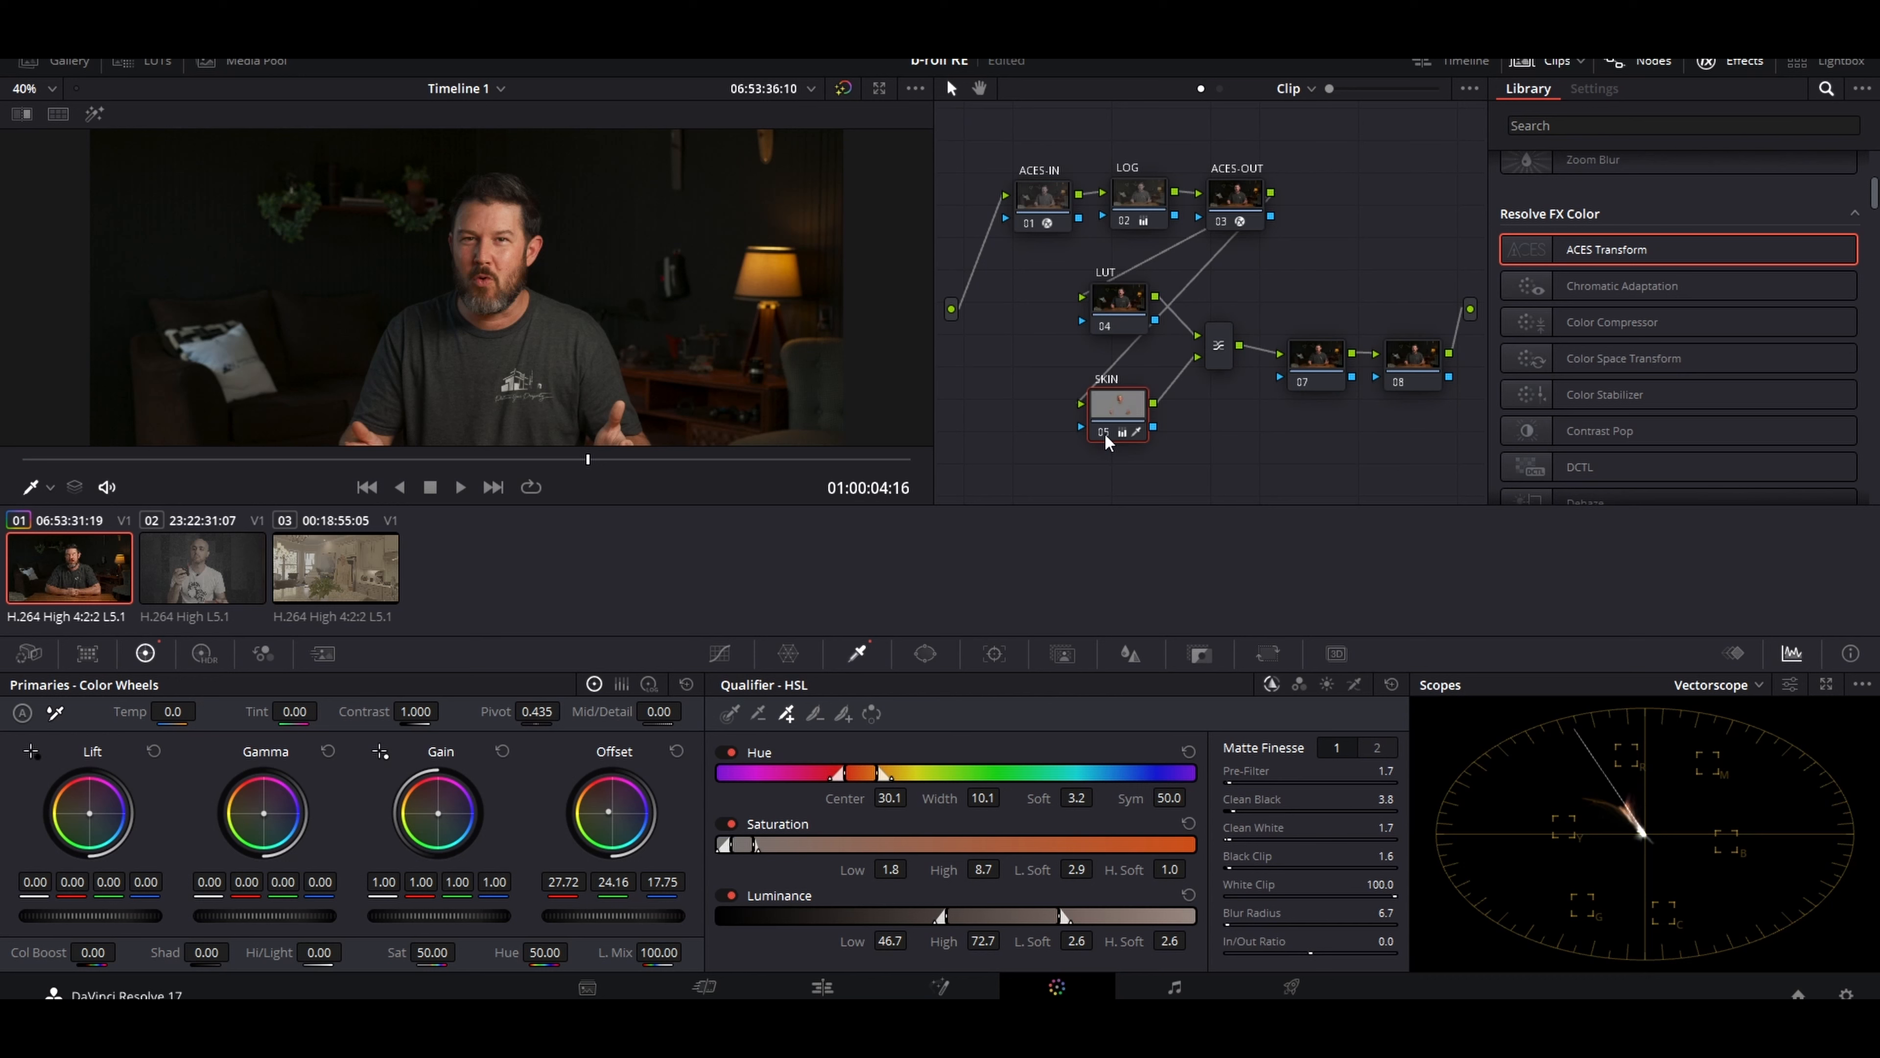
- Select the LUT node and browse the 08 Skin LUT folder, previewing looks such as S2 (warm gold) on the shot
left_click_drag(1104, 426, 1099, 426)
left_click(1129, 300)
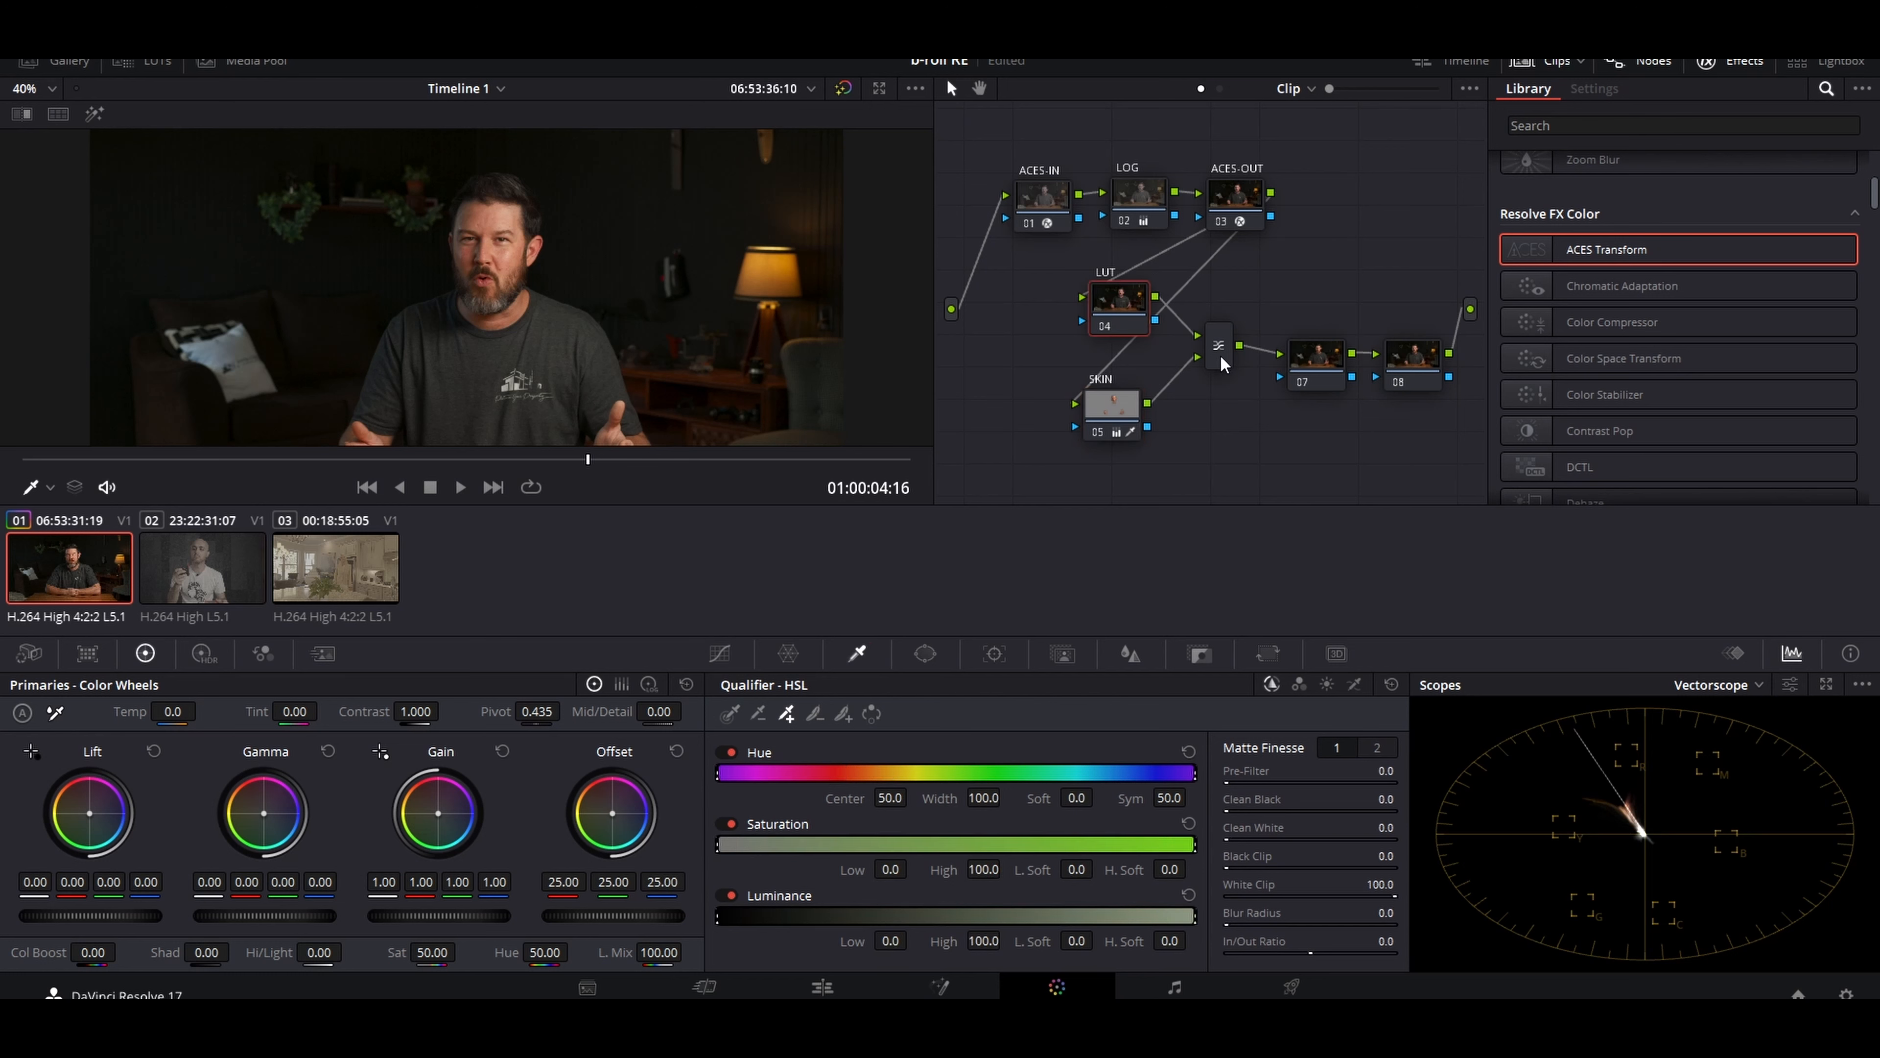
left_click(143, 56)
scroll(290, 366, "down", 2)
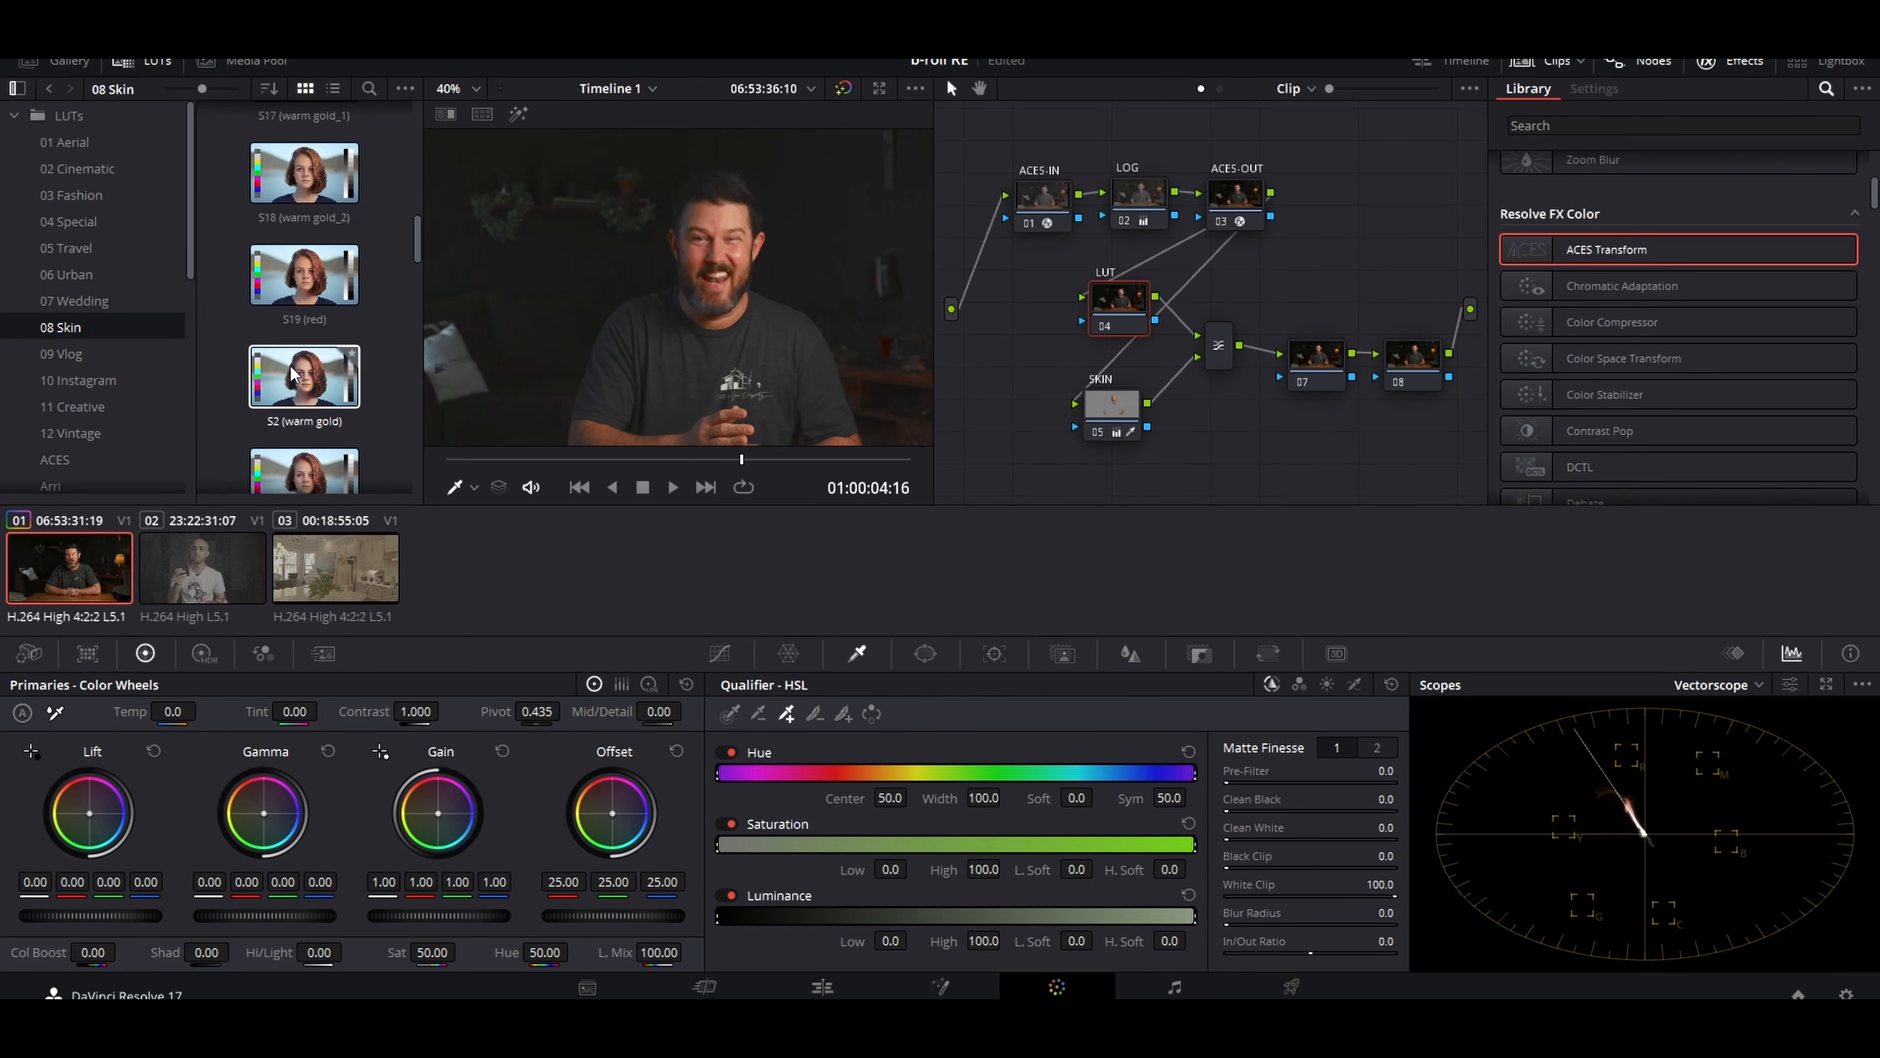
scroll(292, 373, "down", 1)
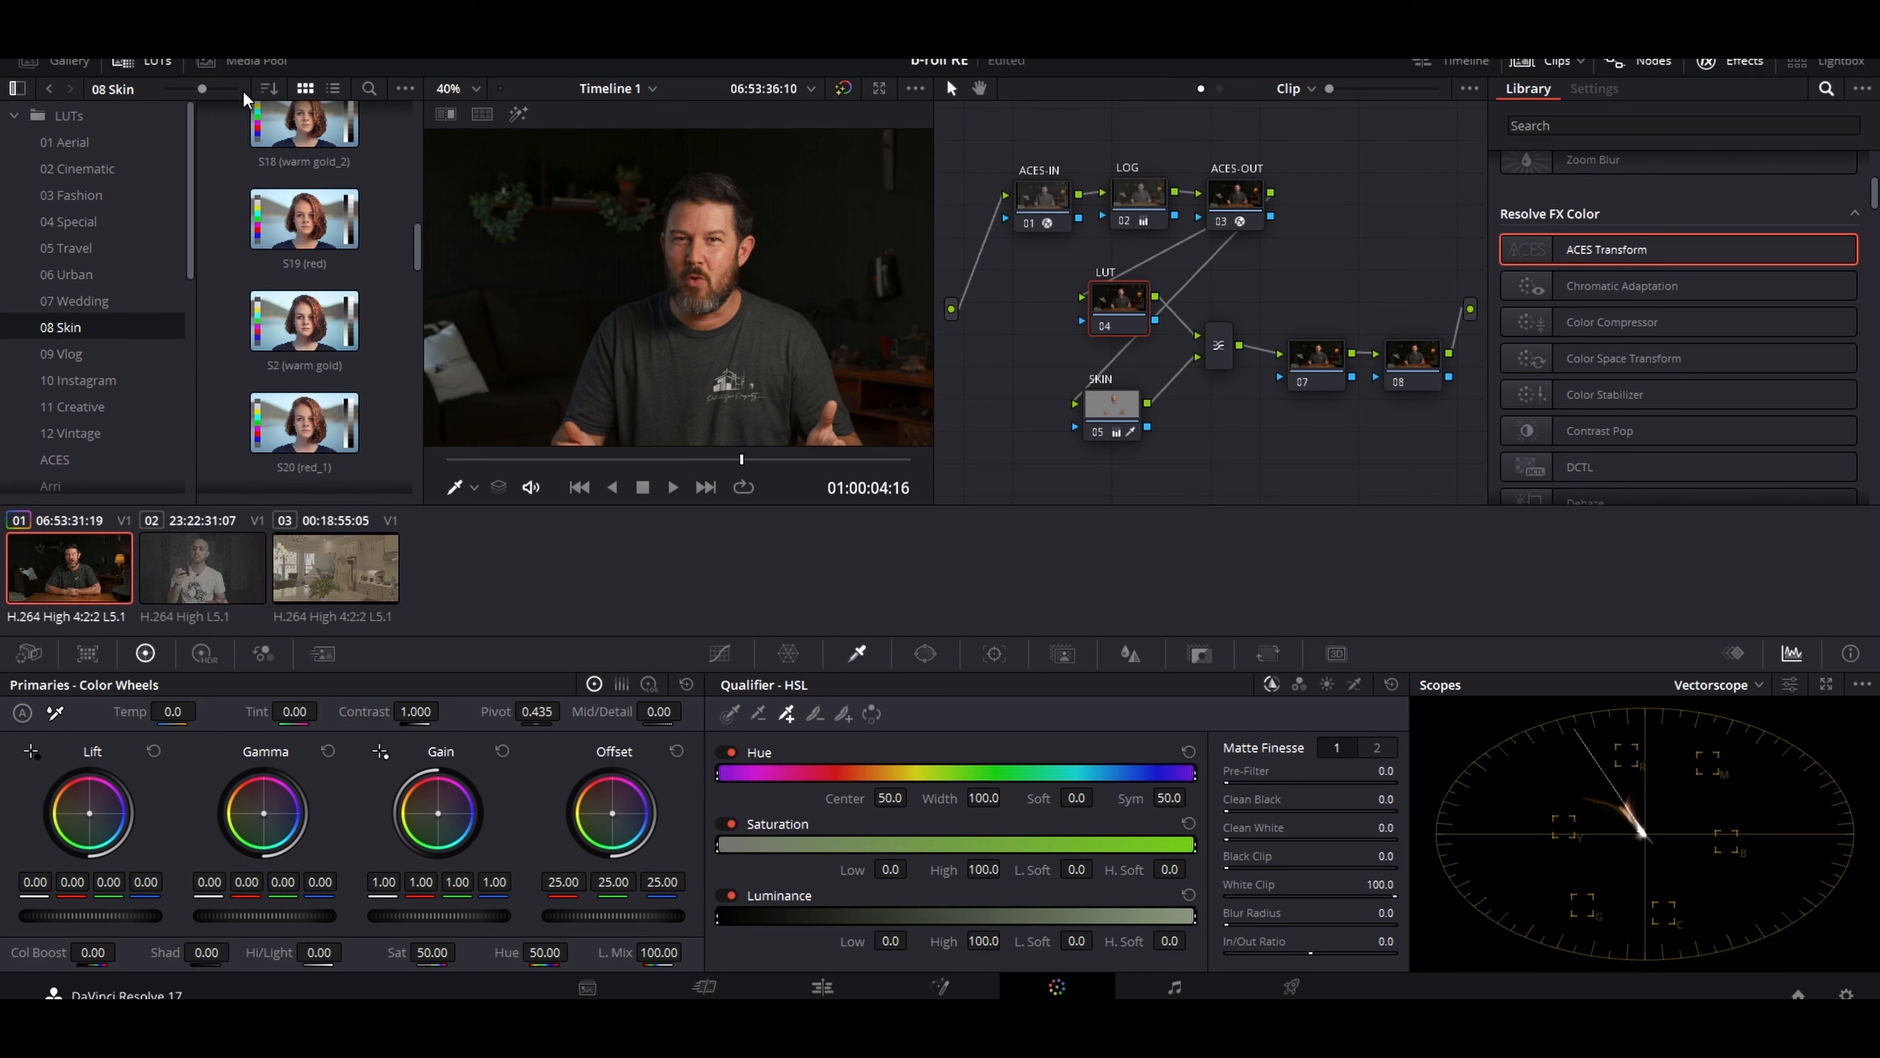
left_click(158, 59)
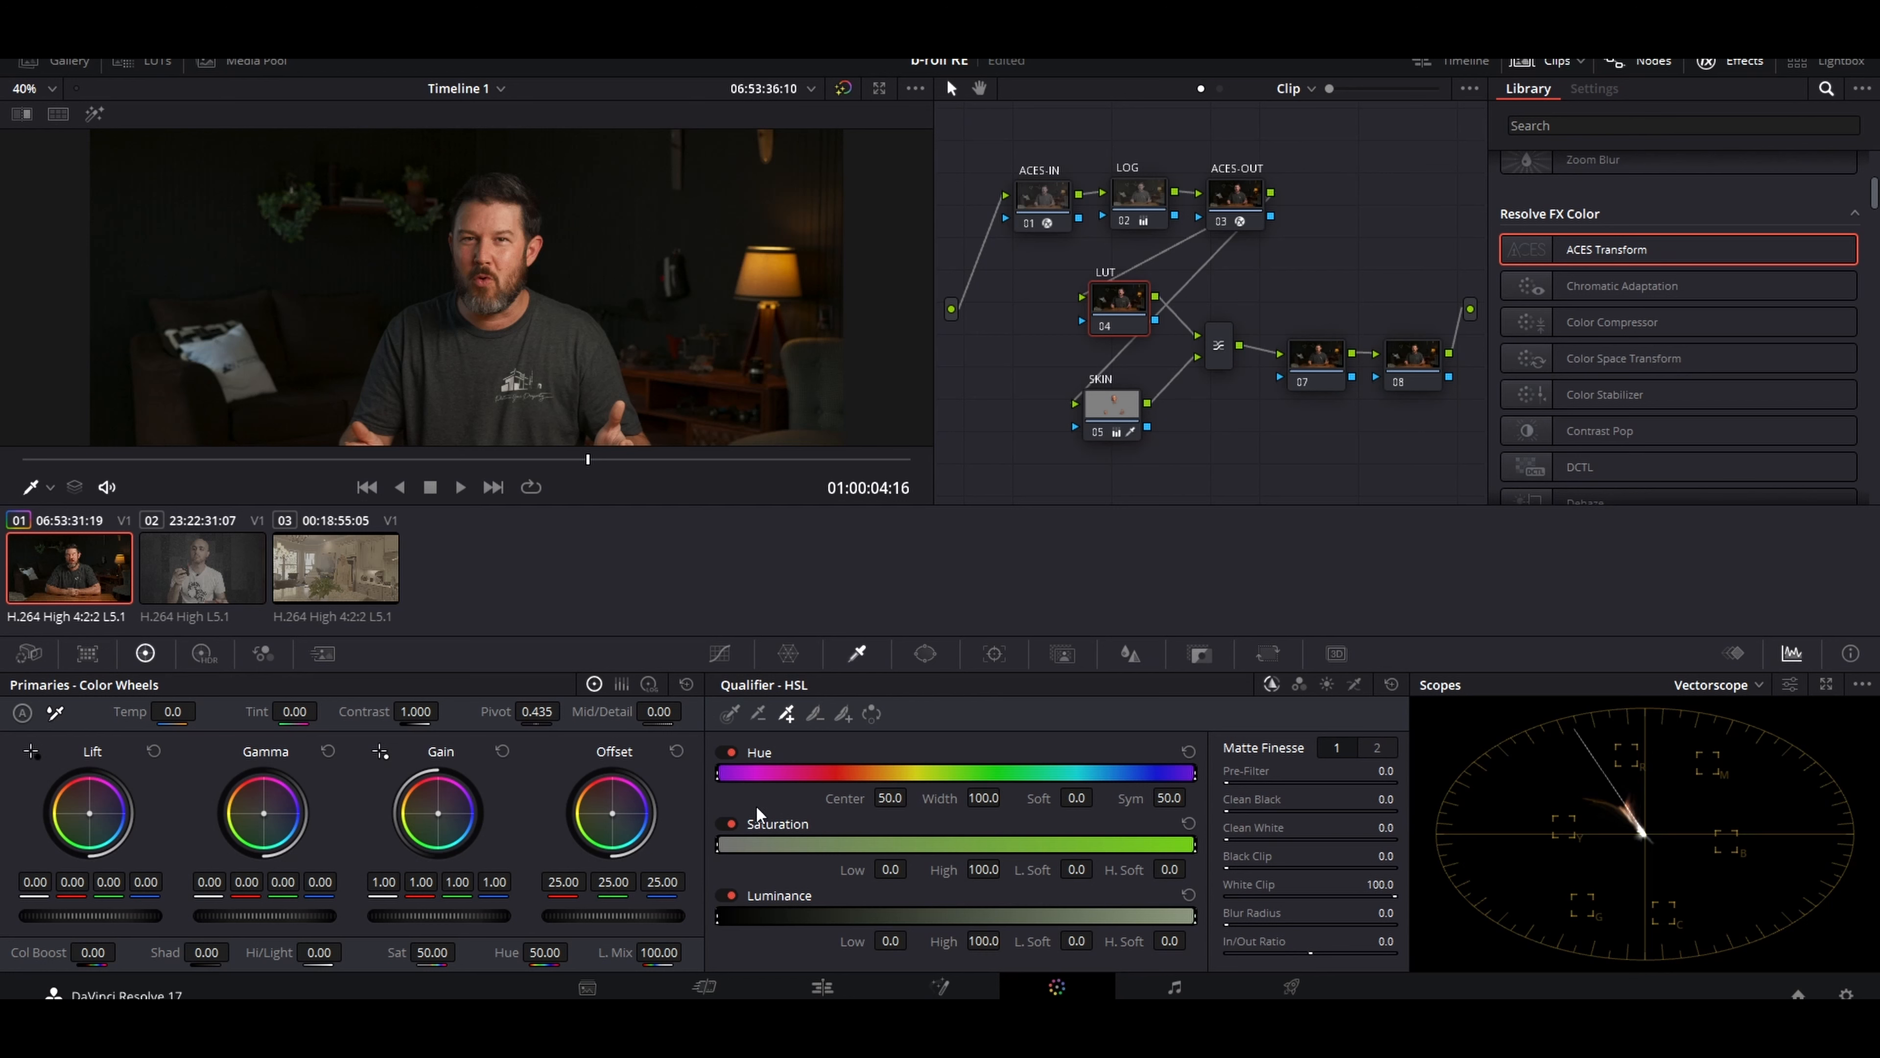
- Push the LUT node's Offset to a strong purple of 41.54, 17.22, 51.31 and check the shot full screen
left_click_drag(610, 813, 628, 801)
scroll(631, 388, "down", 3)
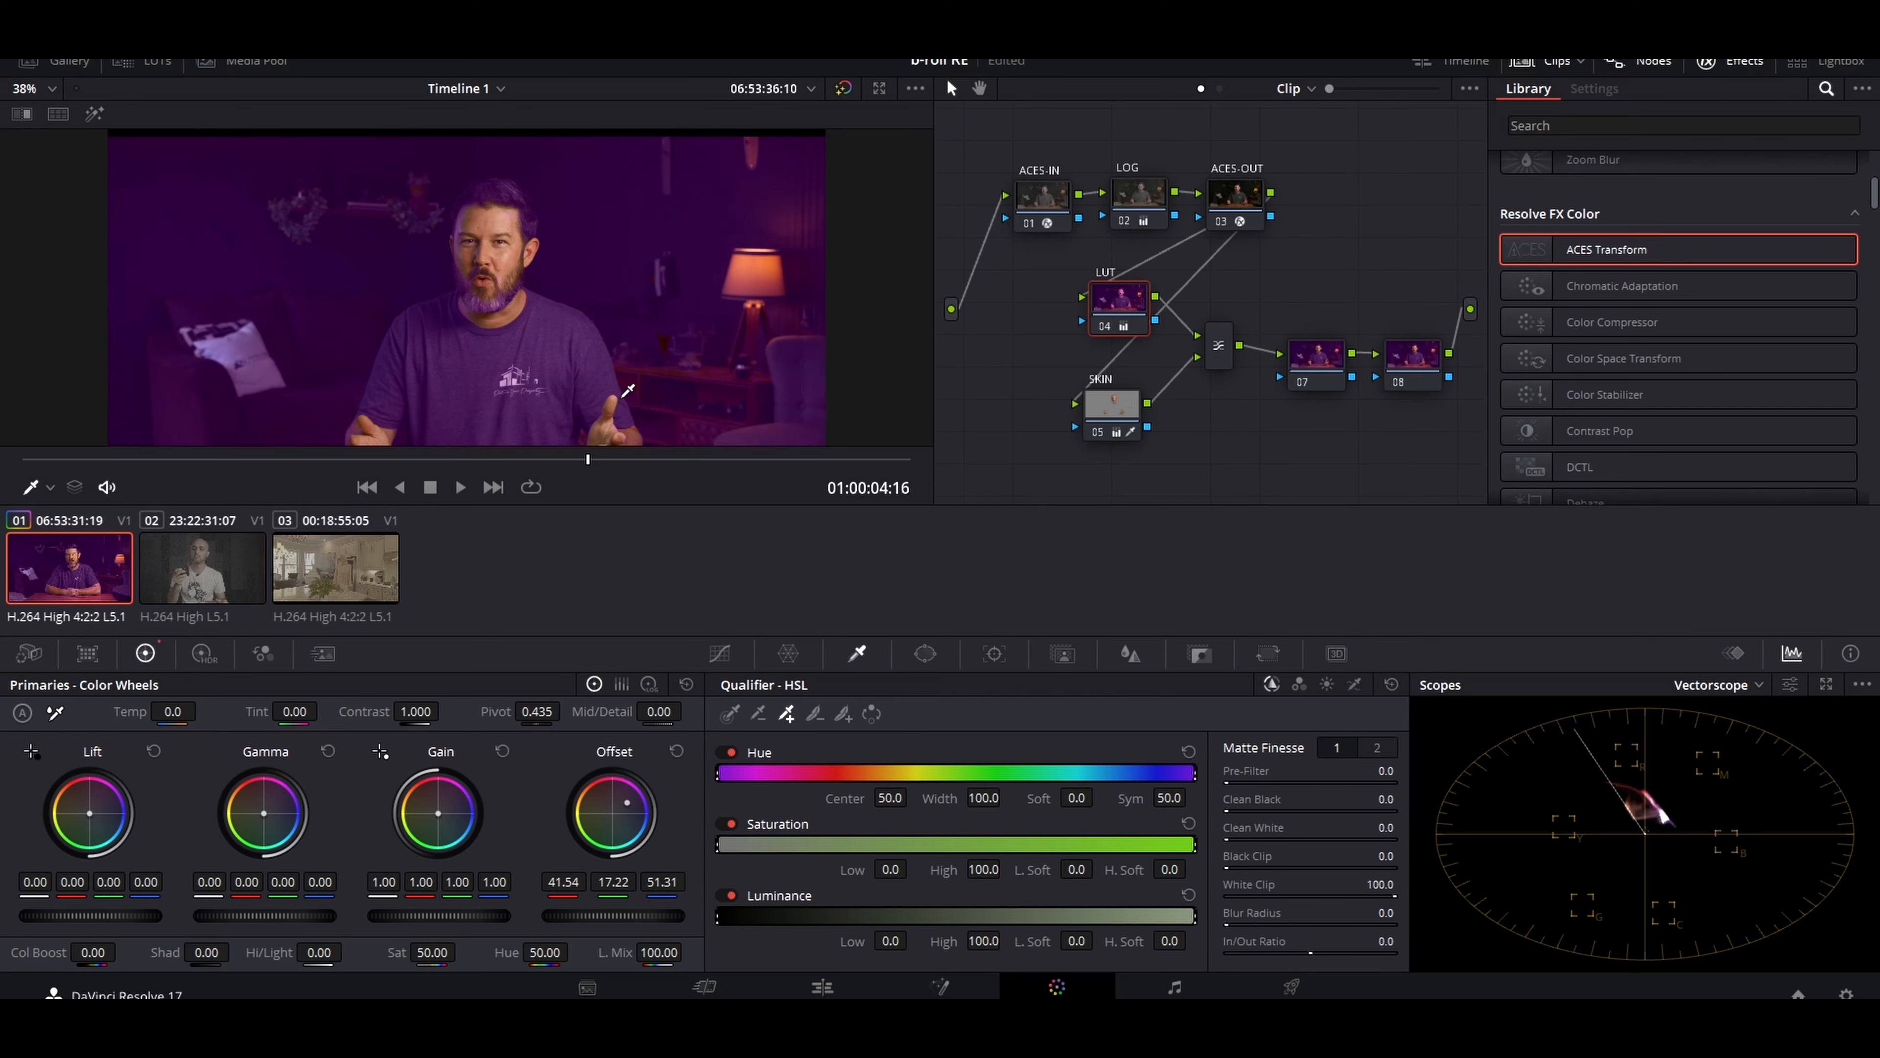
scroll(631, 389, "up", 1)
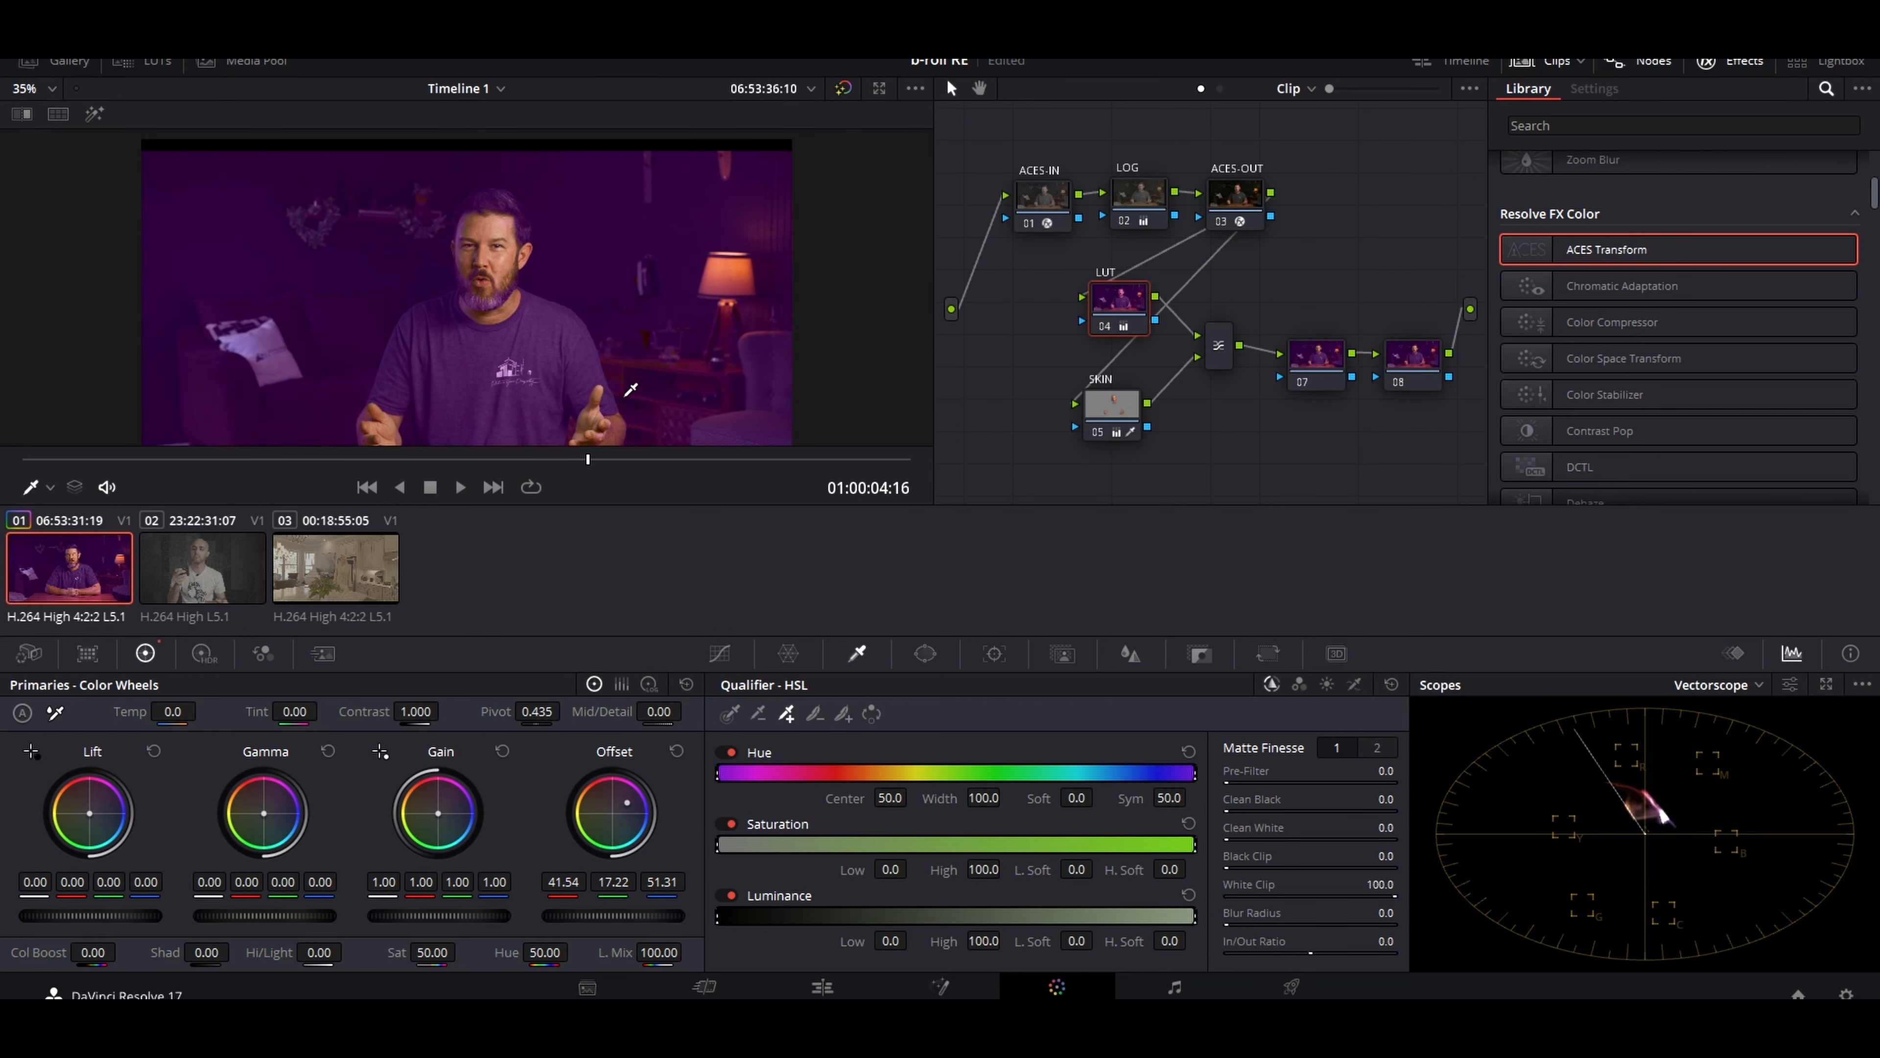
key("ctrl+f")
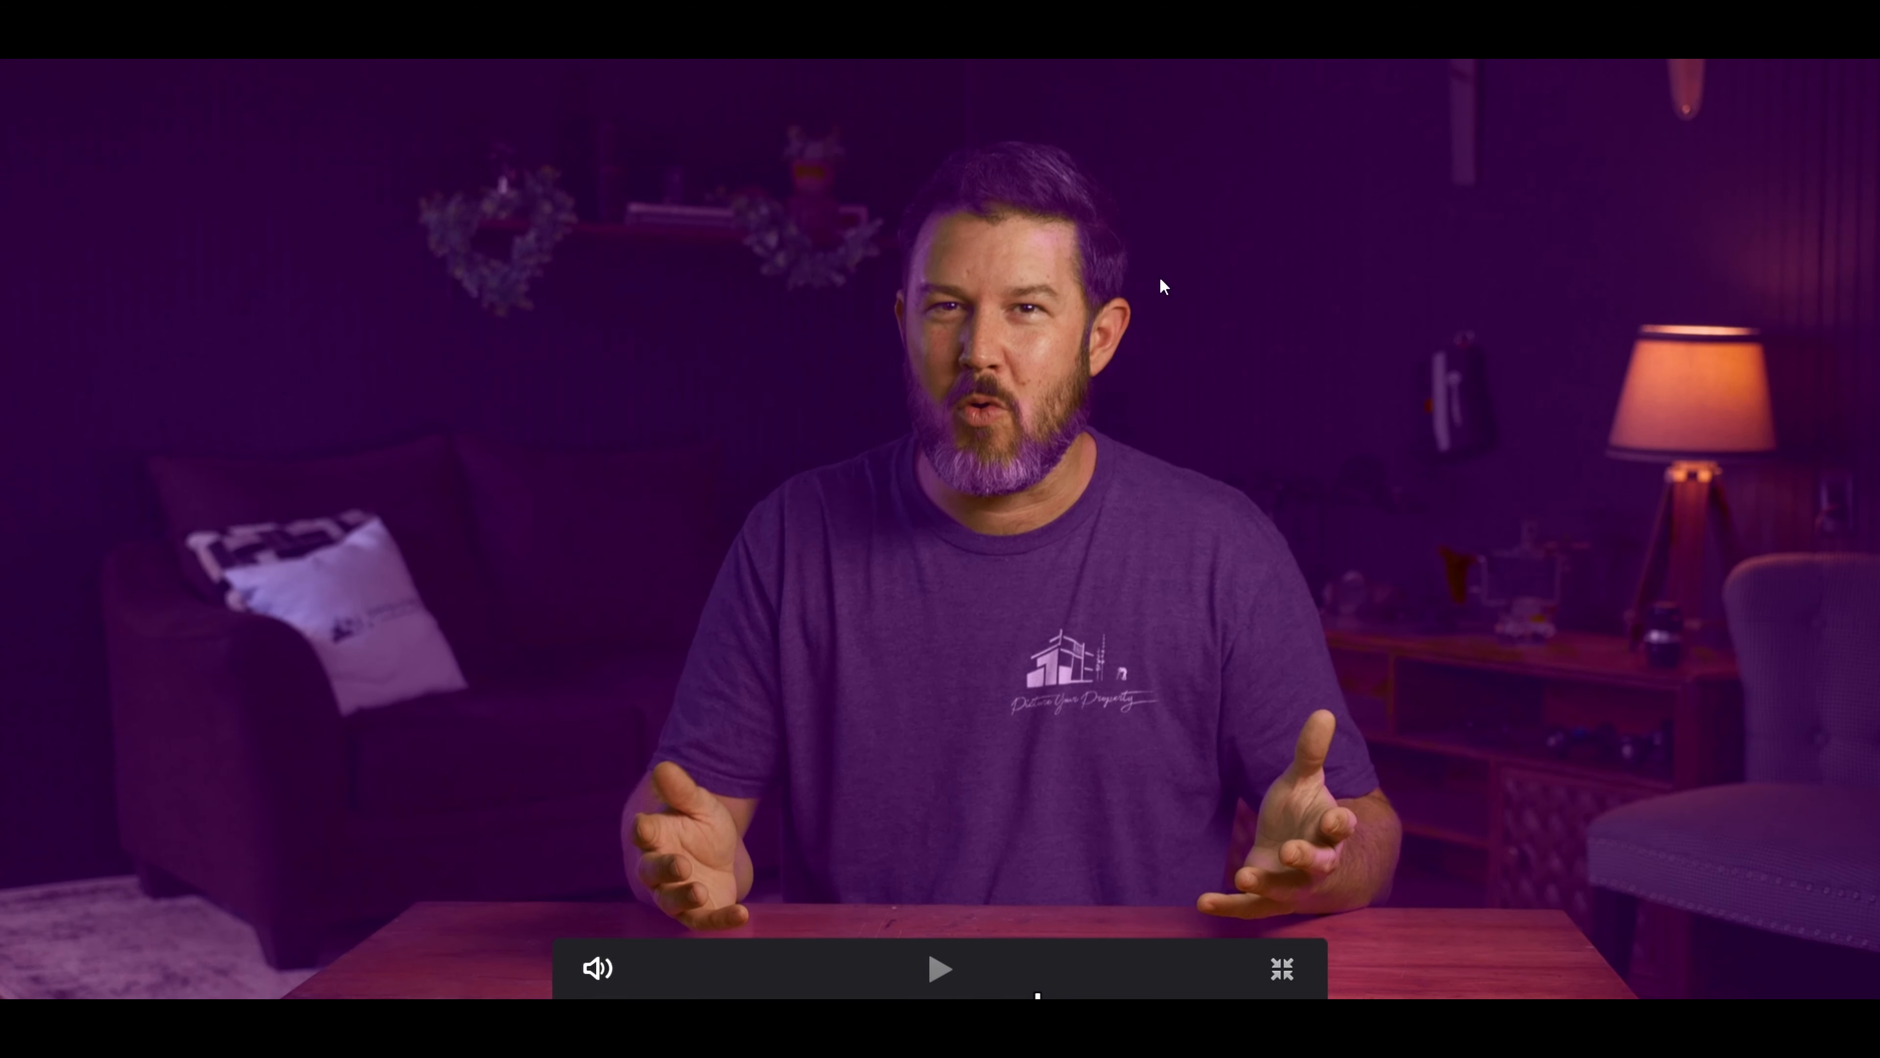
left_click(1281, 970)
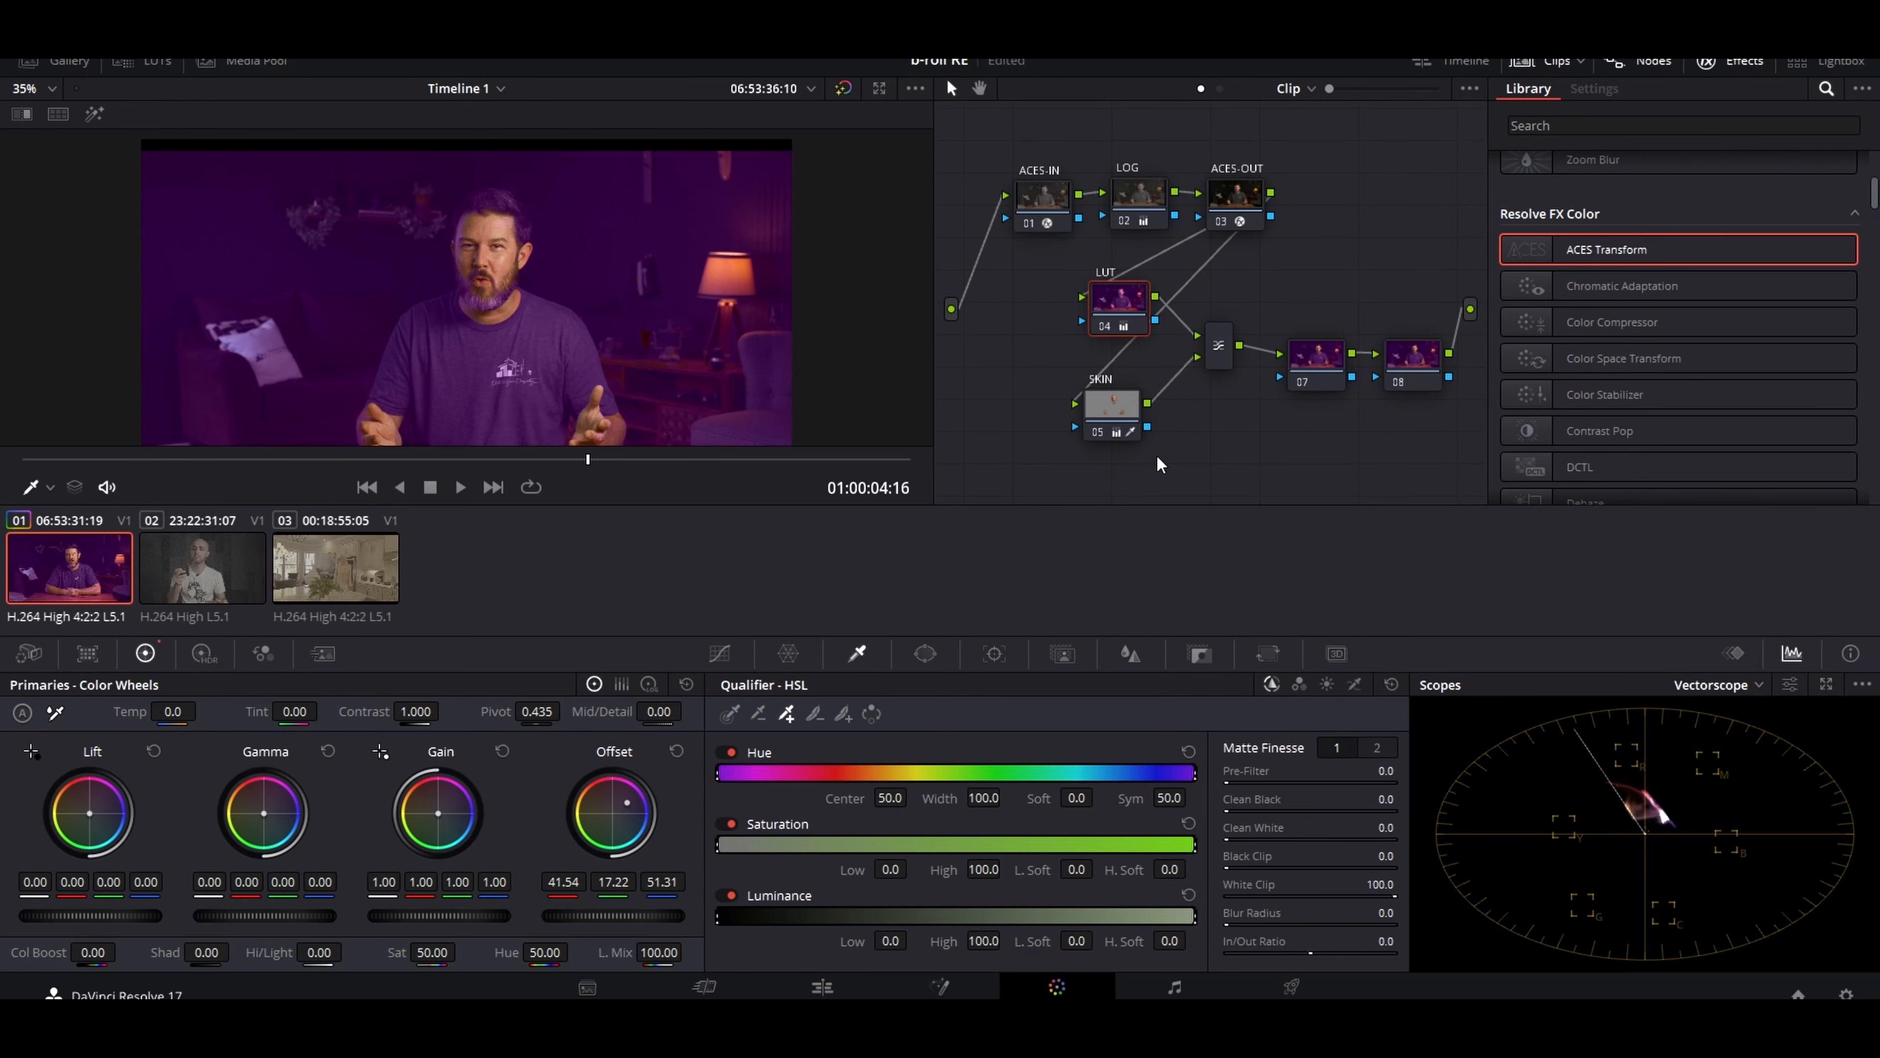
- Undo the purple Offset push and apply the S1 (warm olive) look from the 08 Skin LUT folder to the LUT node
key("ctrl+z")
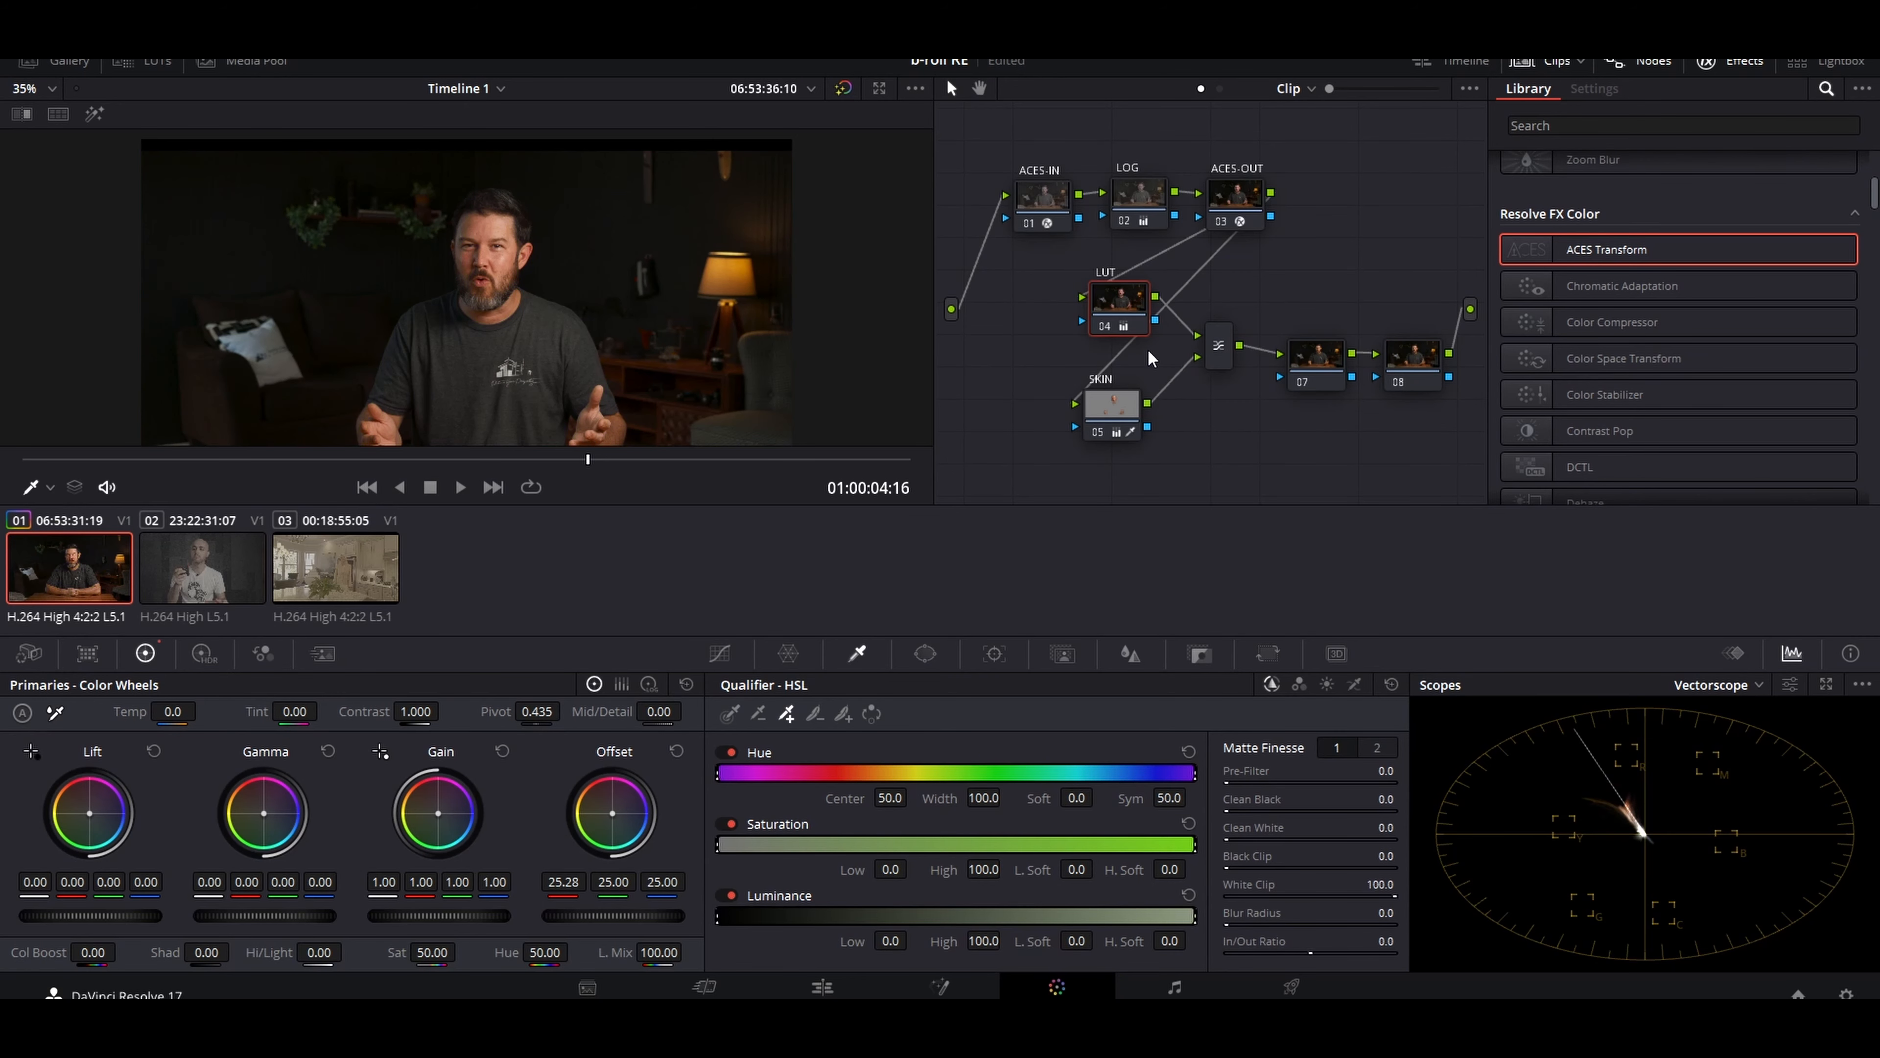
left_click(166, 63)
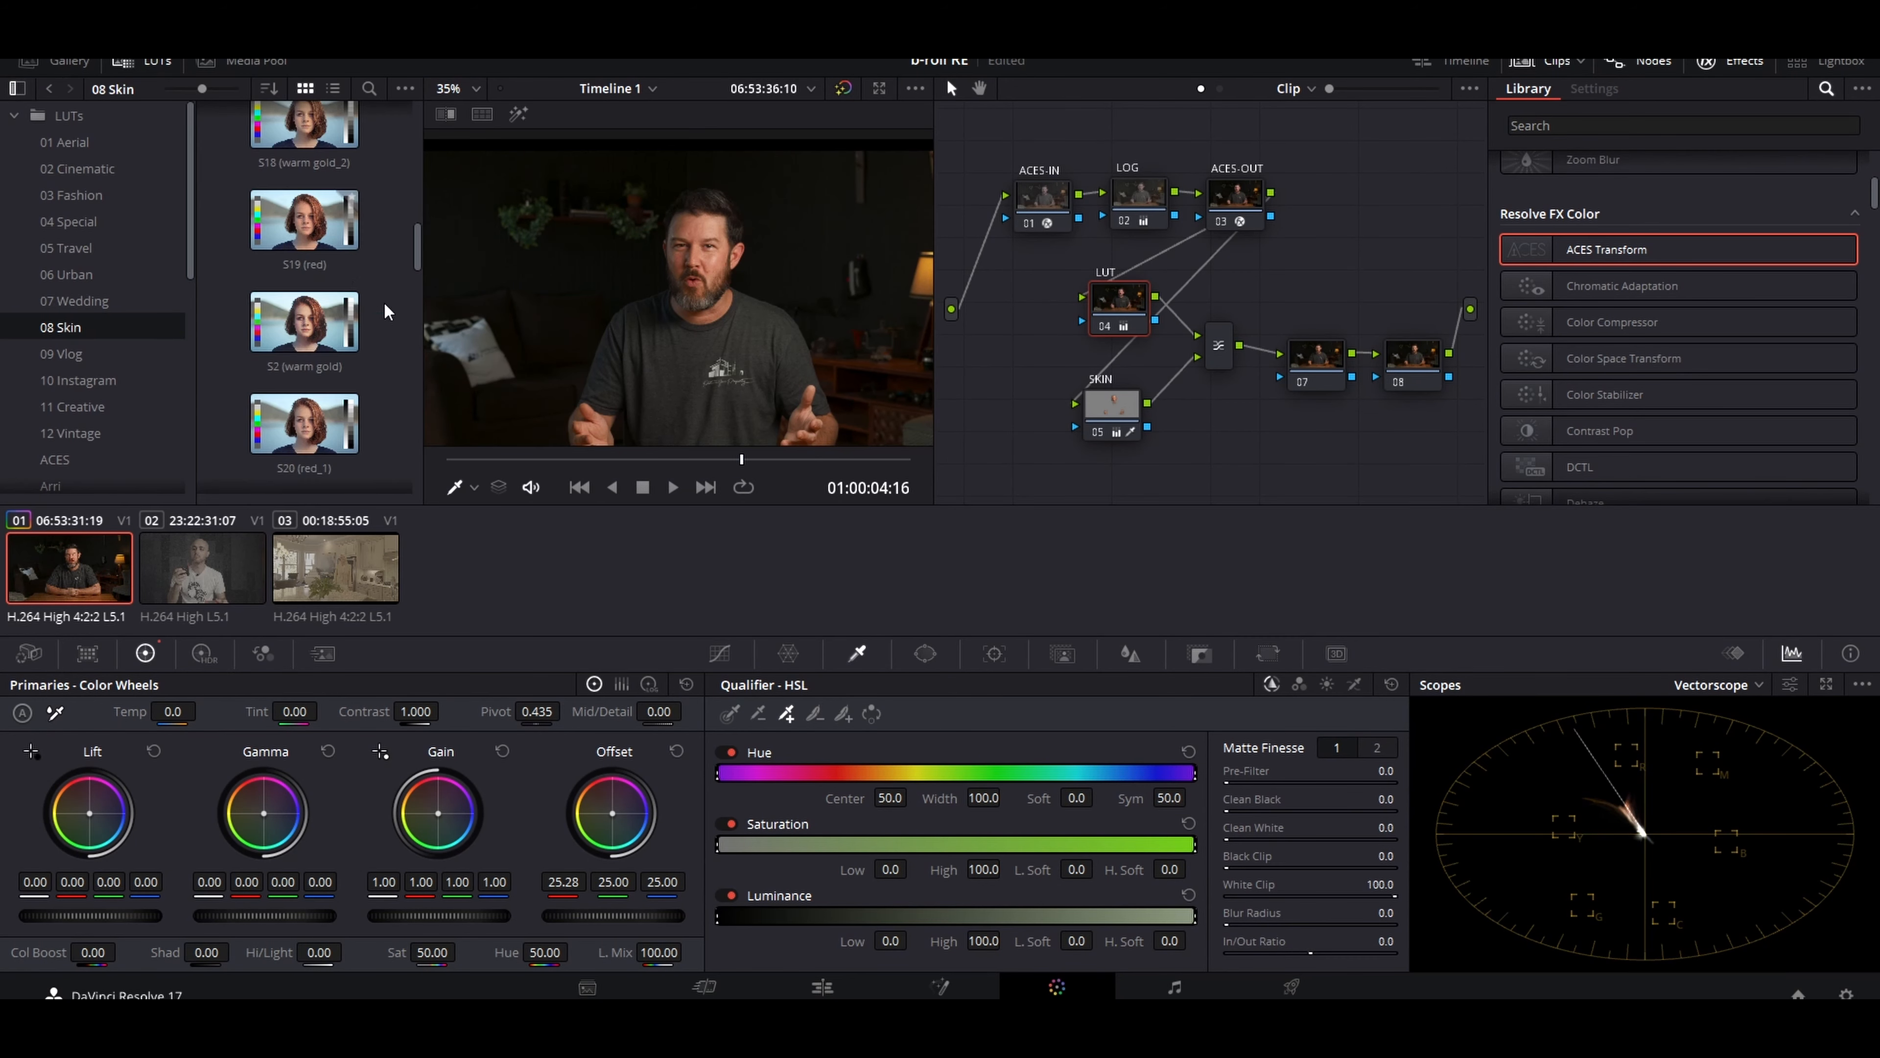
scroll(343, 324, "up", 5)
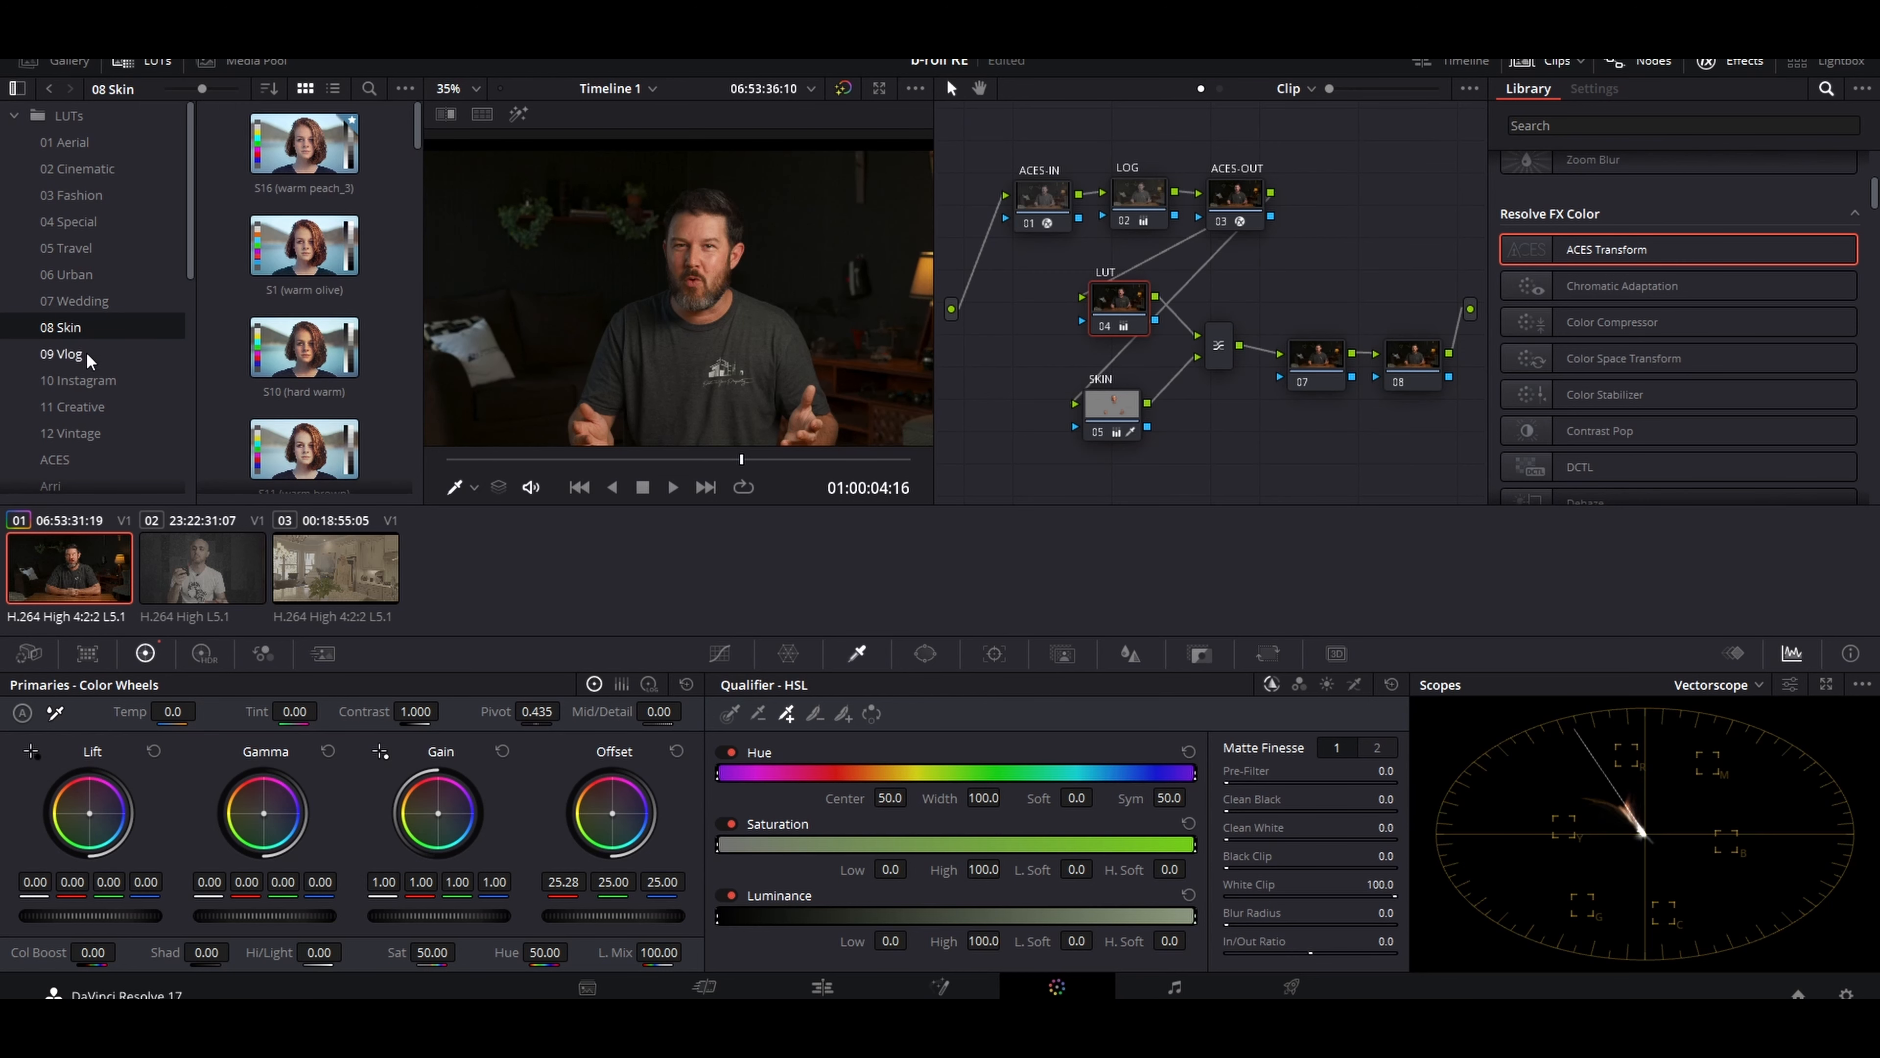
left_click_drag(307, 247, 1118, 304)
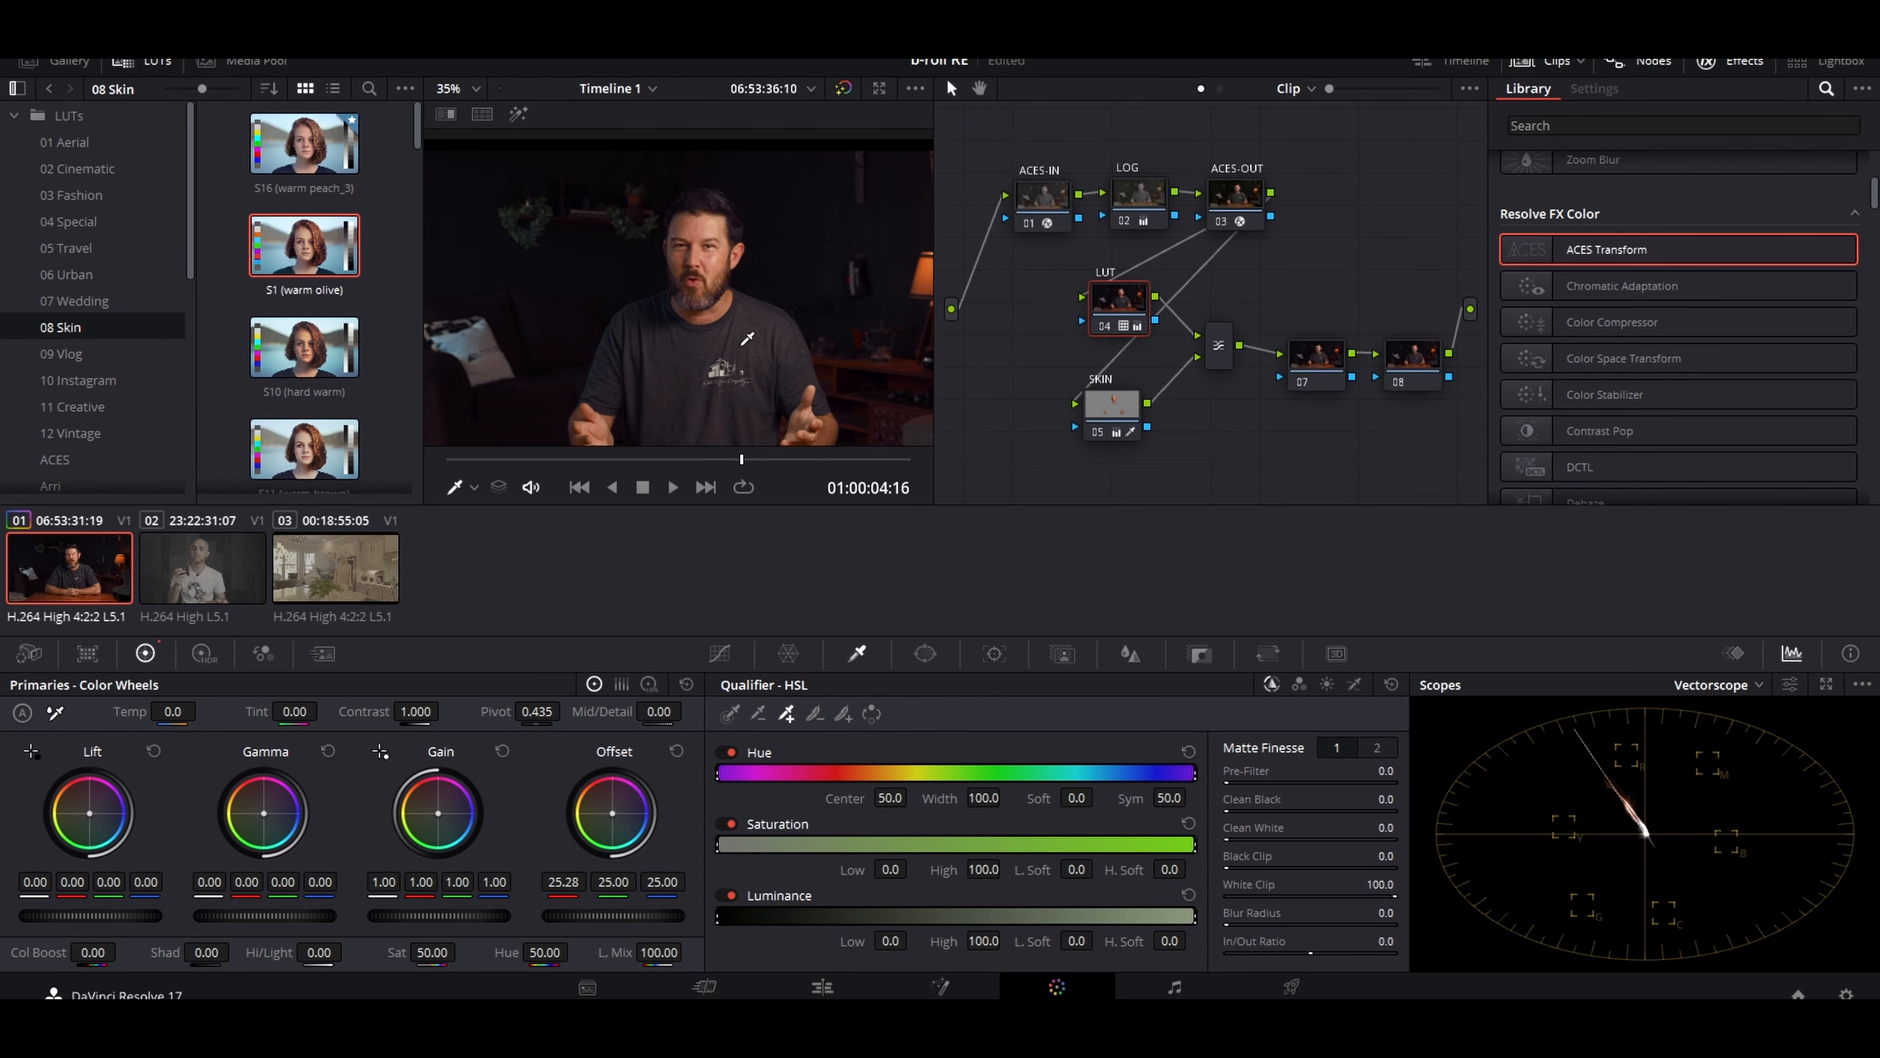
left_click(124, 64)
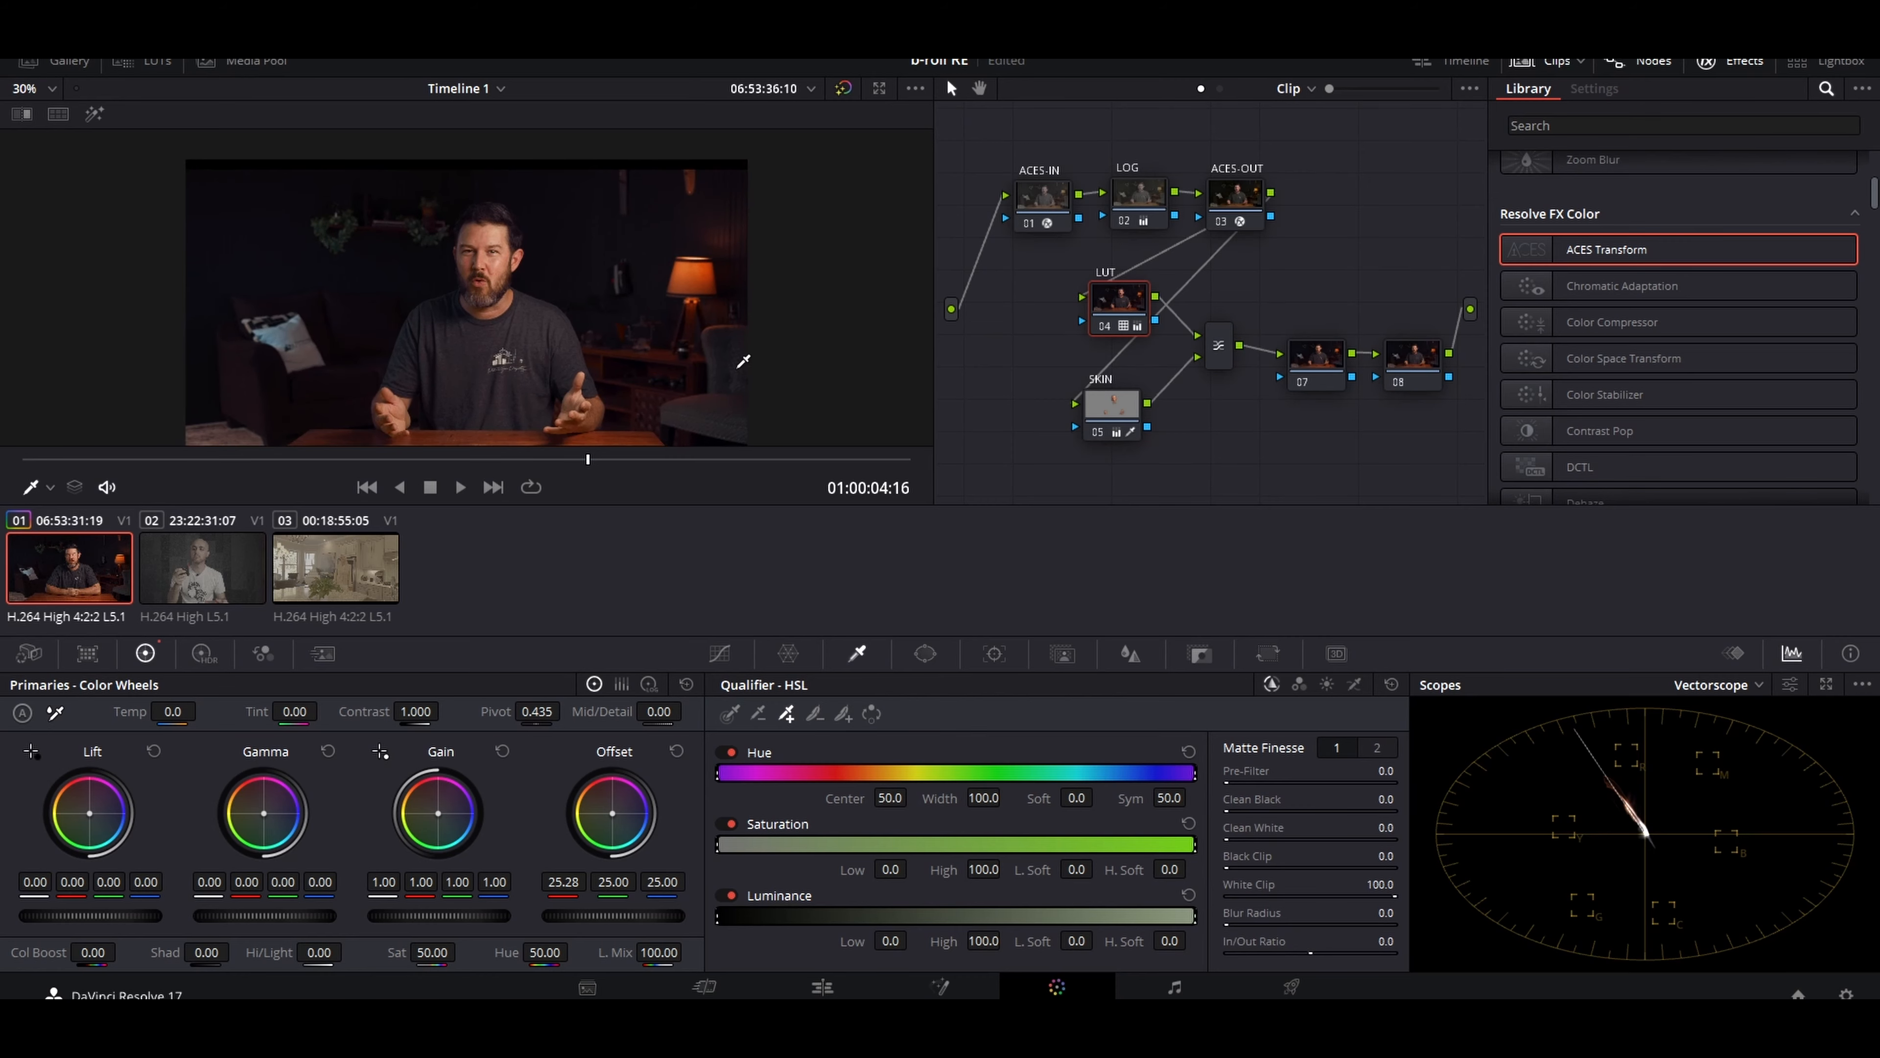
- Check the shot with the new LUT full screen
key("ctrl+f")
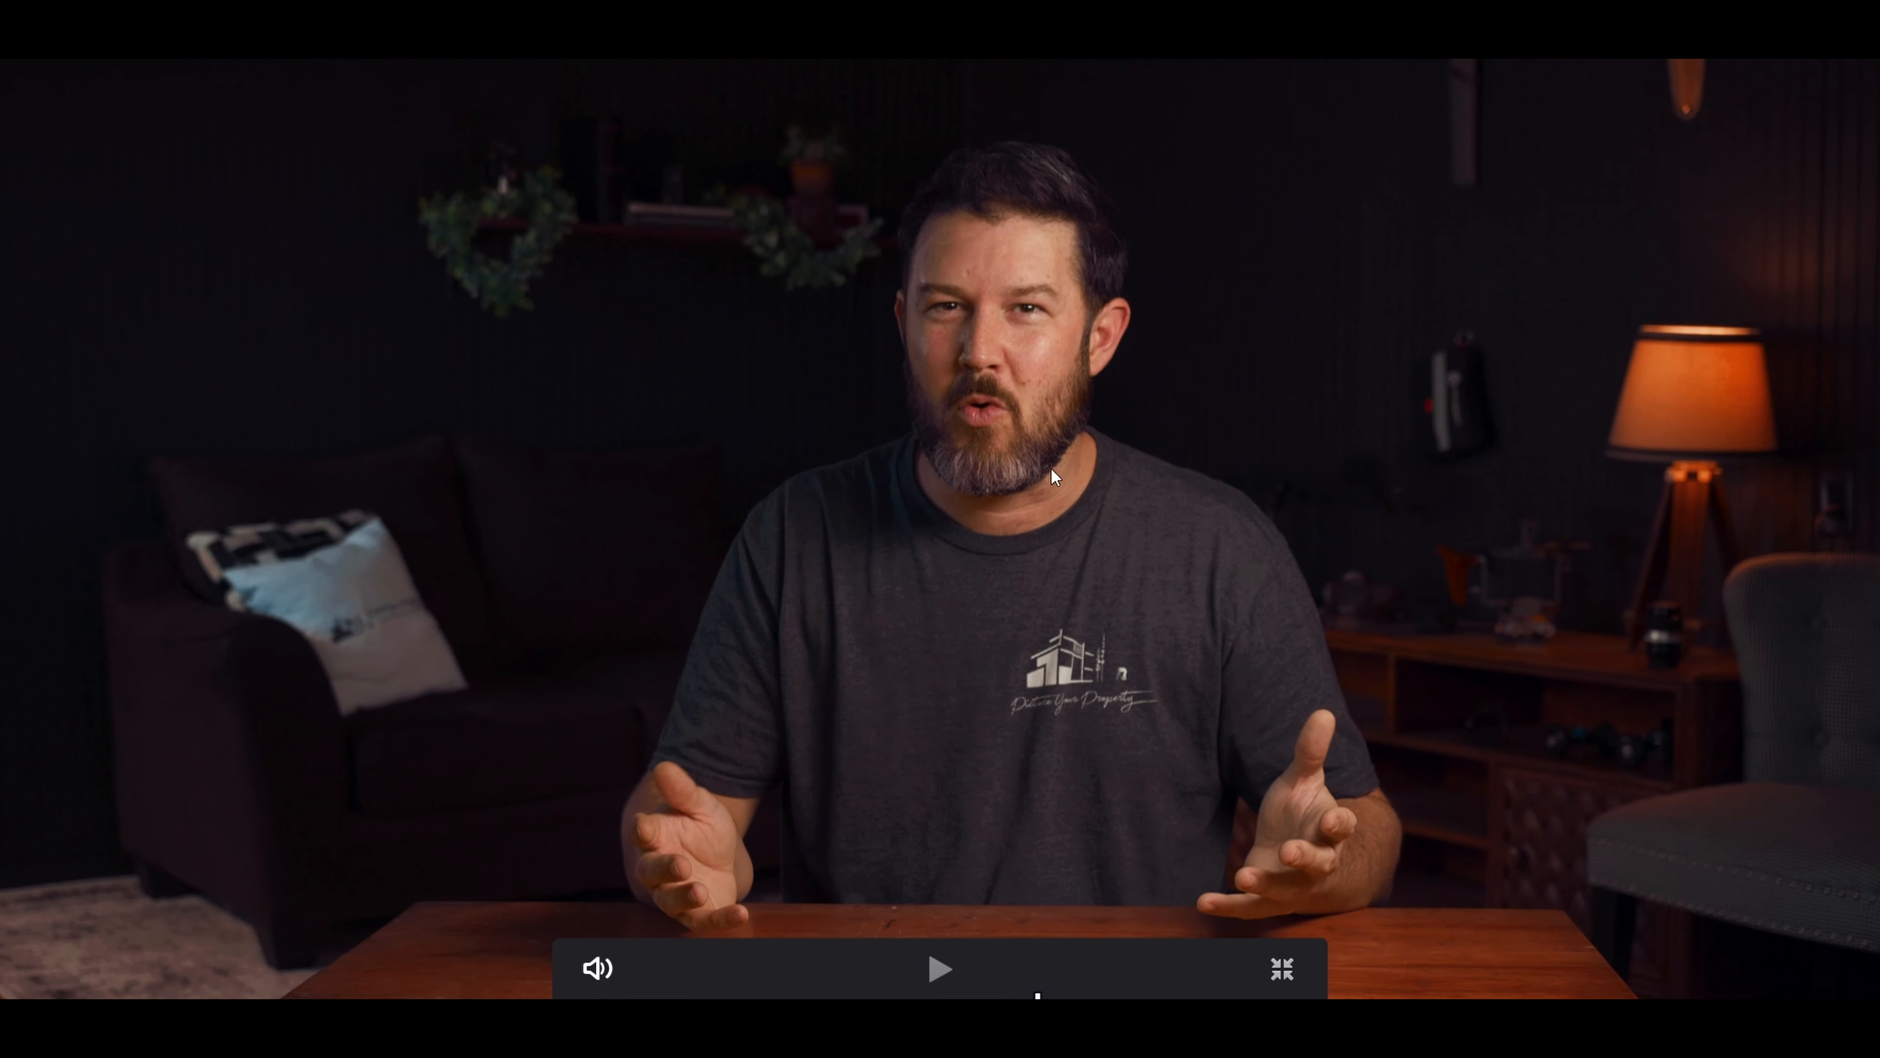
key("ctrl+g")
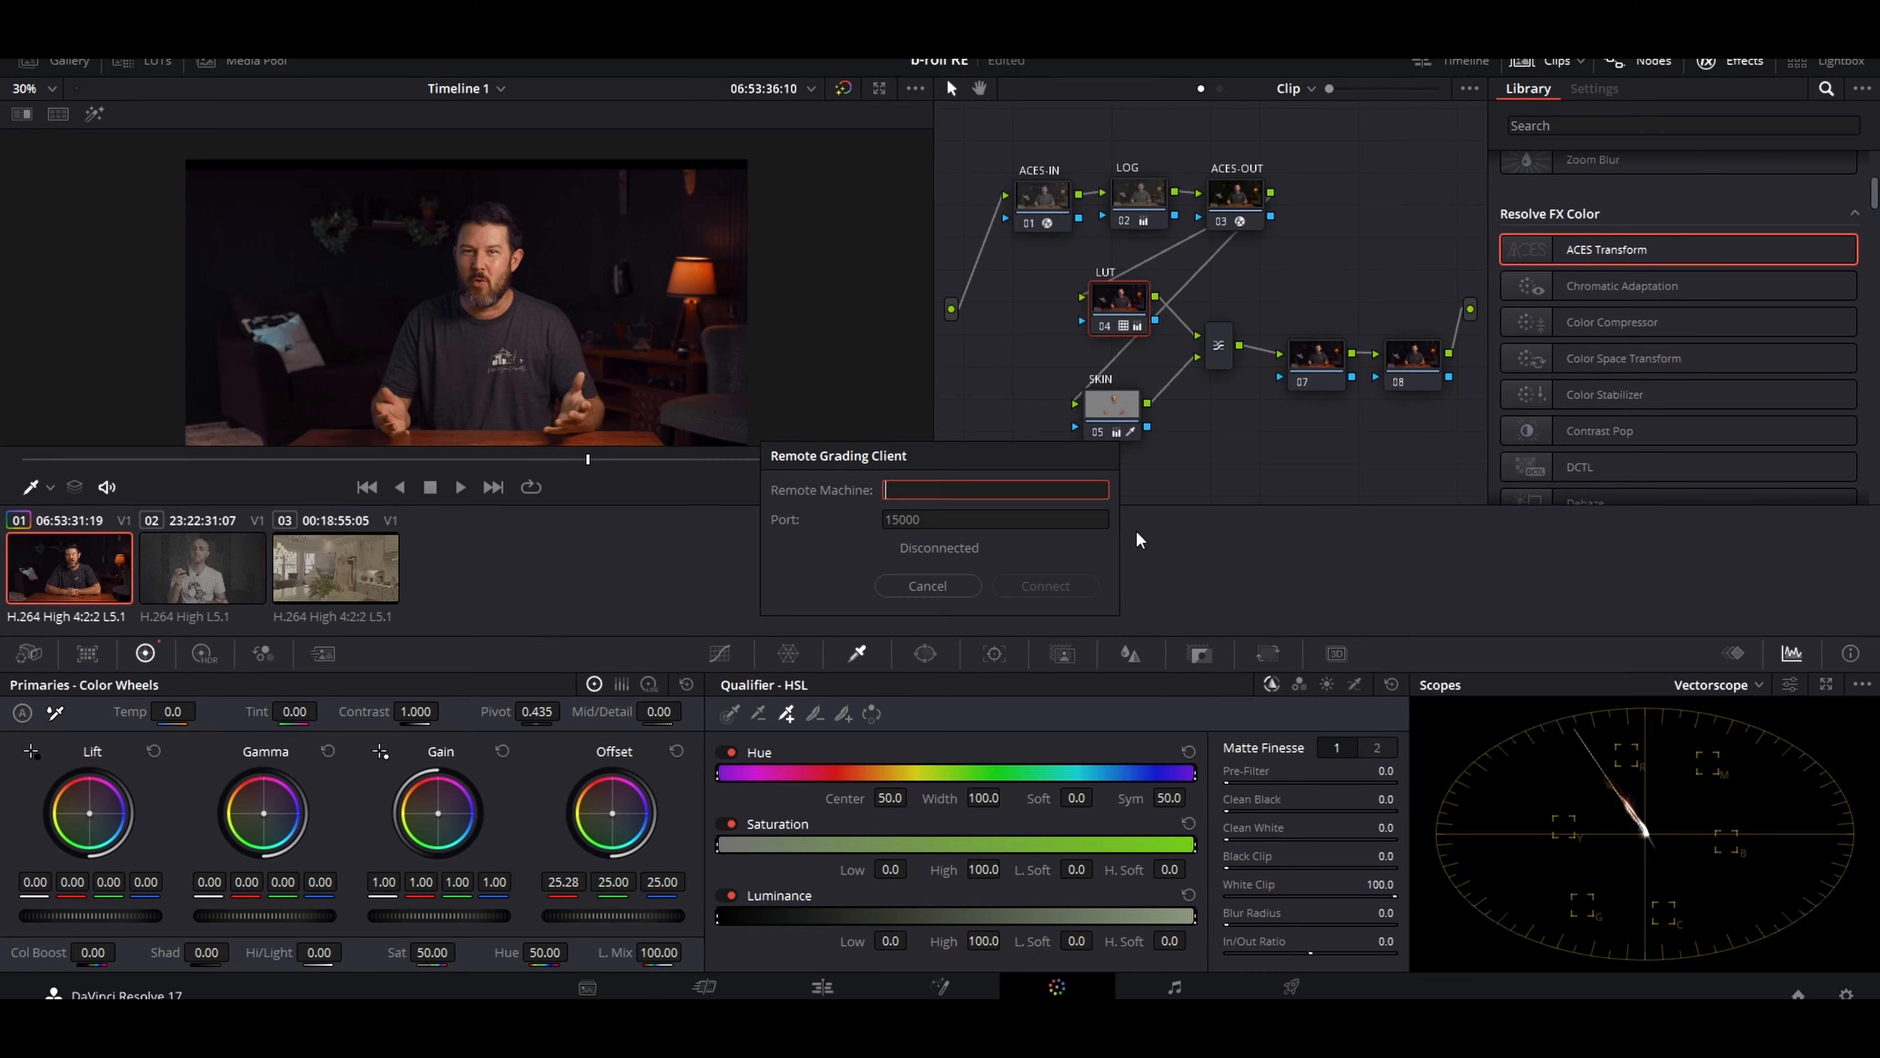
left_click(942, 585)
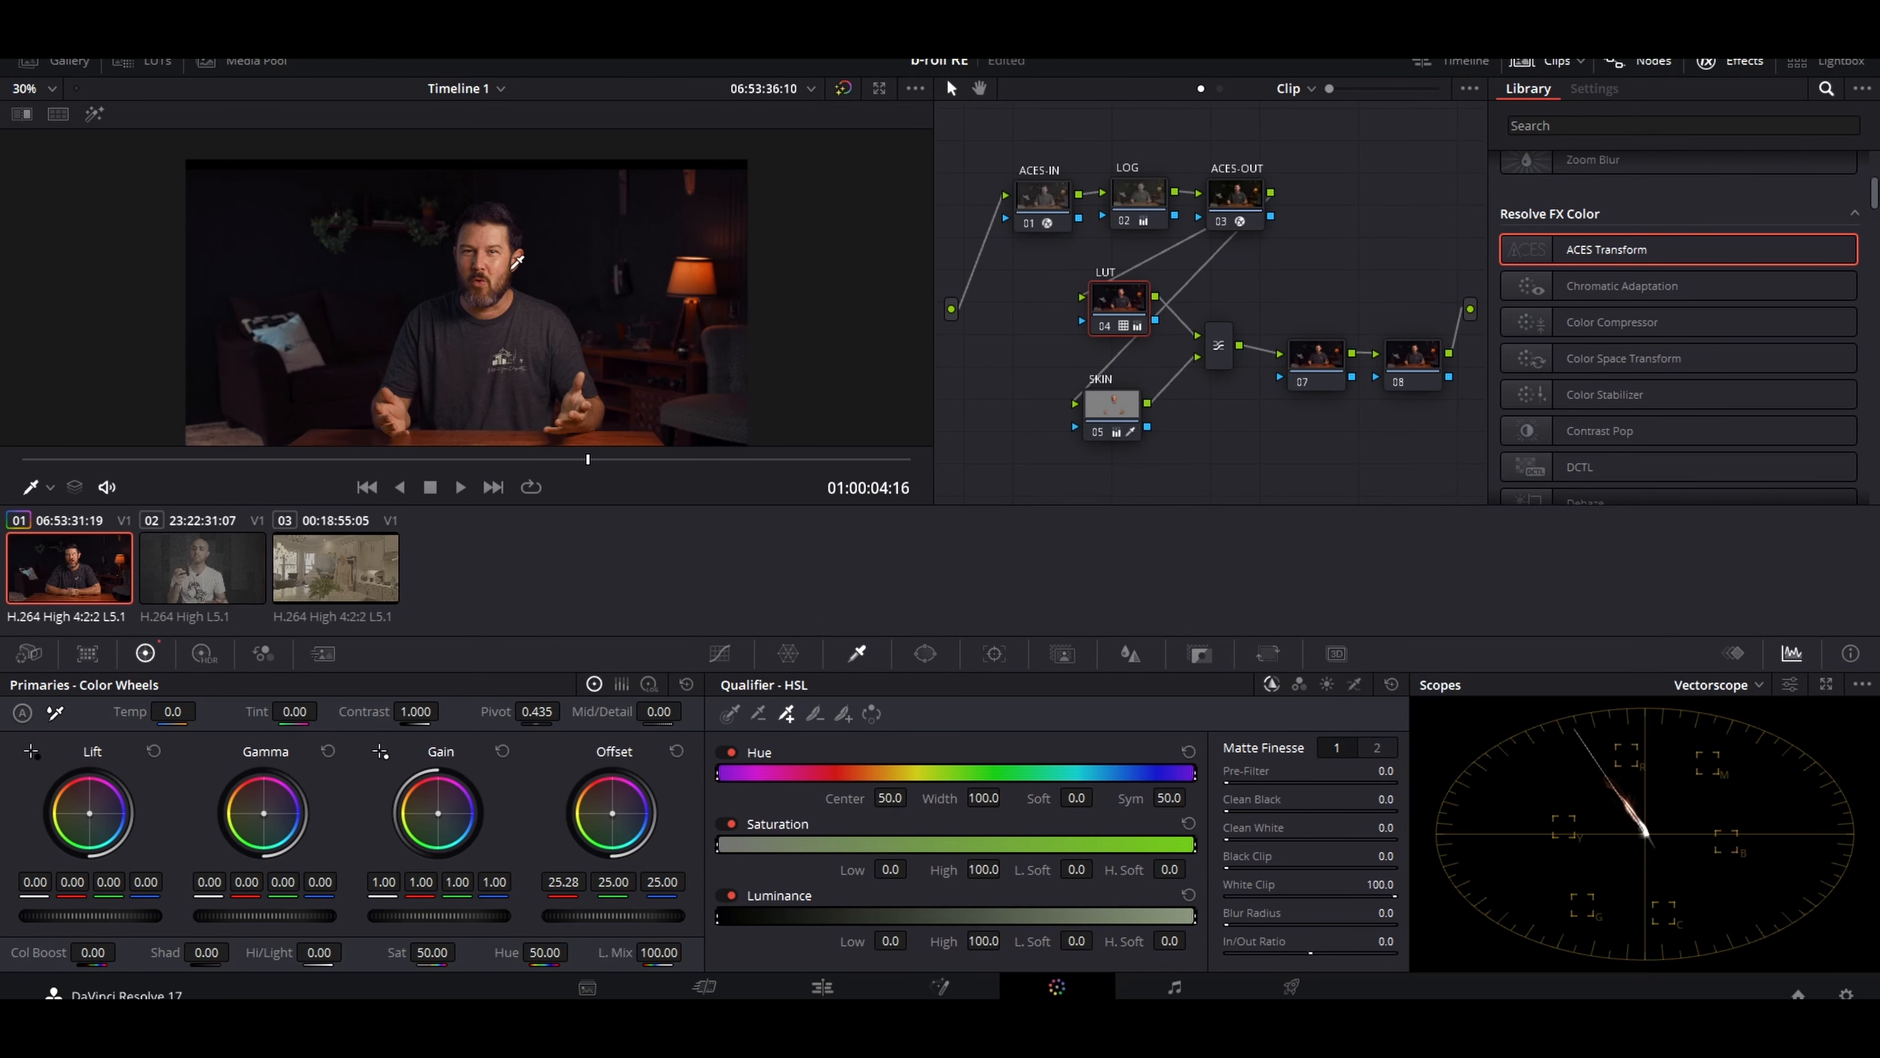
key("ctrl+f")
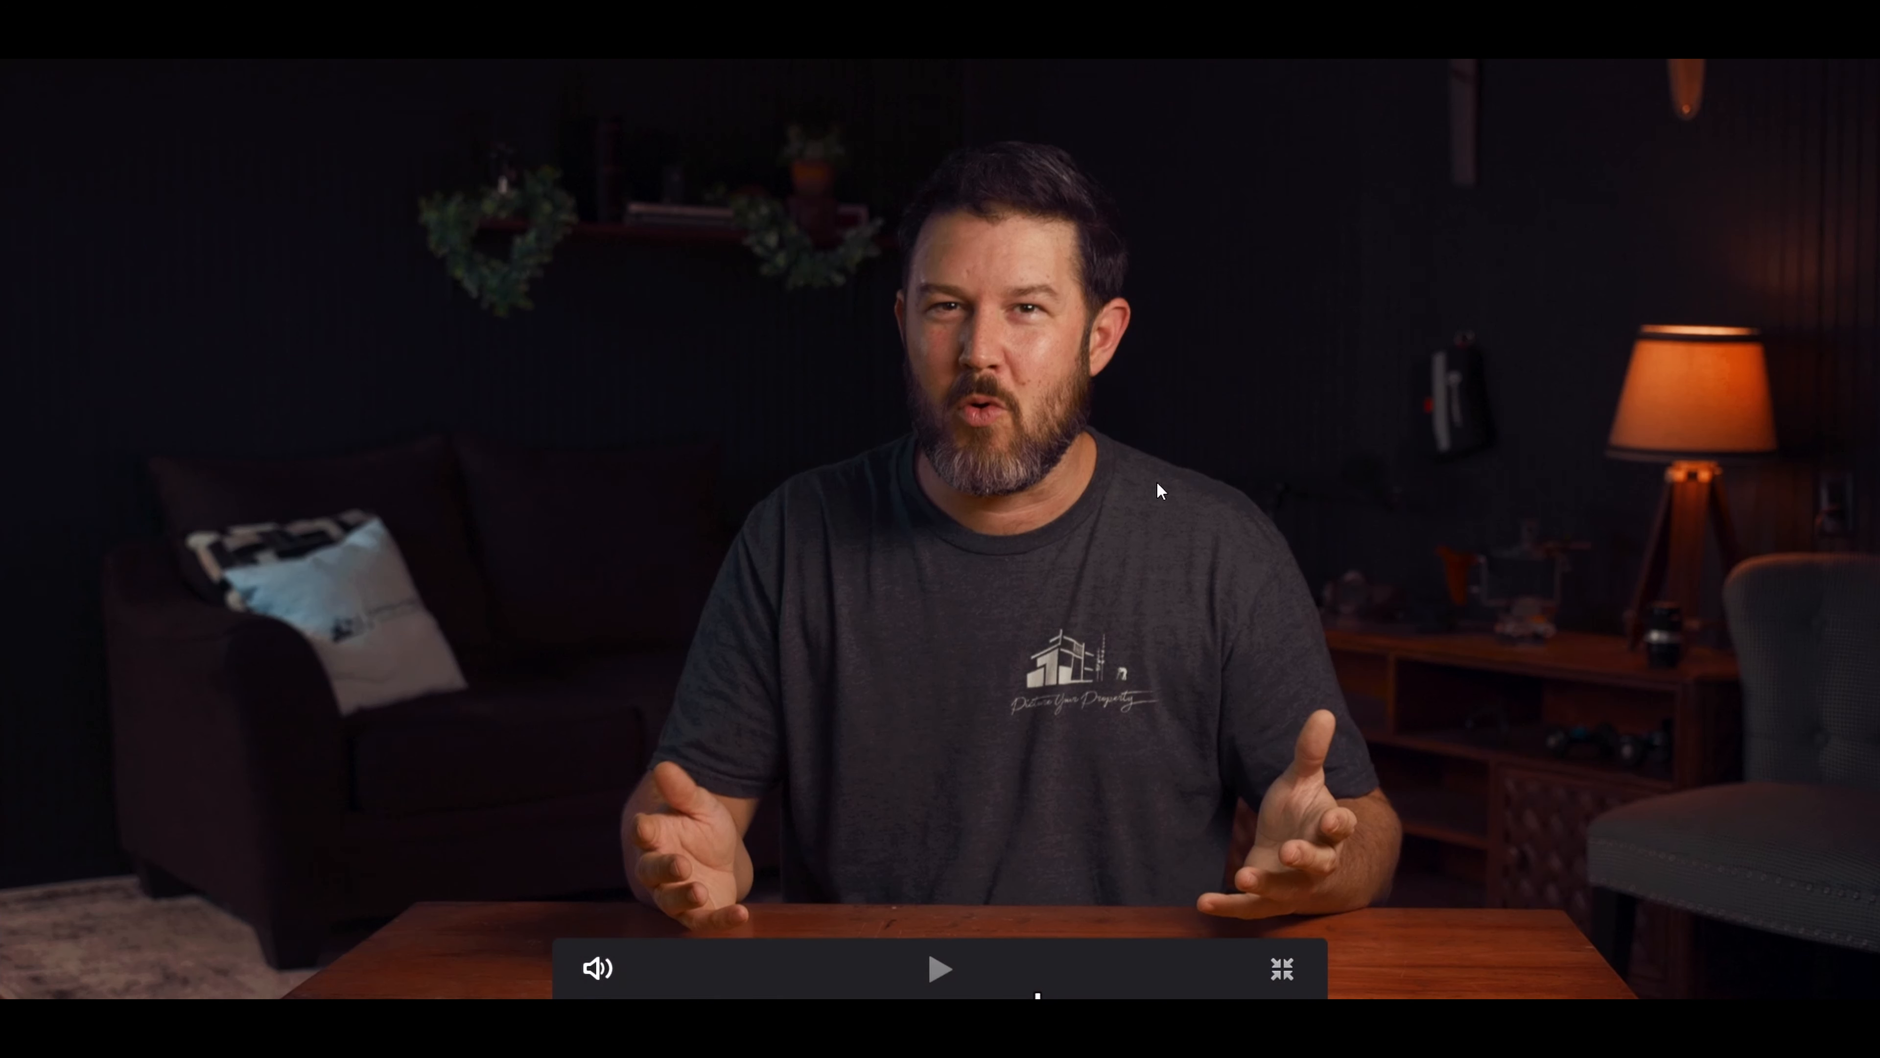
key("ctrl+f")
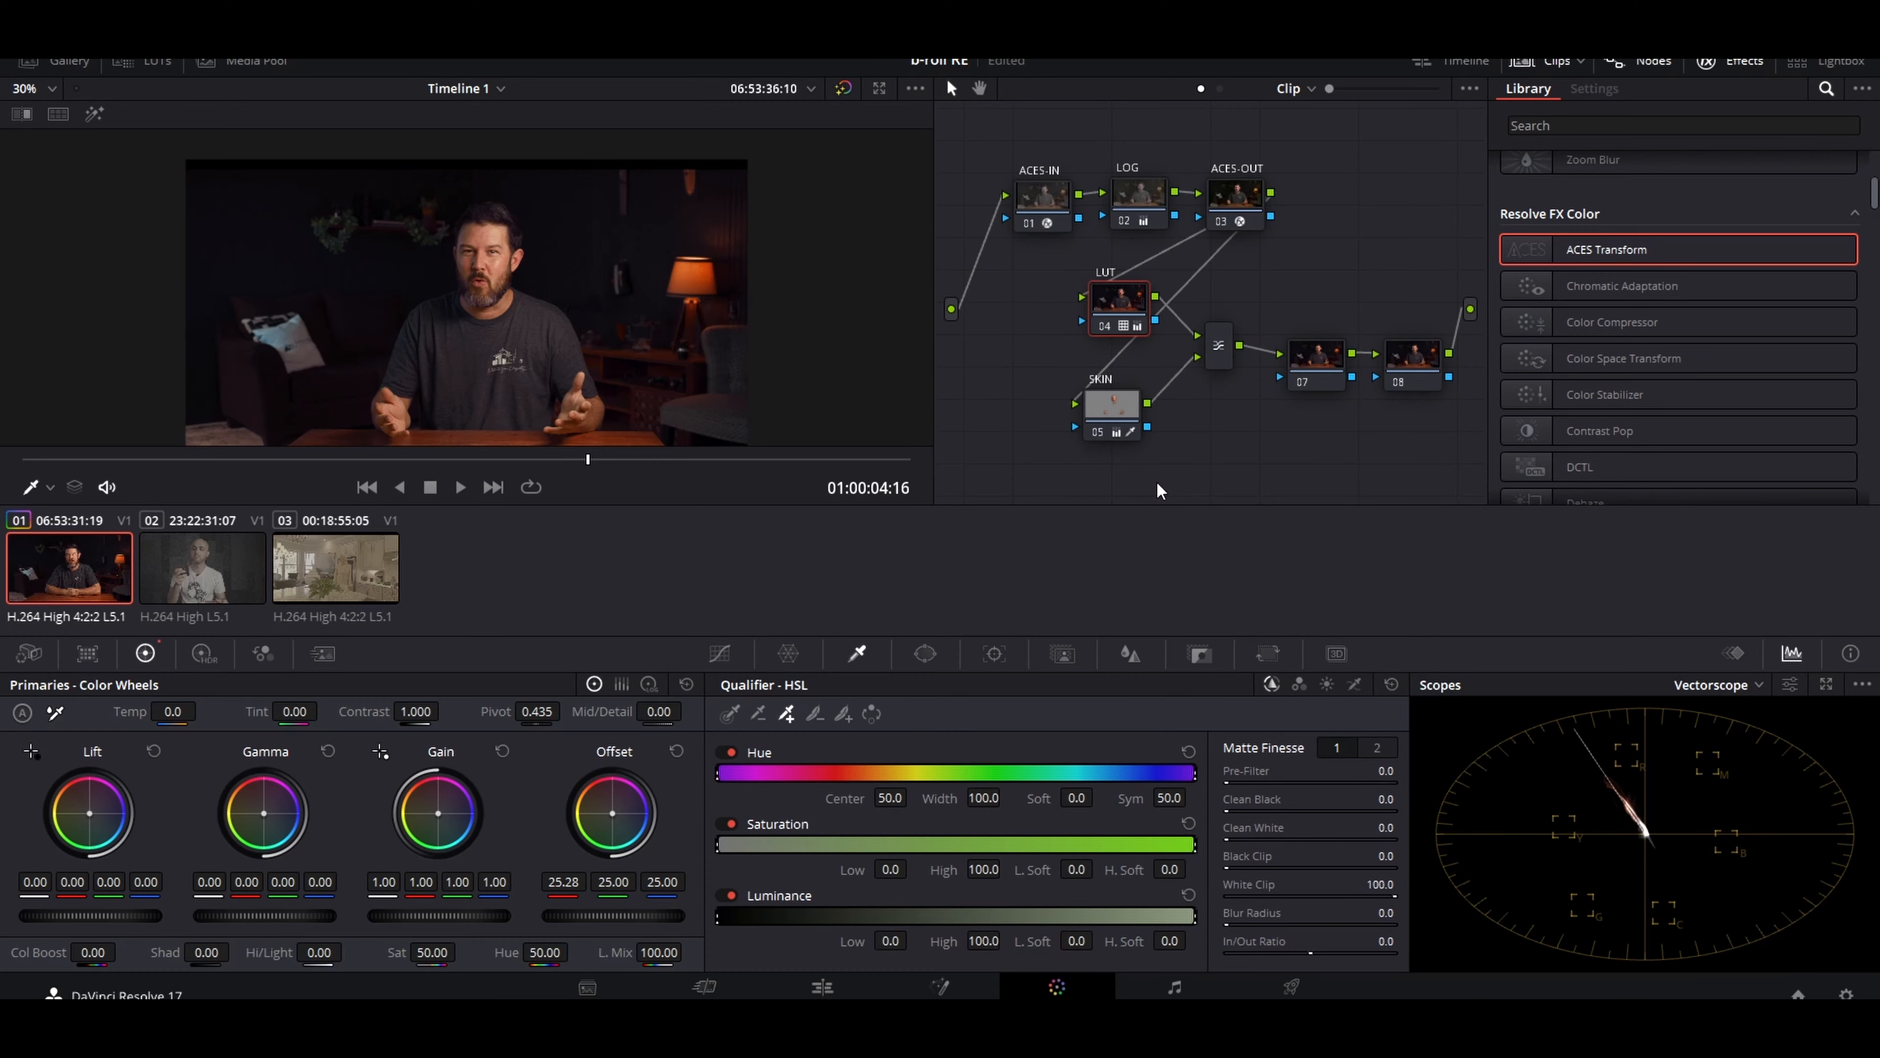
- Move the LUT and SKIN nodes slightly farther from the Layer Mixer and nudge the SKIN node closer to the LUT node
left_click_drag(1043, 279, 1153, 421)
mouse_move(1107, 300)
left_mouse_down()
mouse_move(1058, 294)
mouse_move(1087, 297)
left_mouse_up()
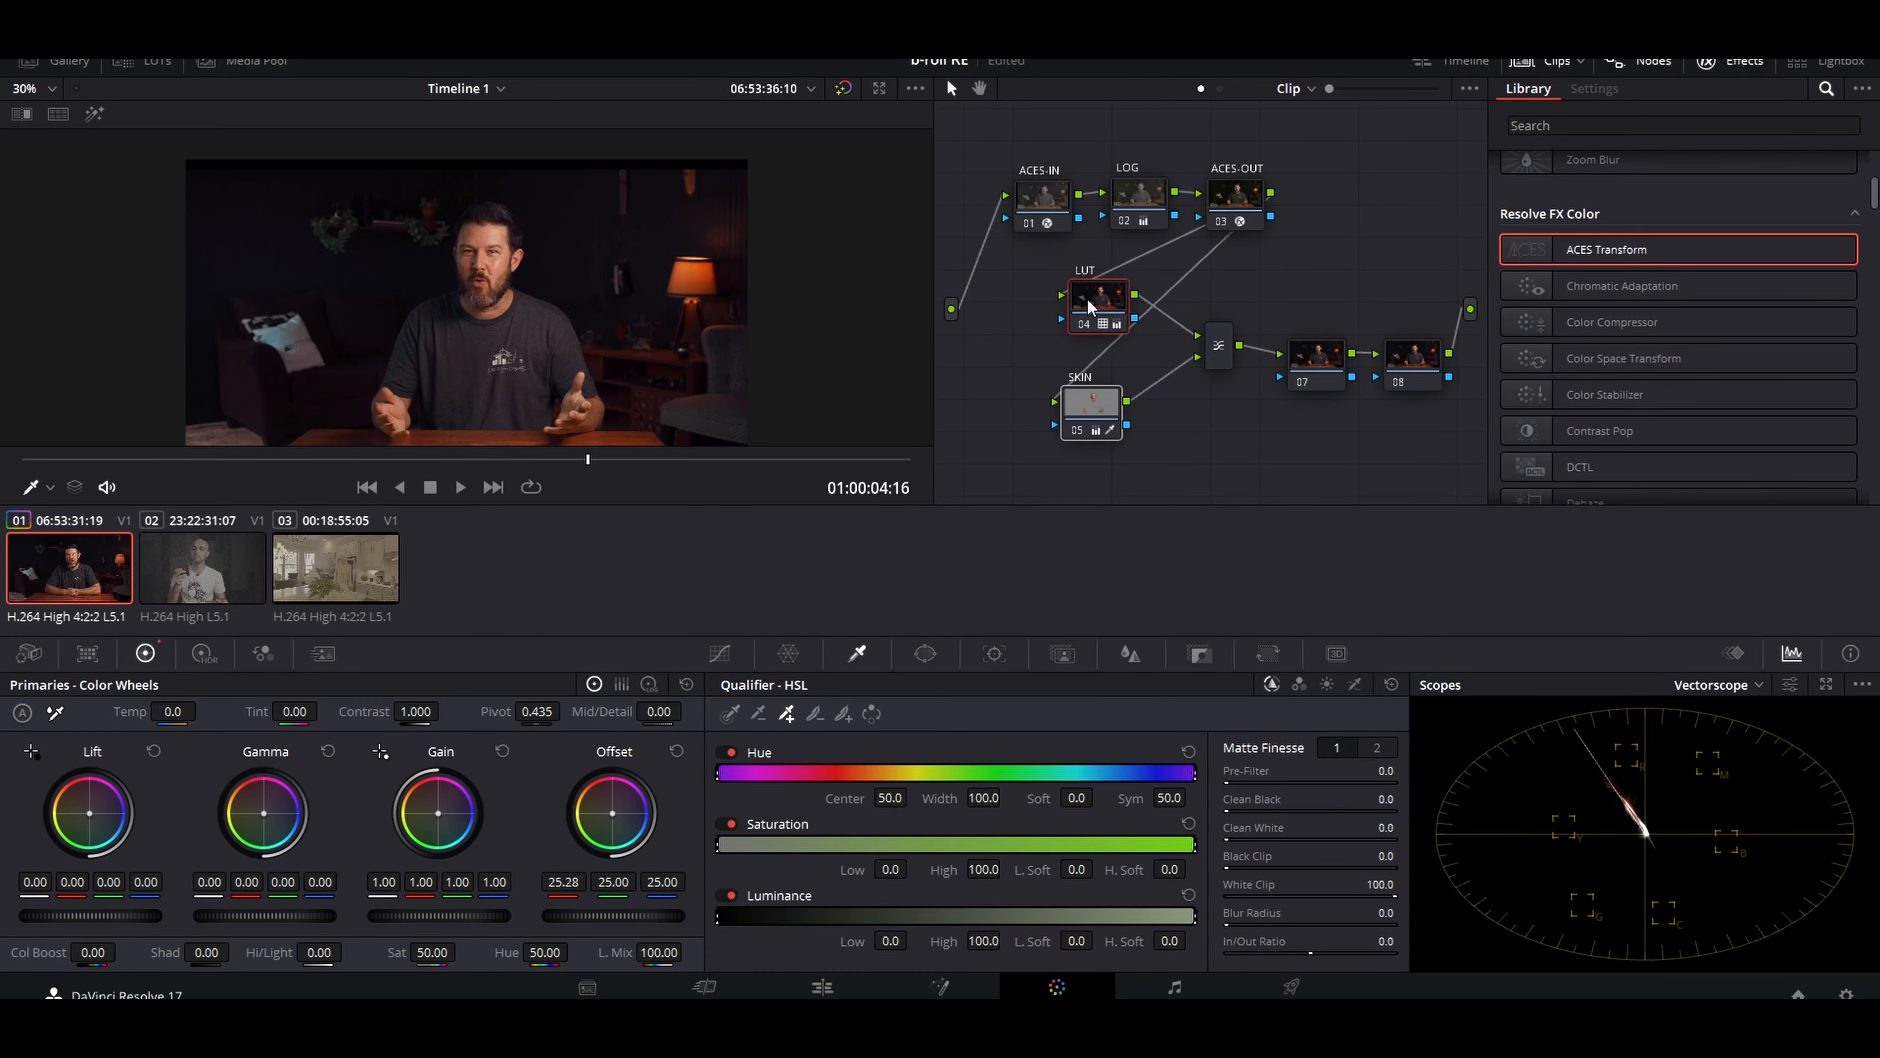
left_click(1102, 450)
left_click_drag(1101, 407, 1109, 399)
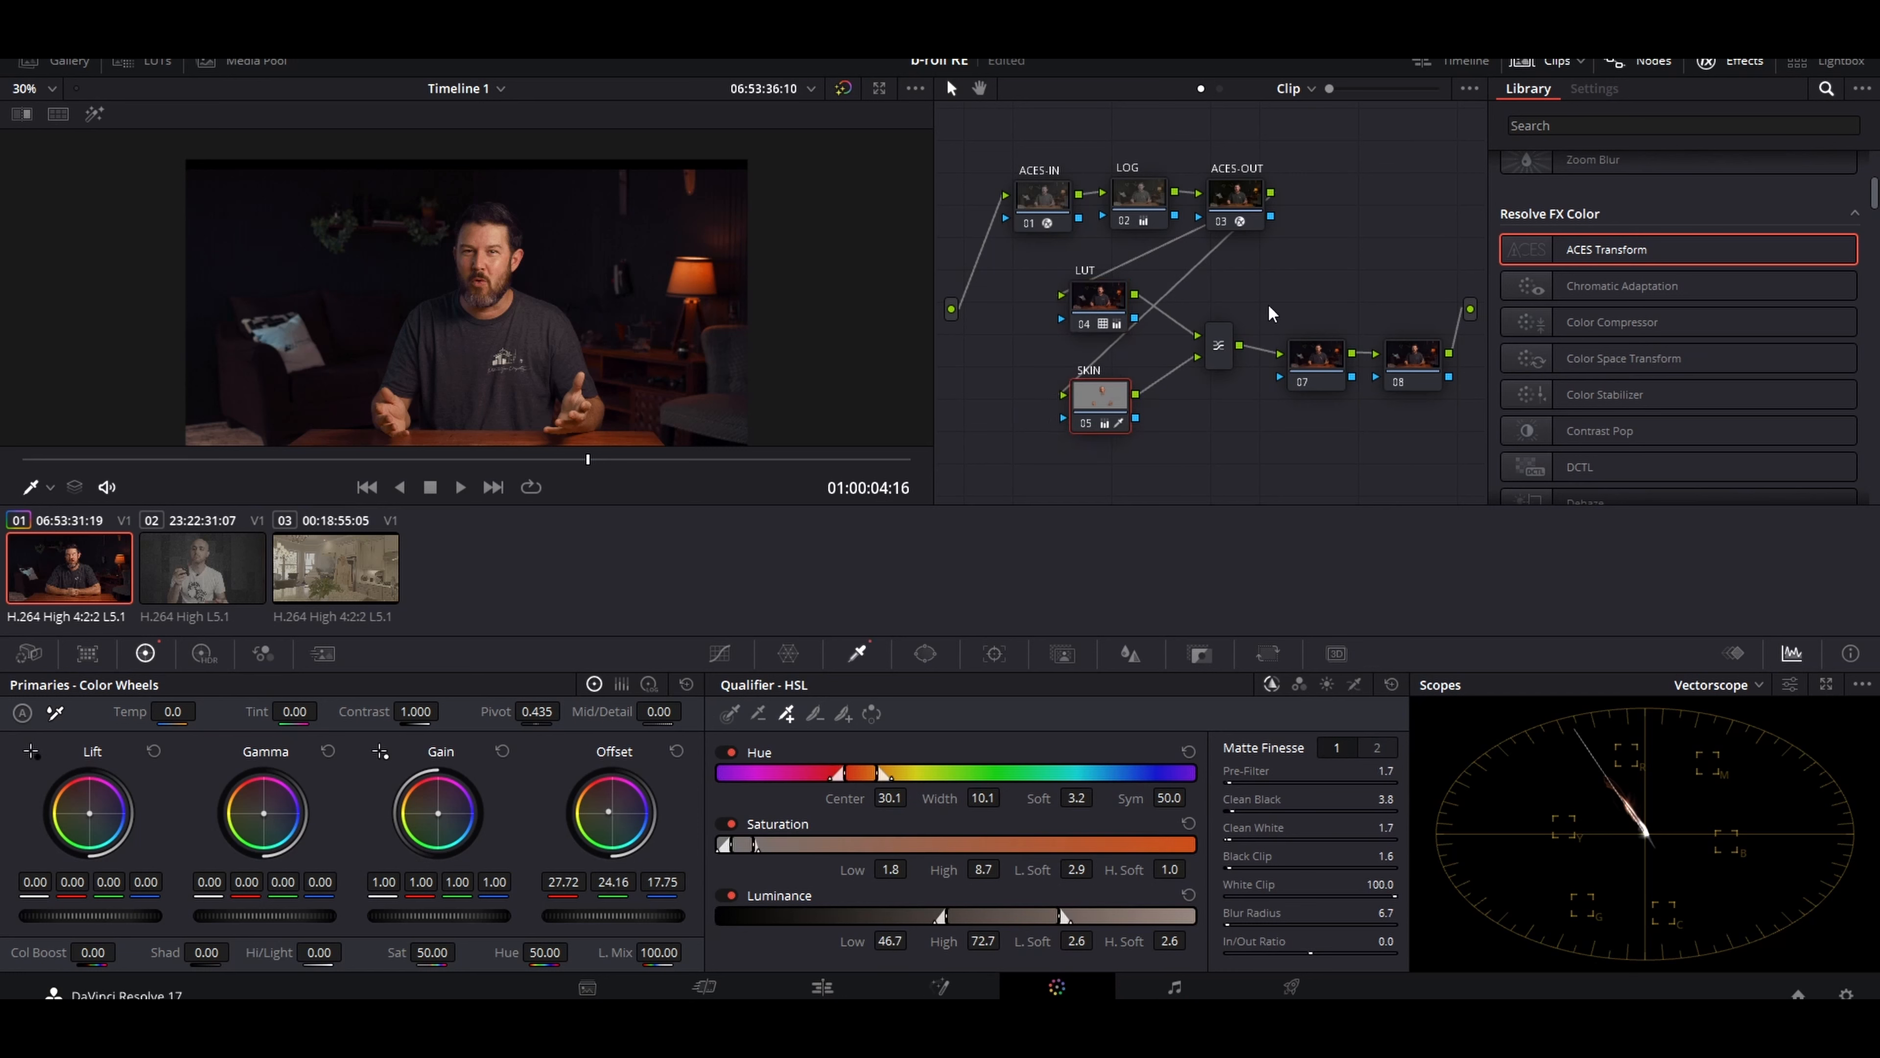
- Find the Glow effect in the effects library and add it to node 07 after the Layer Mixer
left_click_drag(1268, 303, 1441, 404)
left_click(1334, 348)
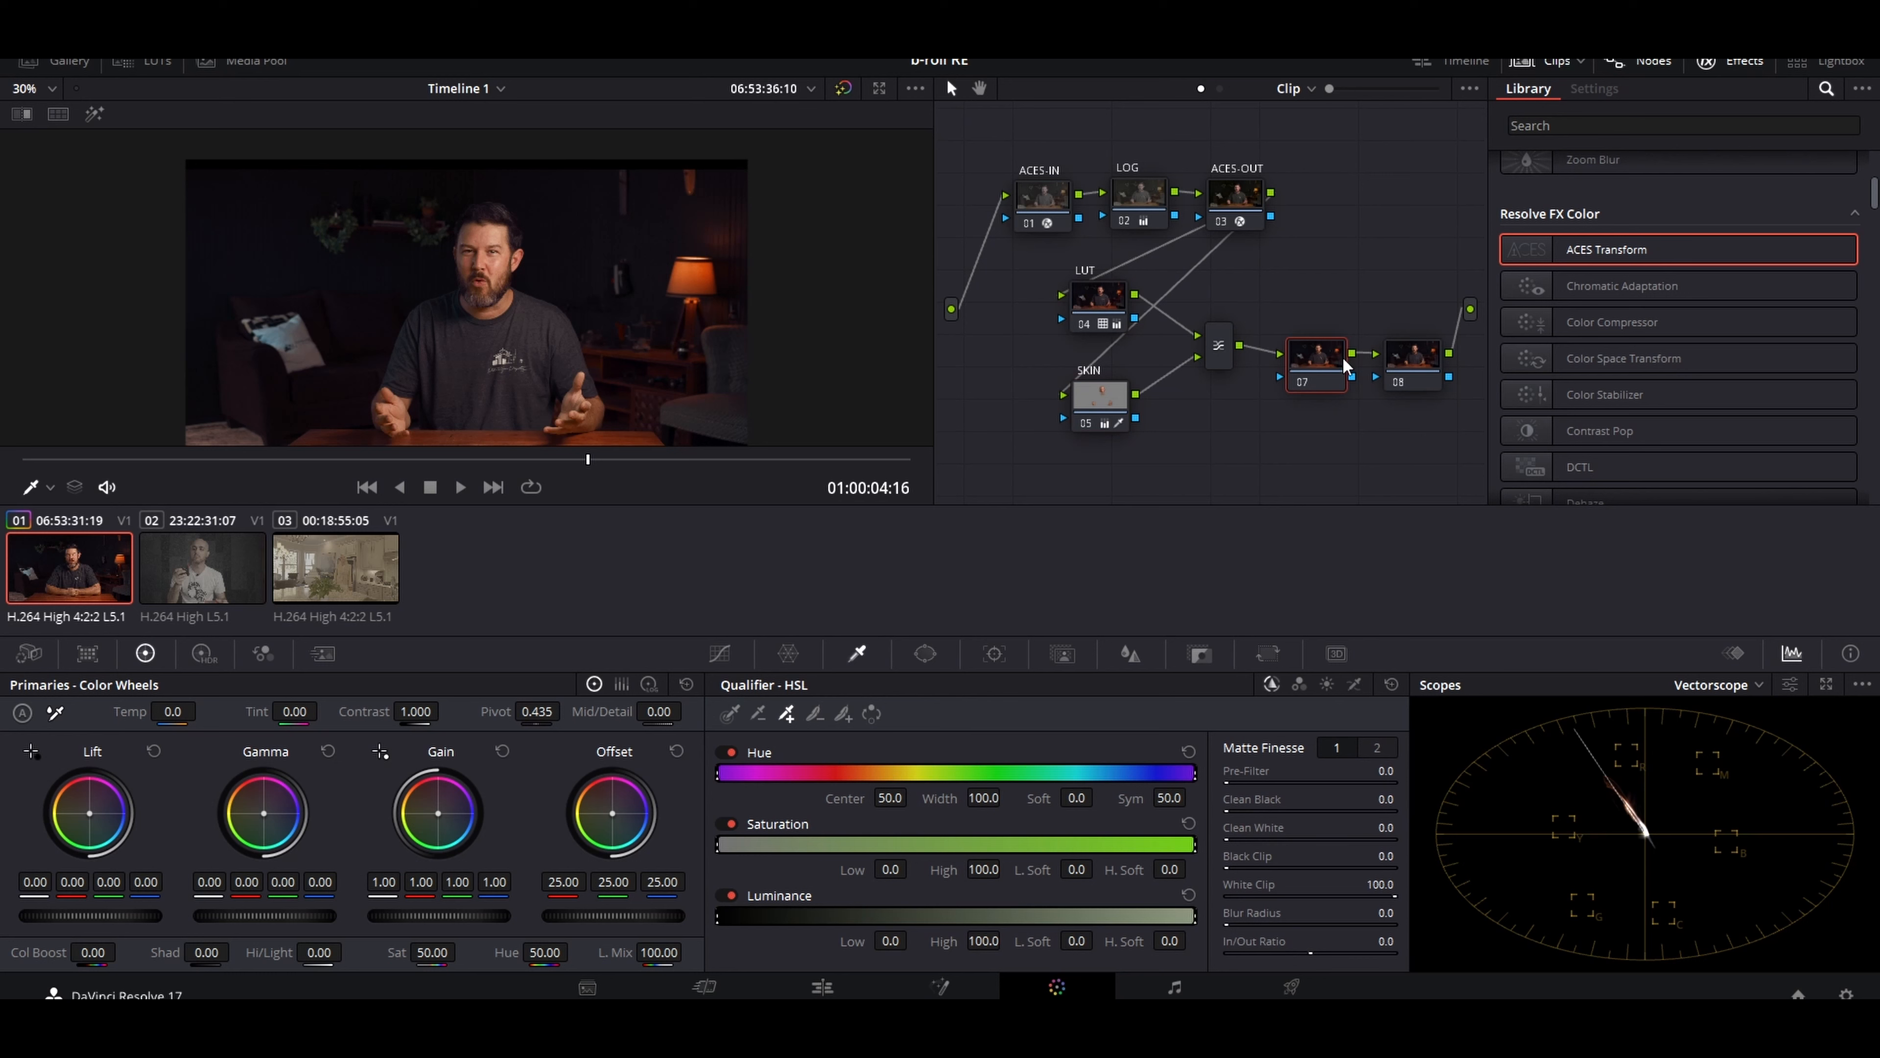
left_click(1618, 124)
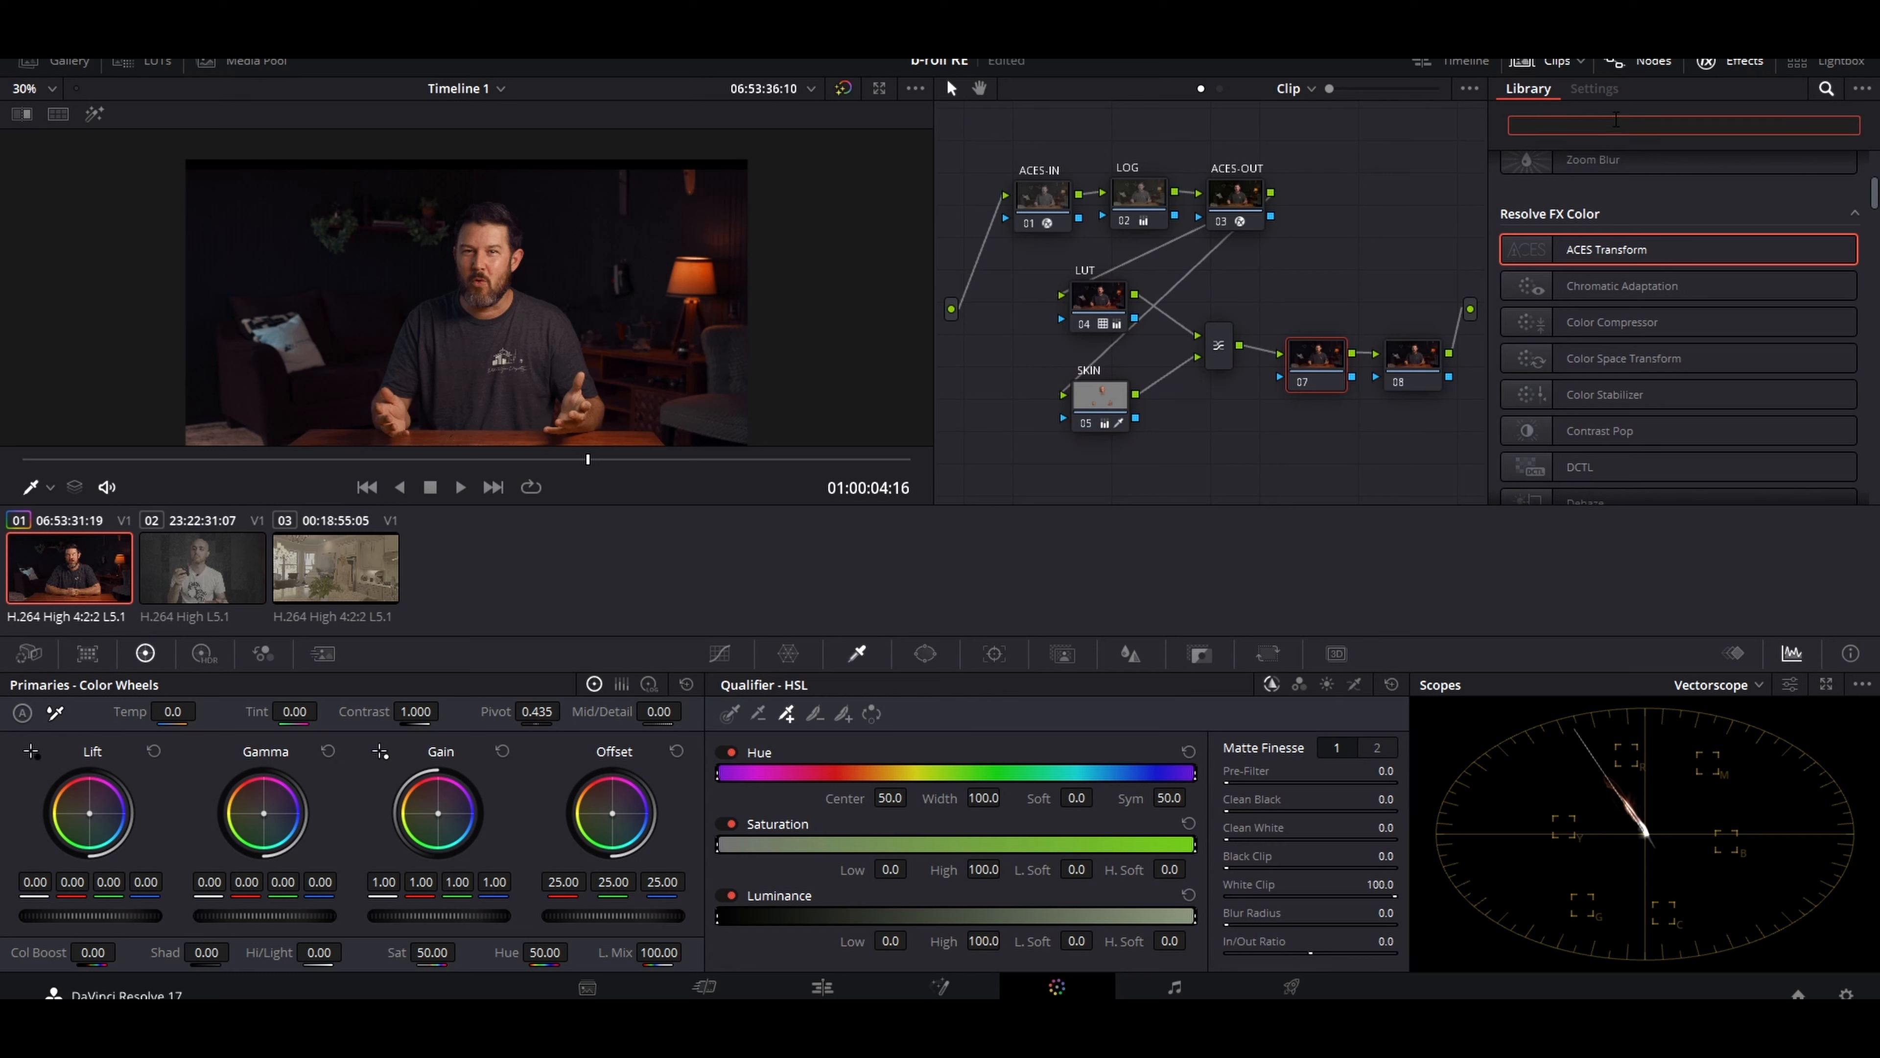
type("glow")
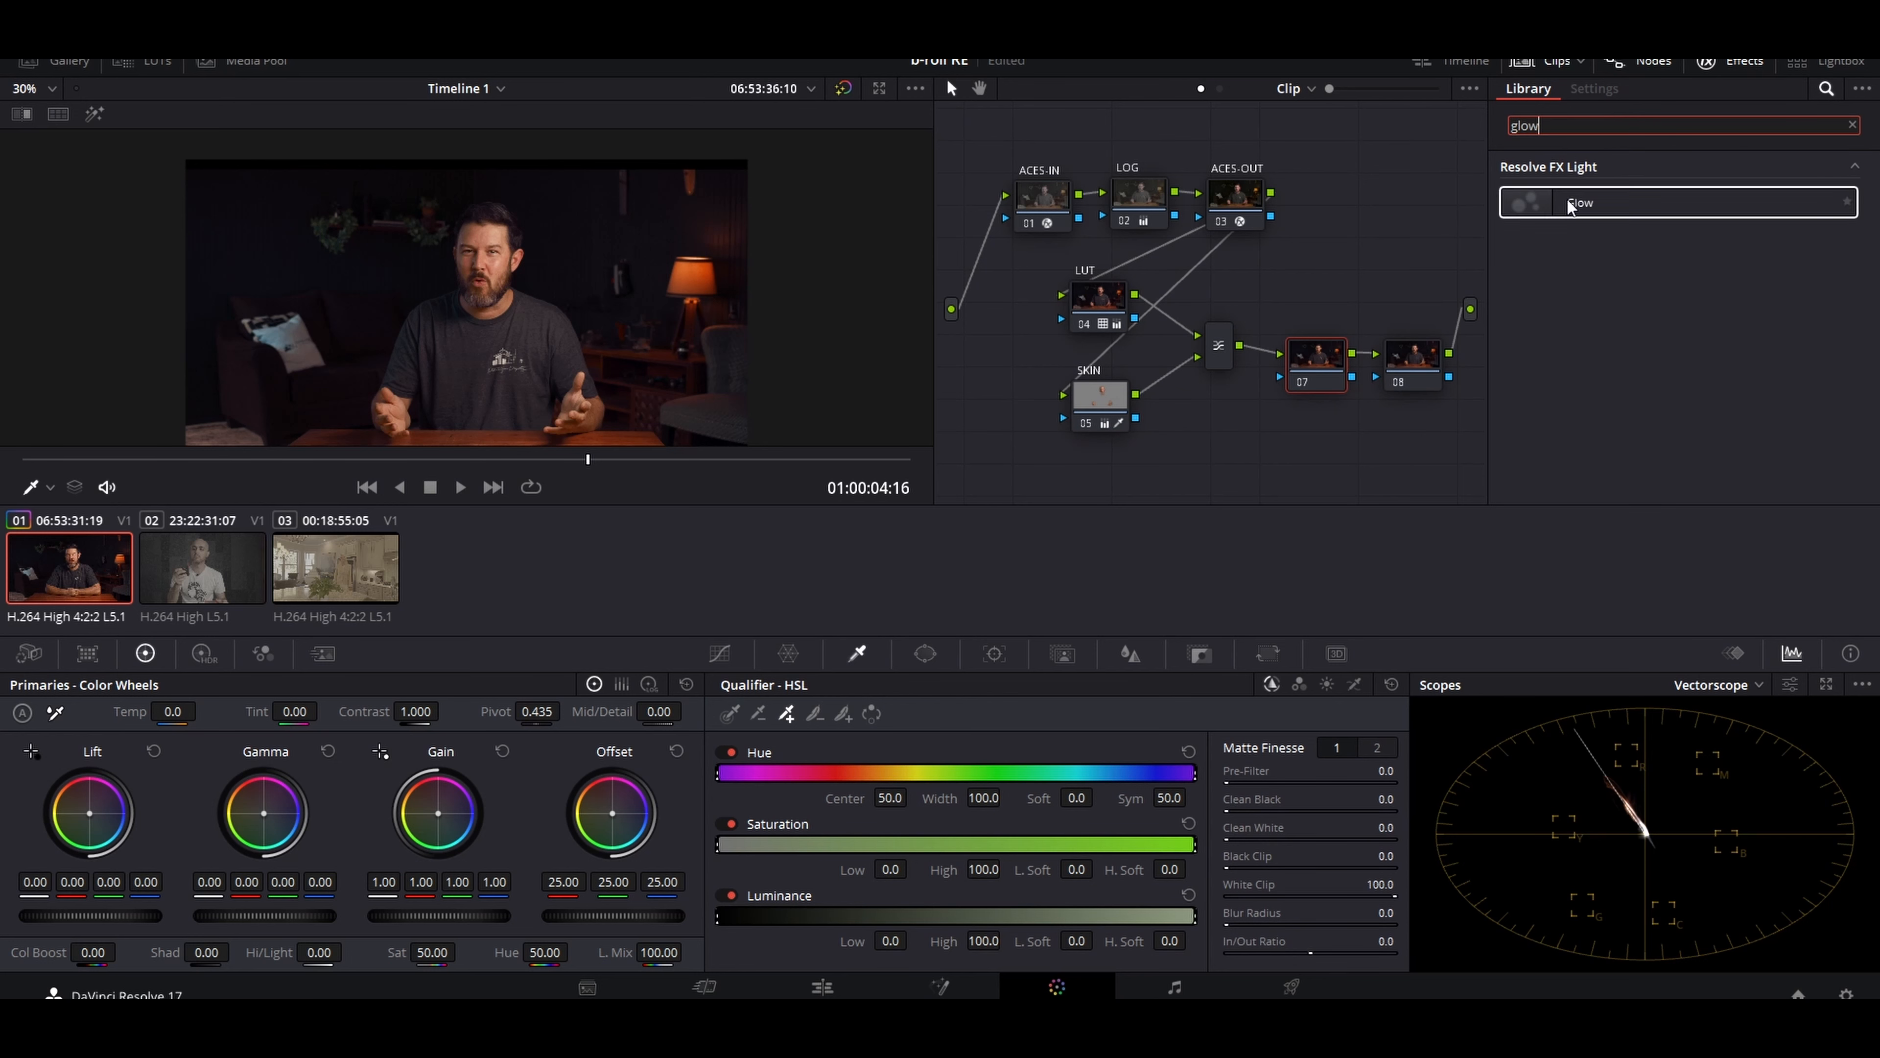
left_click_drag(1565, 199, 1330, 355)
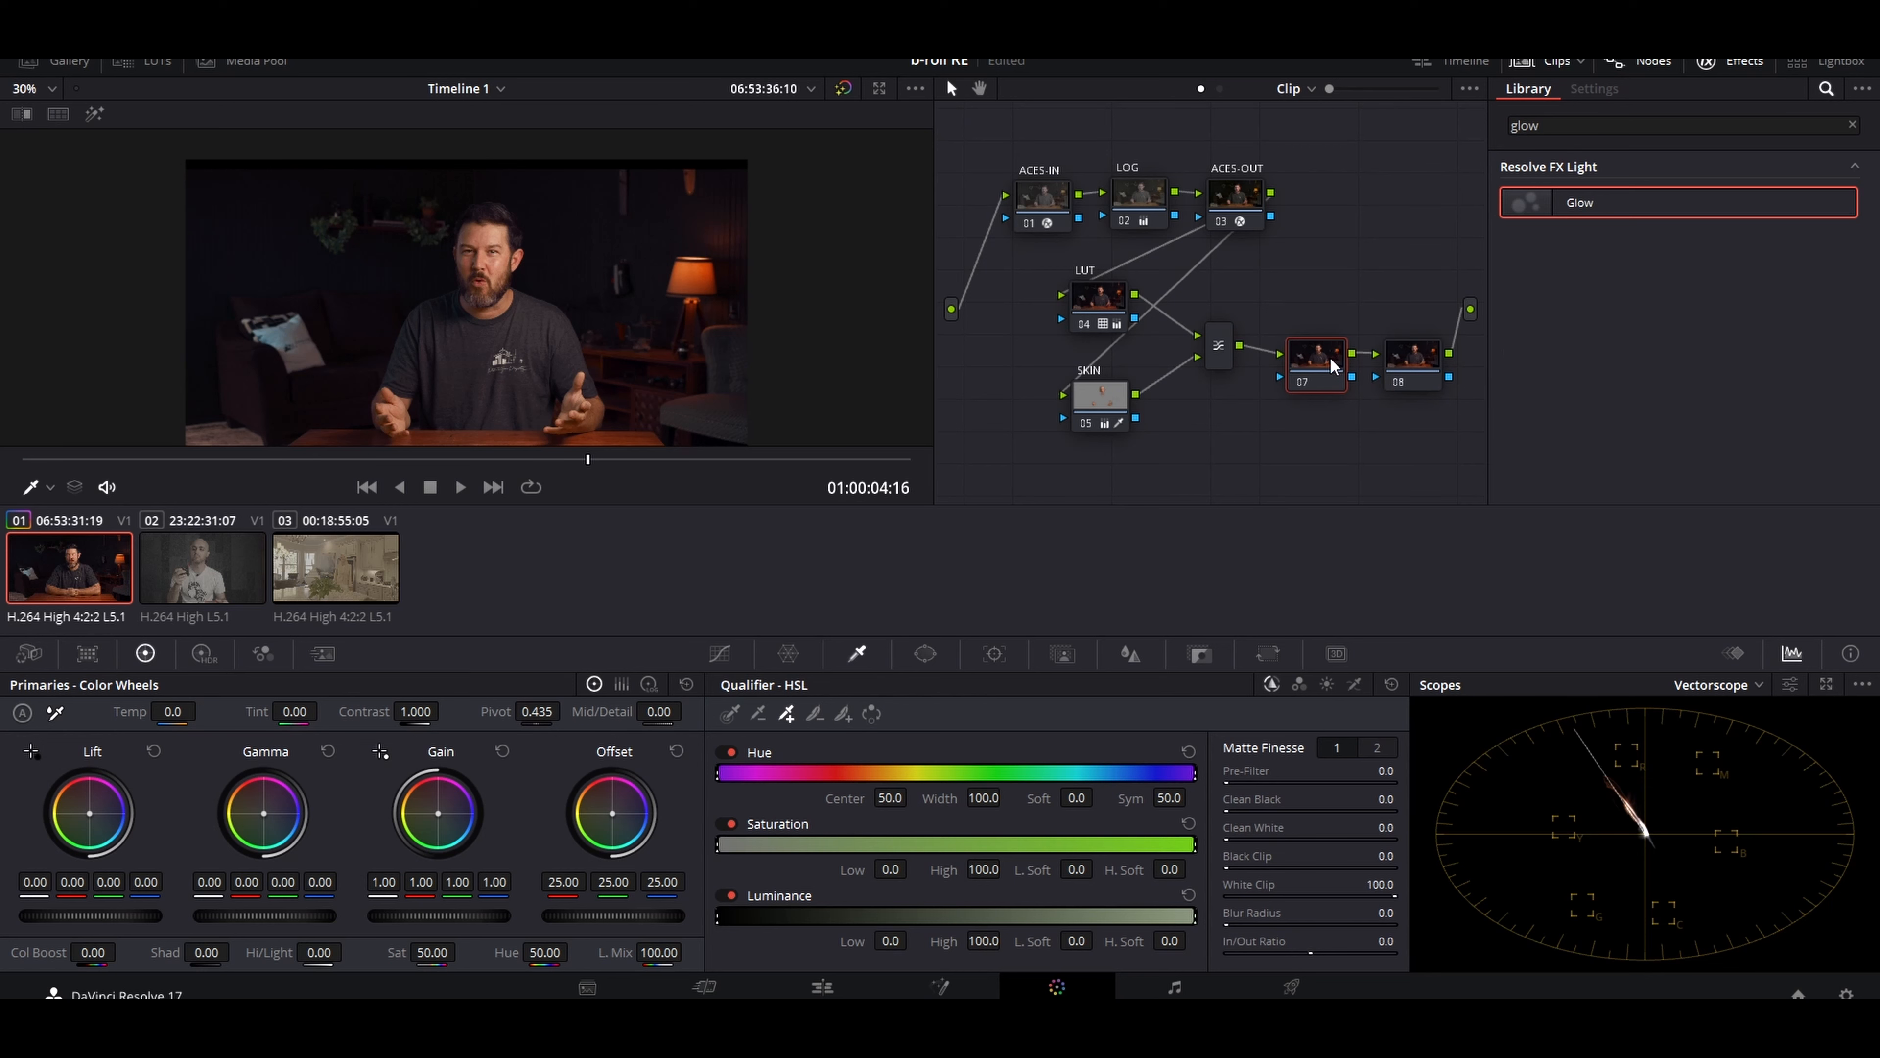
- Compare the shot with the Glow node disabled and enabled, both close up and at full frame
scroll(570, 326, "up", 4)
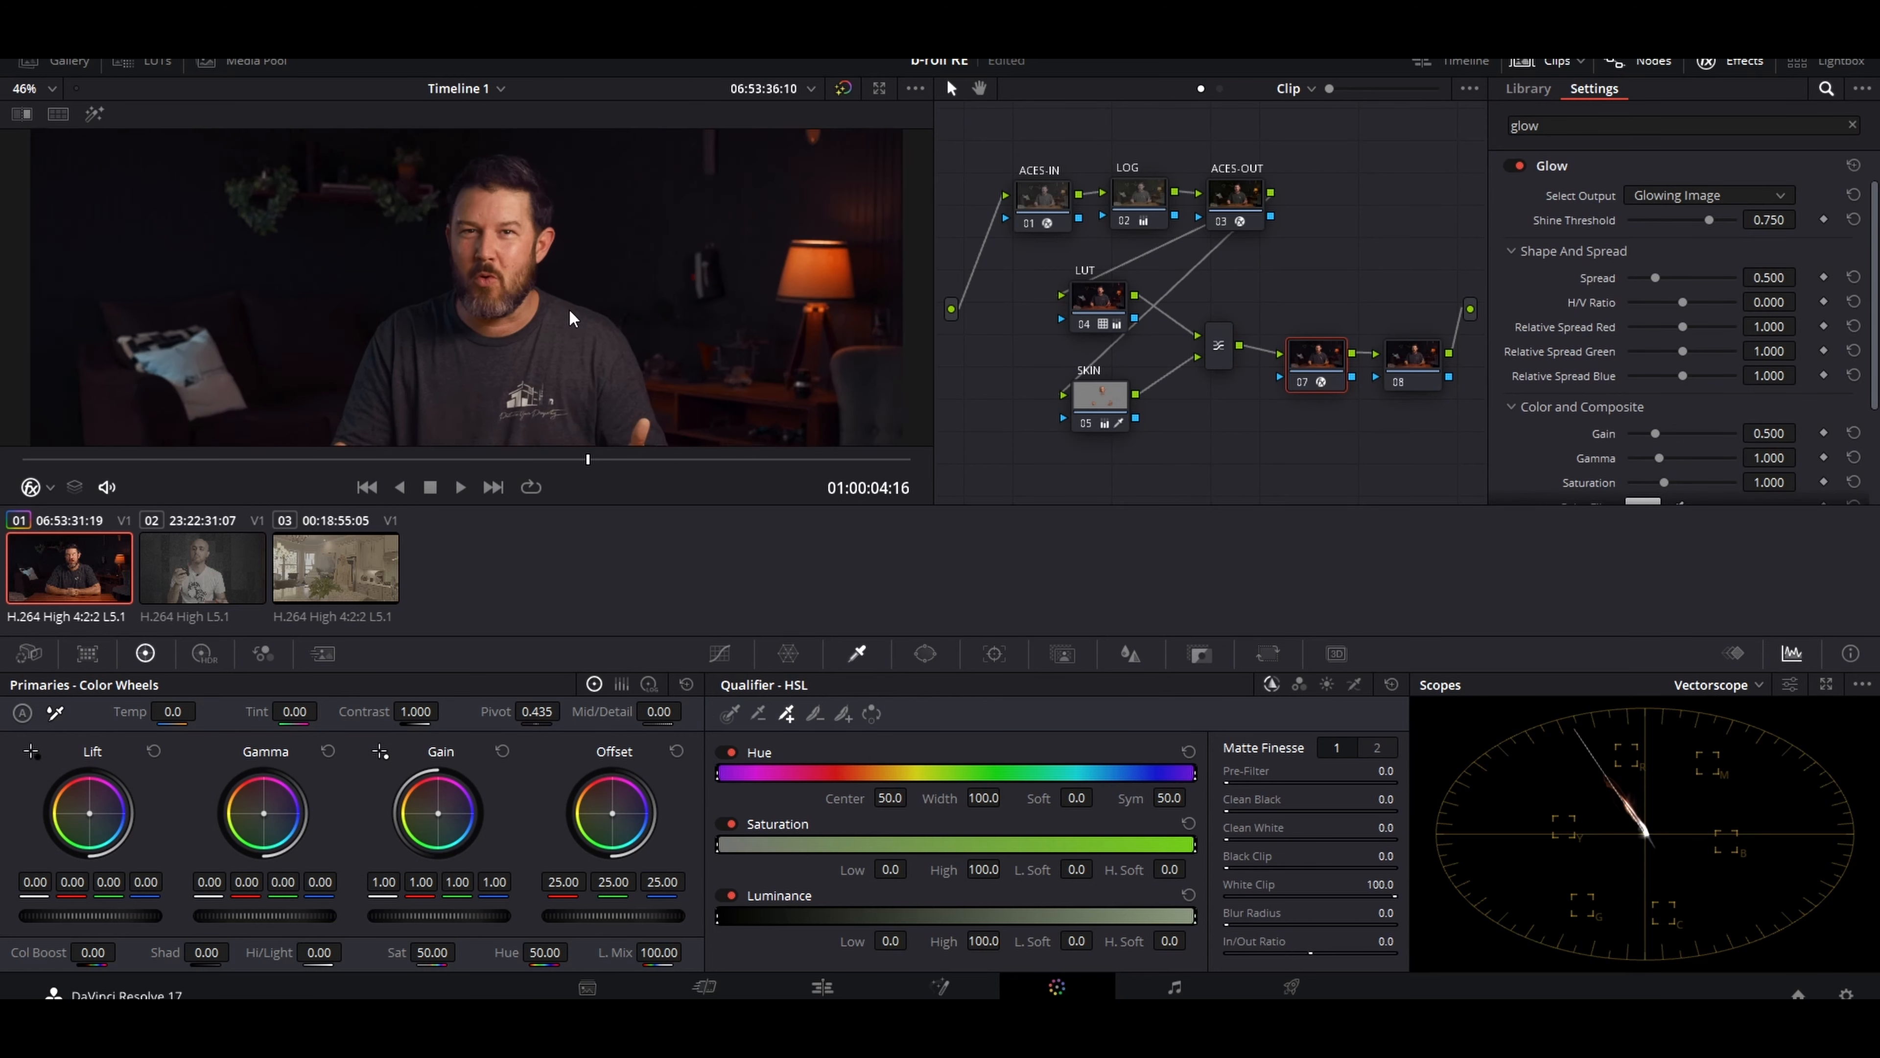
left_click(1304, 385)
left_click(1305, 387)
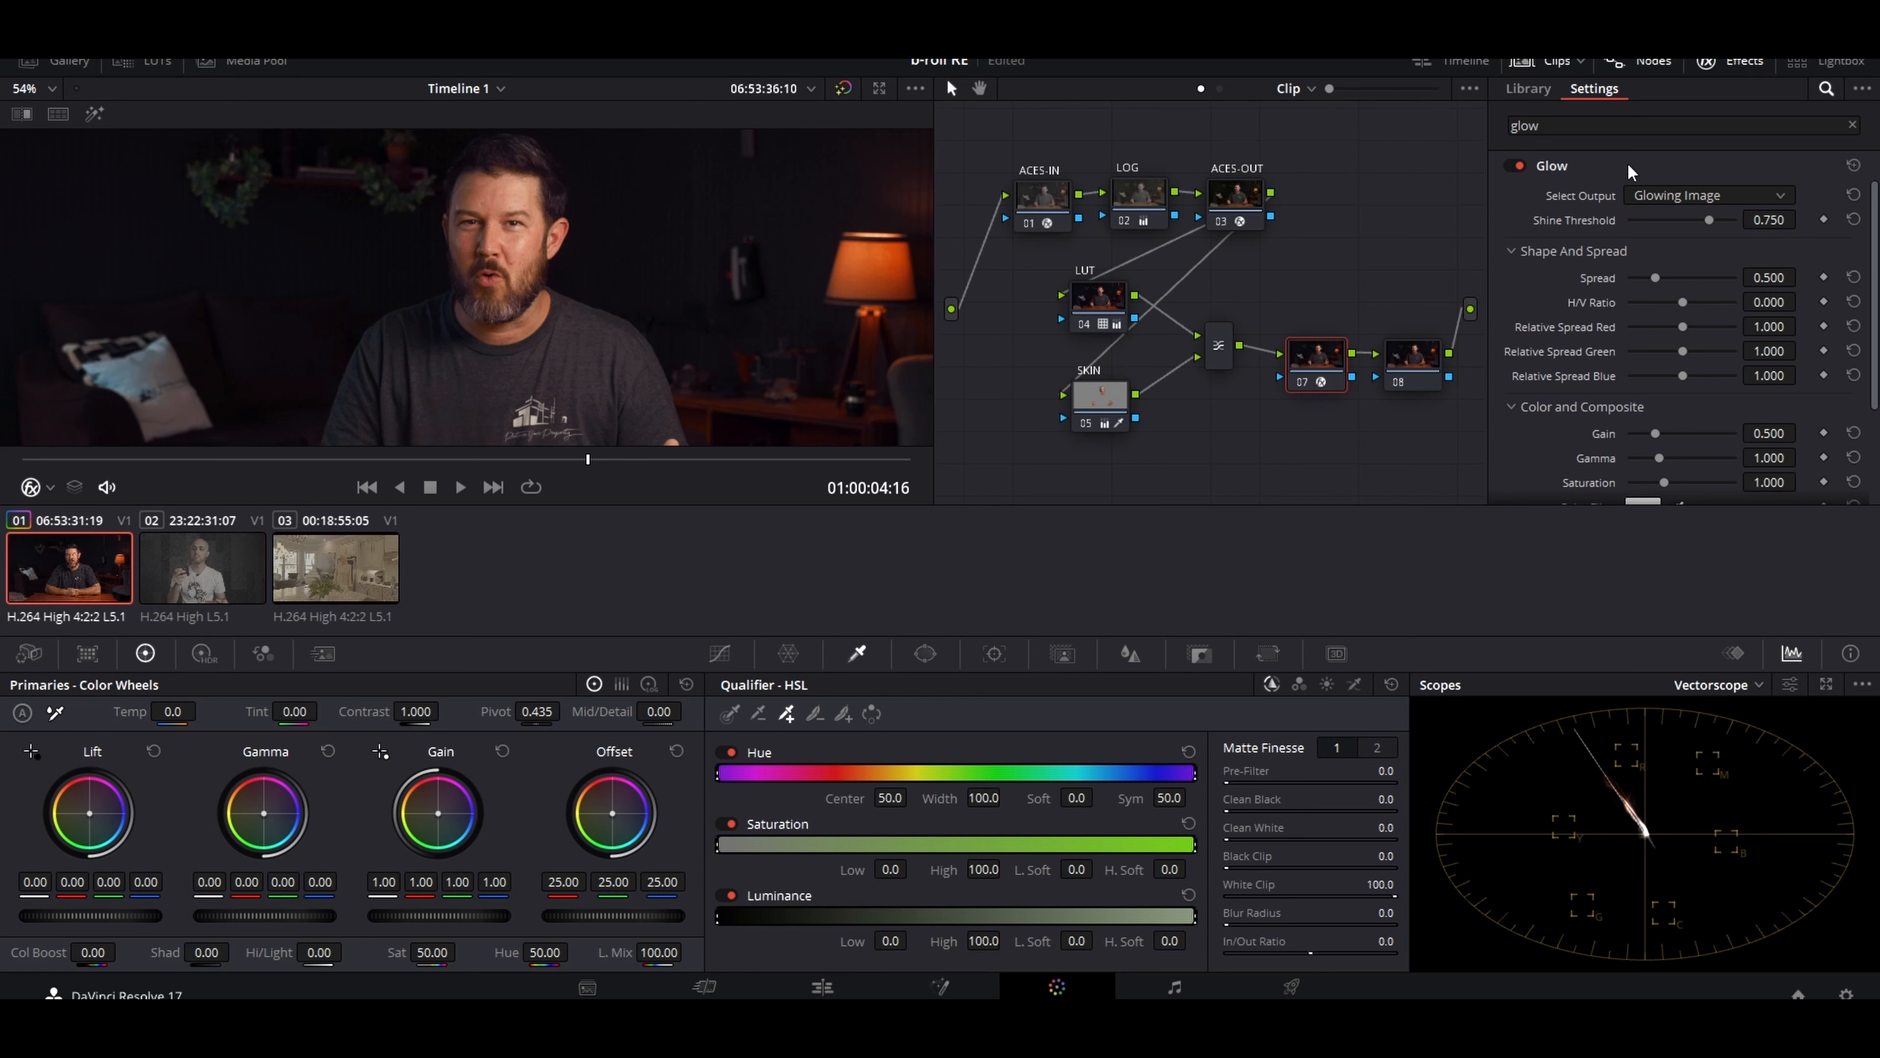
scroll(674, 322, "down", 2)
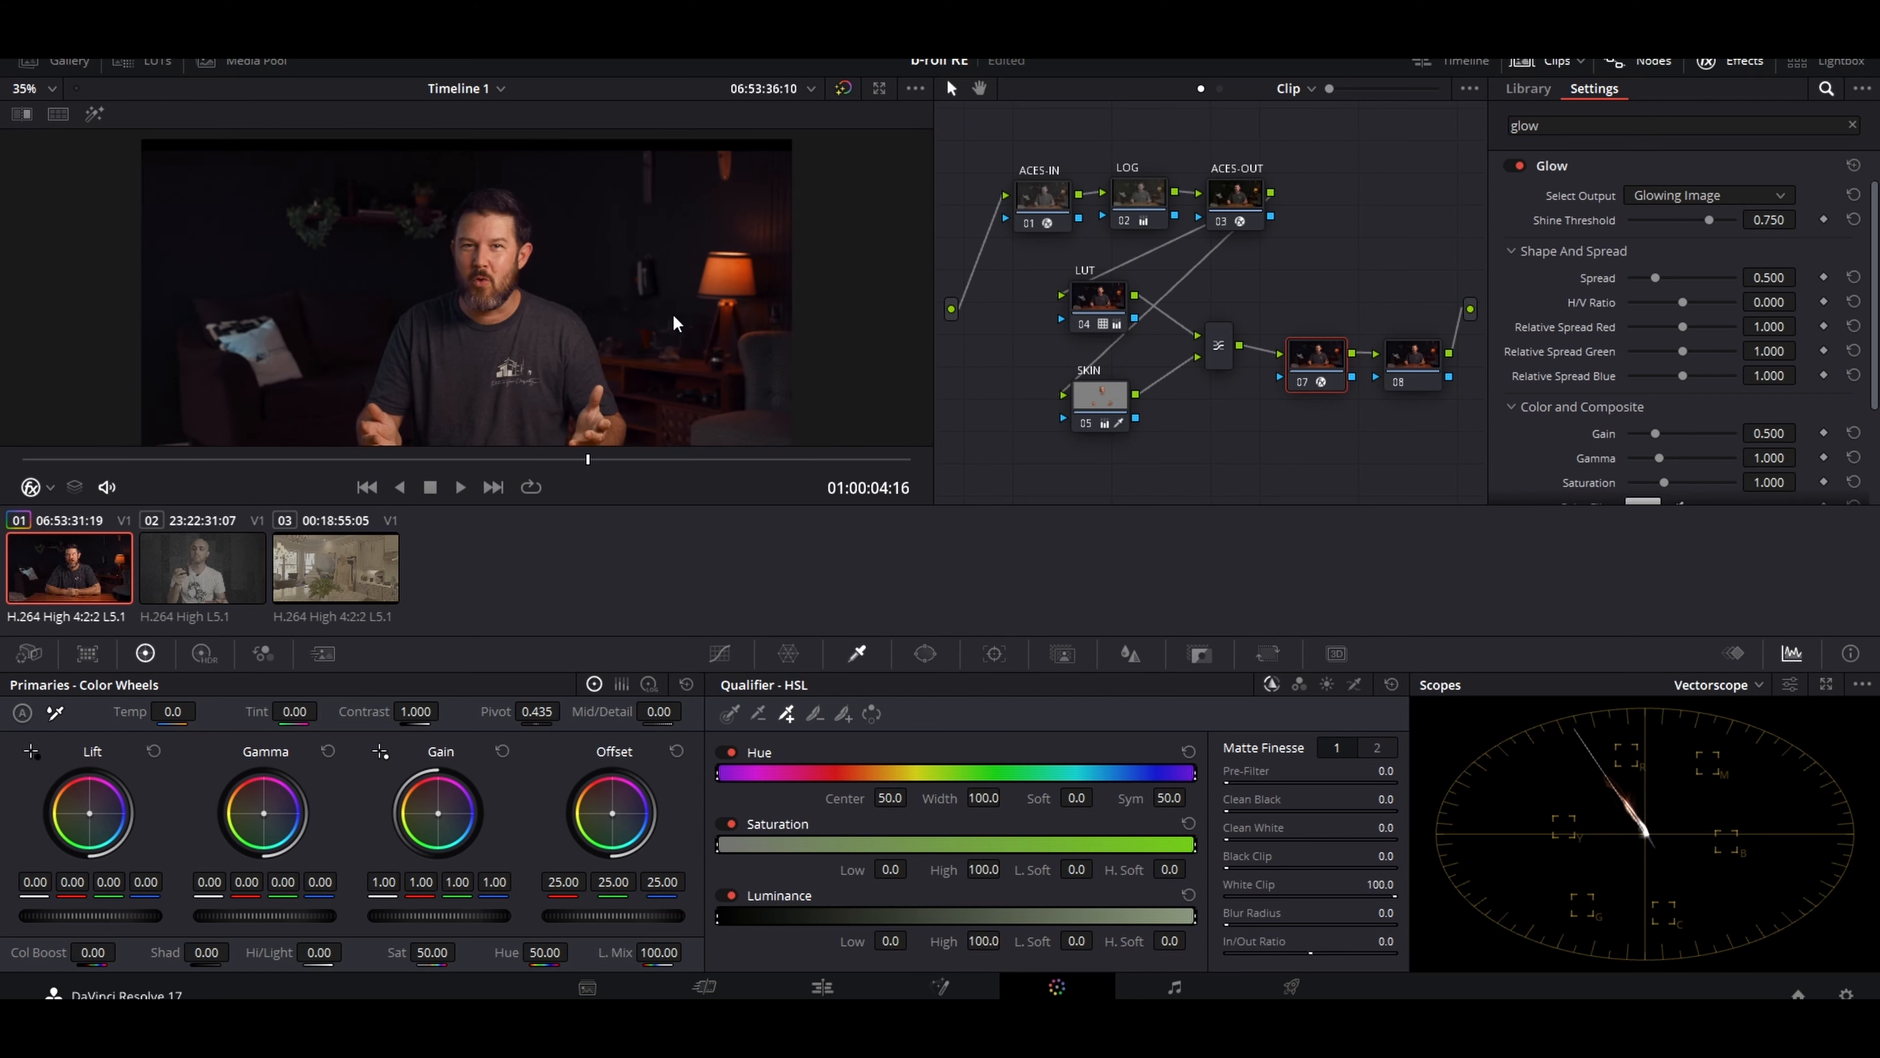
scroll(674, 322, "down", 1)
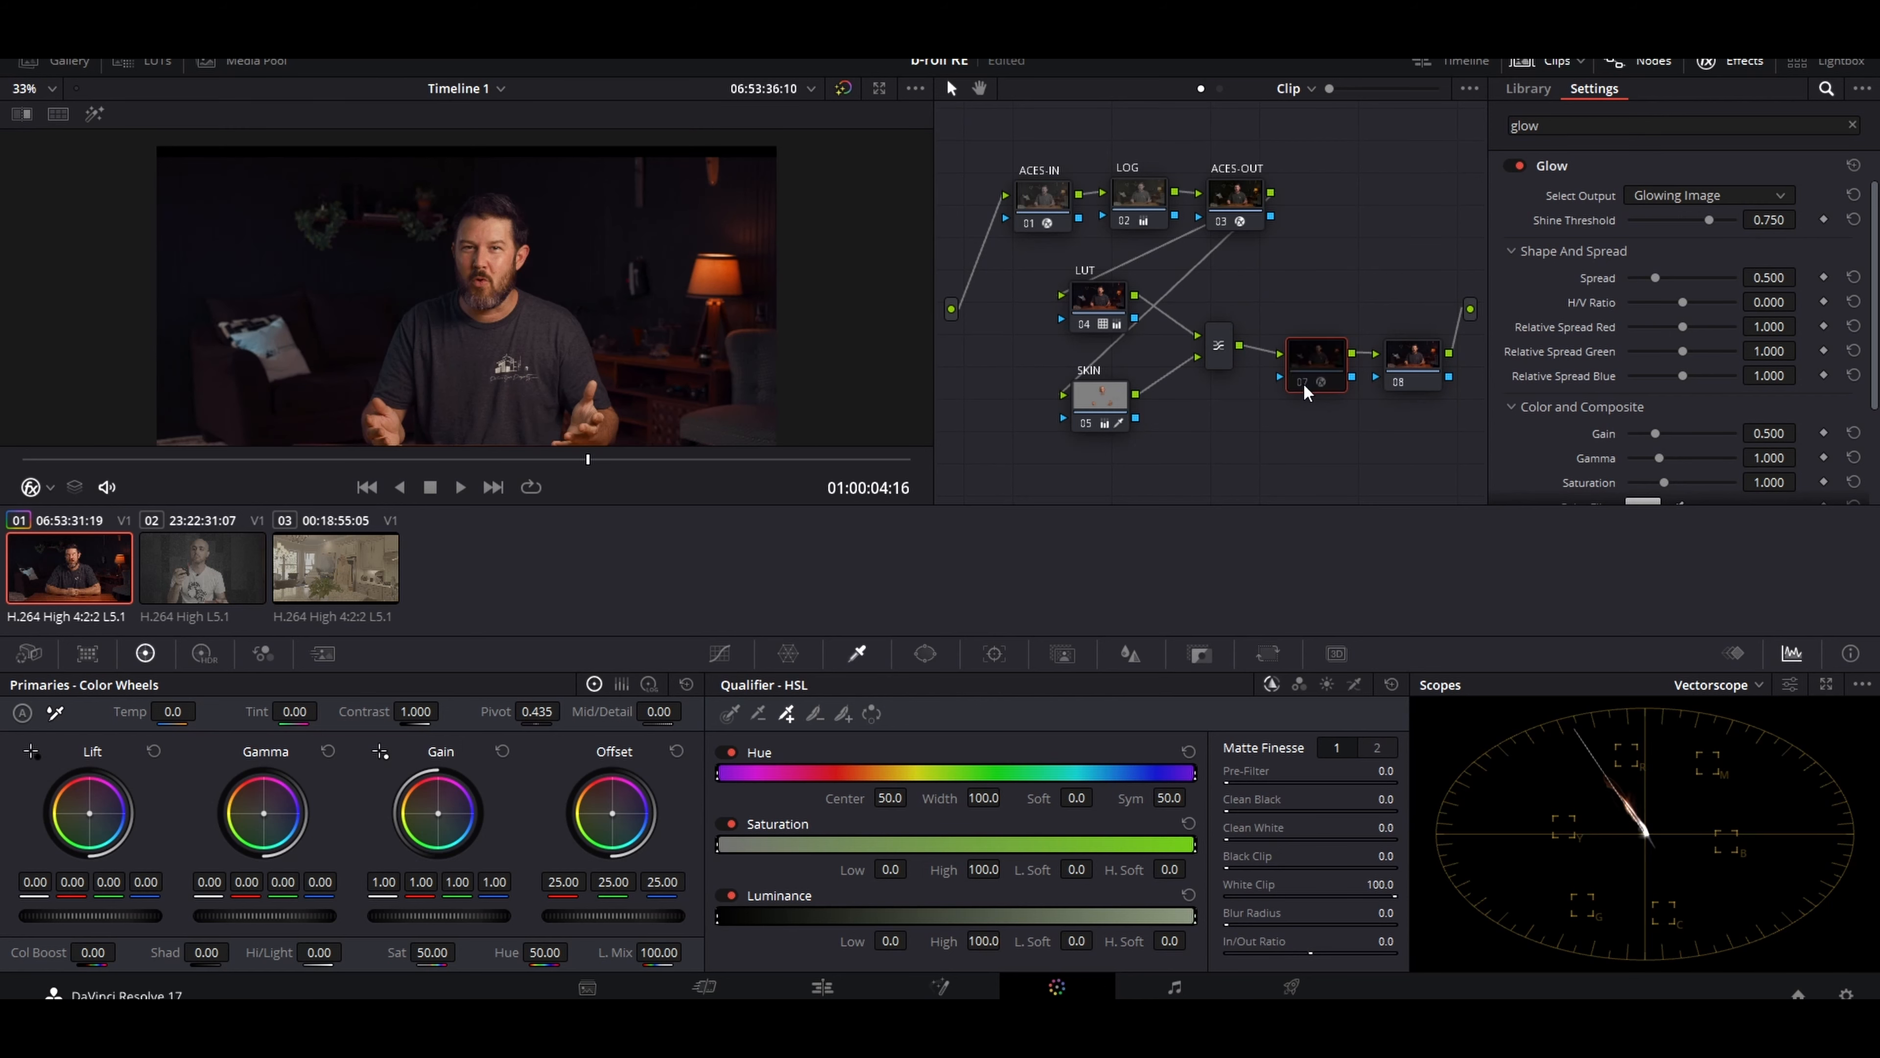
- Find the Vignette effect in the effects library and add it to node 08
left_click(1416, 368)
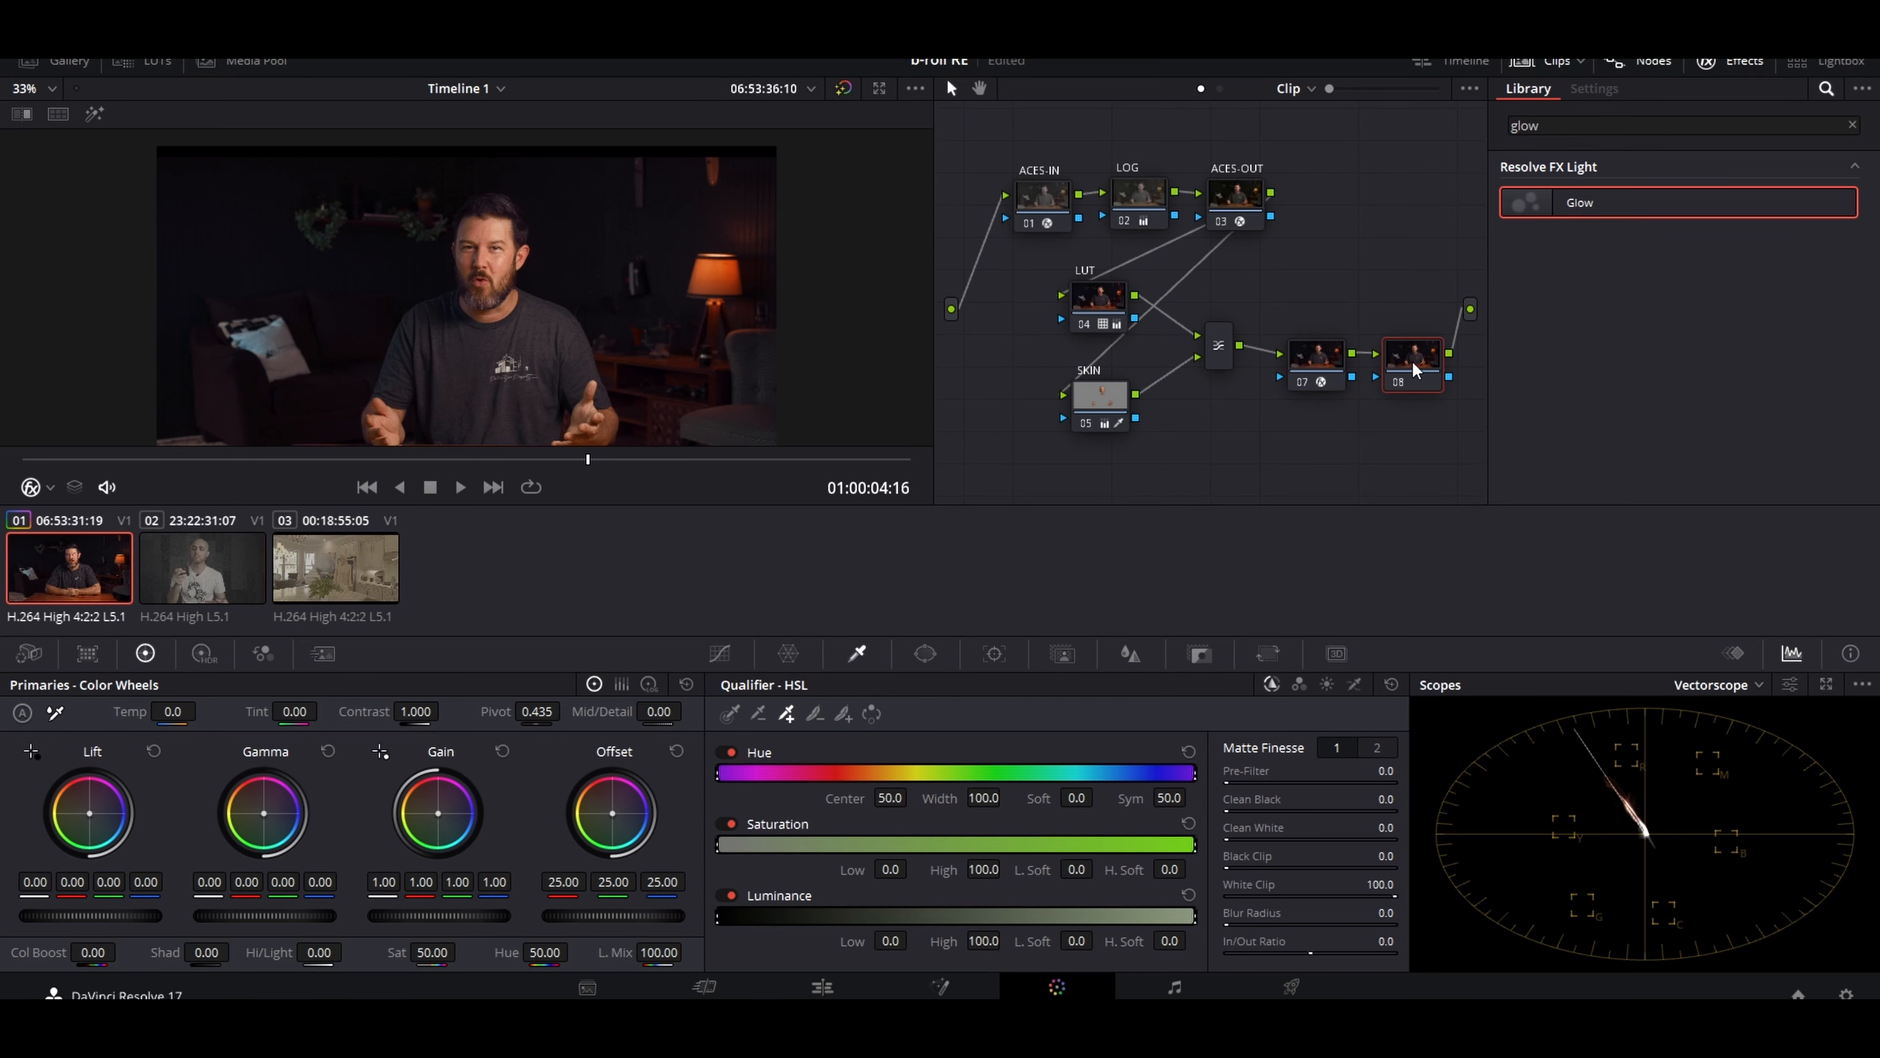
left_click_drag(1586, 124, 1443, 121)
type("Vign")
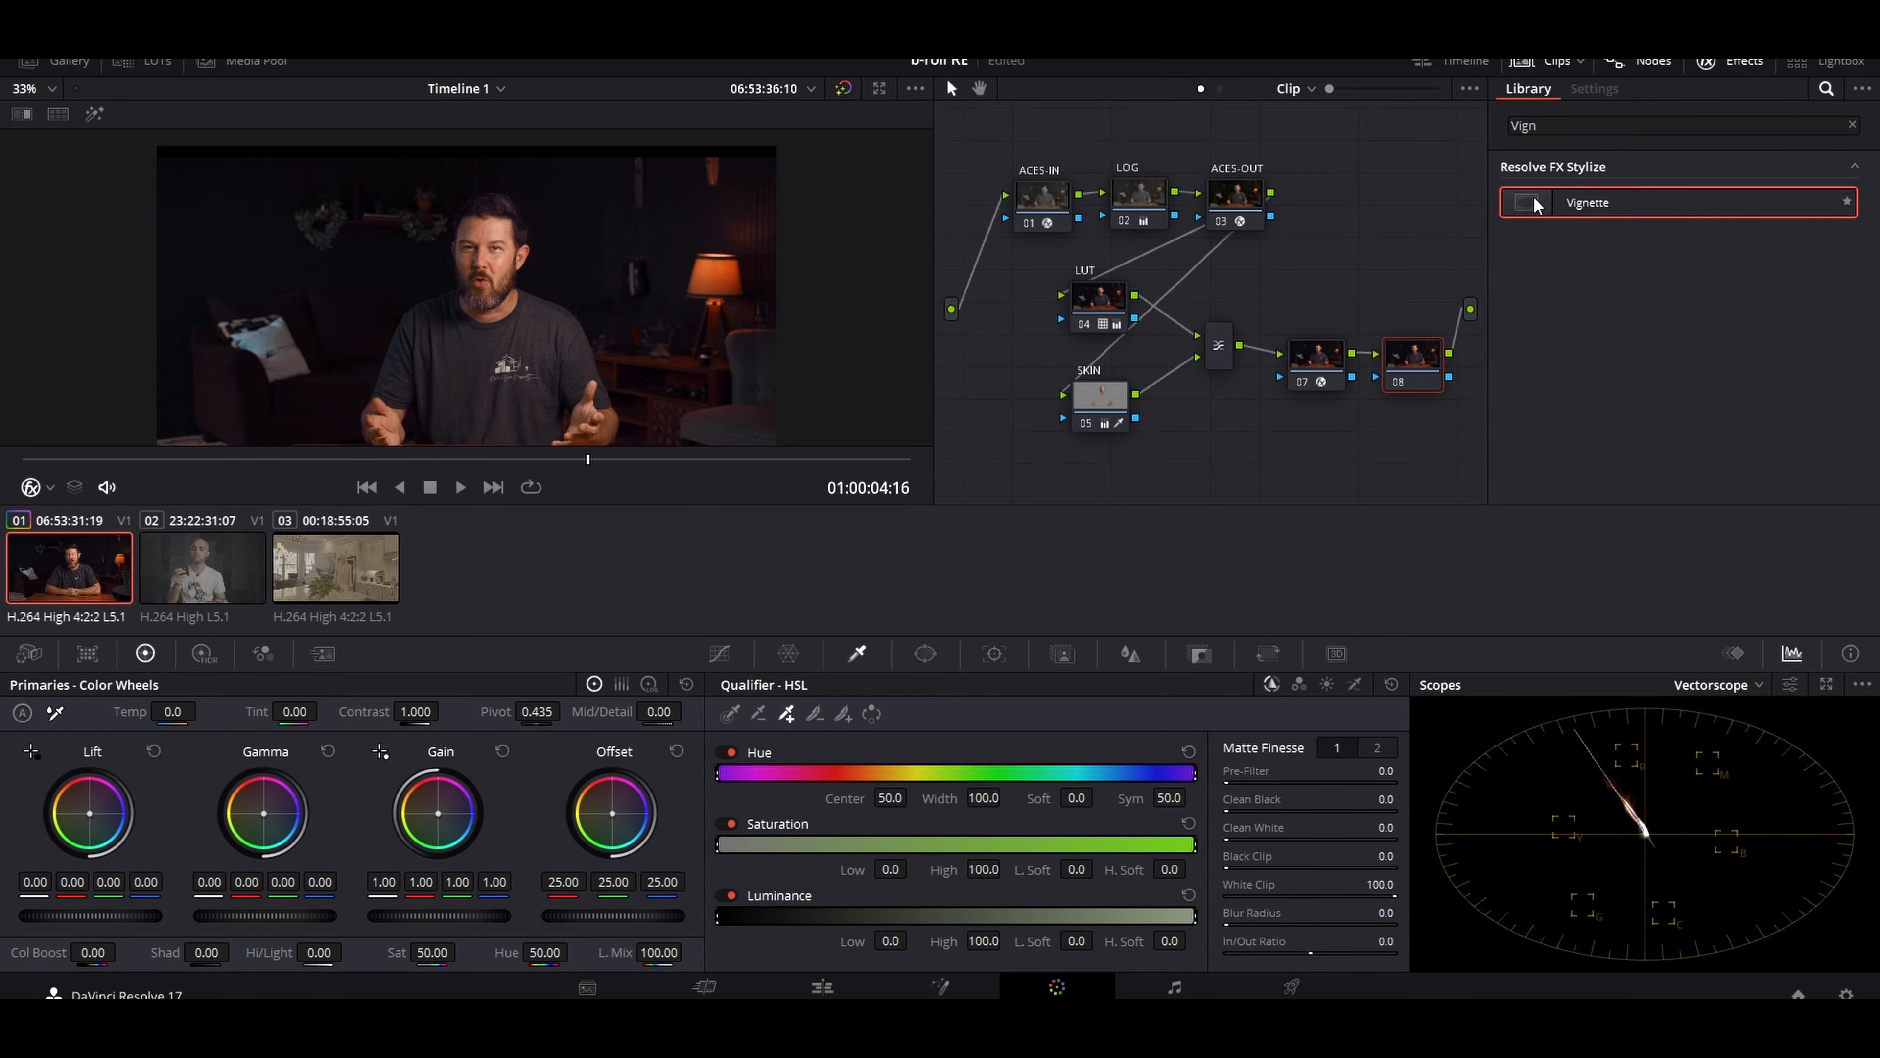
left_click_drag(1534, 203, 1414, 358)
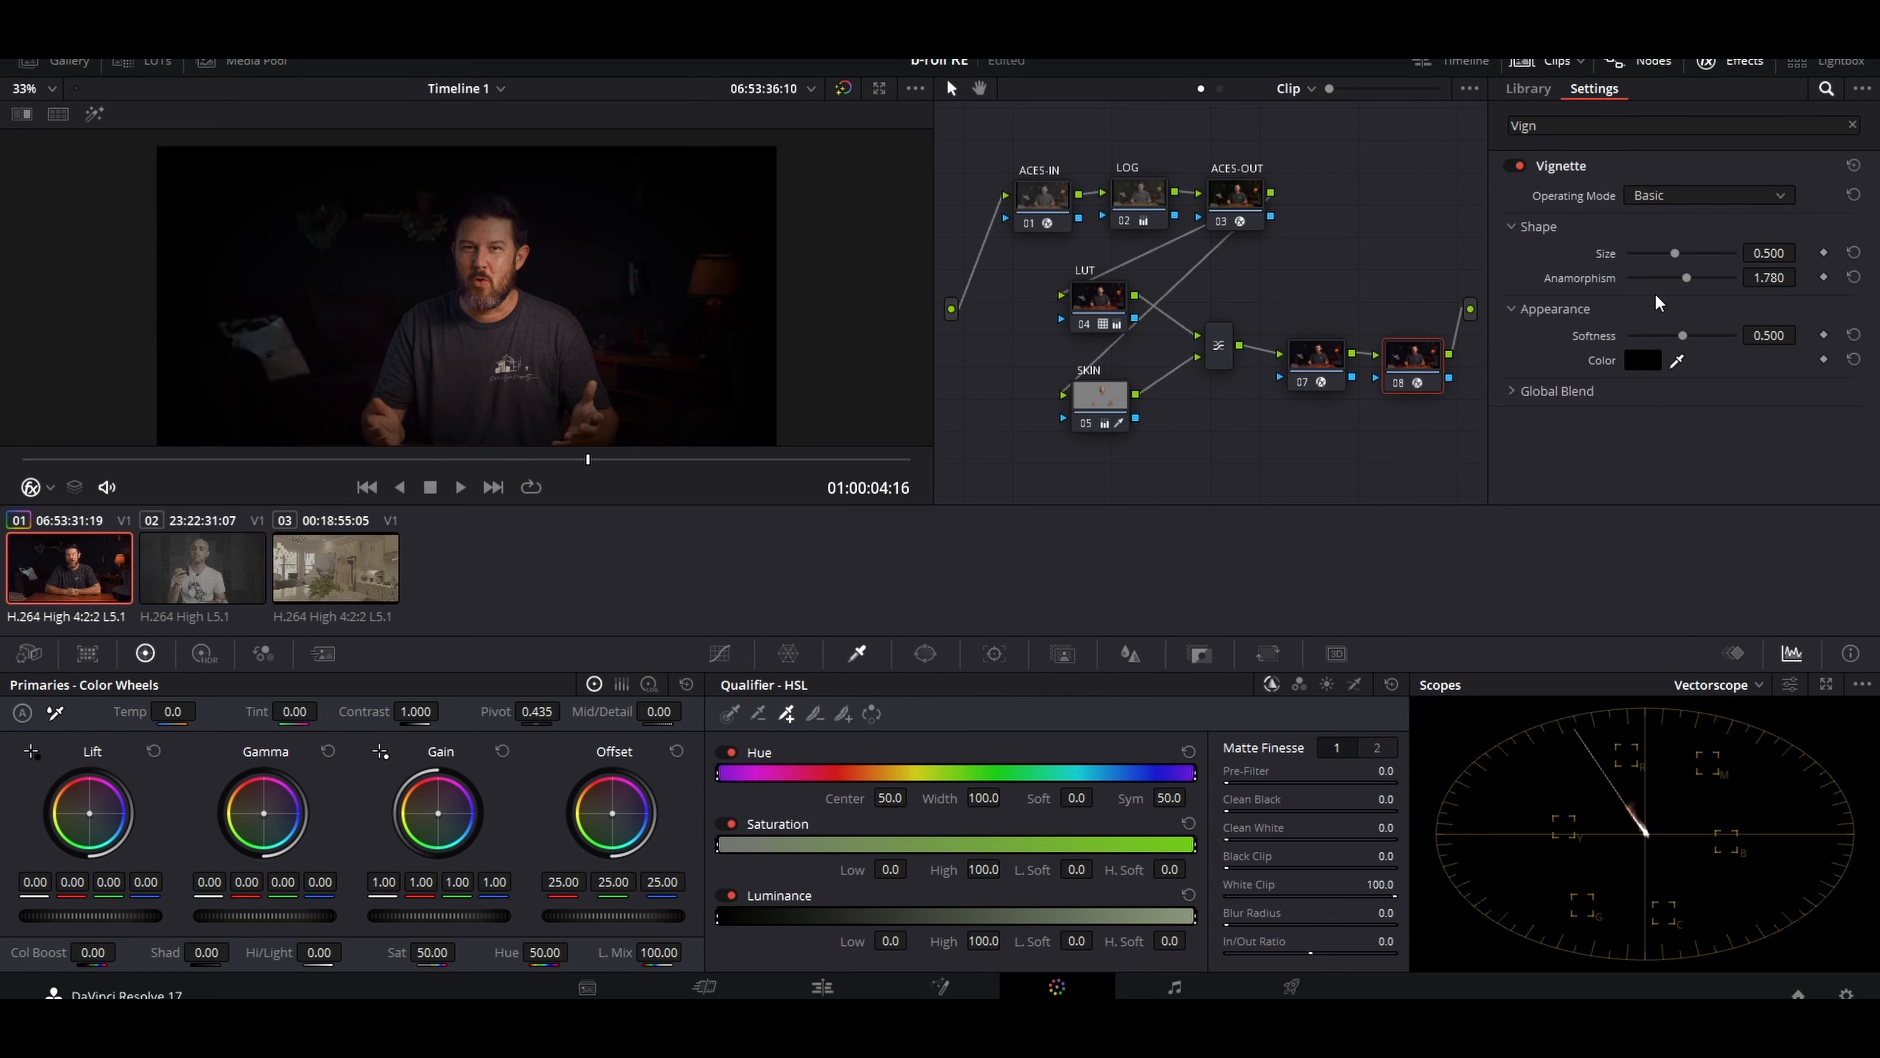
- Set the Vignette's Size to 0.888, Softness to 1.000 and Global Blend to 0.403
left_click_drag(1674, 252, 1737, 265)
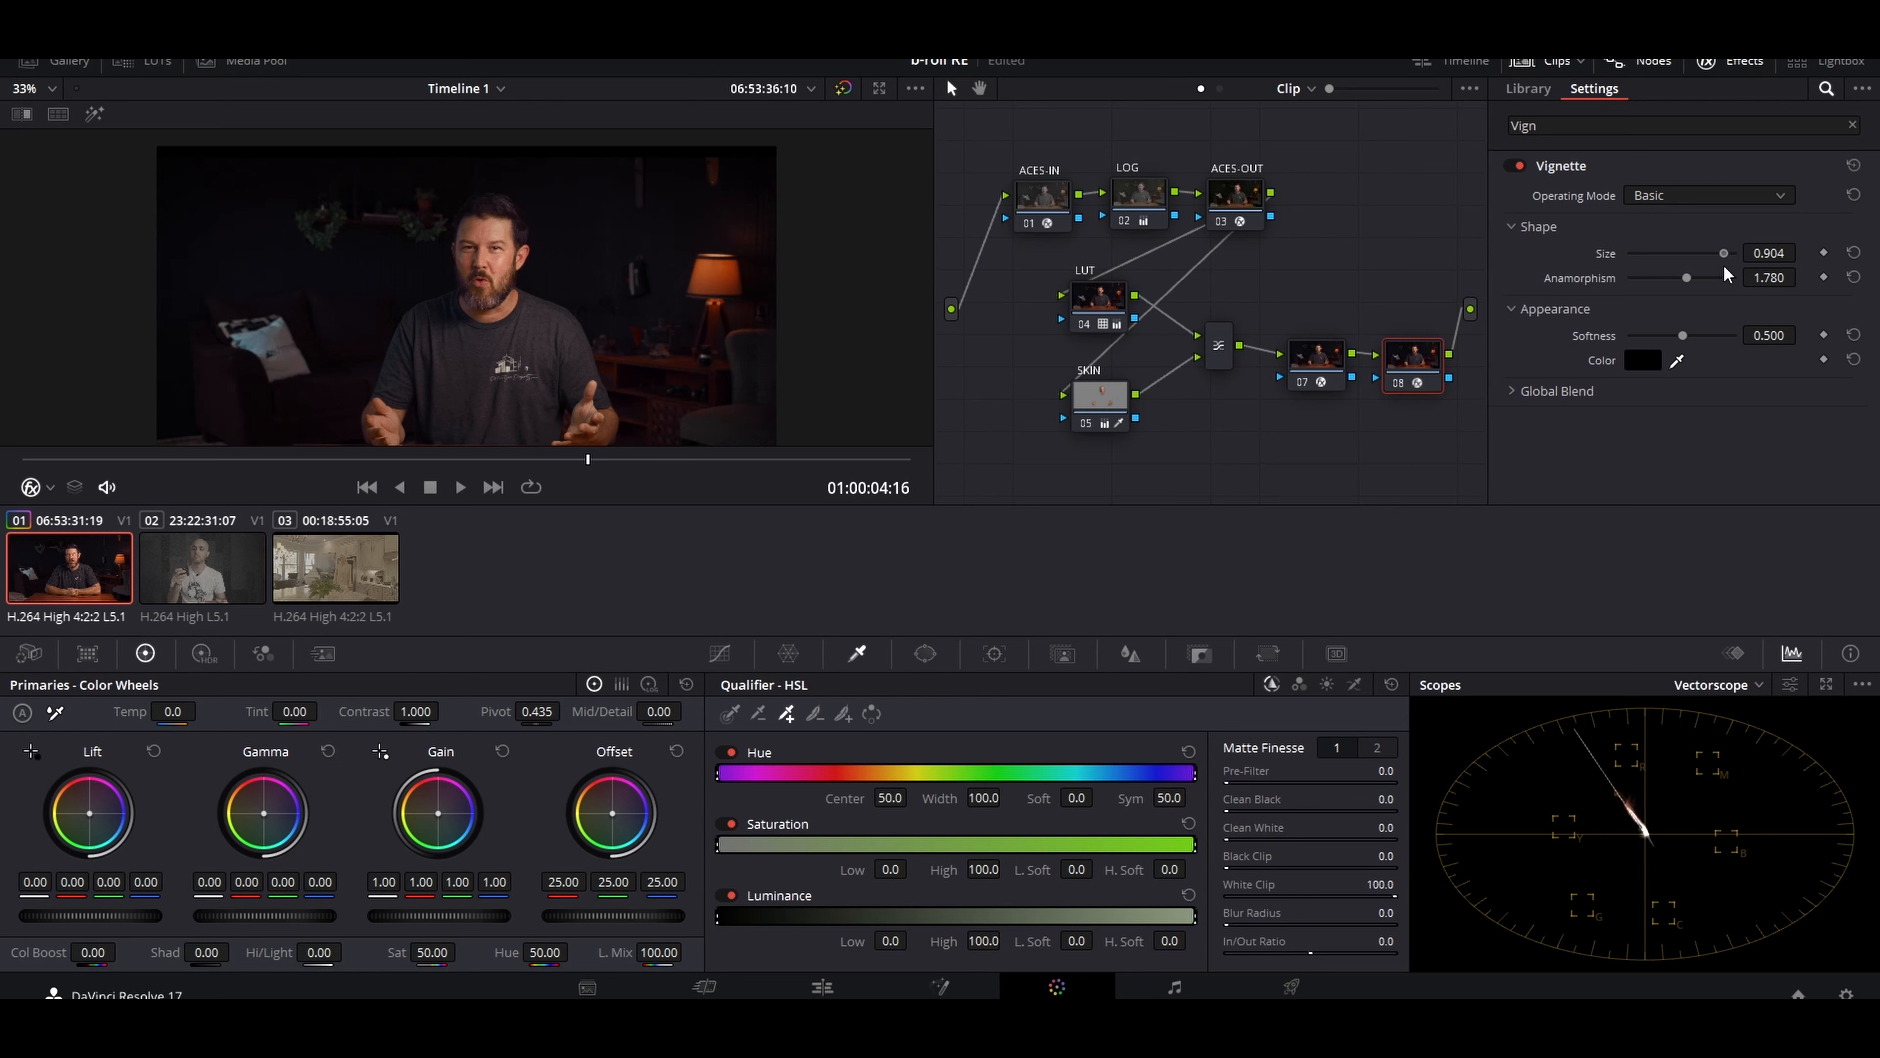
left_click_drag(1682, 335, 1738, 338)
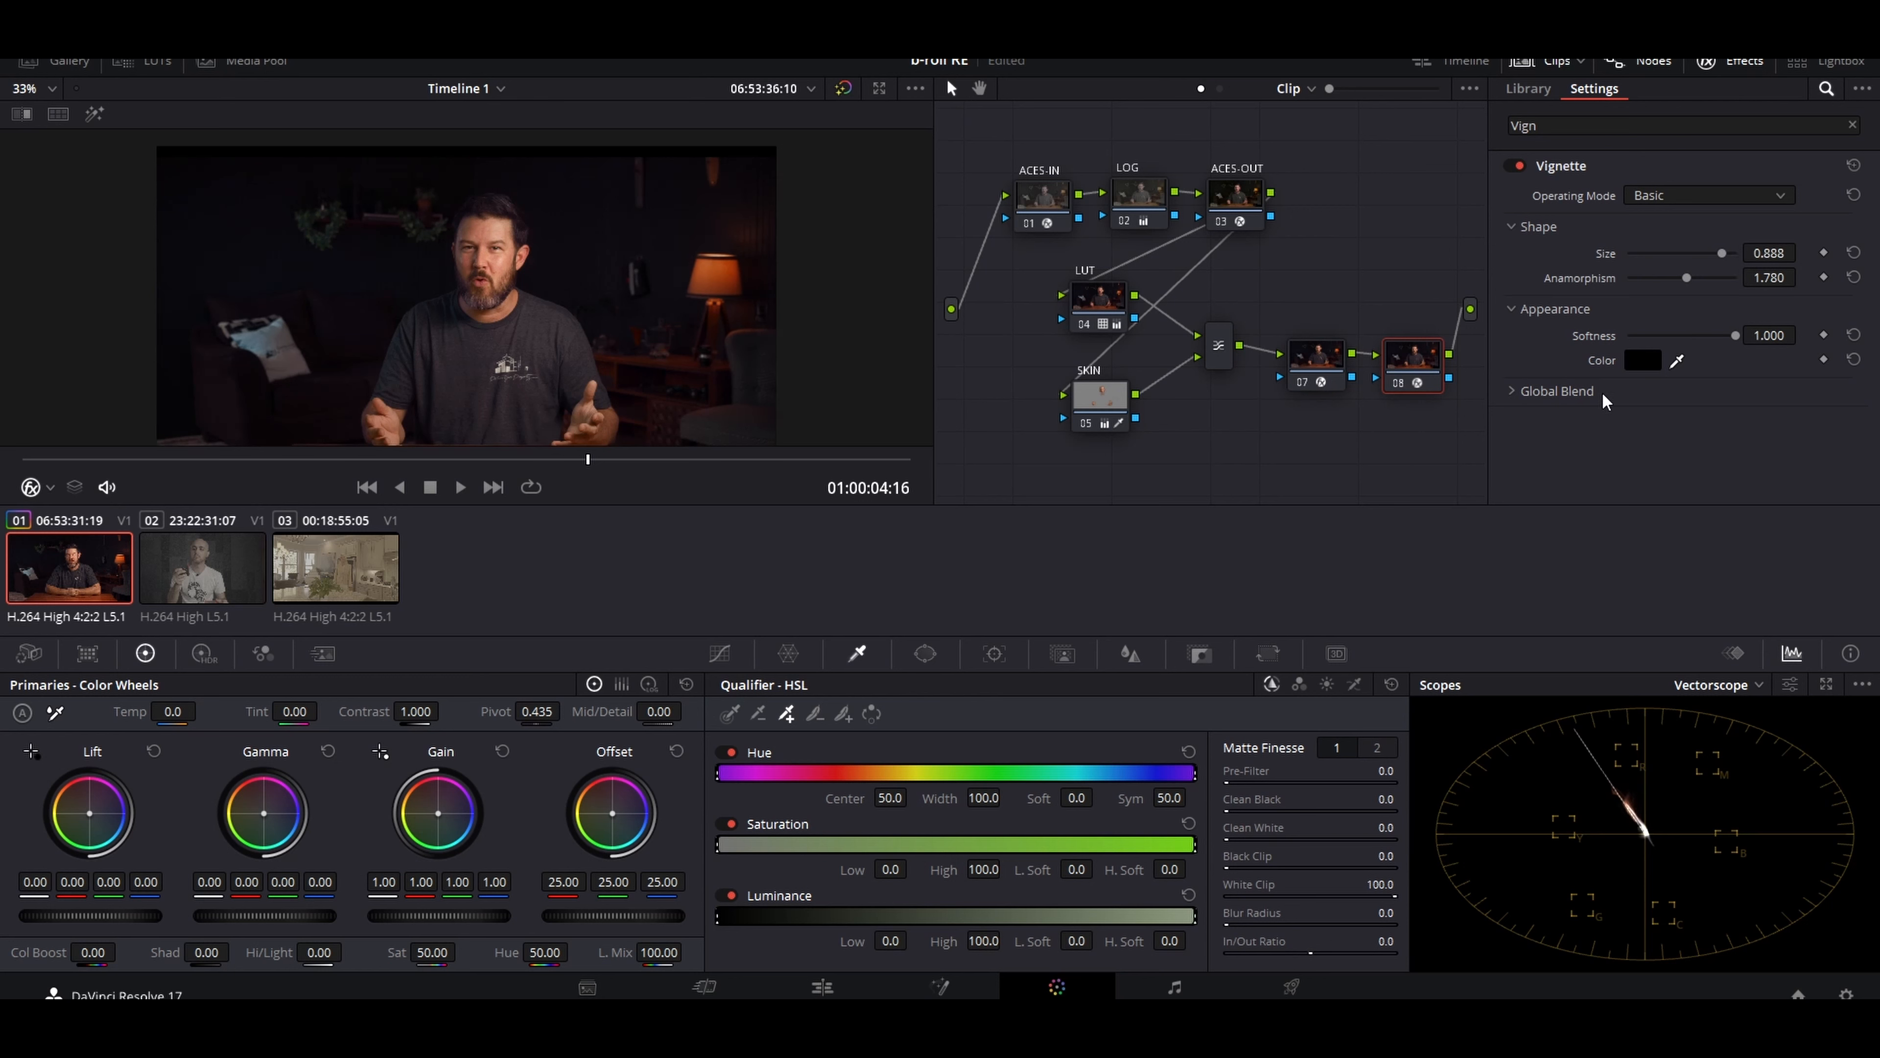
left_click(1528, 393)
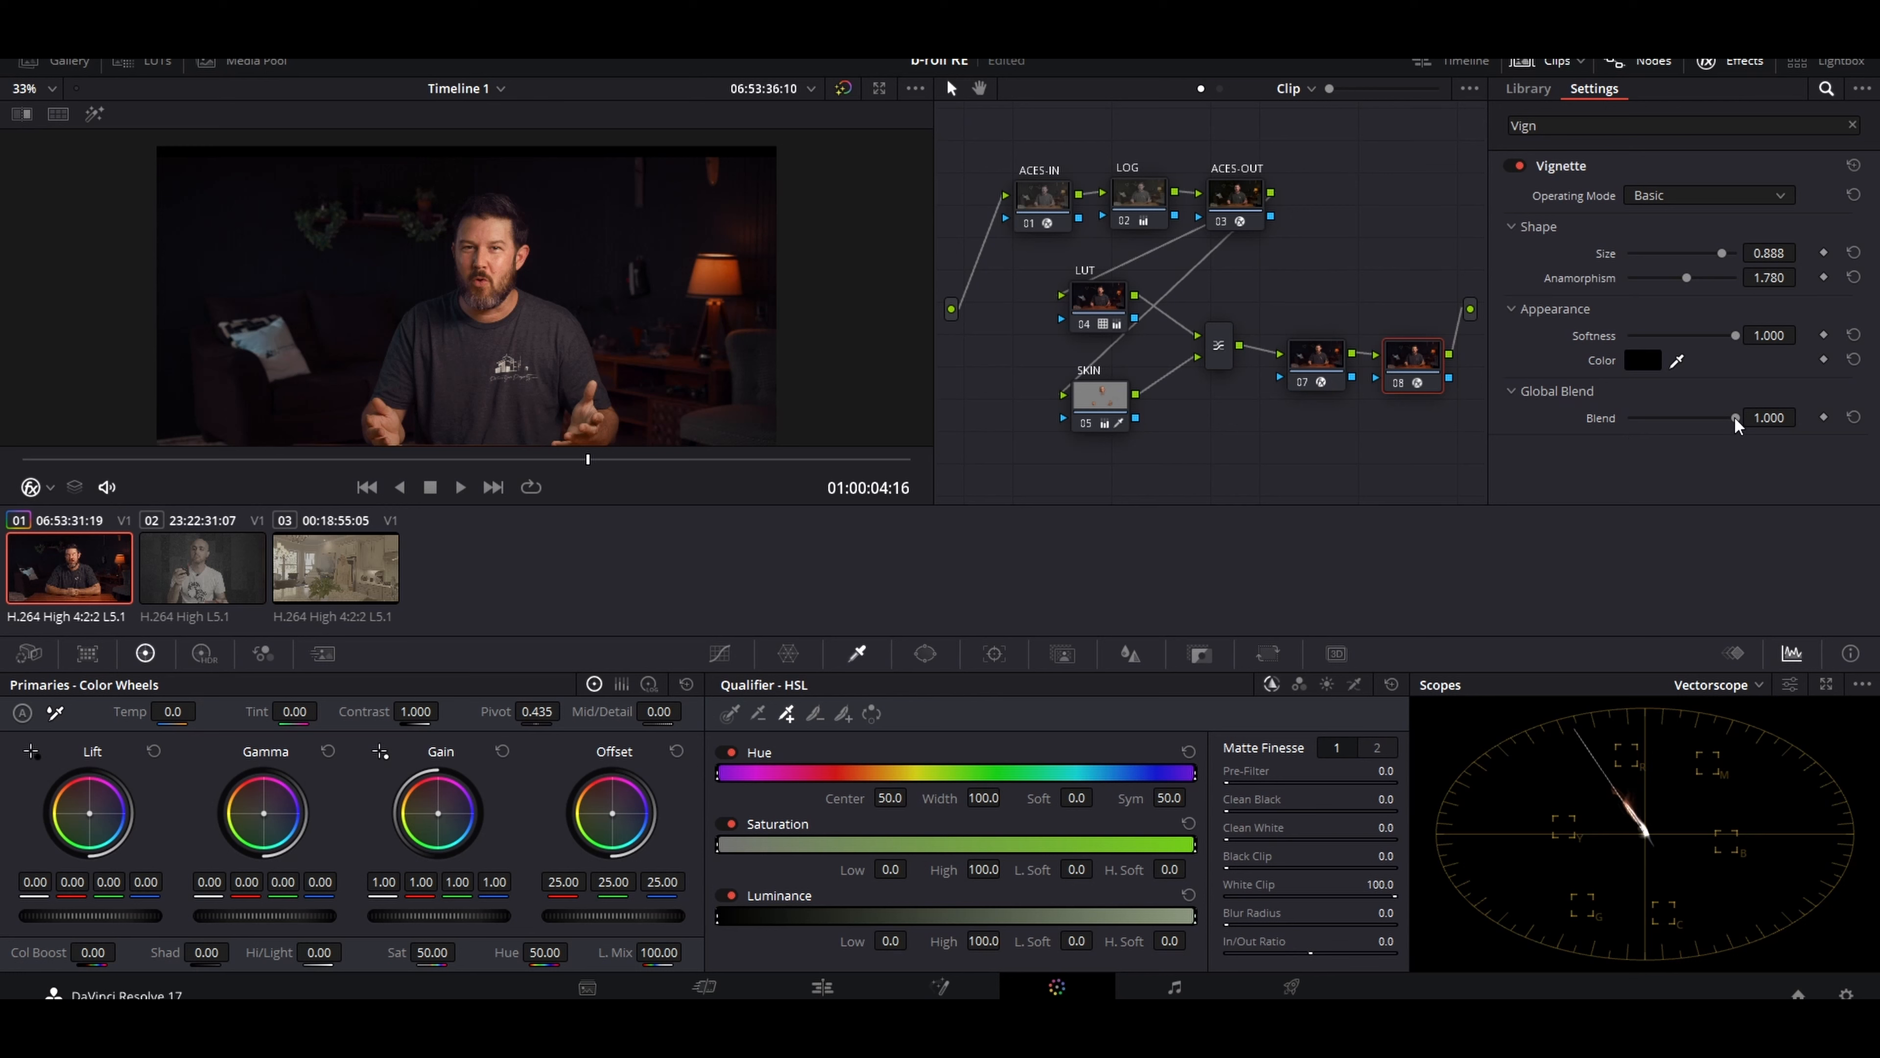
left_click_drag(1737, 420, 1676, 414)
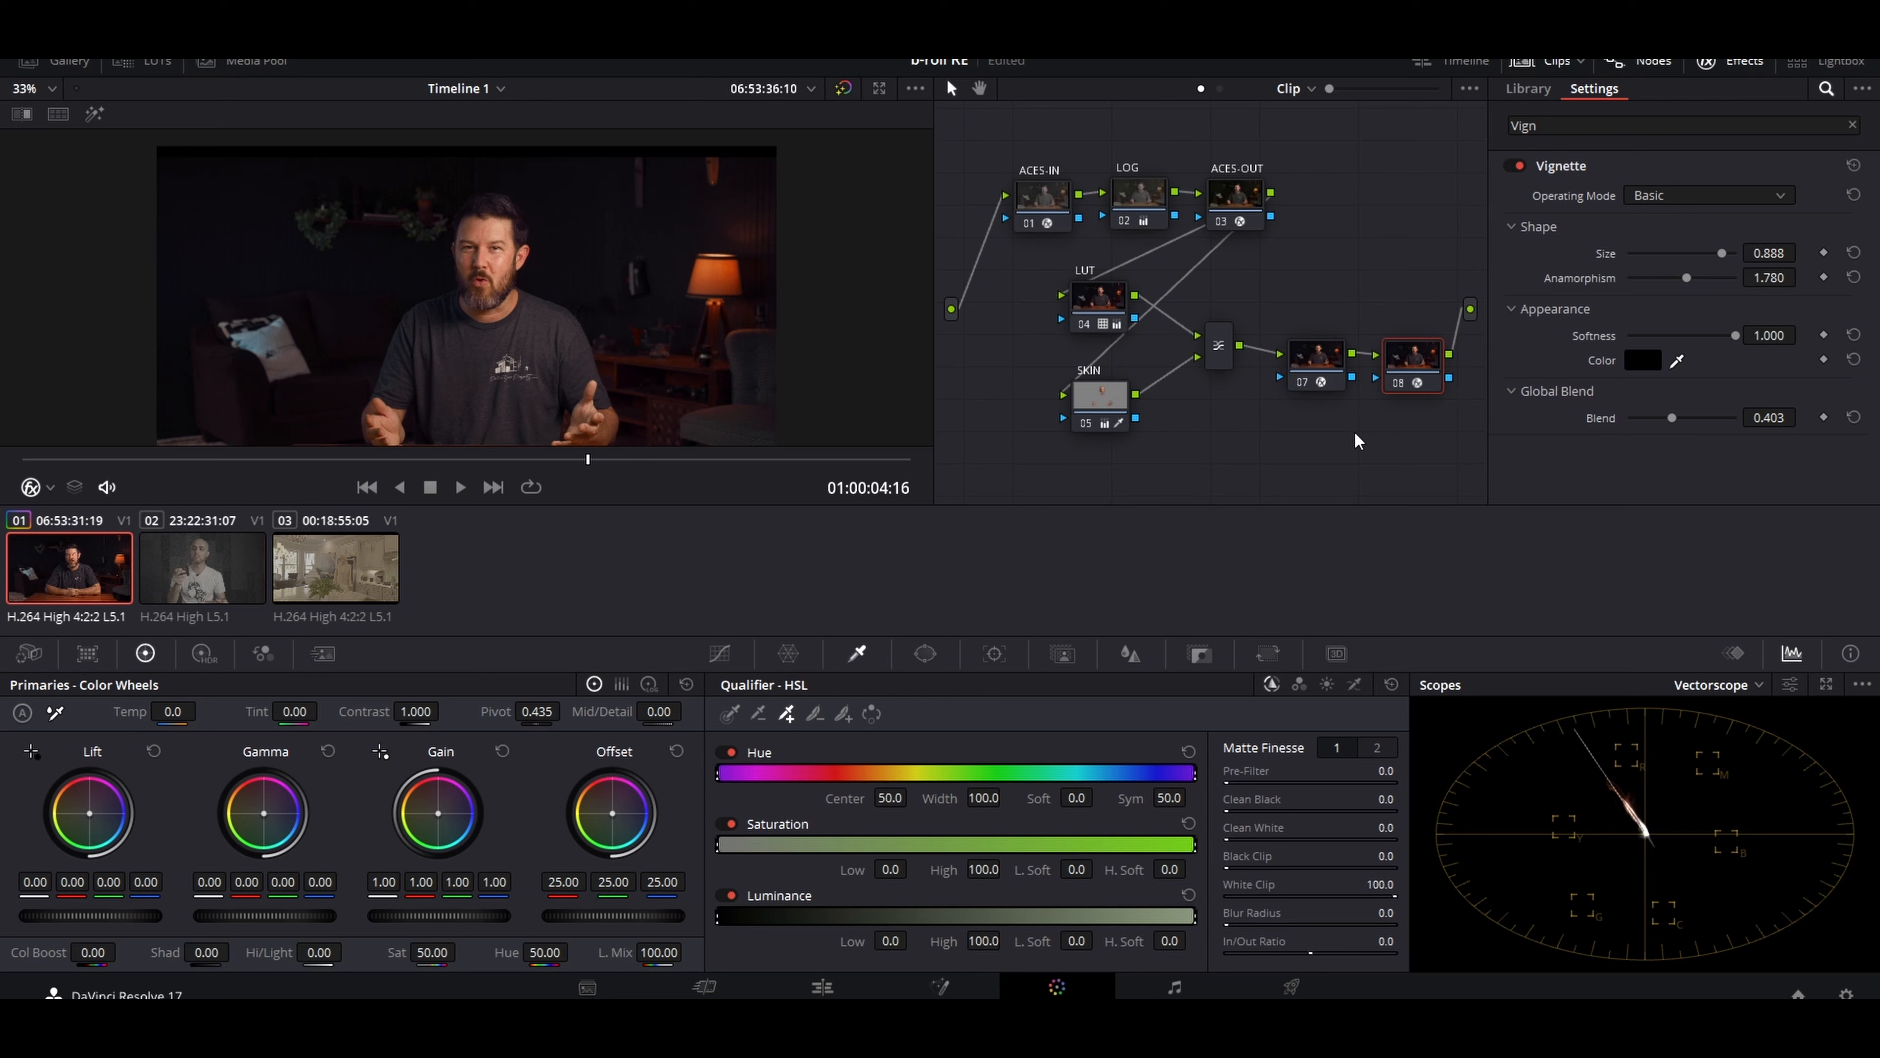
- On the SKIN node, show the Log Wheels, try Mid/Detail at 100 and settle on -15.50 to soften the skin
left_click(1229, 194)
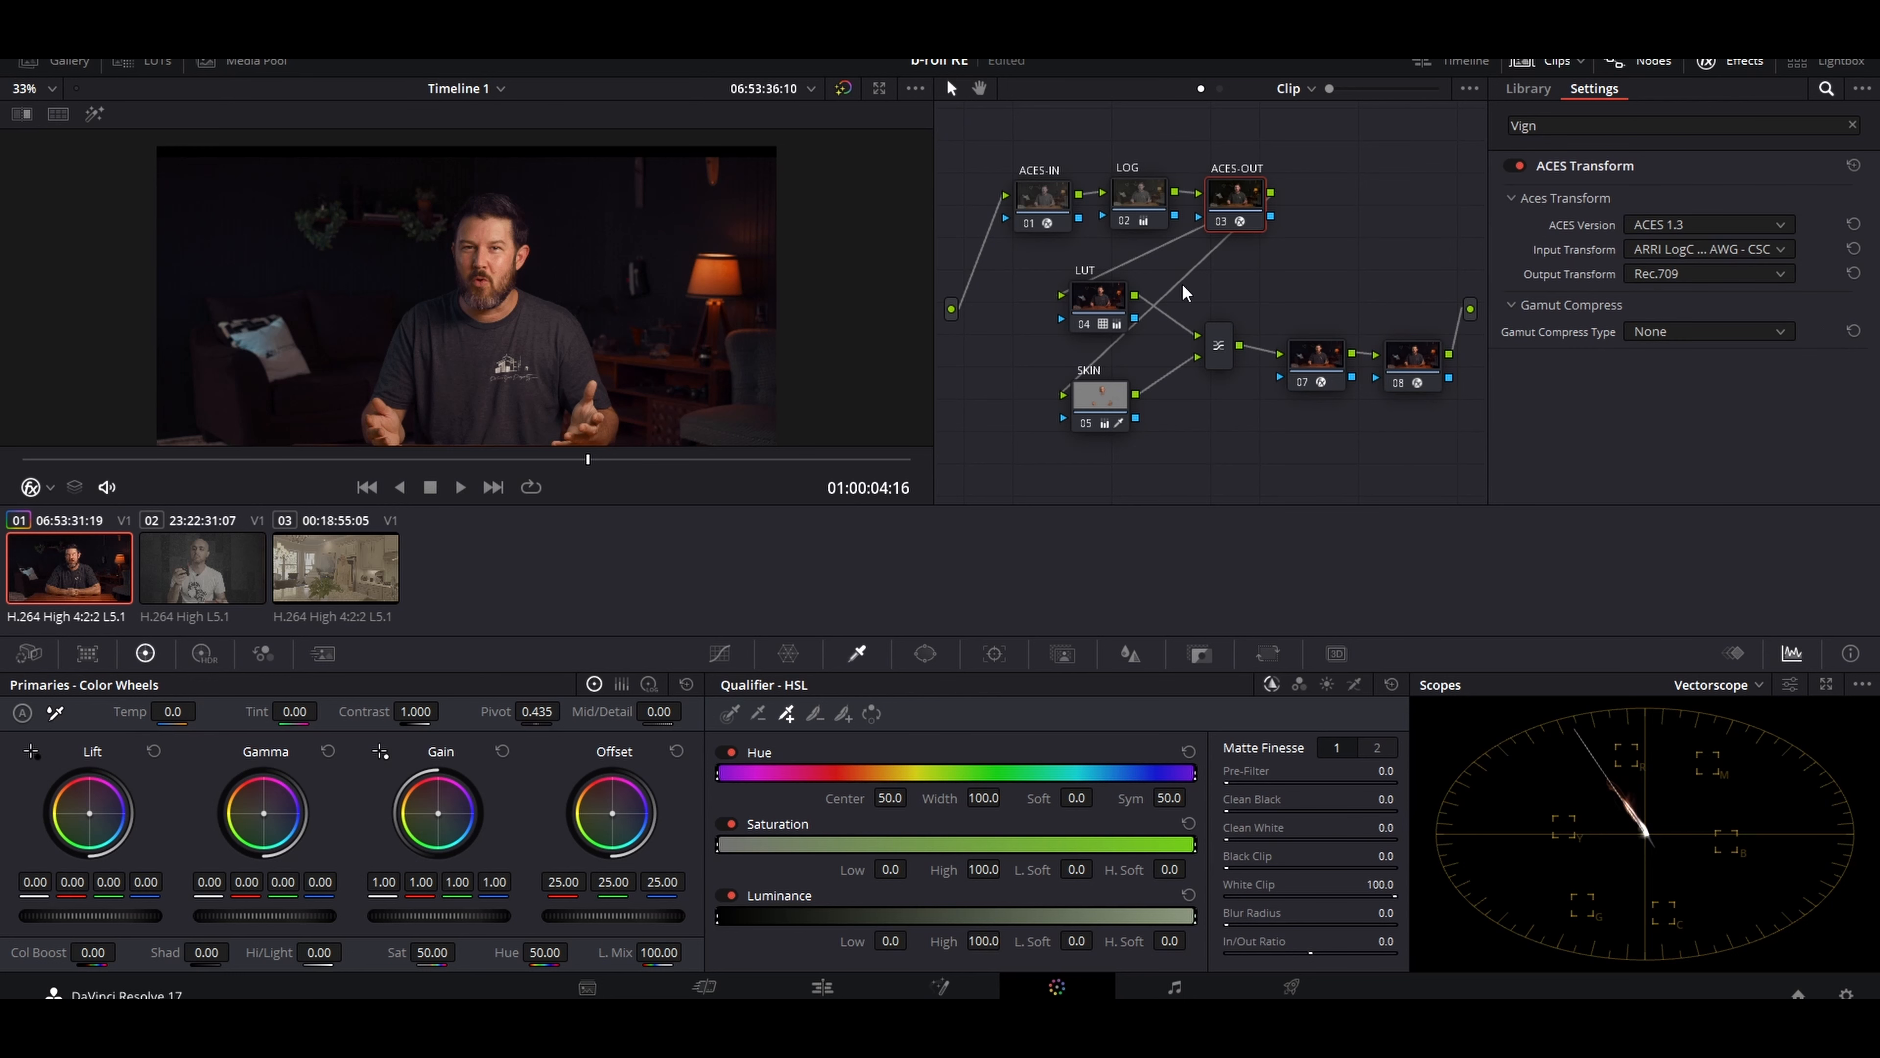
left_click(1108, 406)
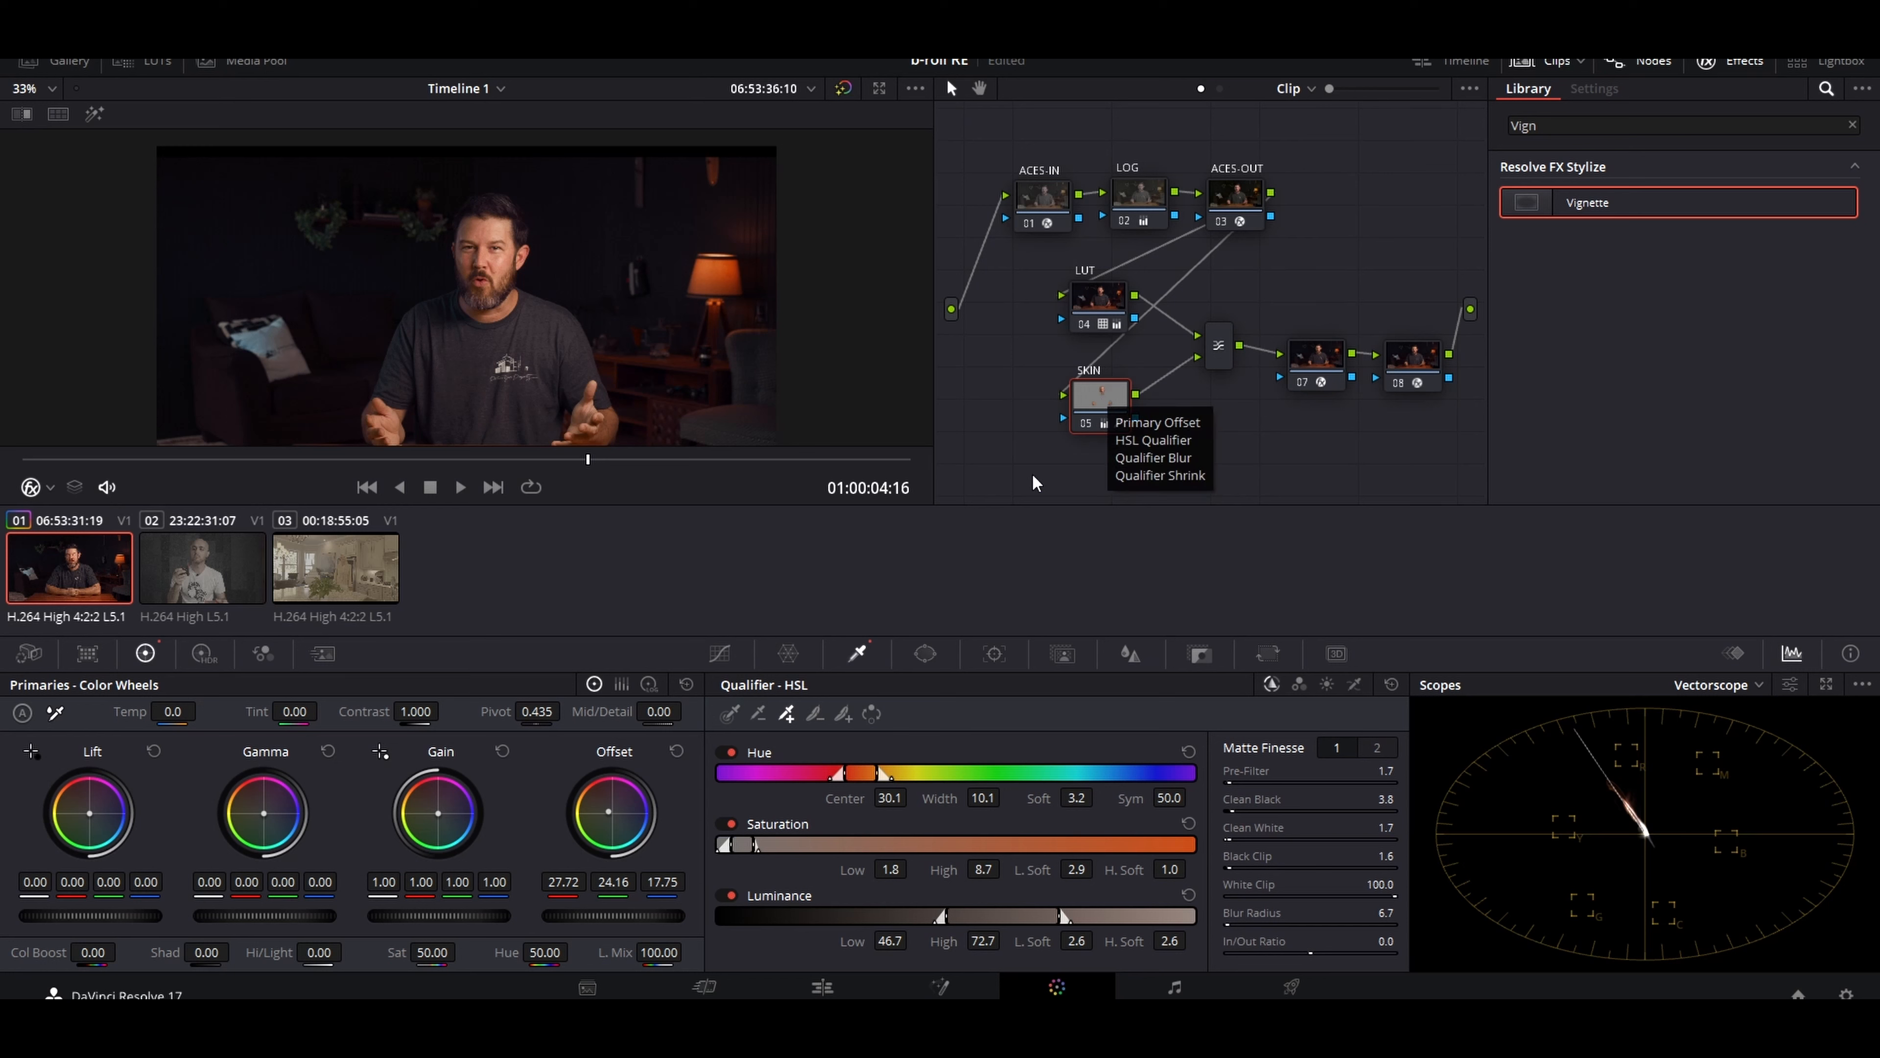
left_click(647, 685)
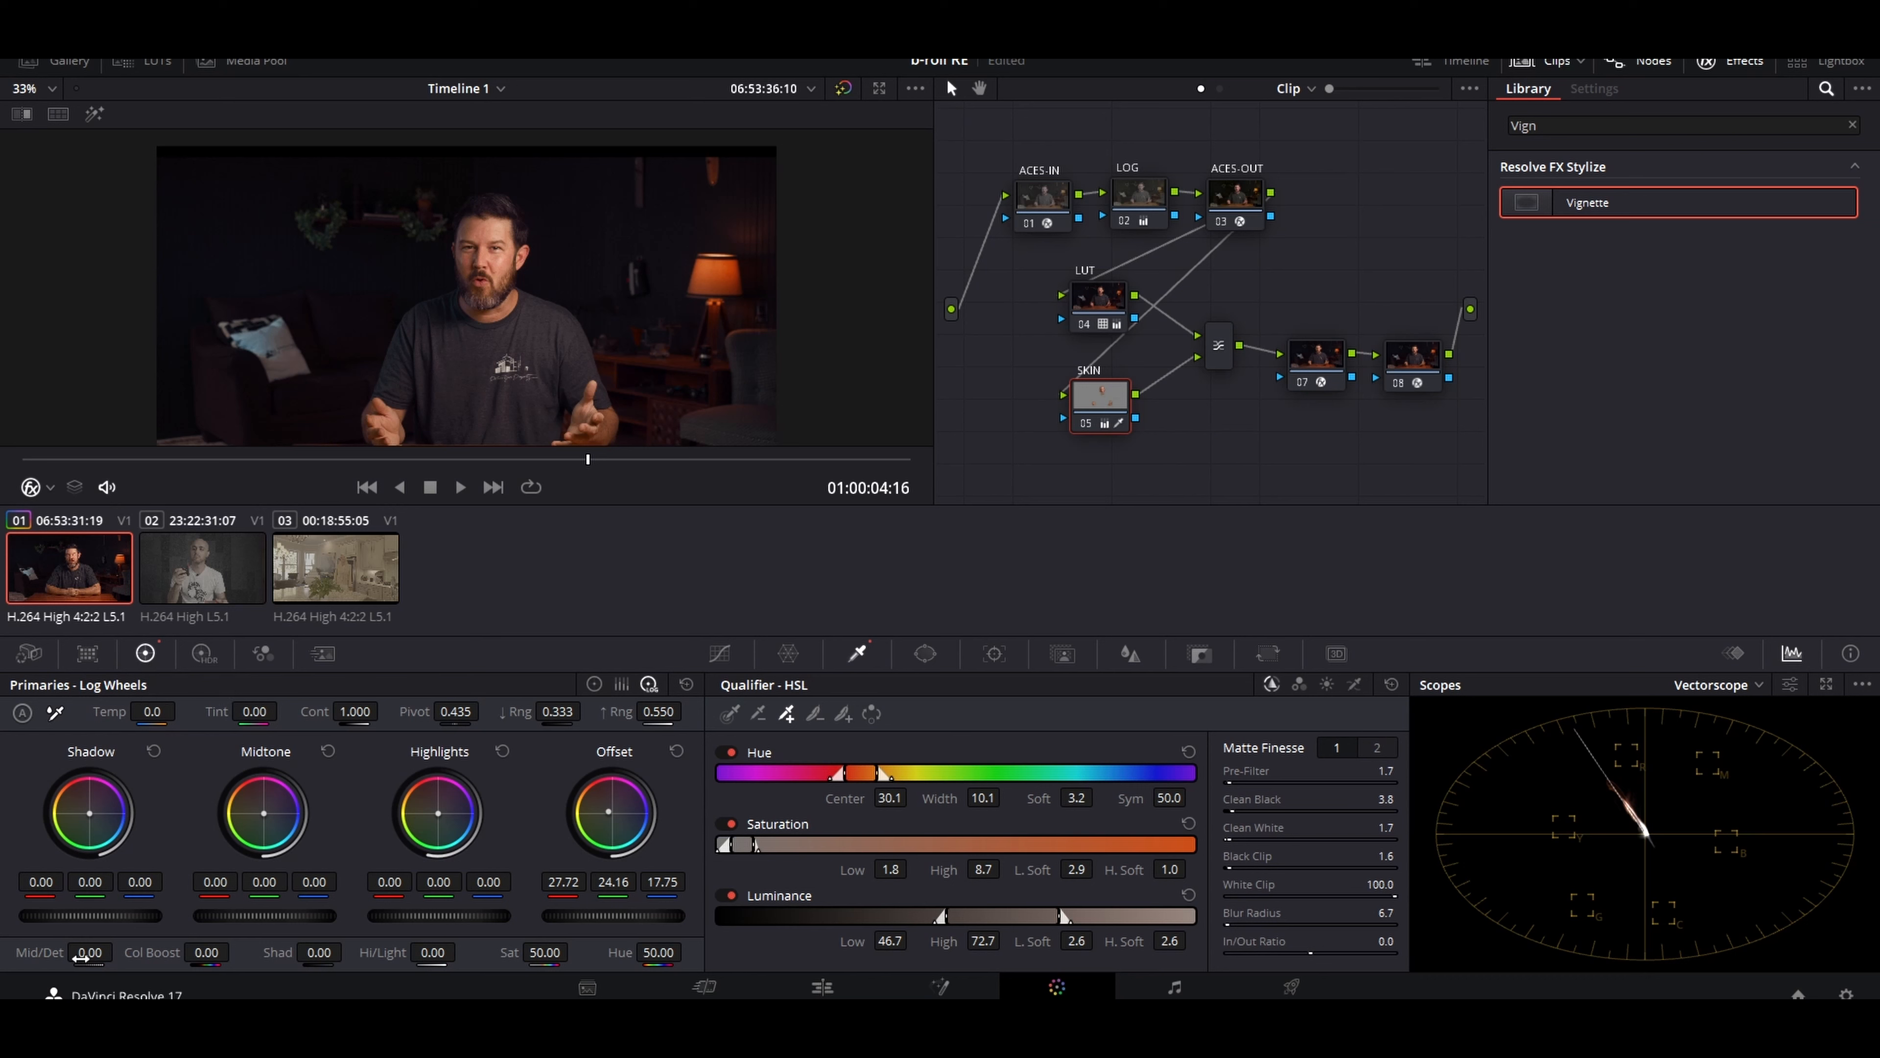
scroll(527, 309, "up", 6)
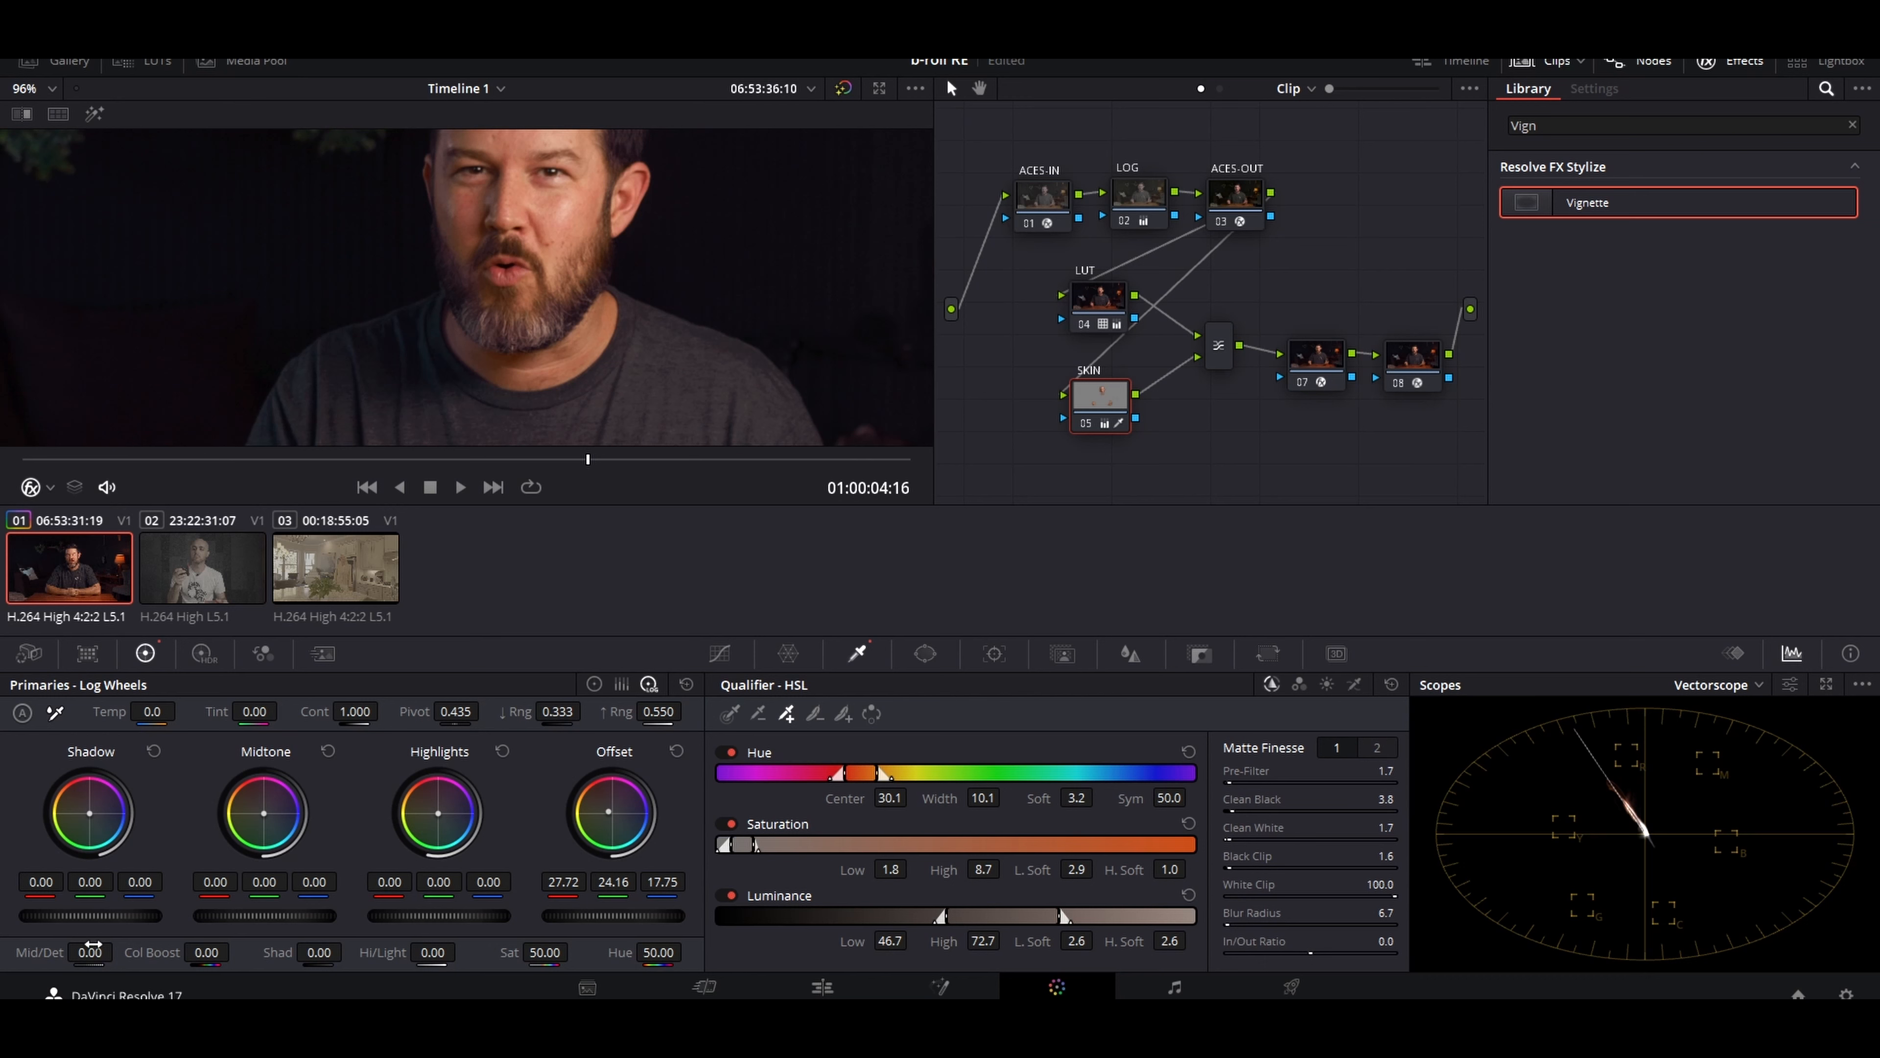
left_click_drag(92, 945, 119, 948)
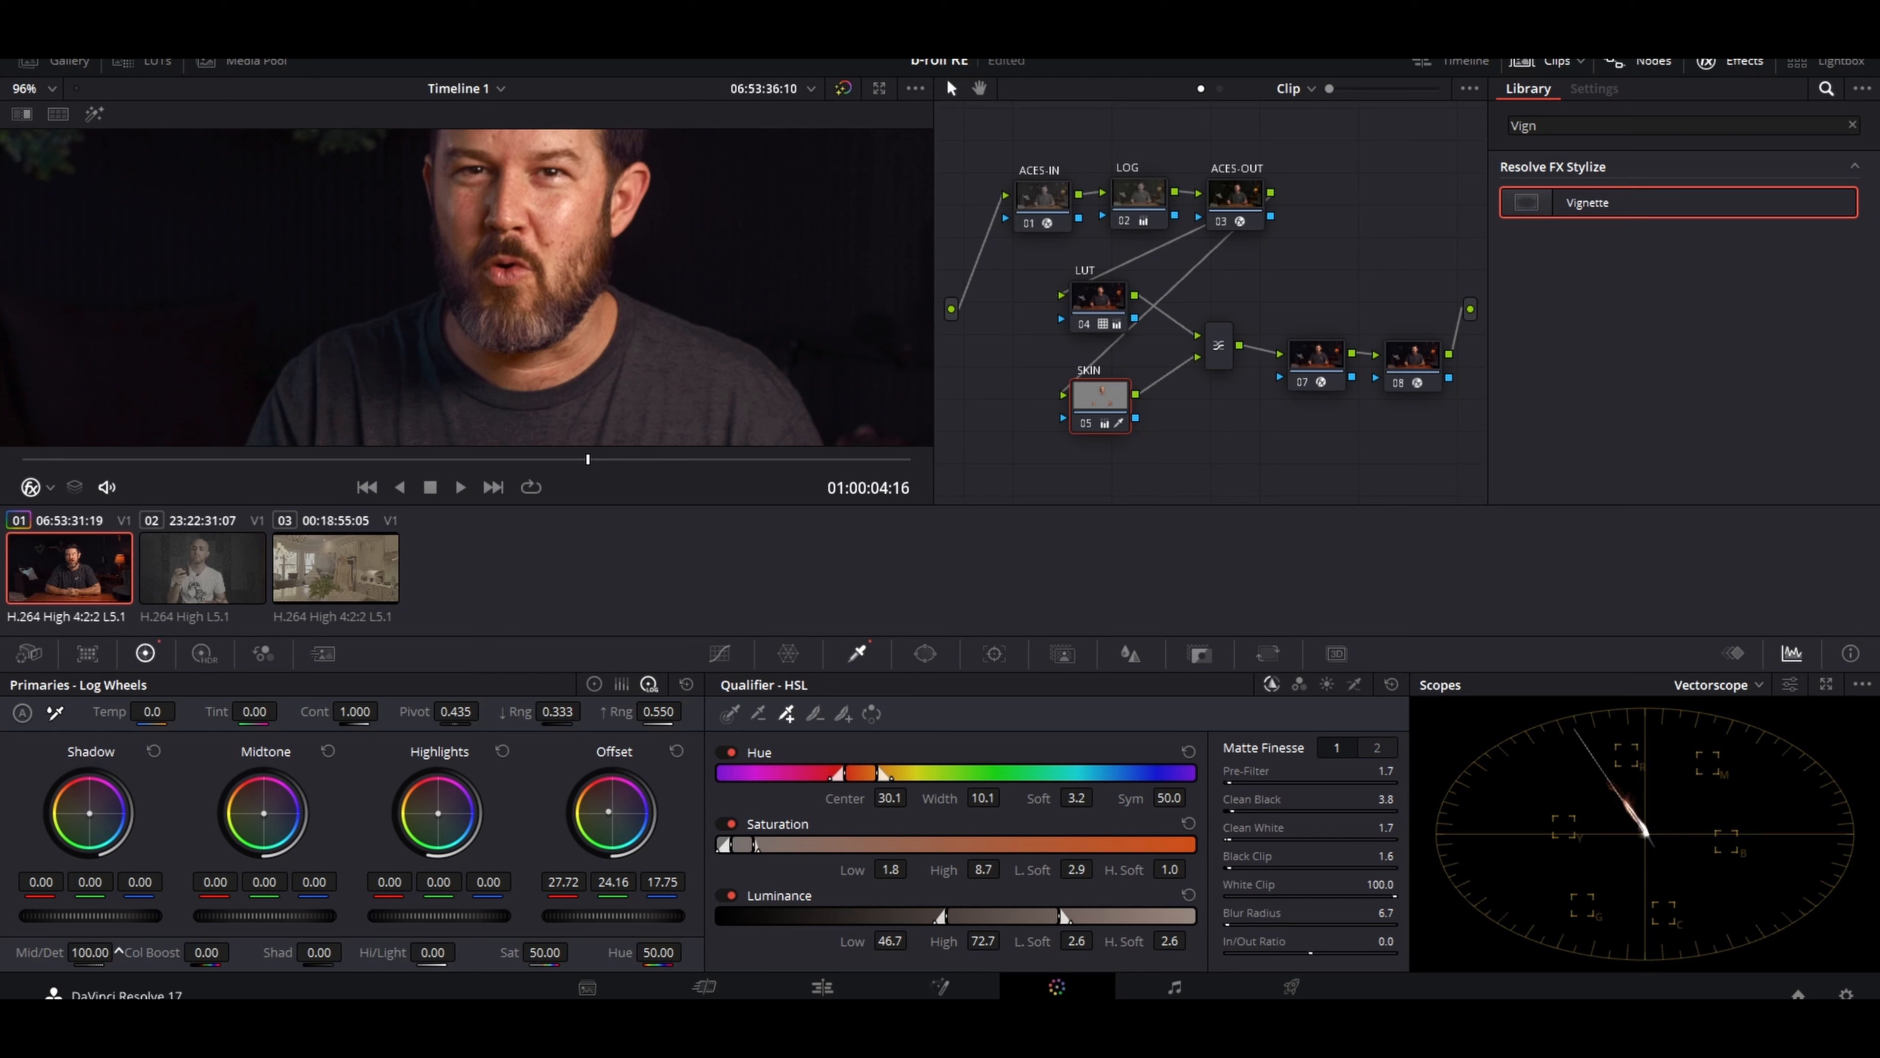
left_click_drag(118, 951, 119, 952)
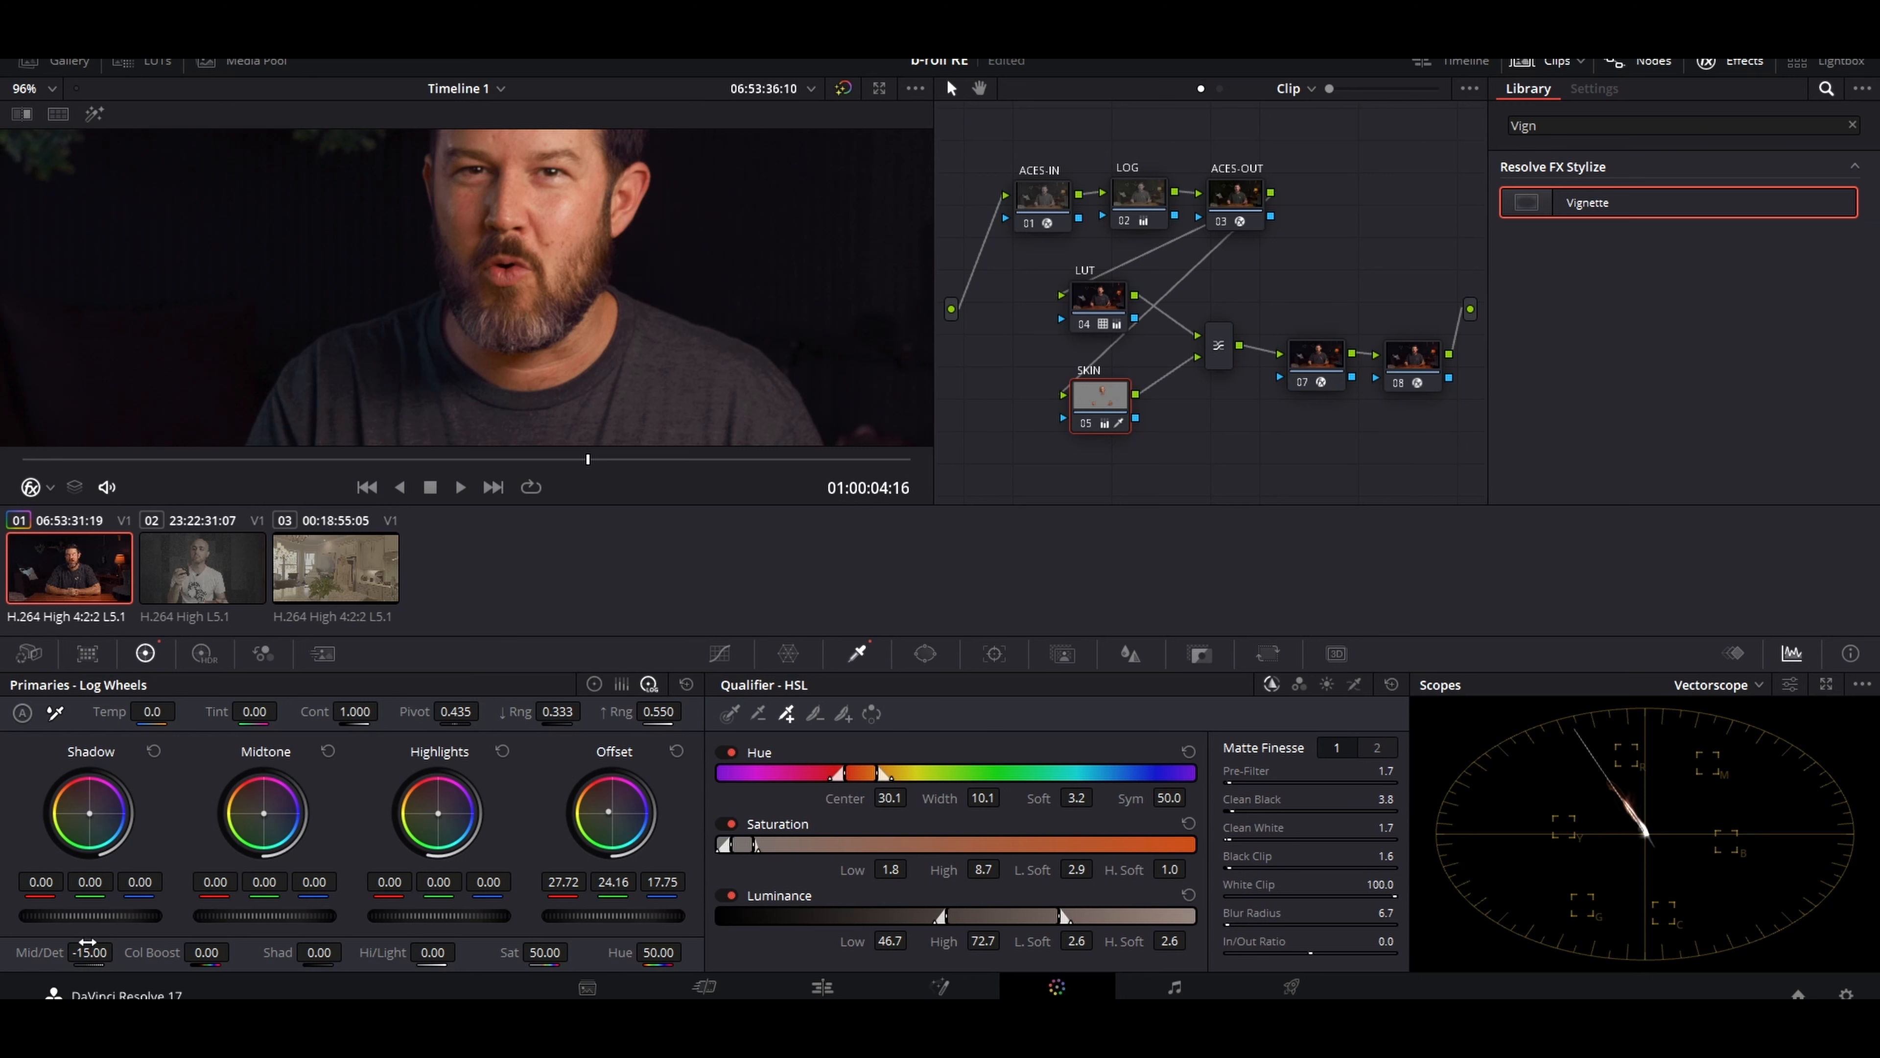
left_click_drag(88, 942, 119, 951)
left_click_drag(90, 952, 94, 952)
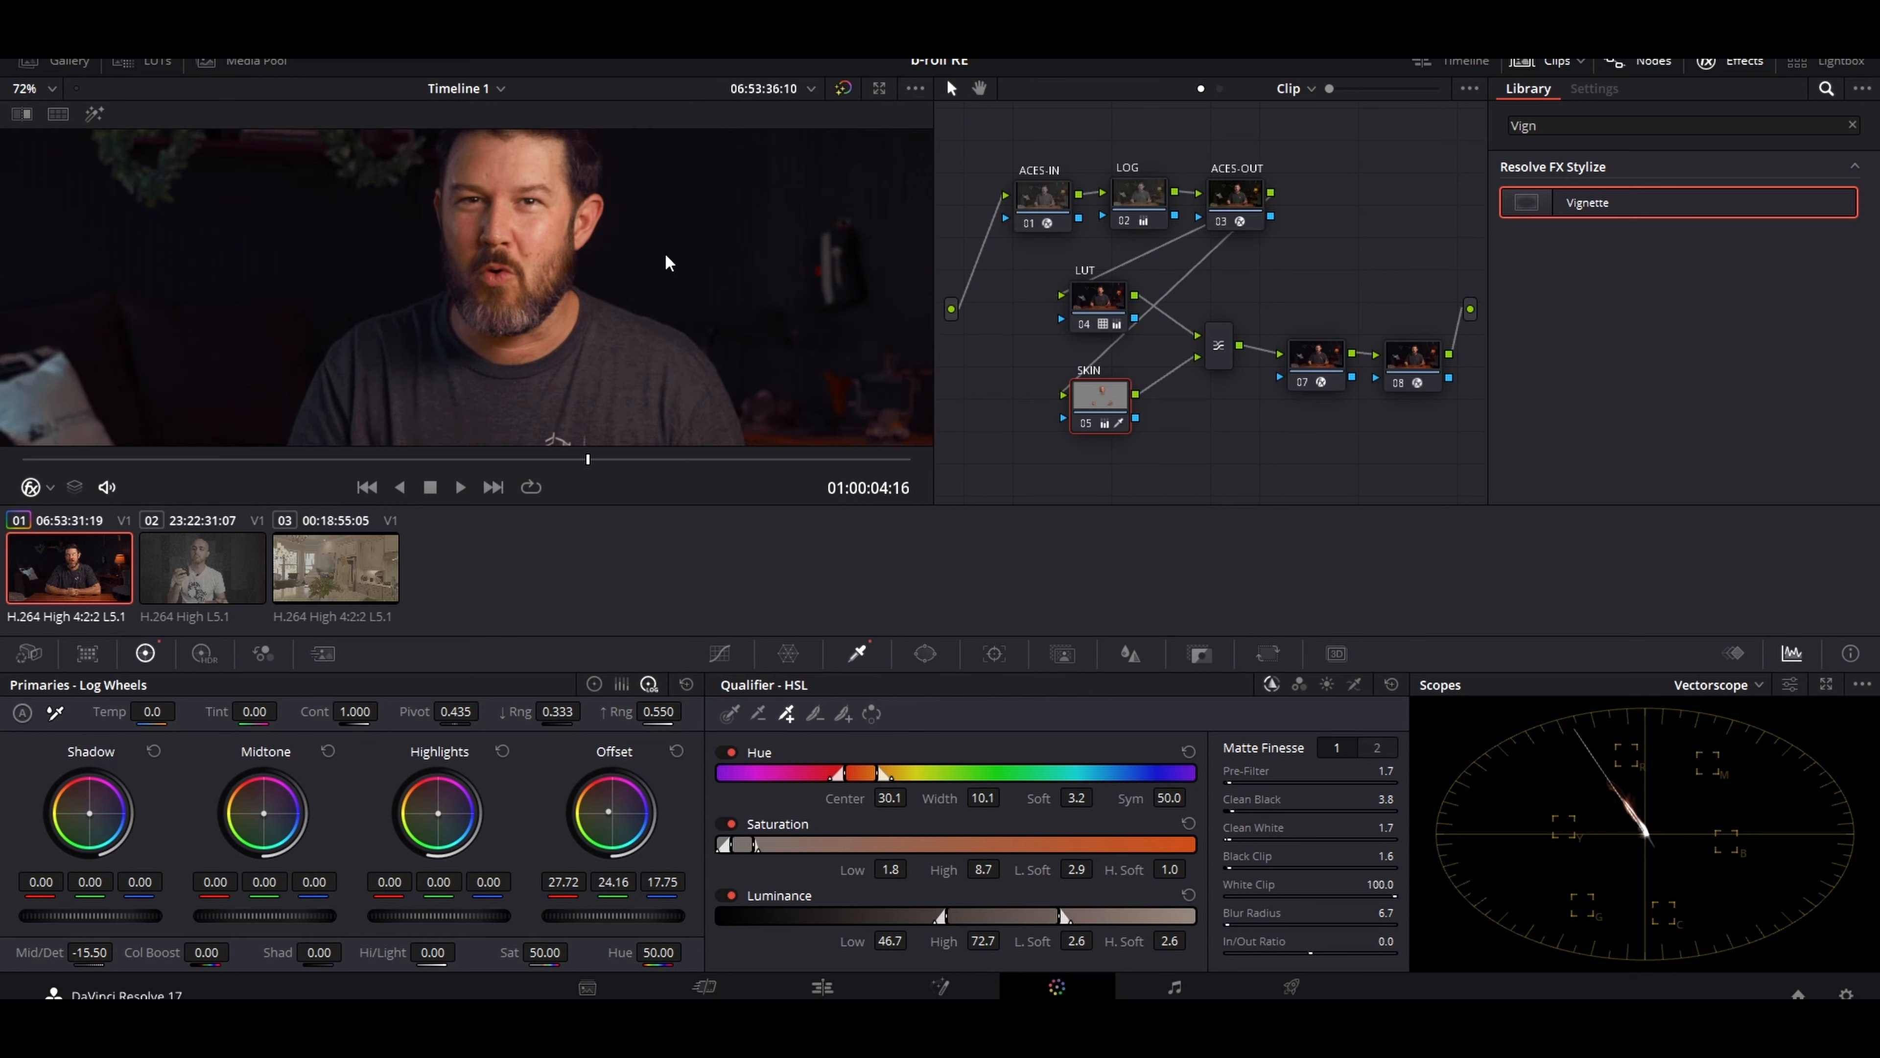
scroll(664, 252, "down", 5)
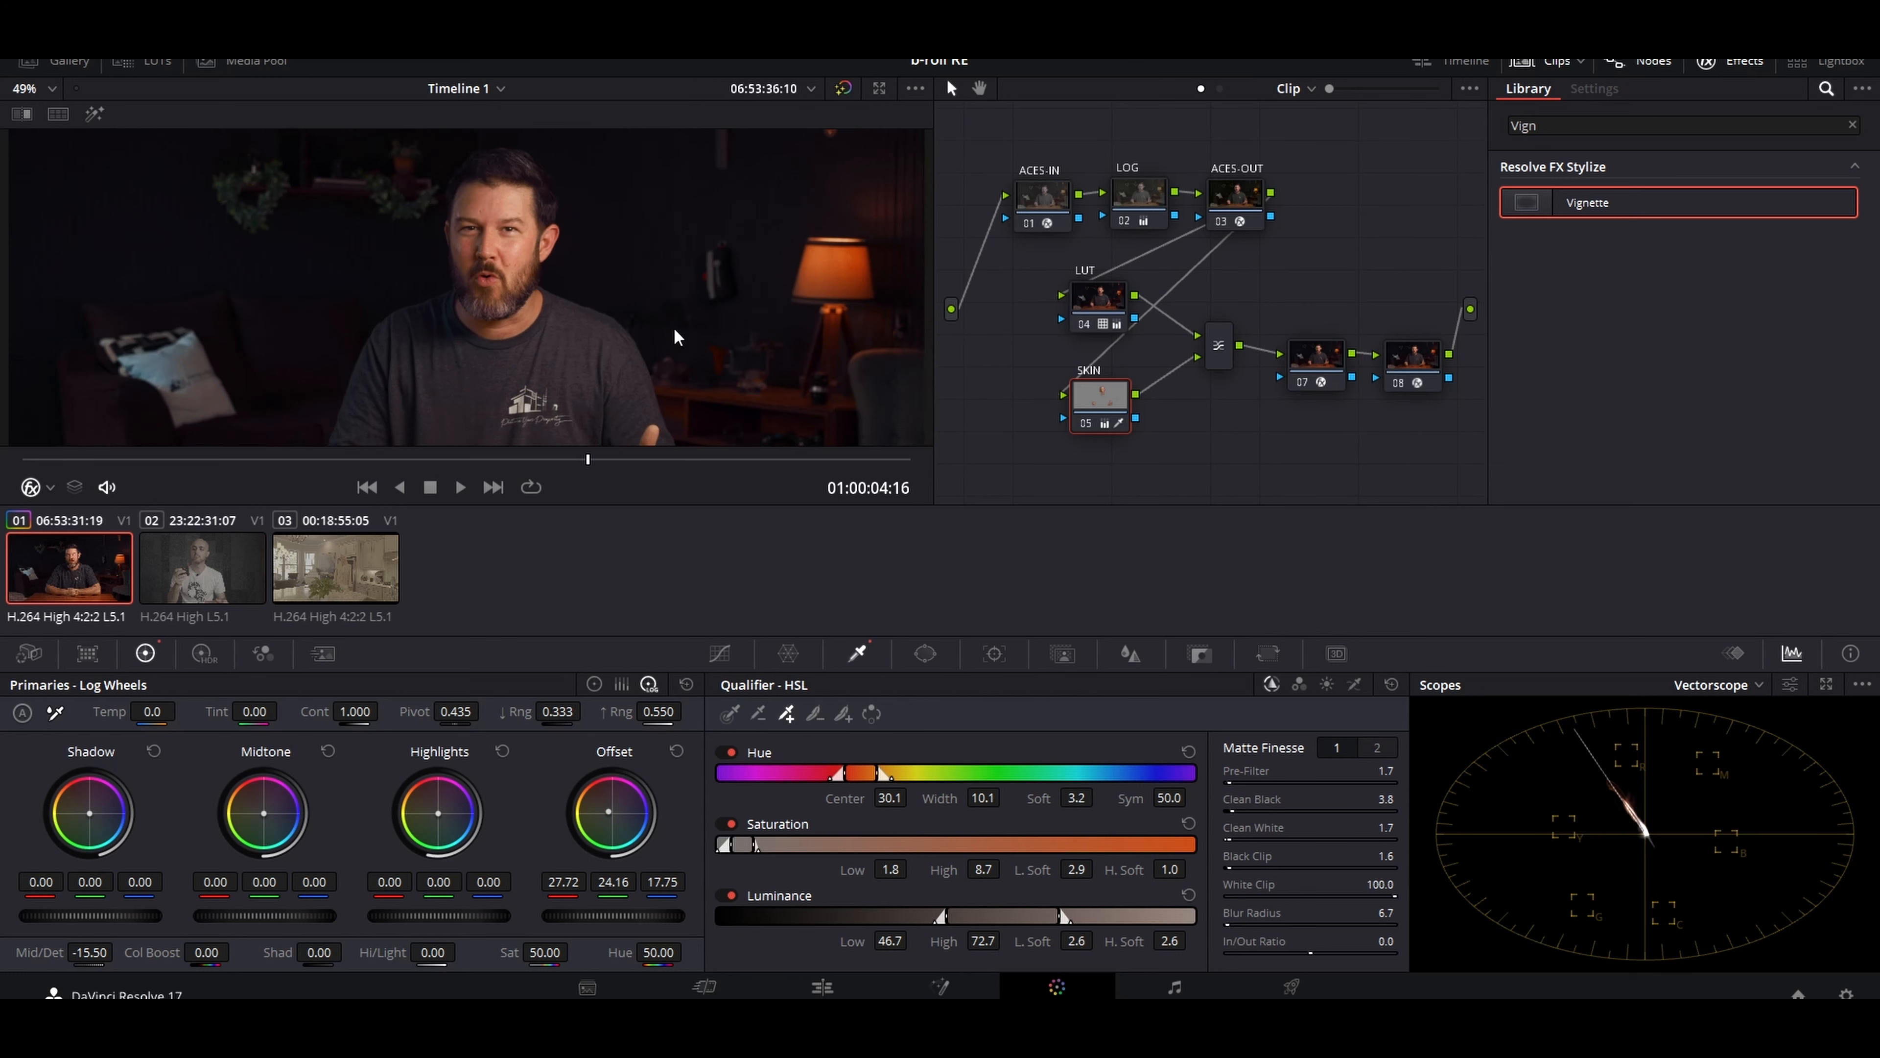
- On the LUT node, try a Key Output Gain of 2.000 and settle on 0.783 to reduce the look's strength
left_click(1099, 315)
scroll(485, 355, "down", 1)
scroll(492, 352, "up", 2)
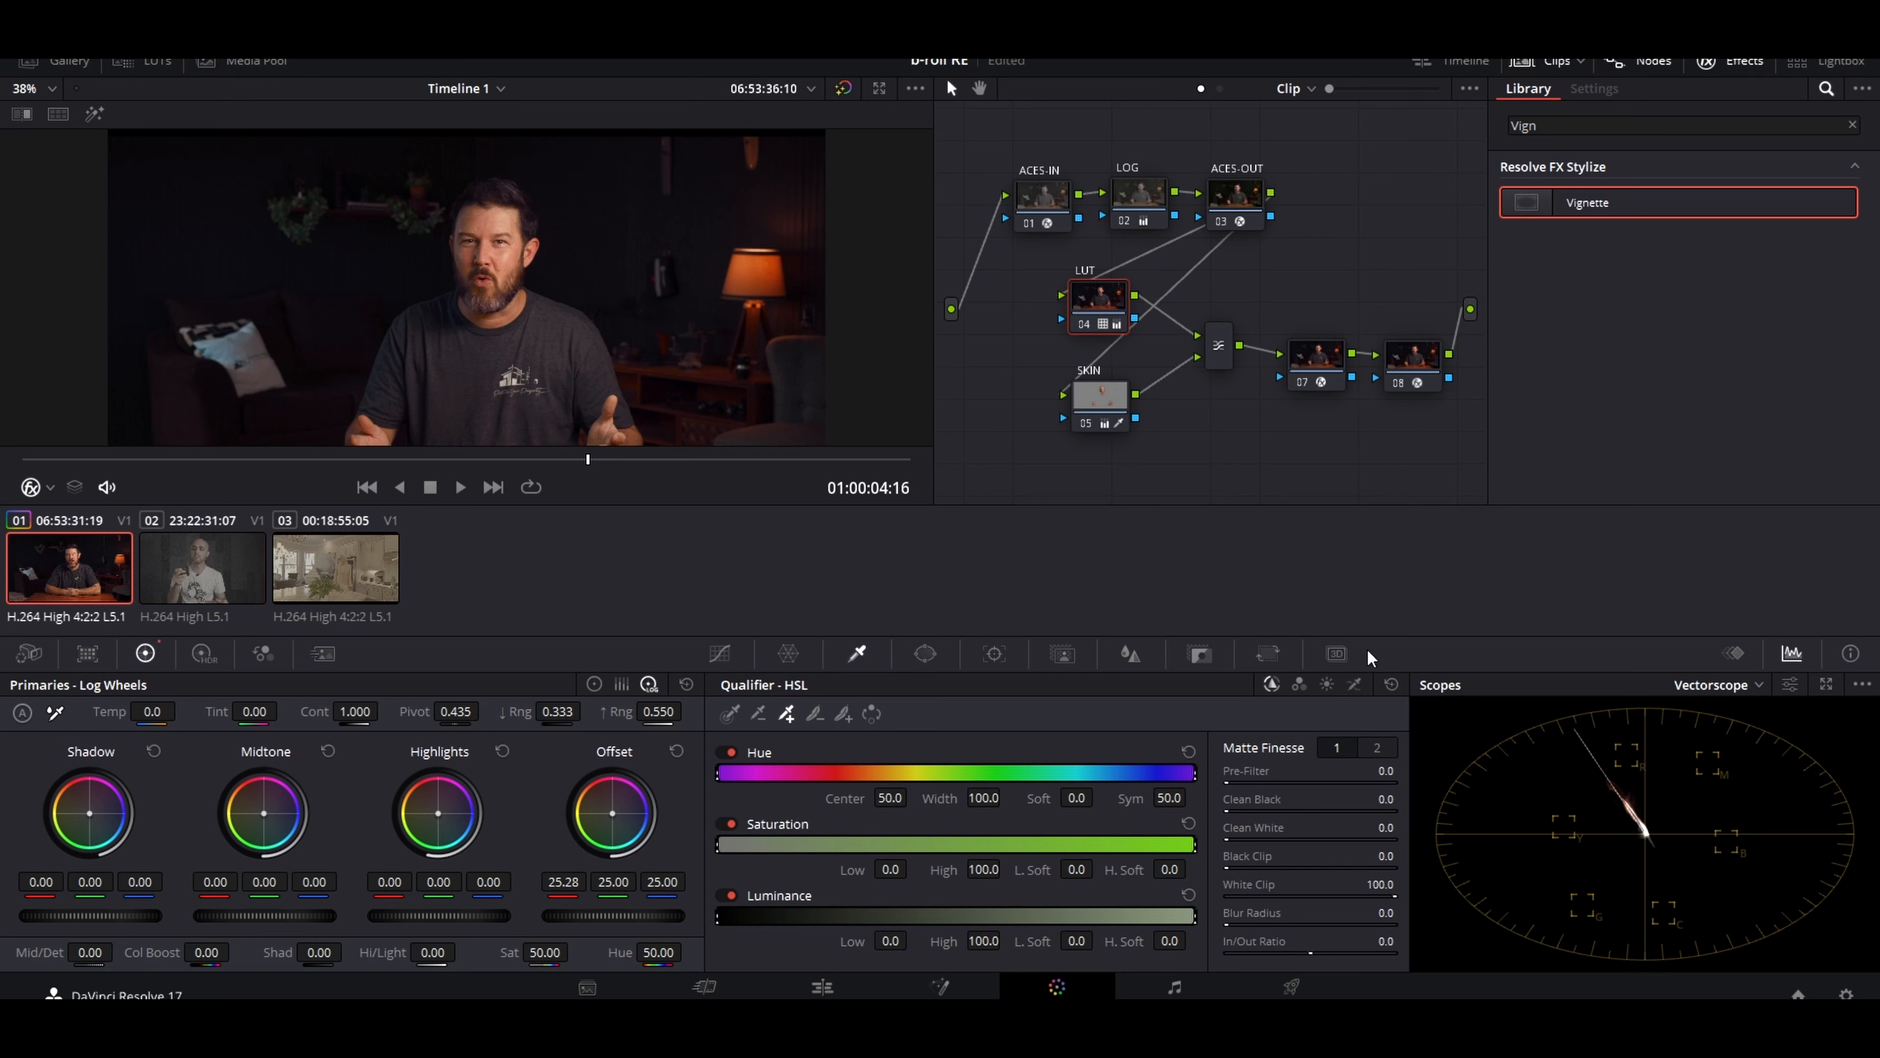
left_click(1201, 654)
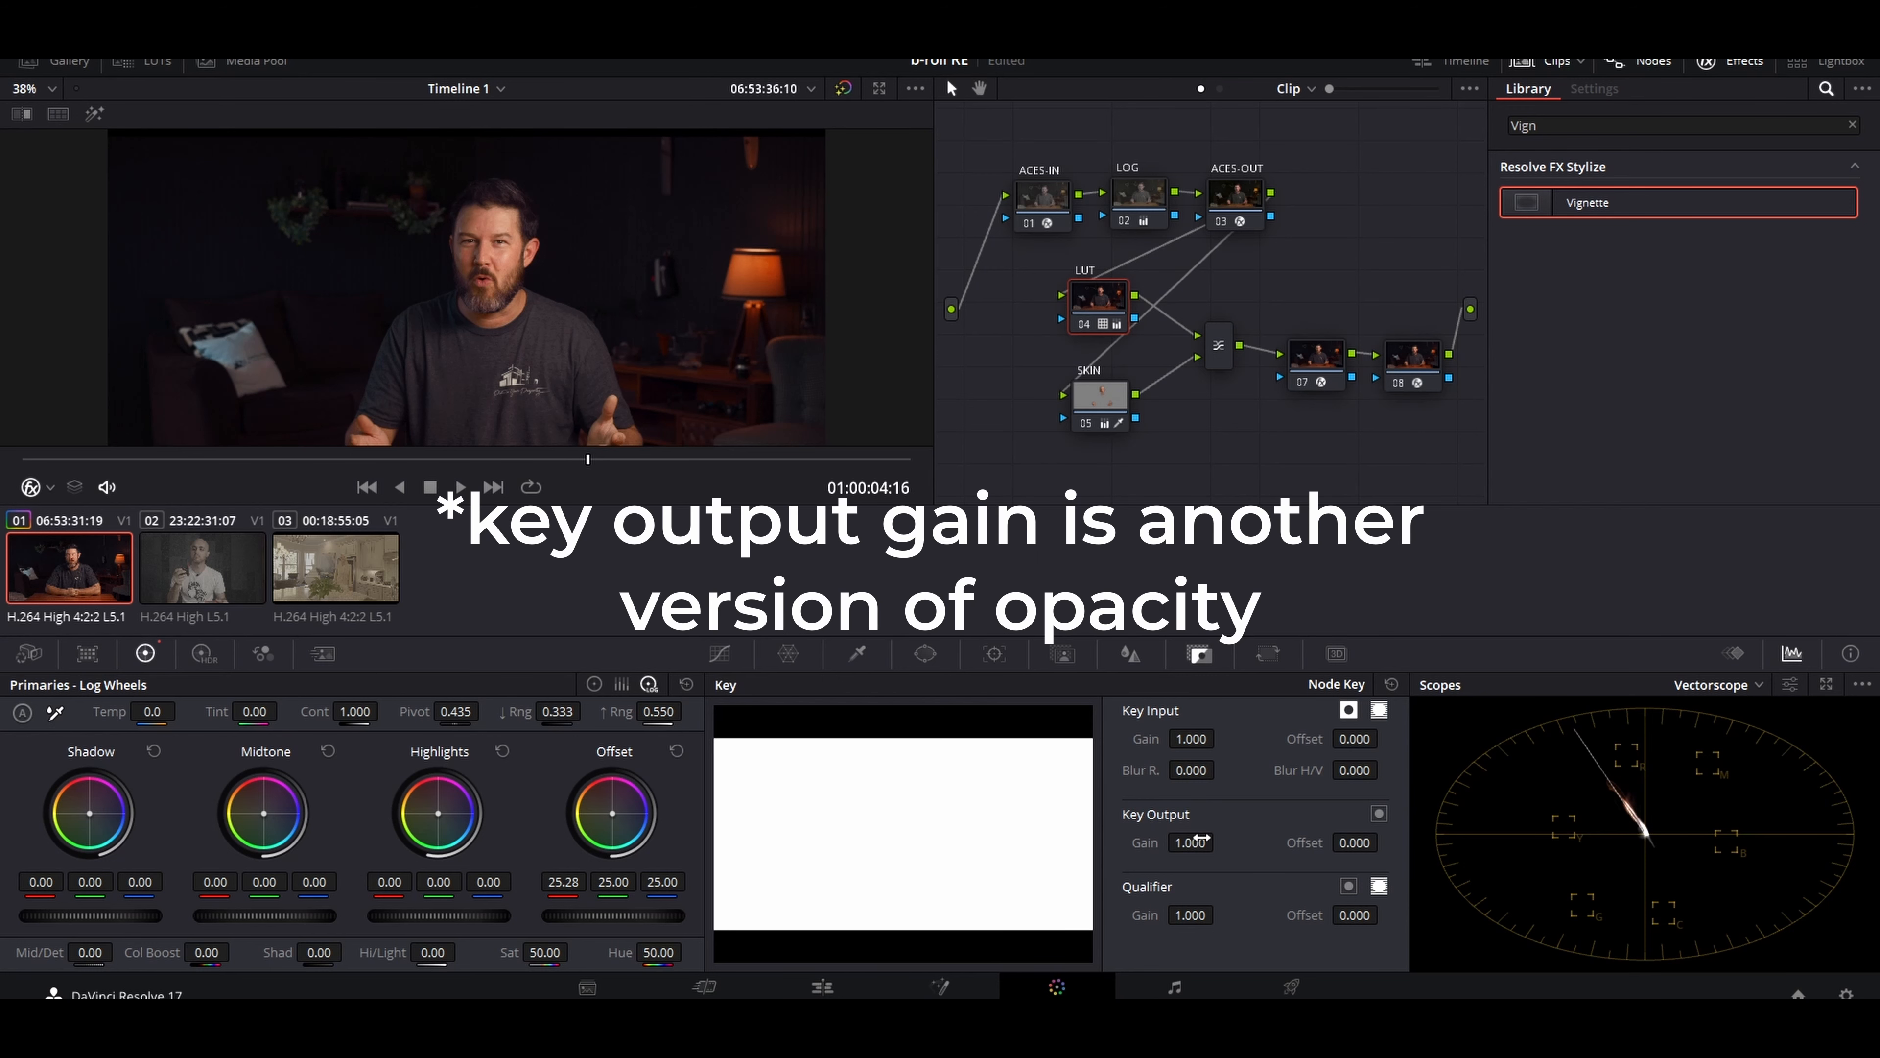
left_click_drag(1201, 838, 1219, 841)
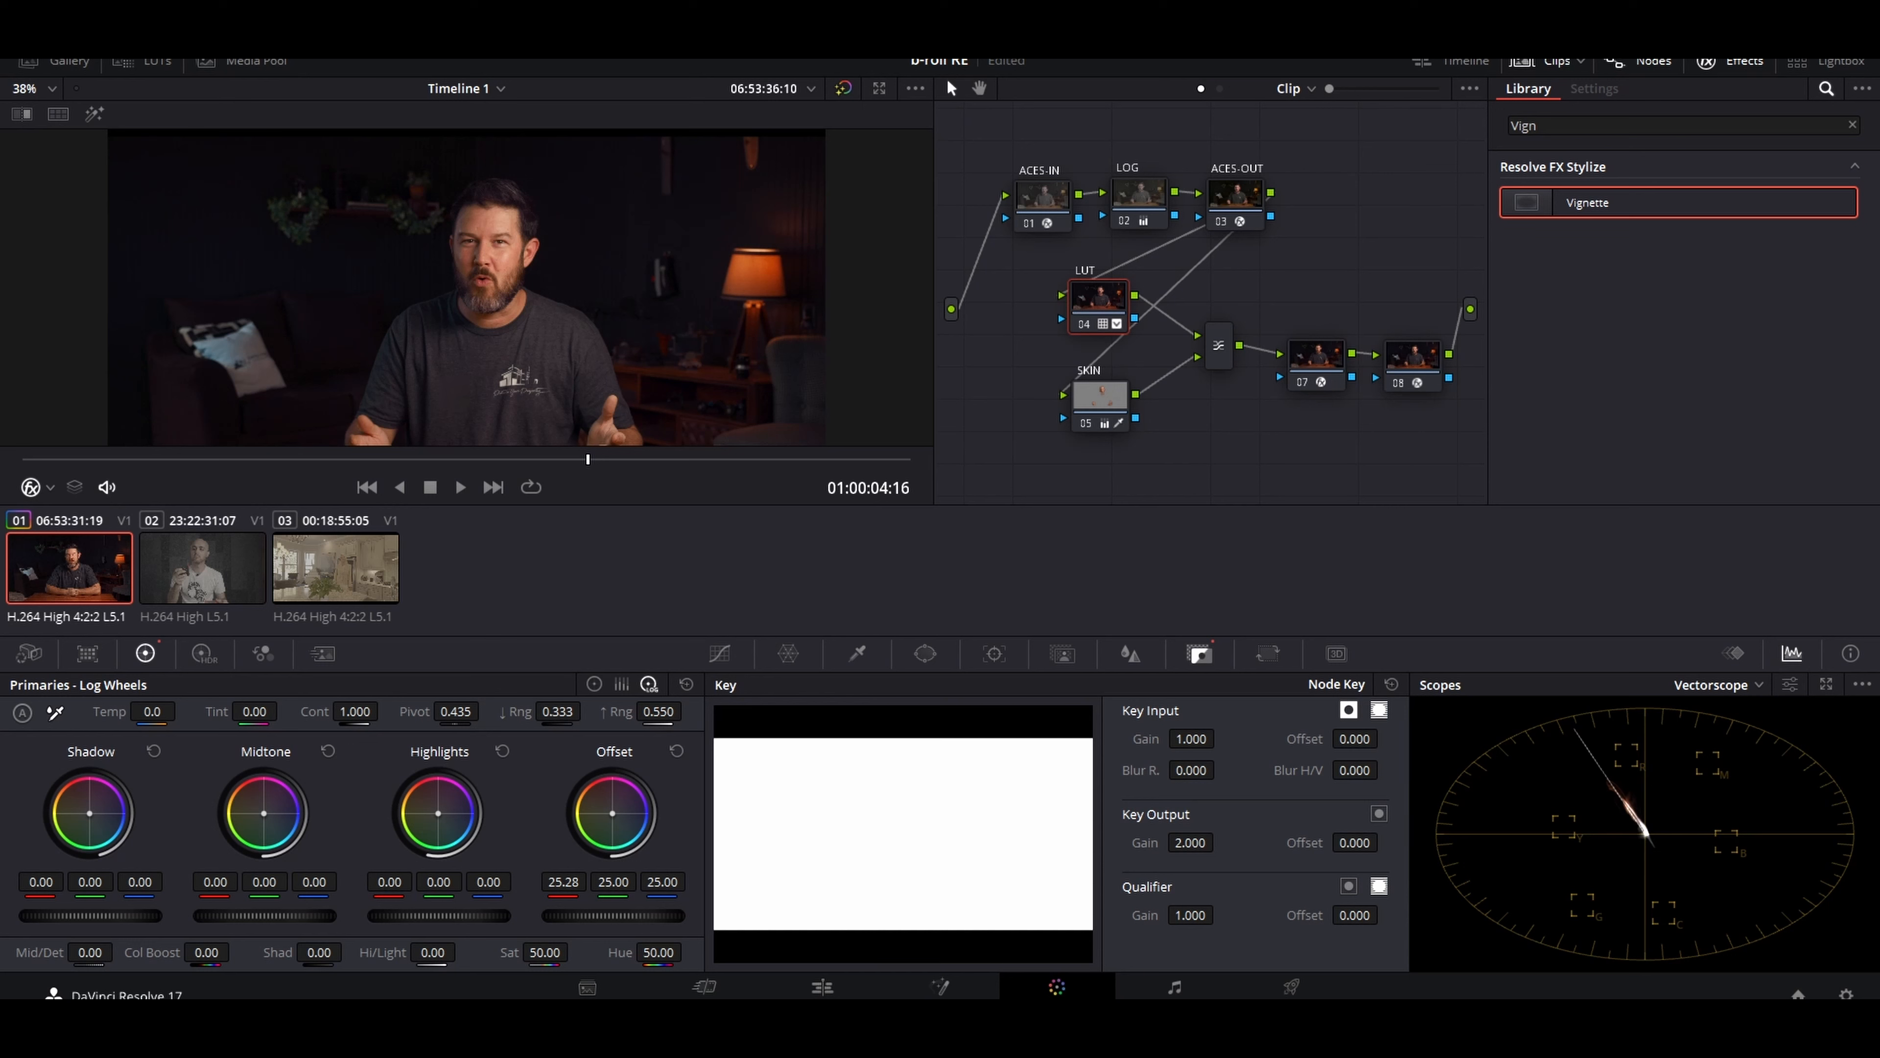
double_click(1210, 843)
left_click_drag(1209, 845, 1214, 843)
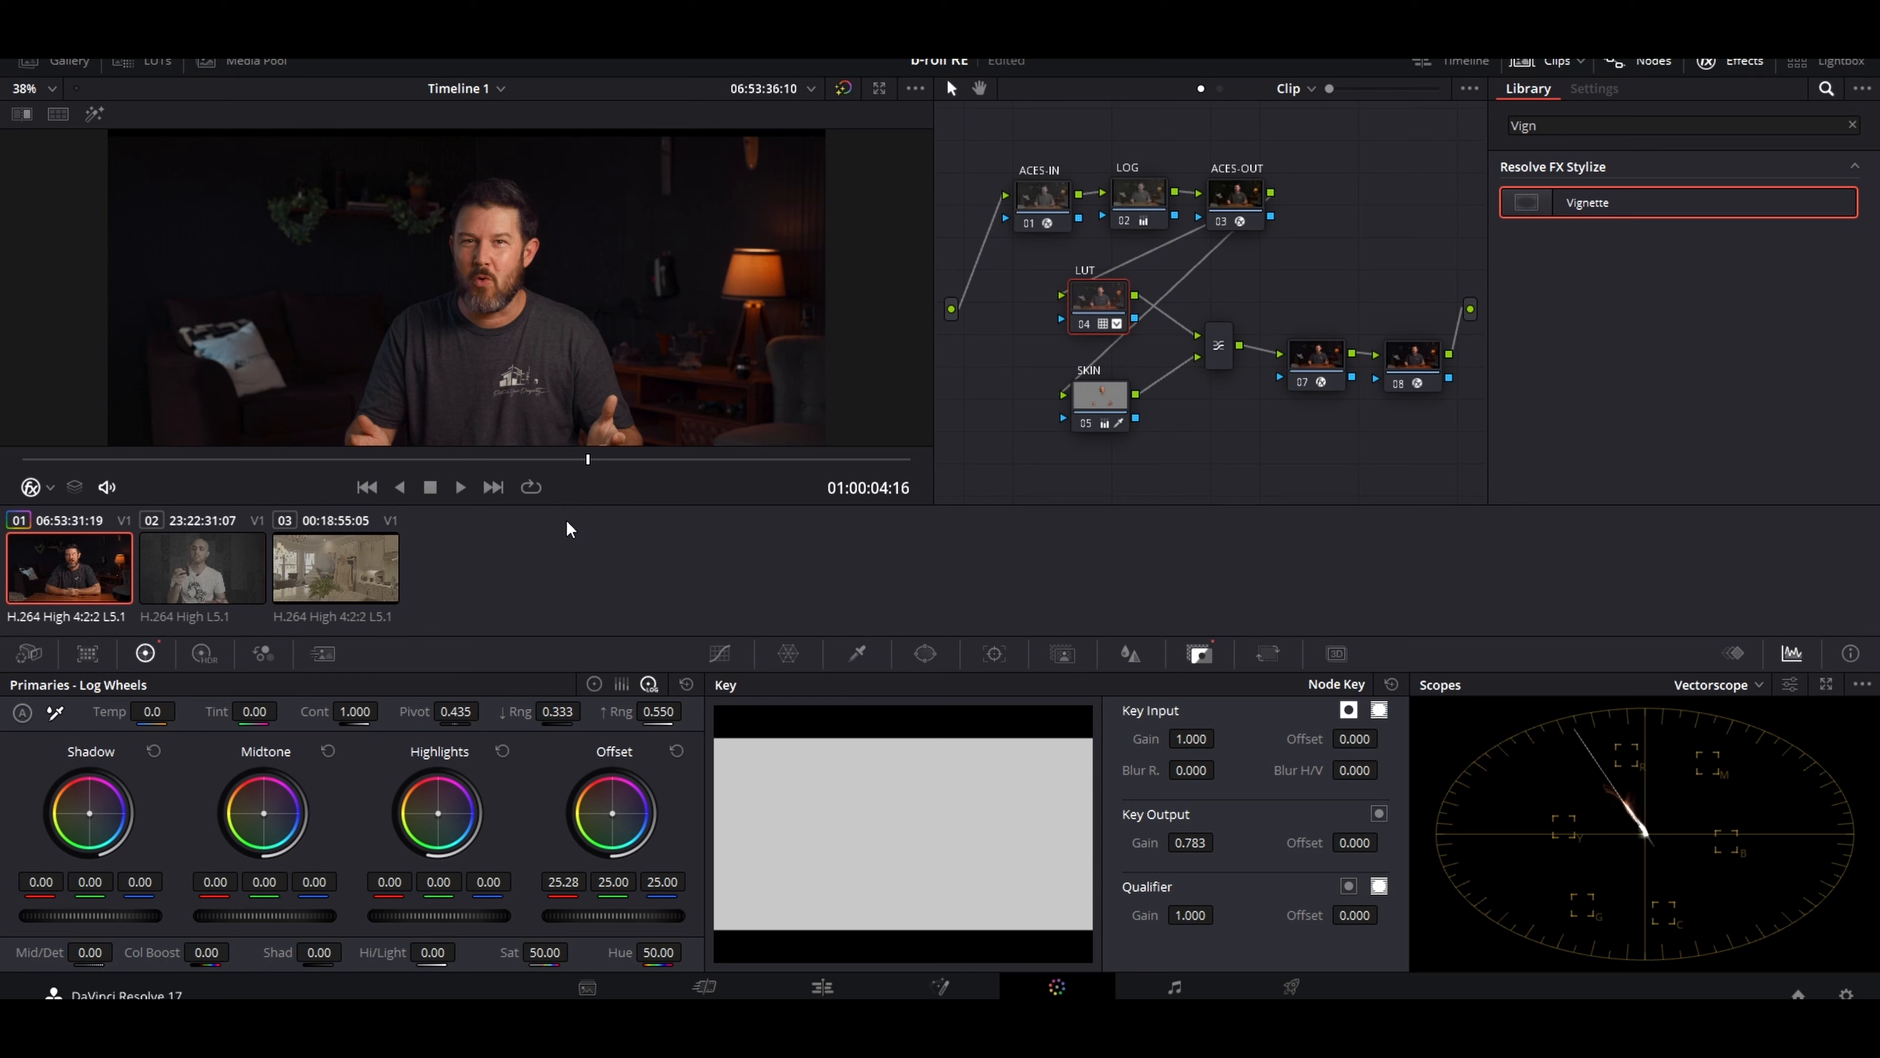
scroll(688, 317, "down", 3)
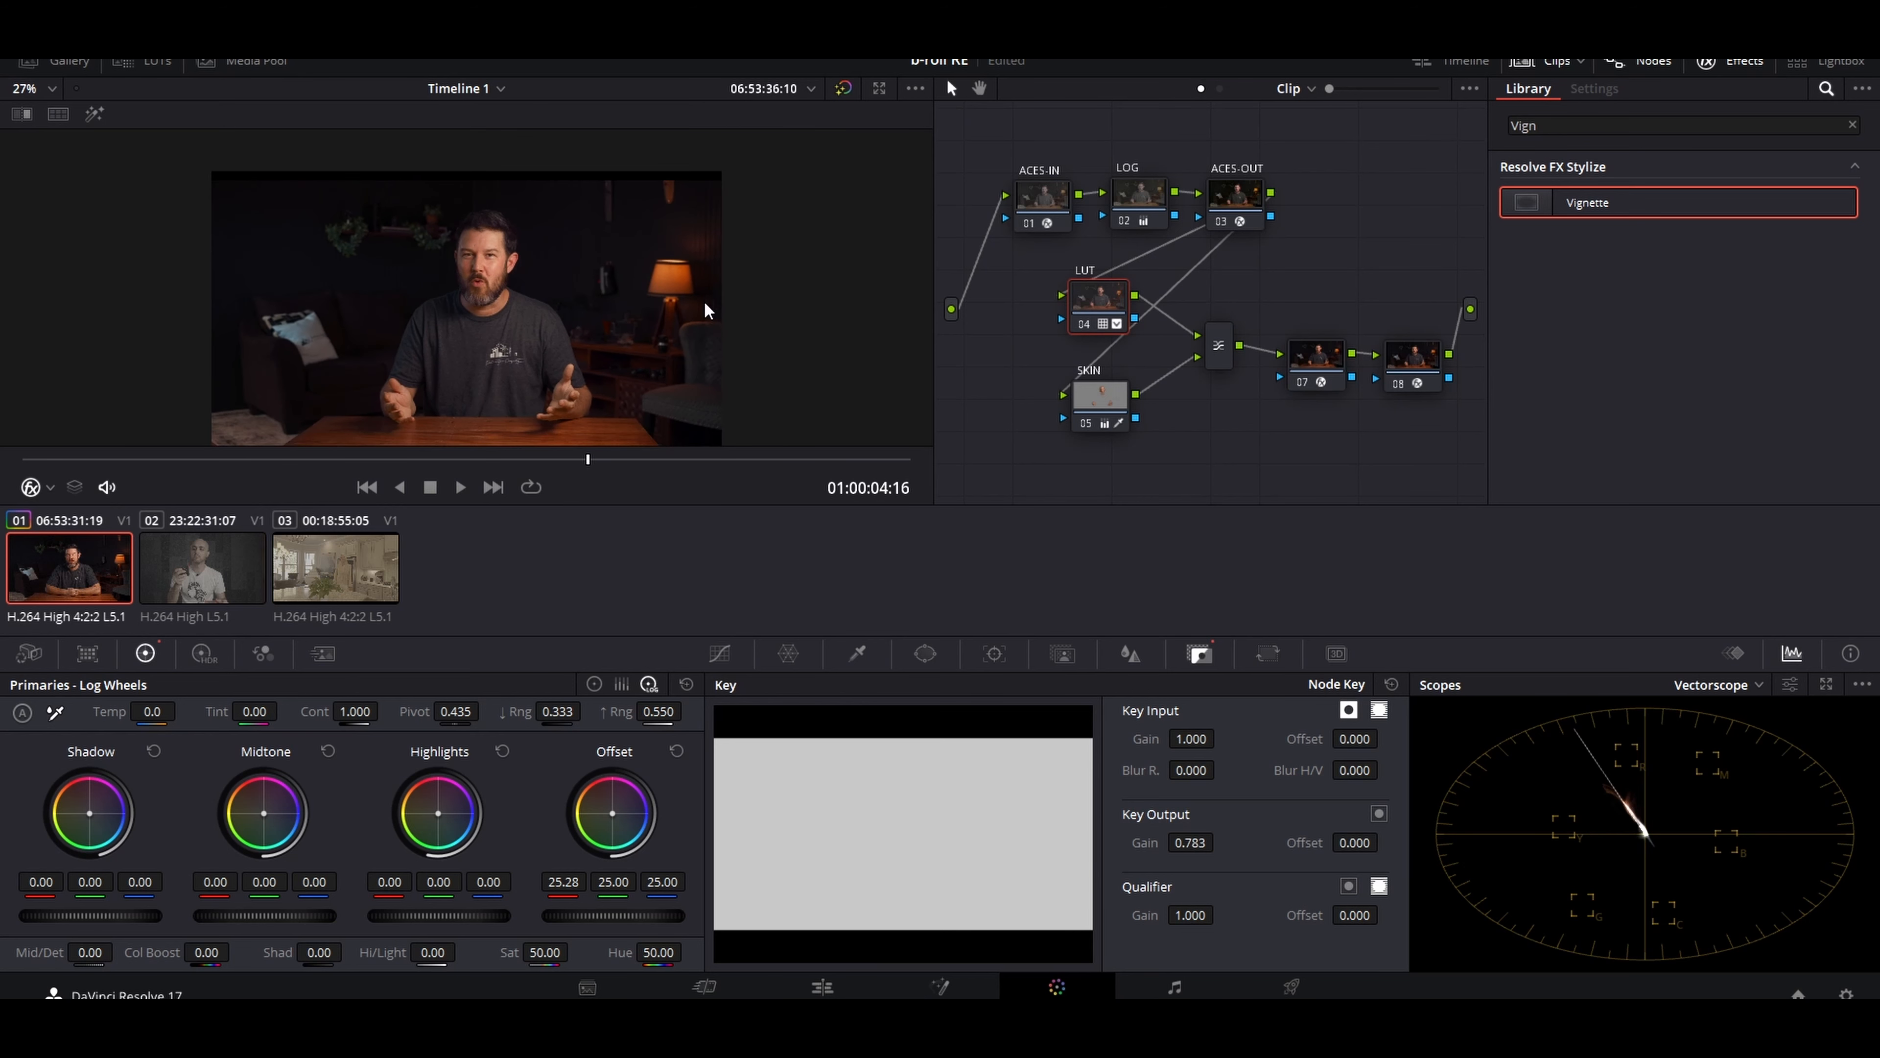
- Fit clip 02 in the viewer and copy the full grade from clip 01 onto it
left_click(206, 572)
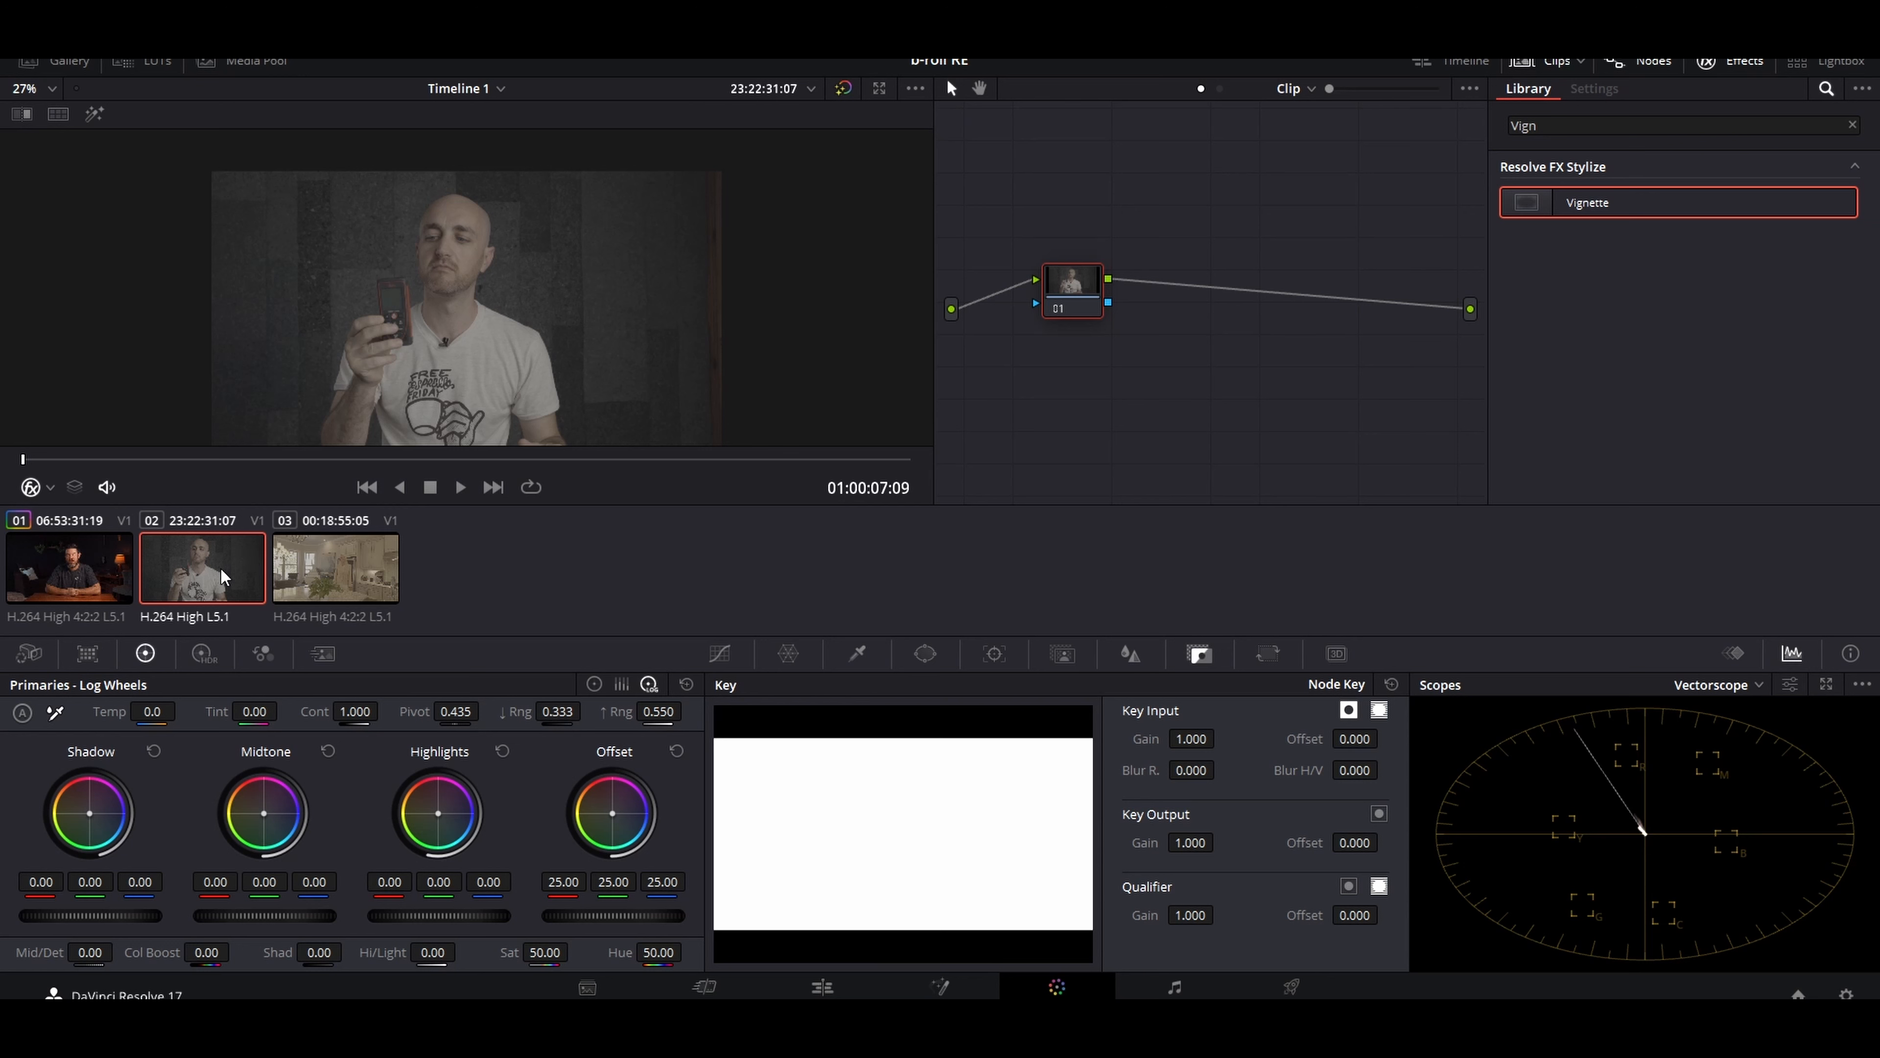
right_click(499, 349)
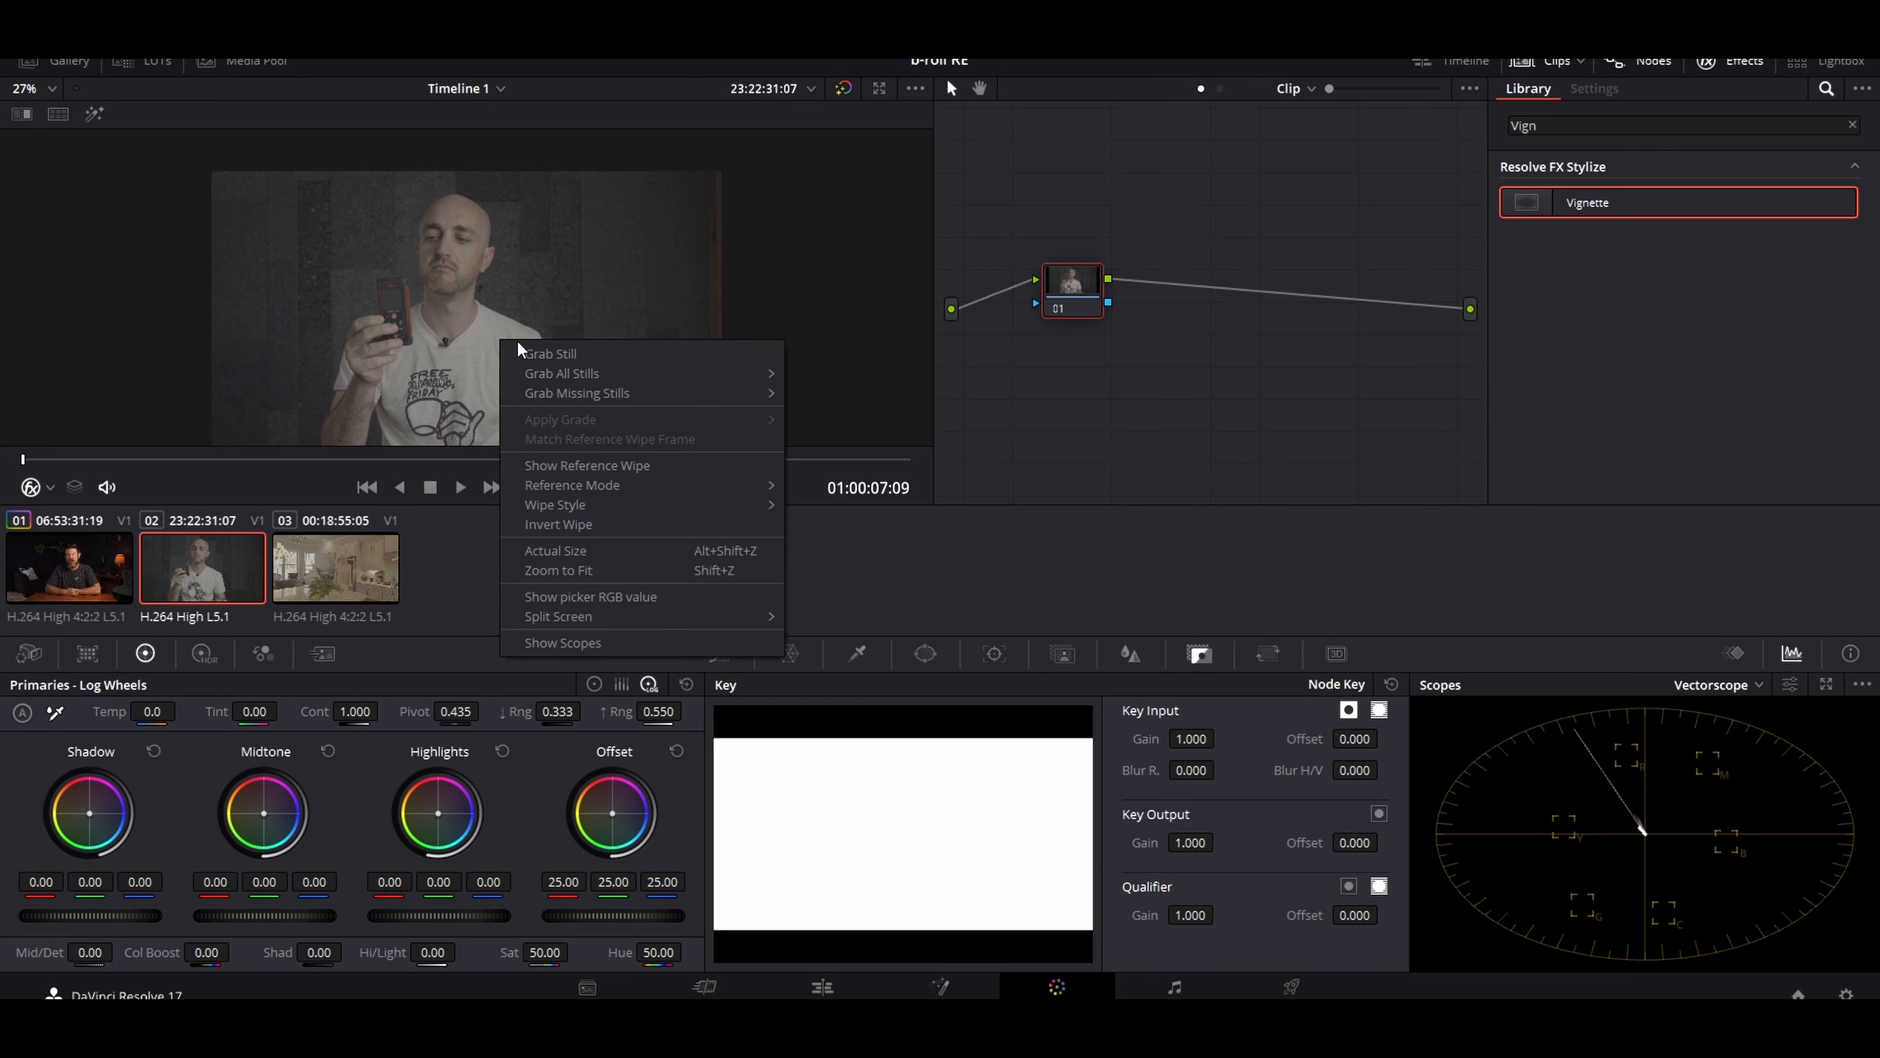
left_click(610, 572)
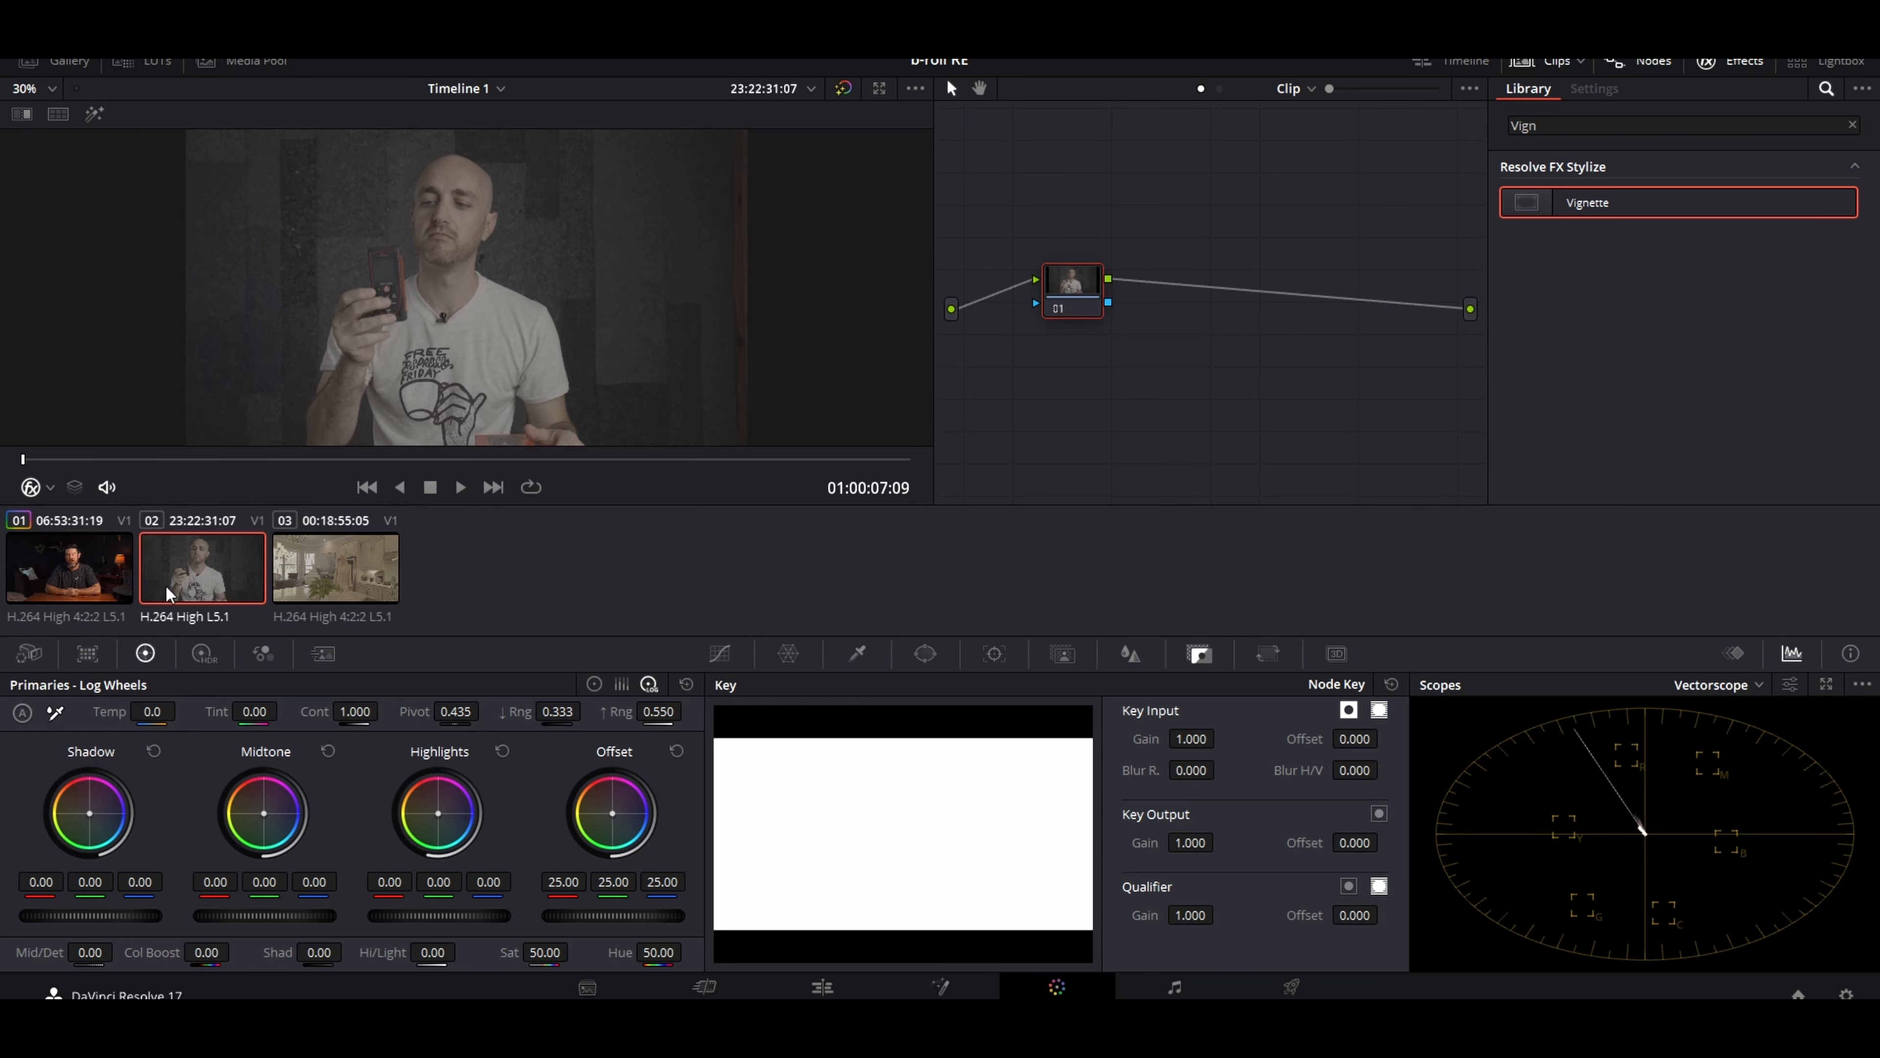
middle_click(74, 574)
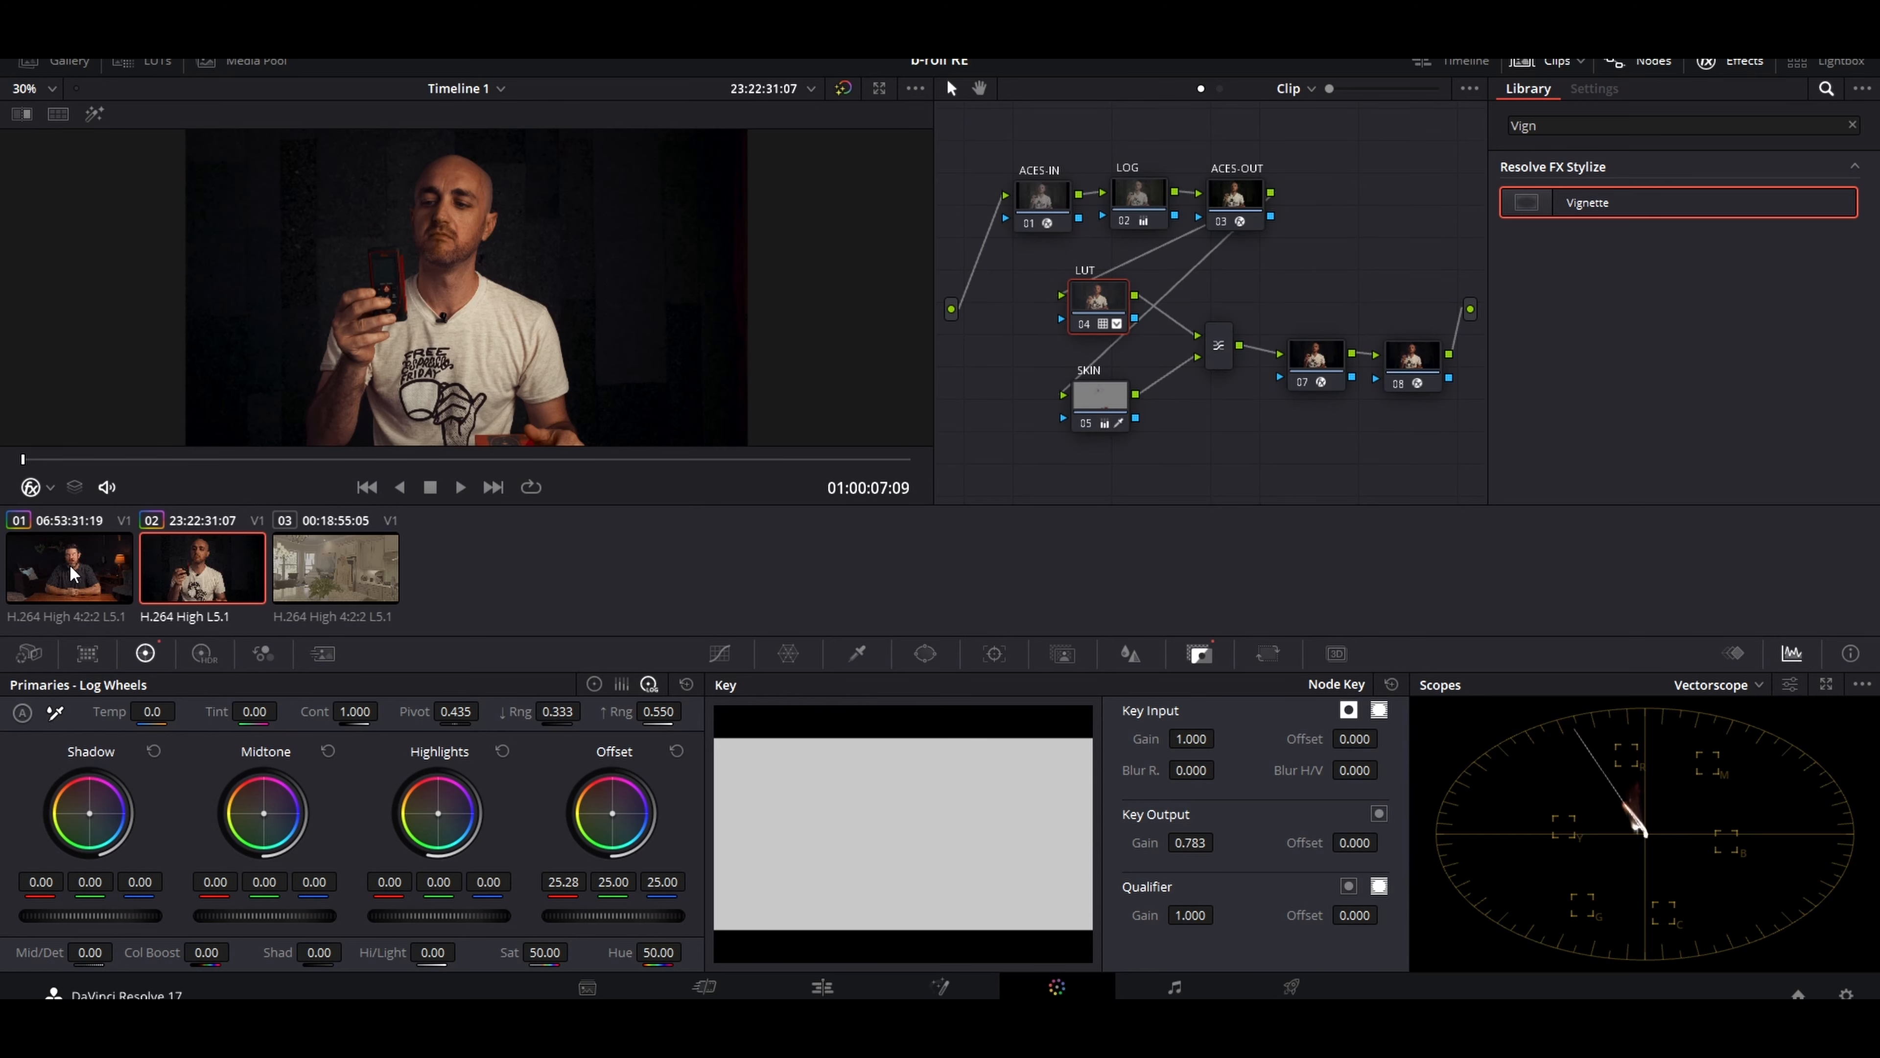
scroll(554, 377, "down", 1)
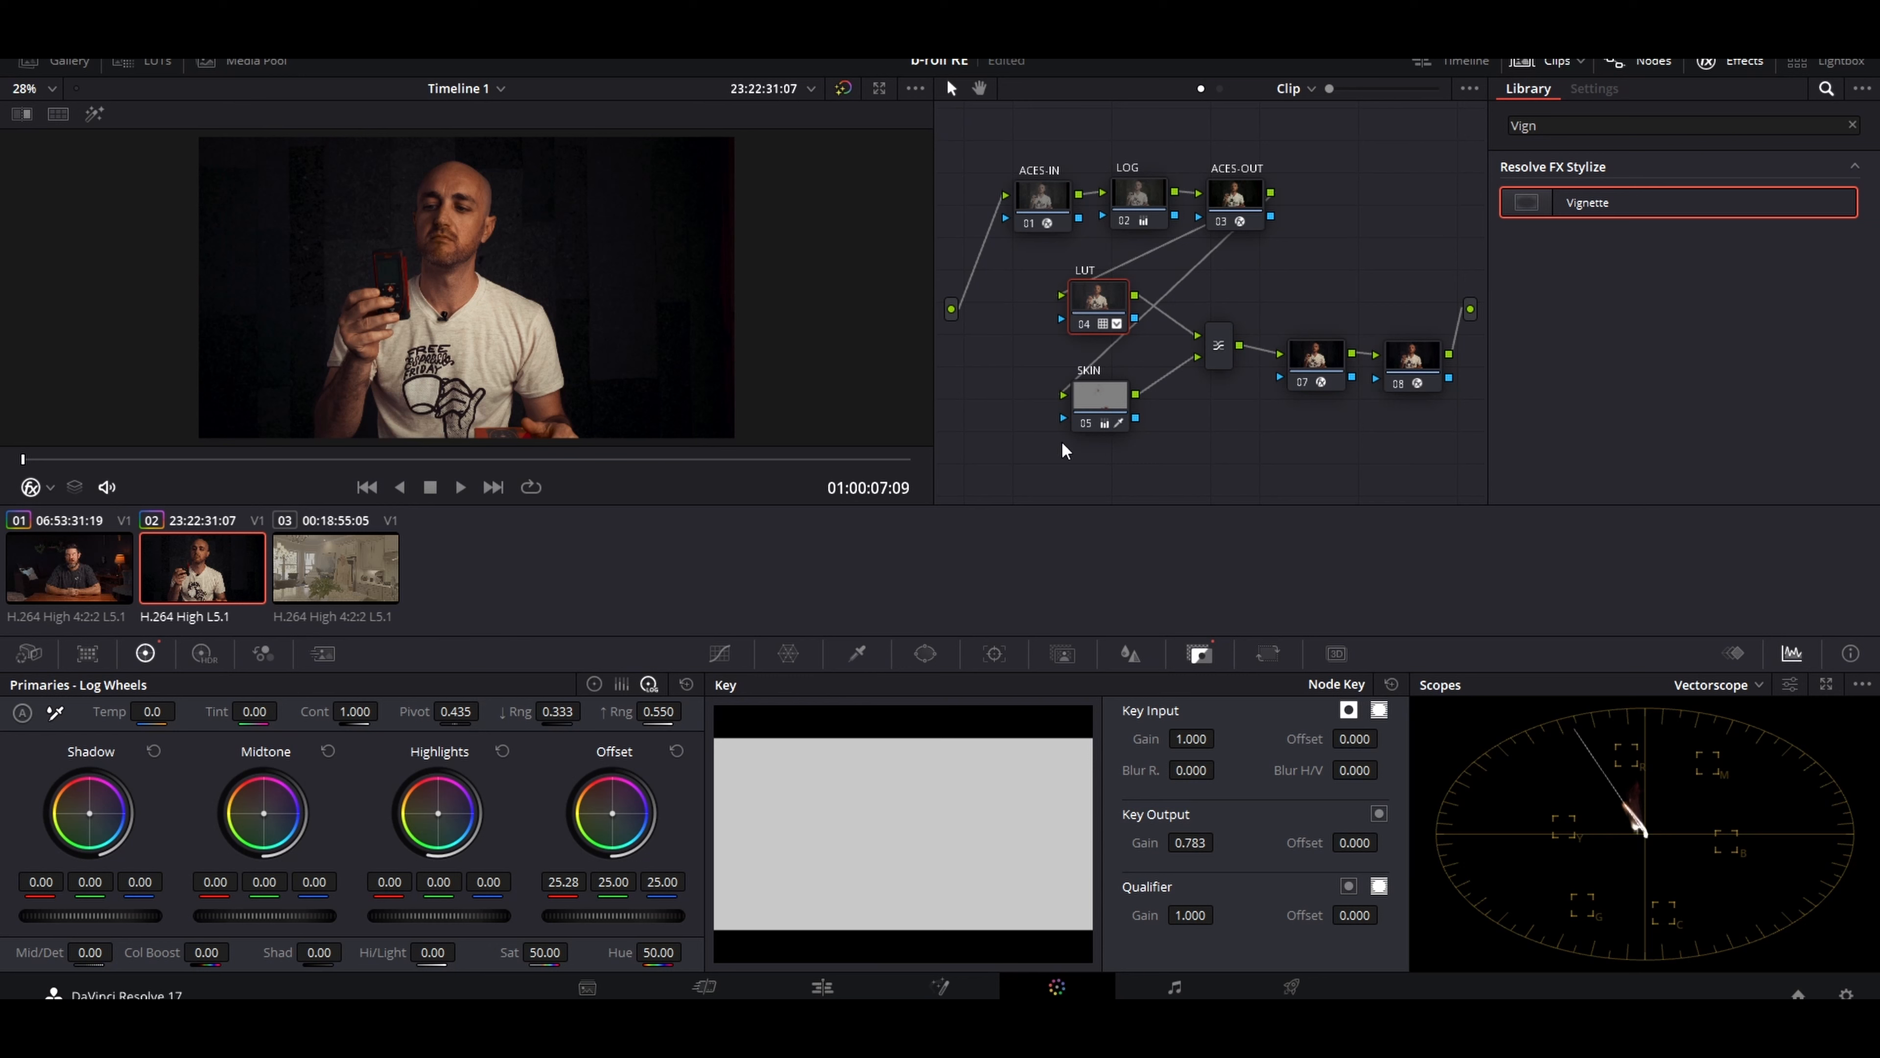
- Disable the SKIN and LUT nodes on clip 02
left_click_drag(1096, 402, 1094, 393)
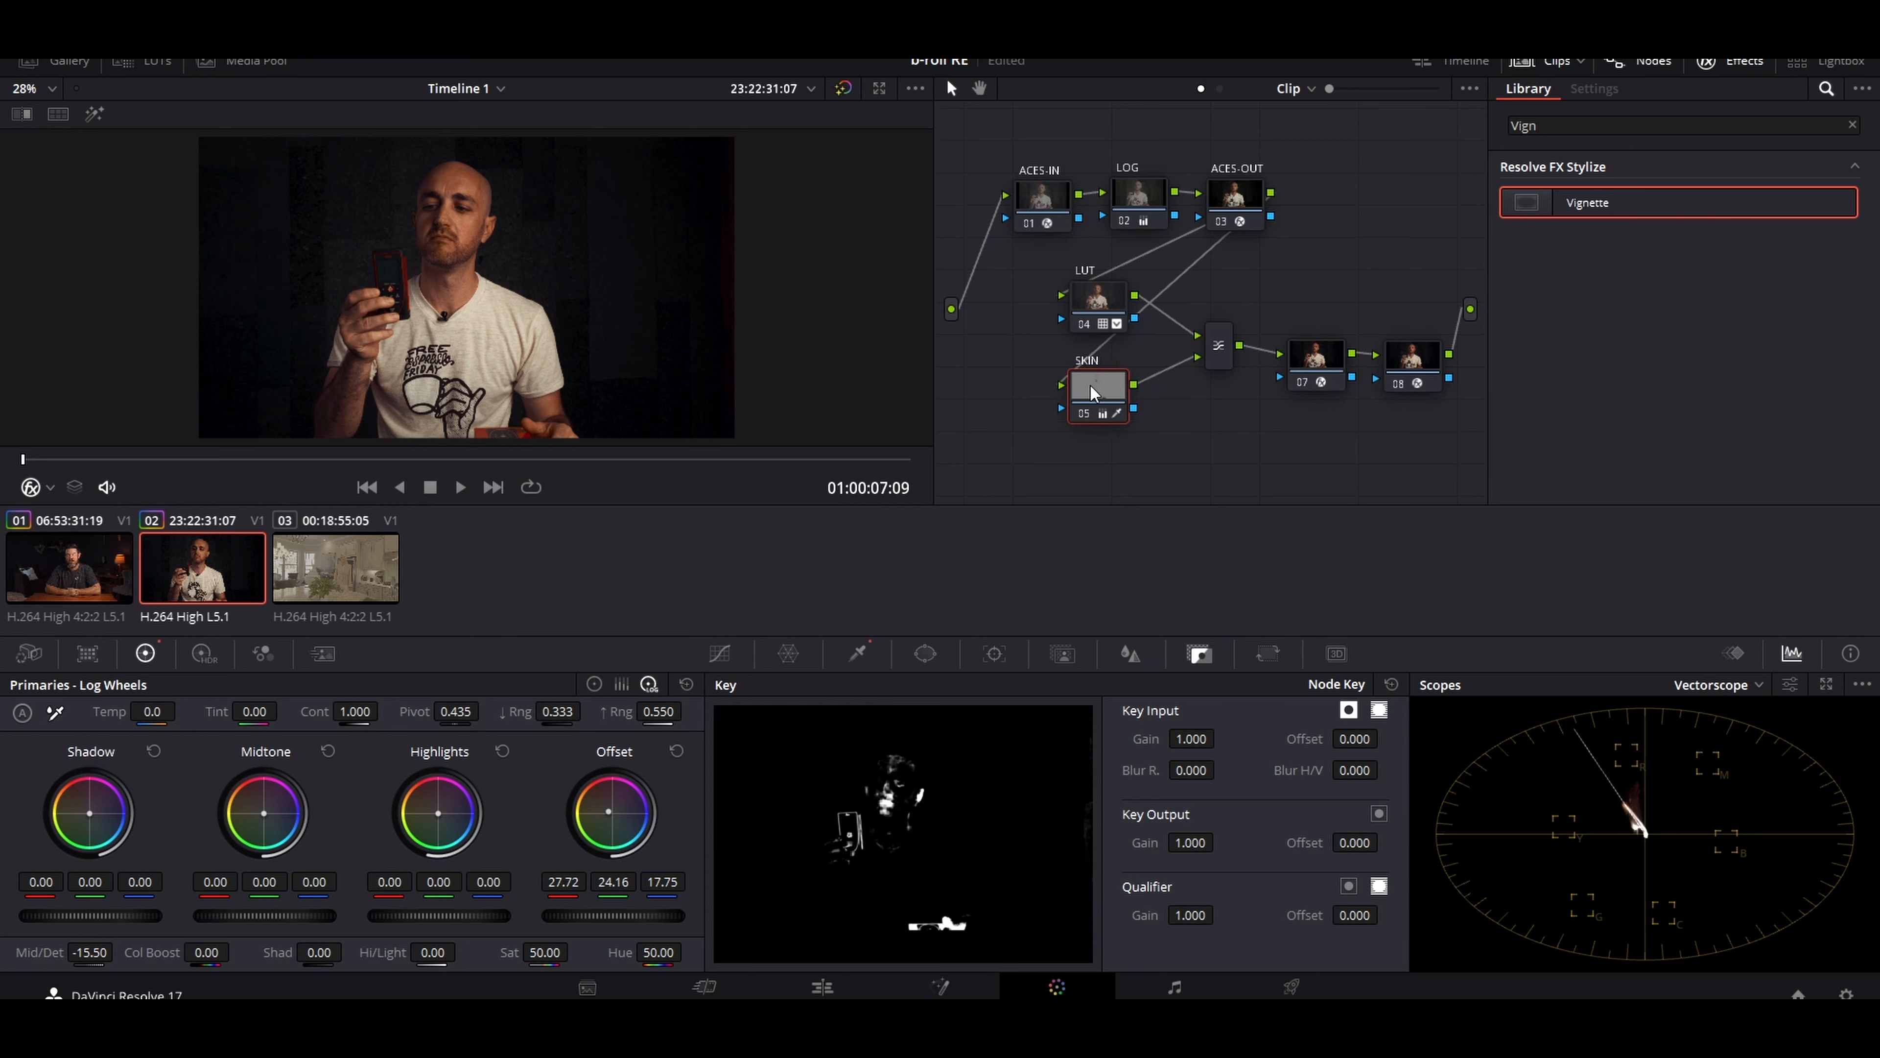
left_click(1083, 413)
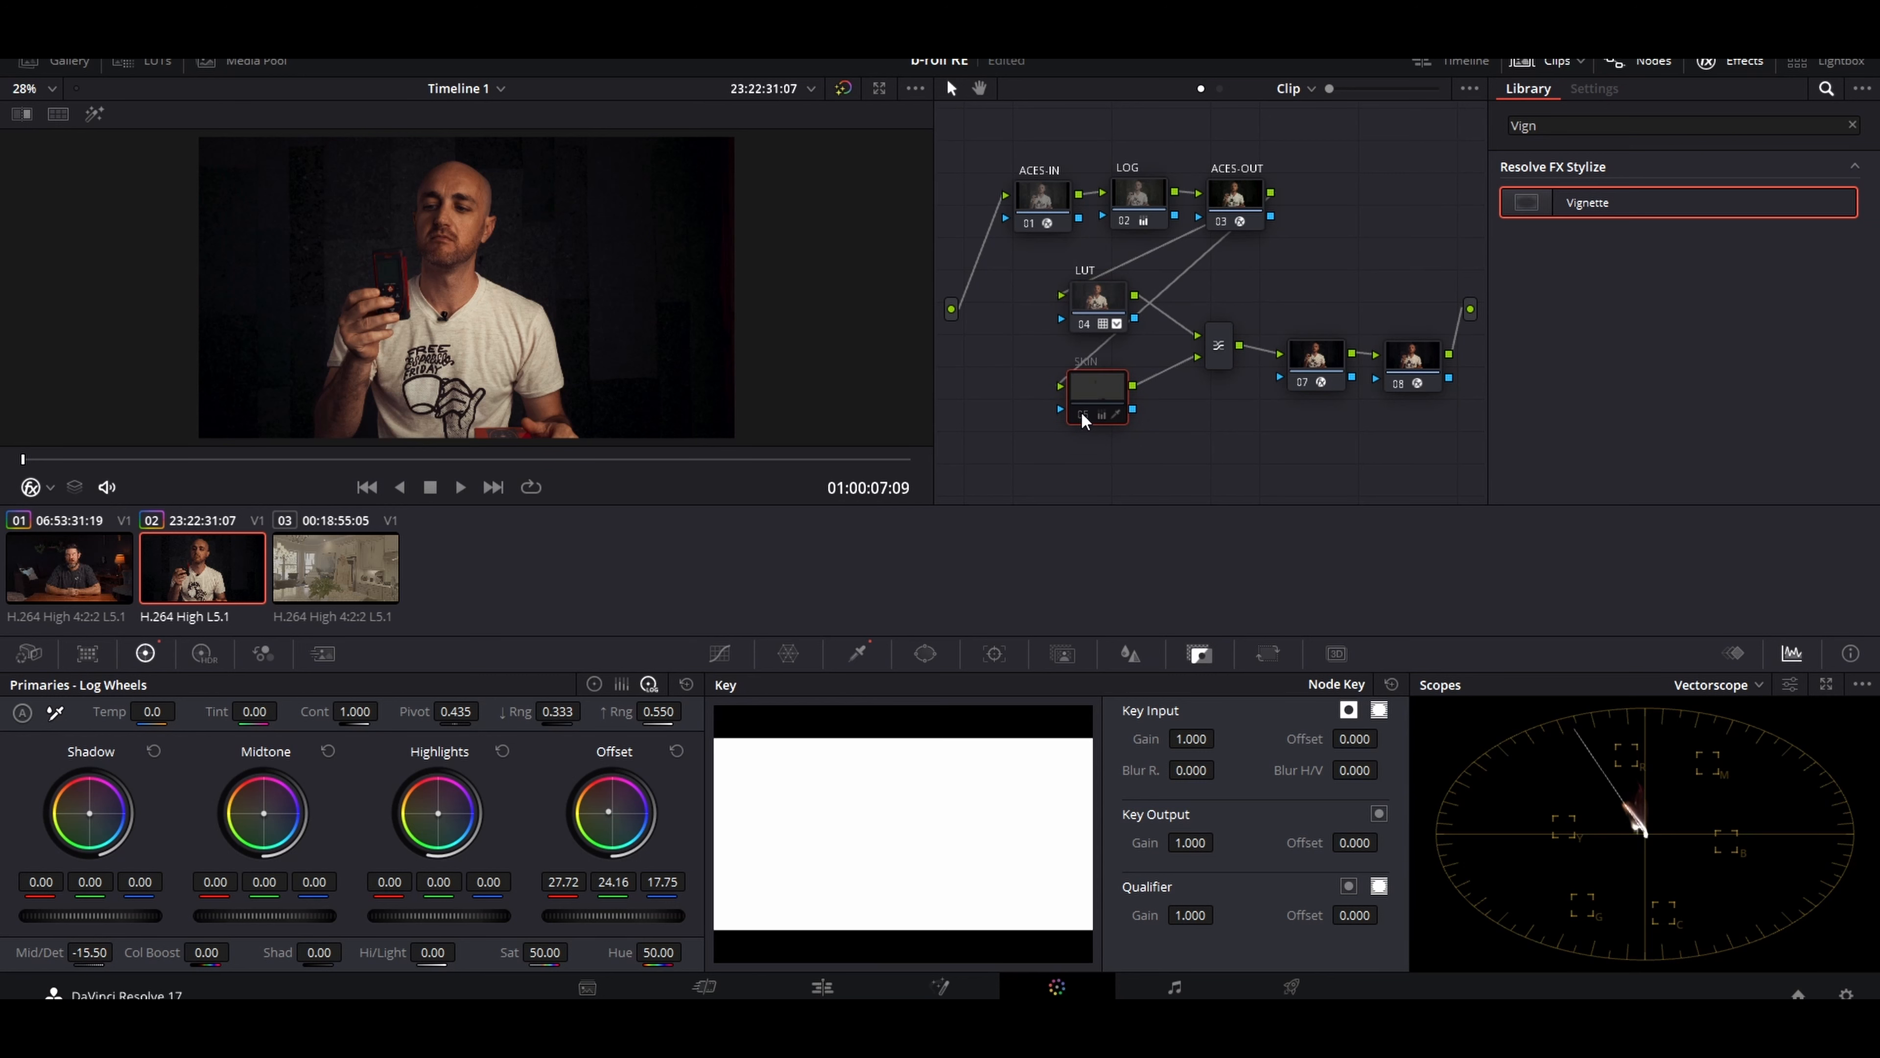
left_click(1086, 327)
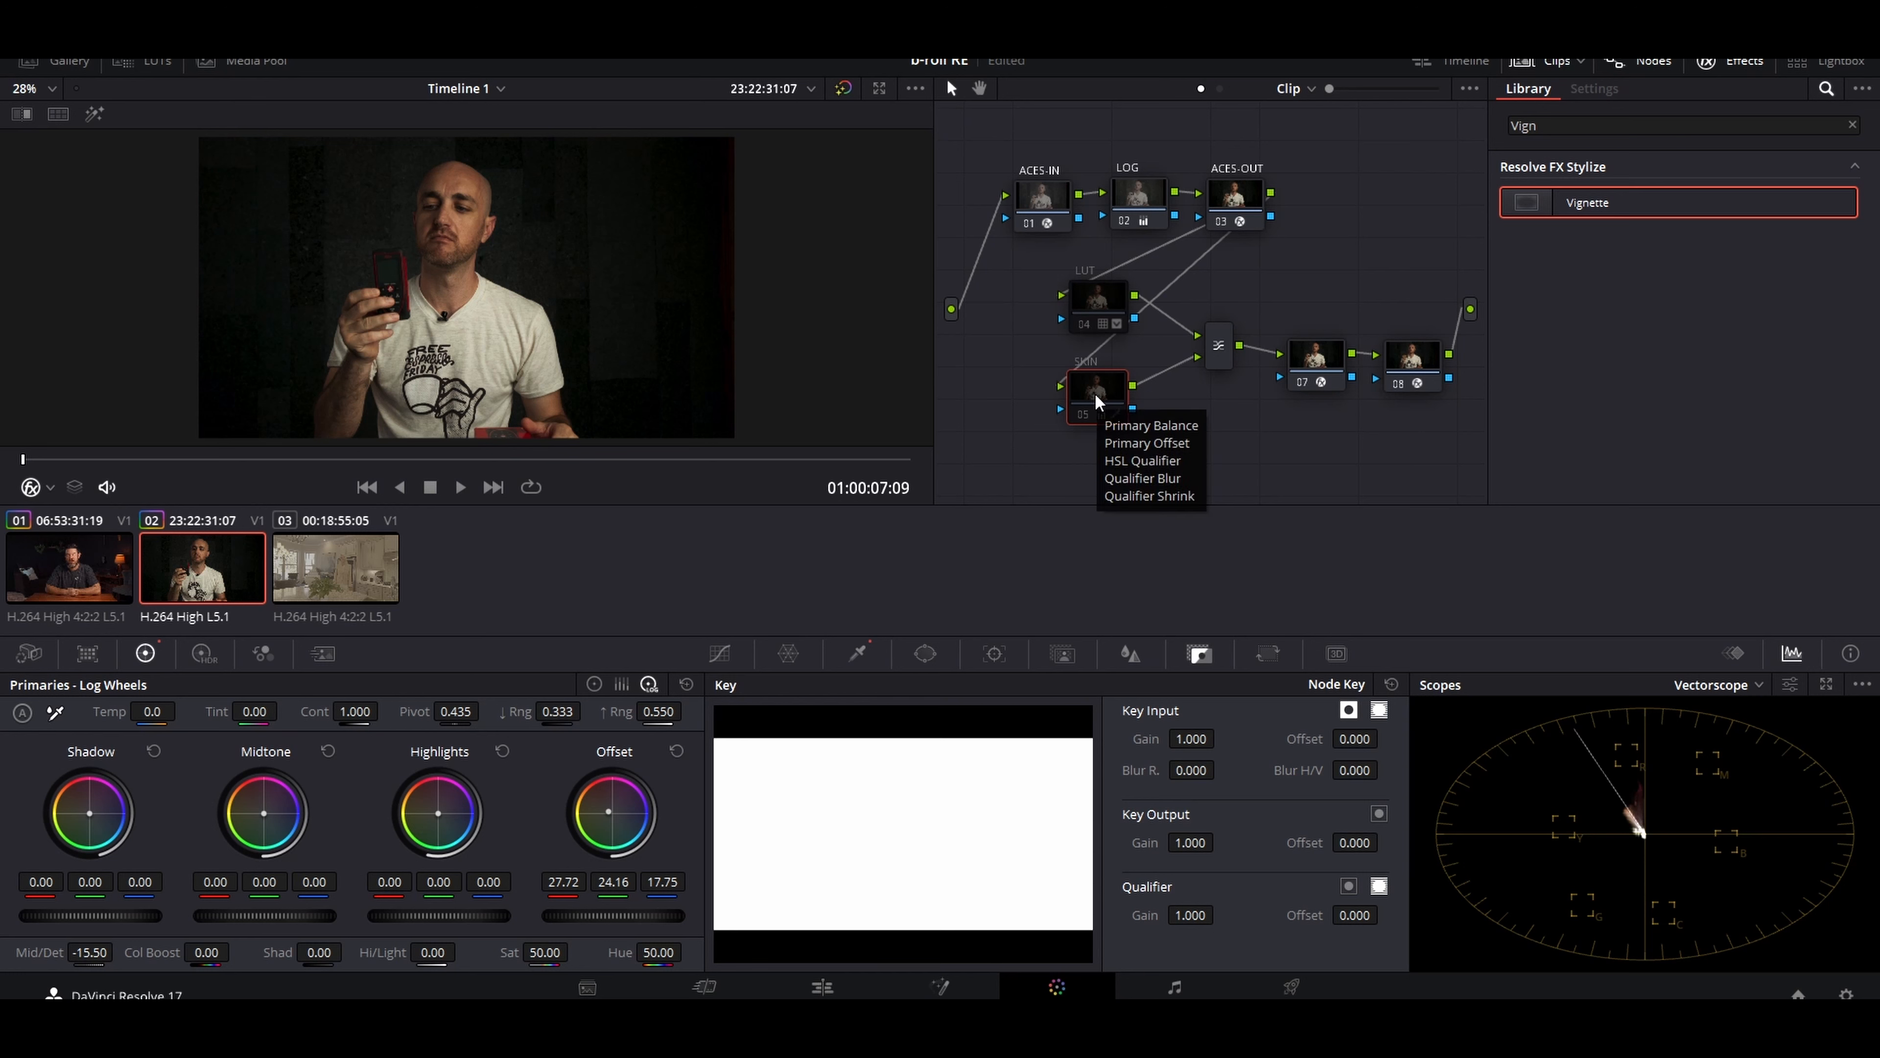
- Set the Input Transform of the ACES-IN node's ACES Transform to Sony SLog2 (Daylight)
left_click(1042, 199)
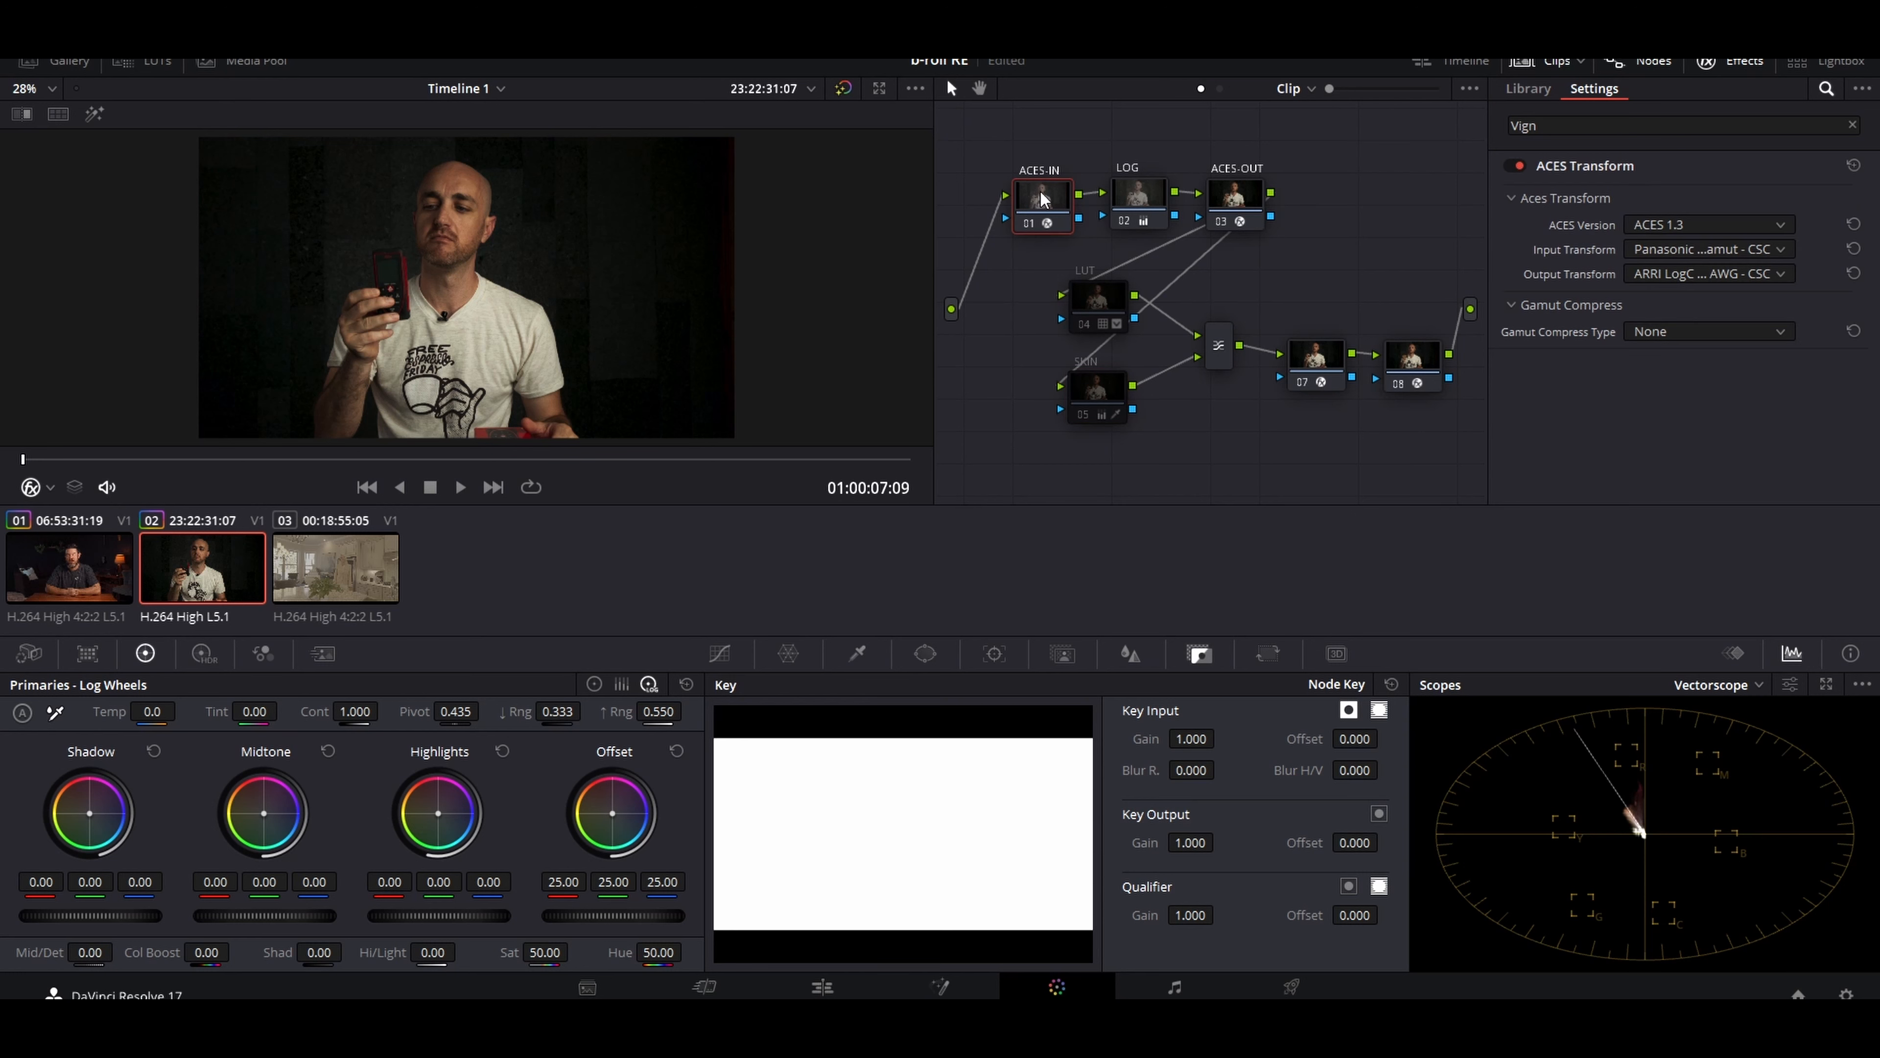
left_click(1727, 249)
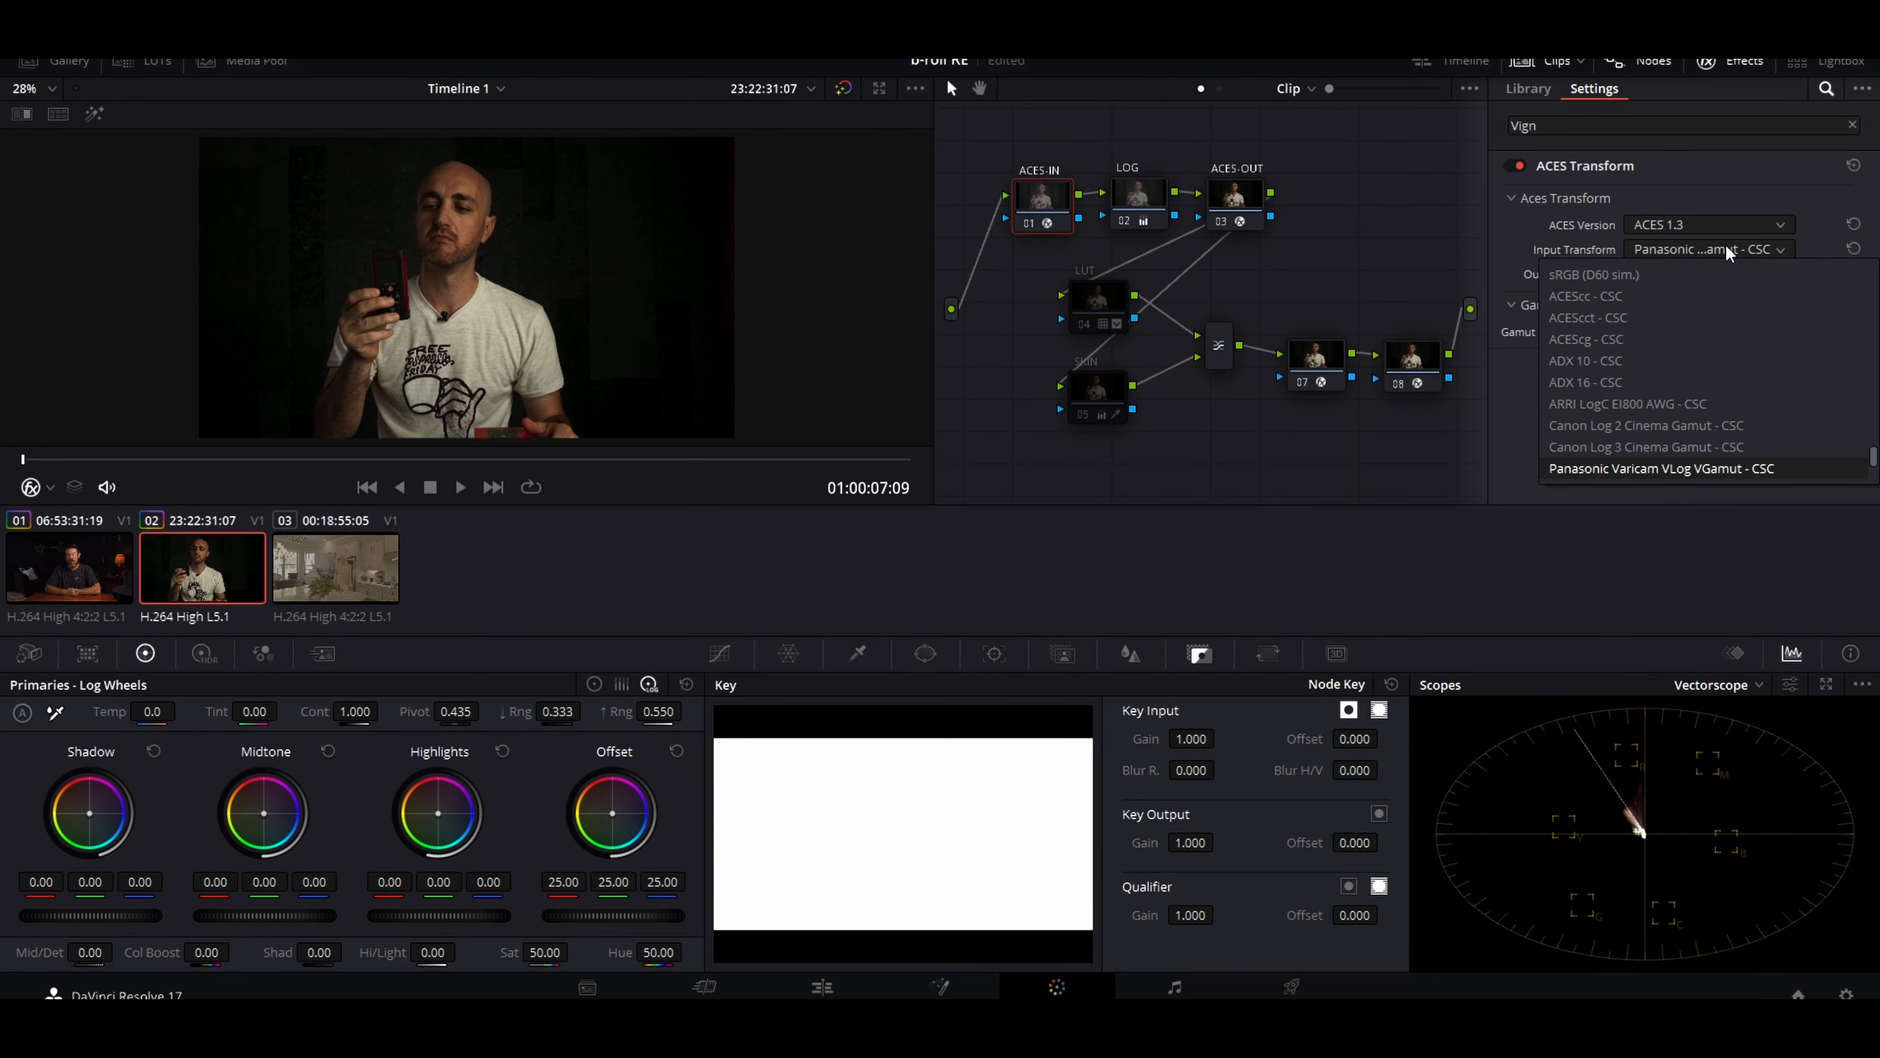
scroll(1698, 415, "up", 10)
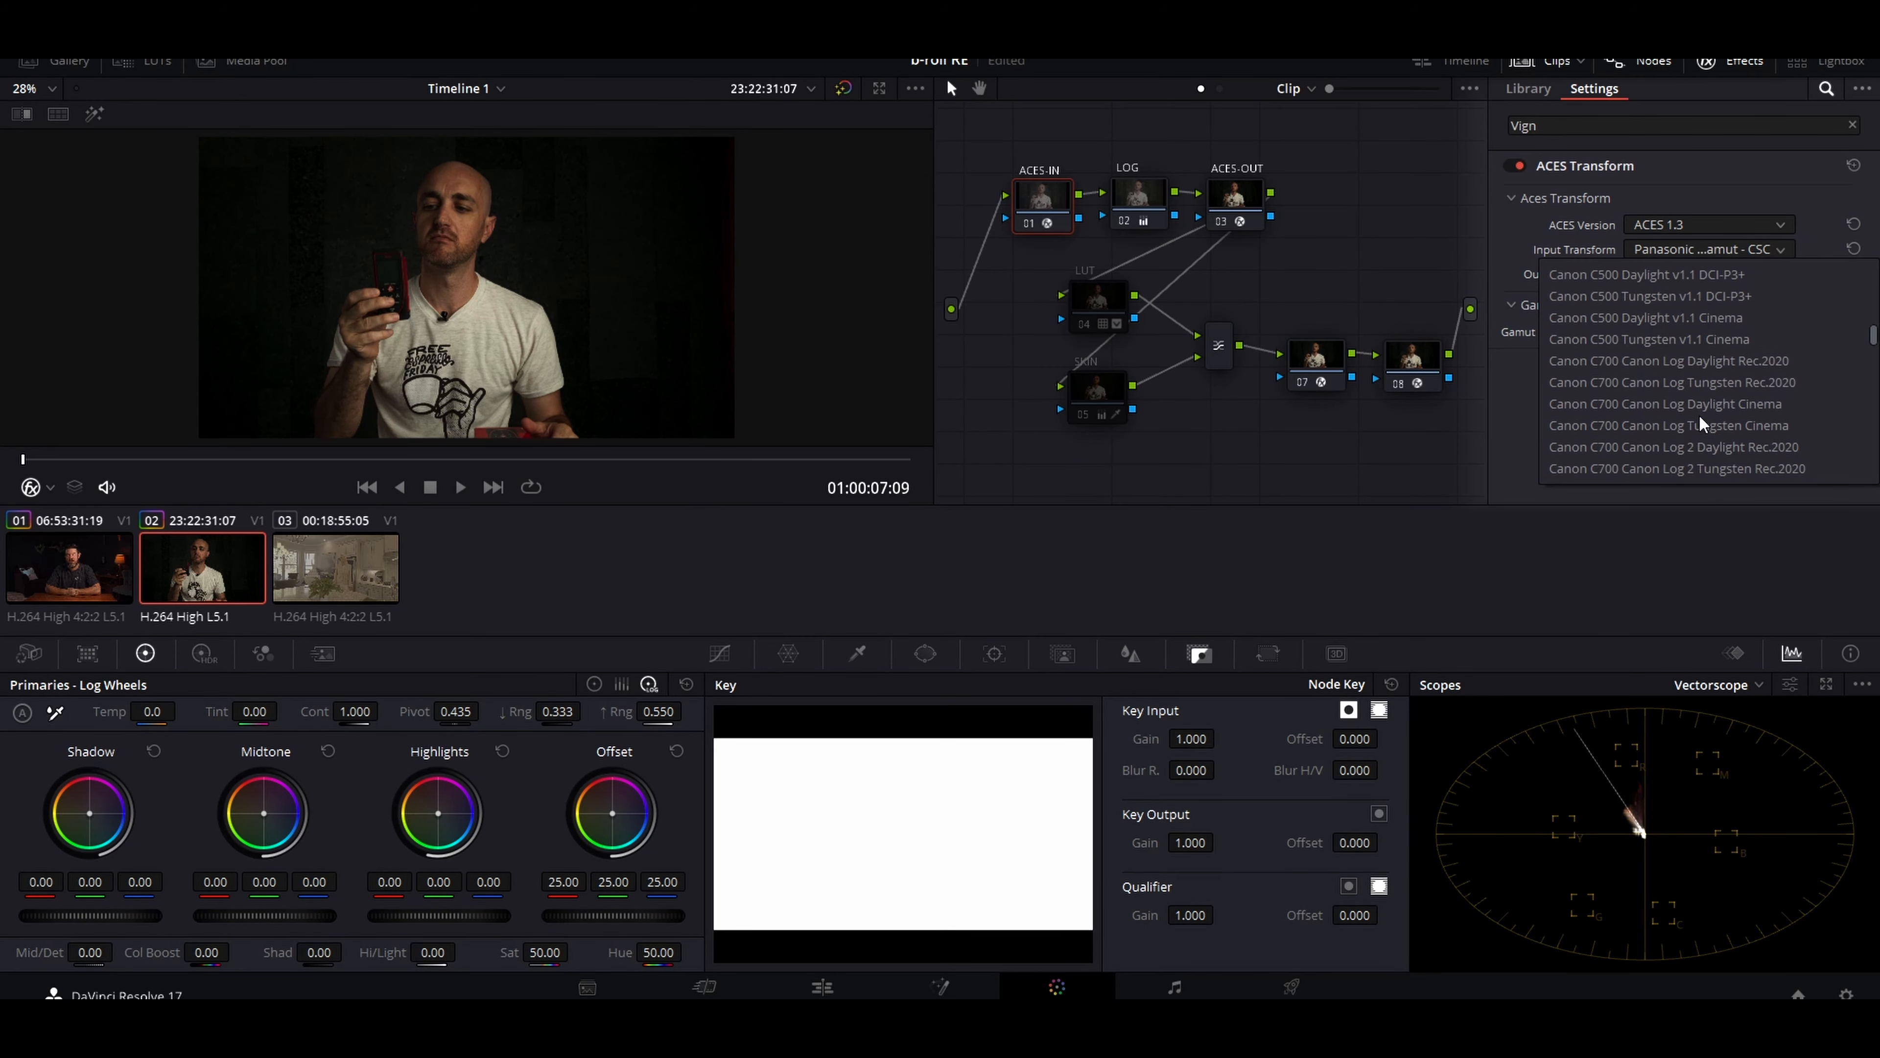
scroll(1699, 415, "up", 10)
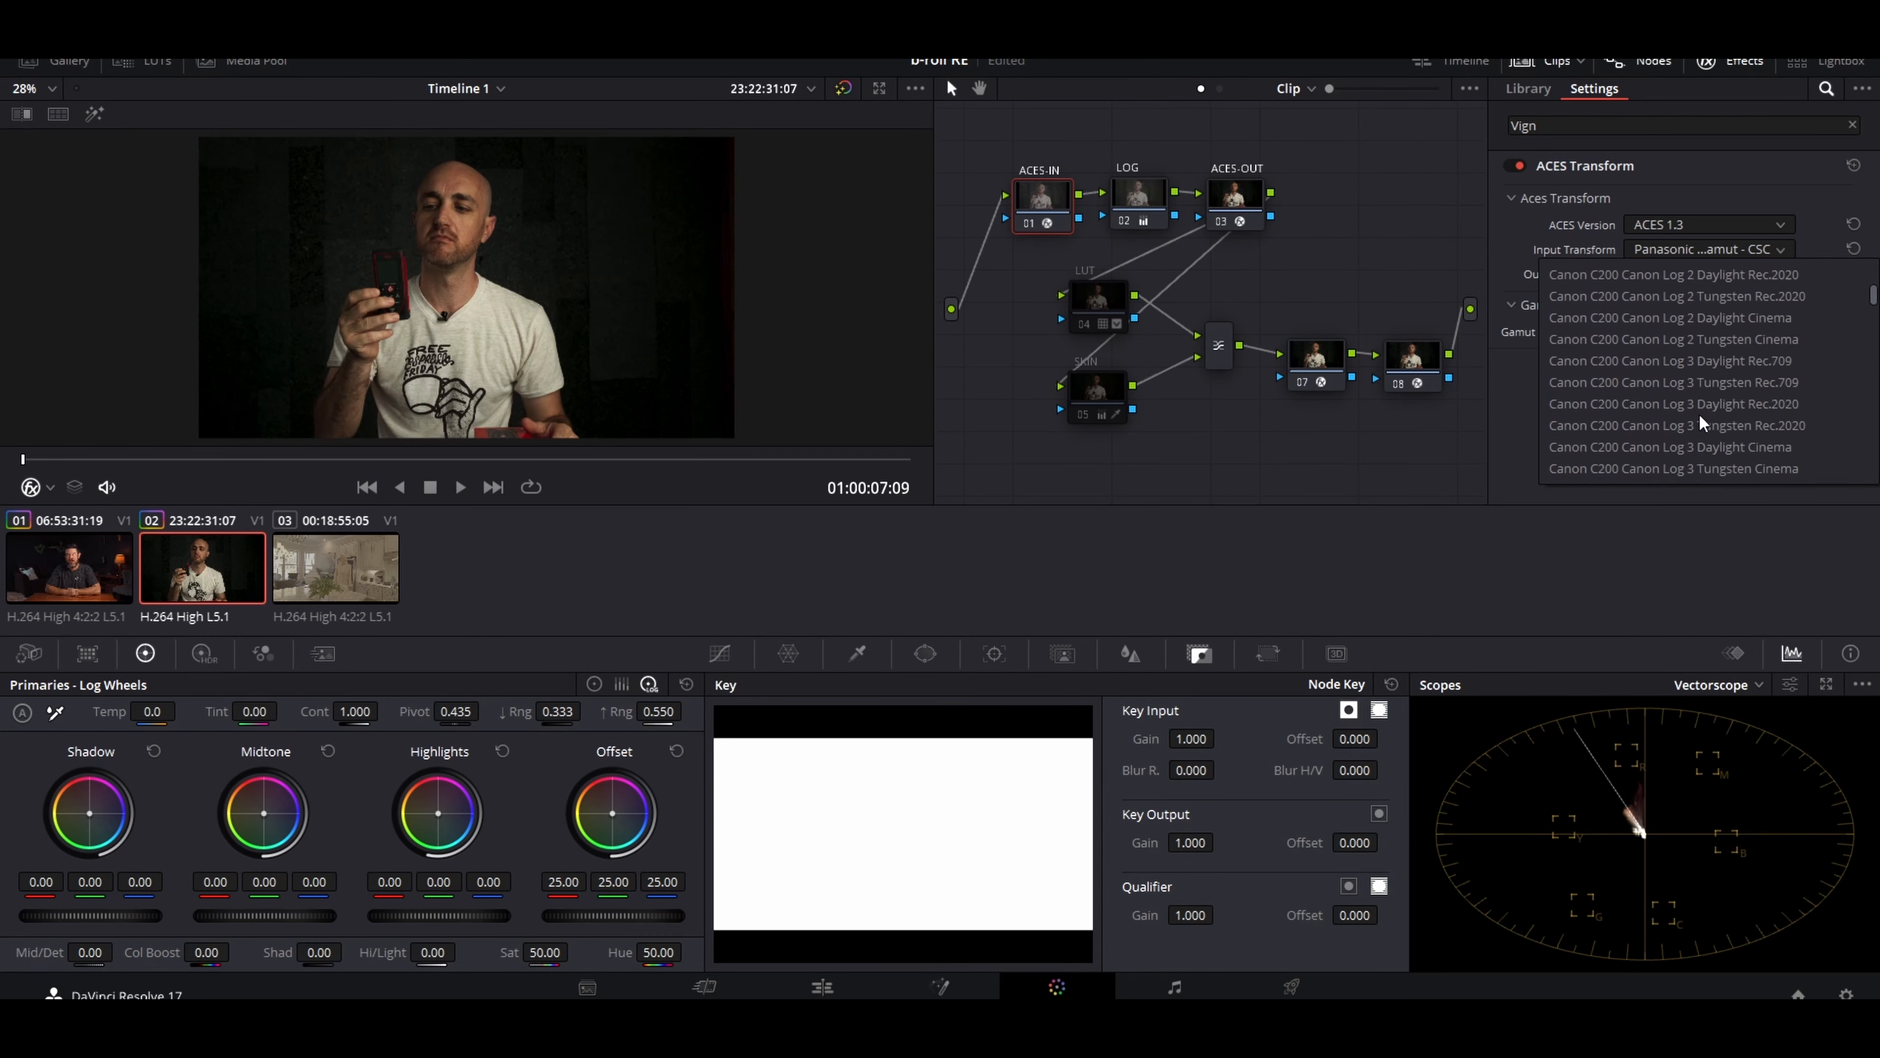
scroll(1698, 414, "down", 15)
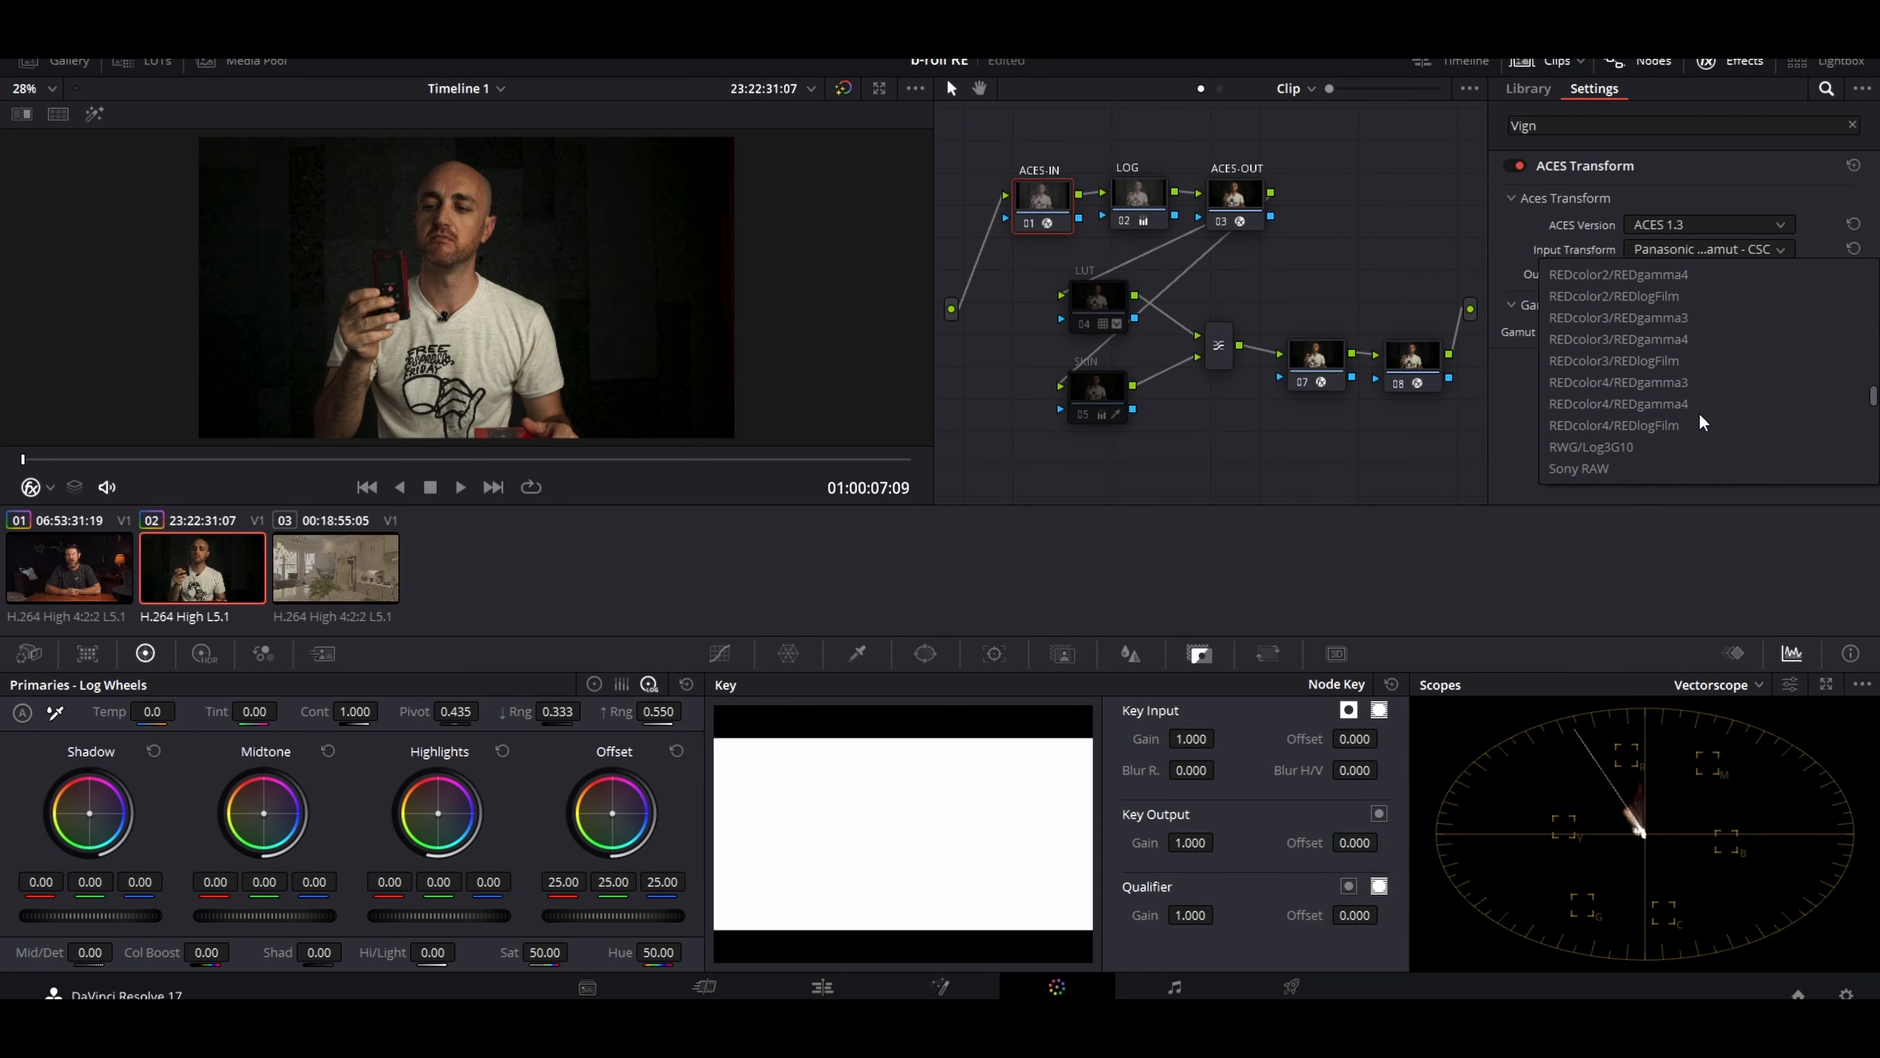
scroll(1702, 422, "down", 3)
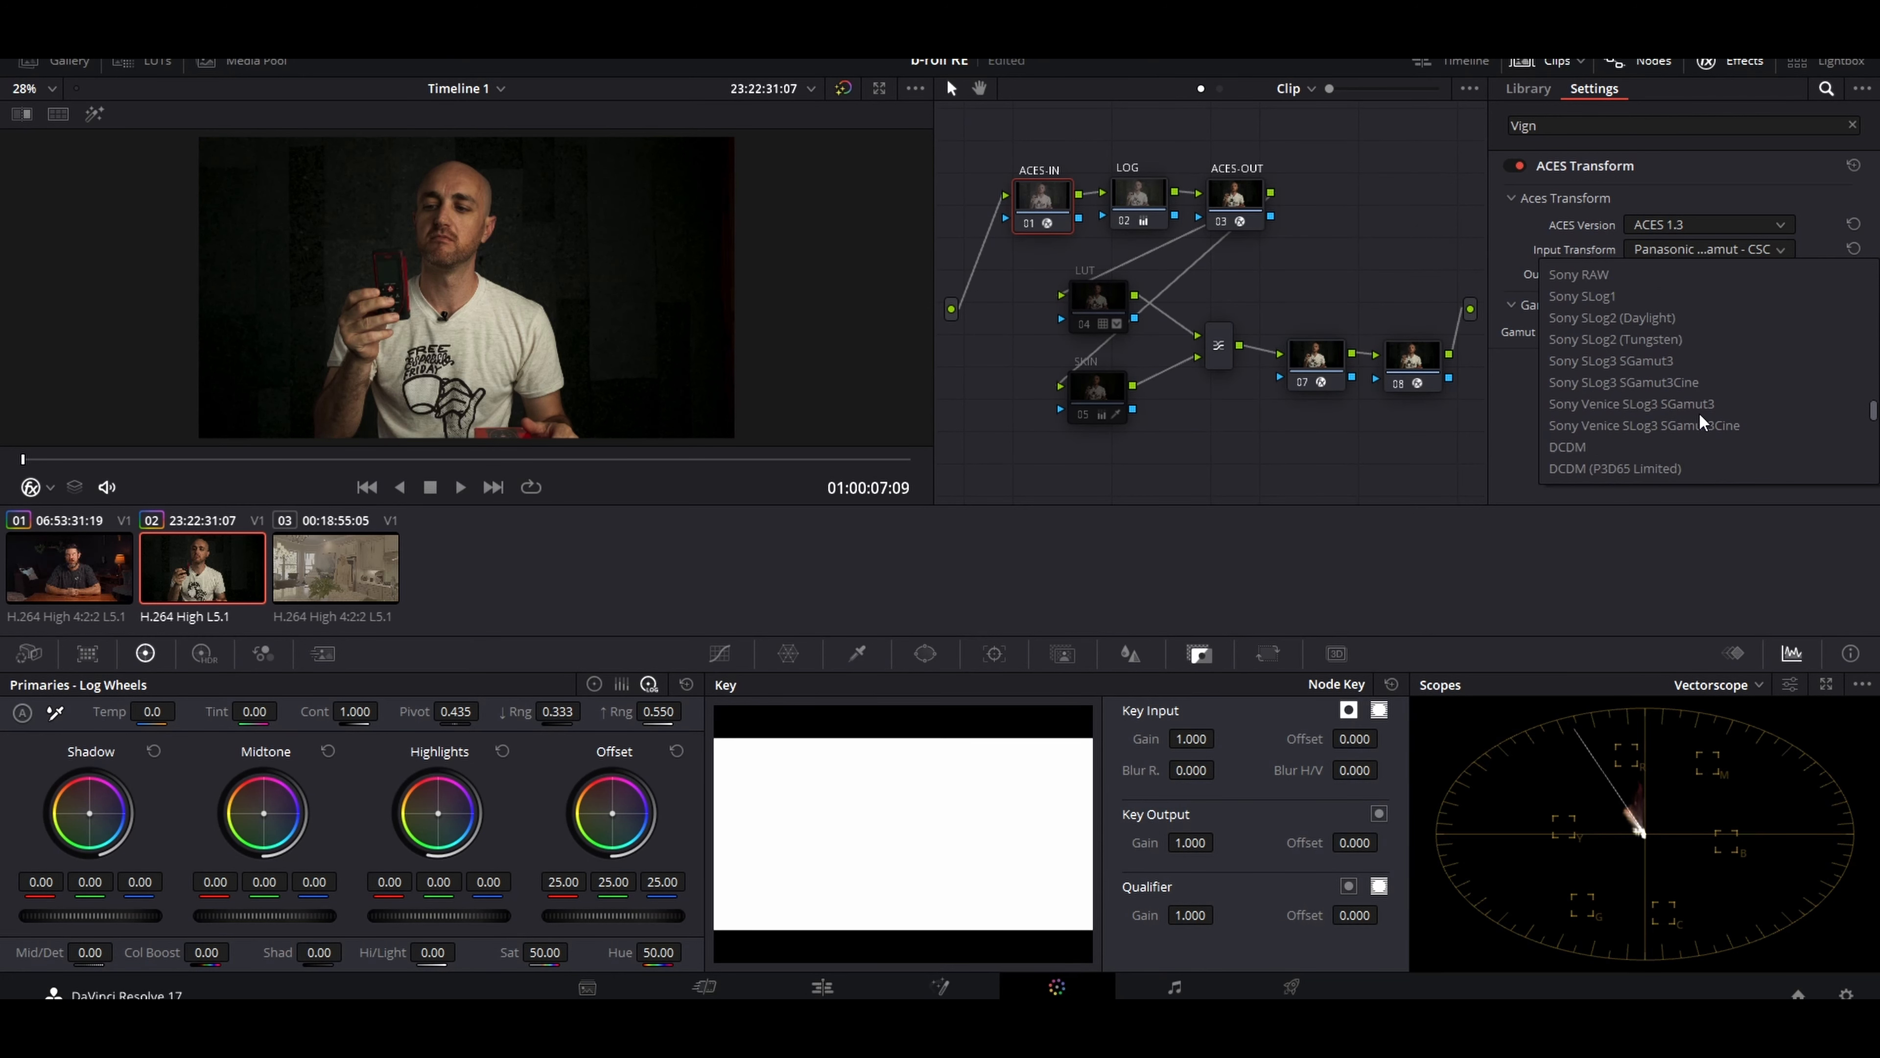
left_click(1672, 324)
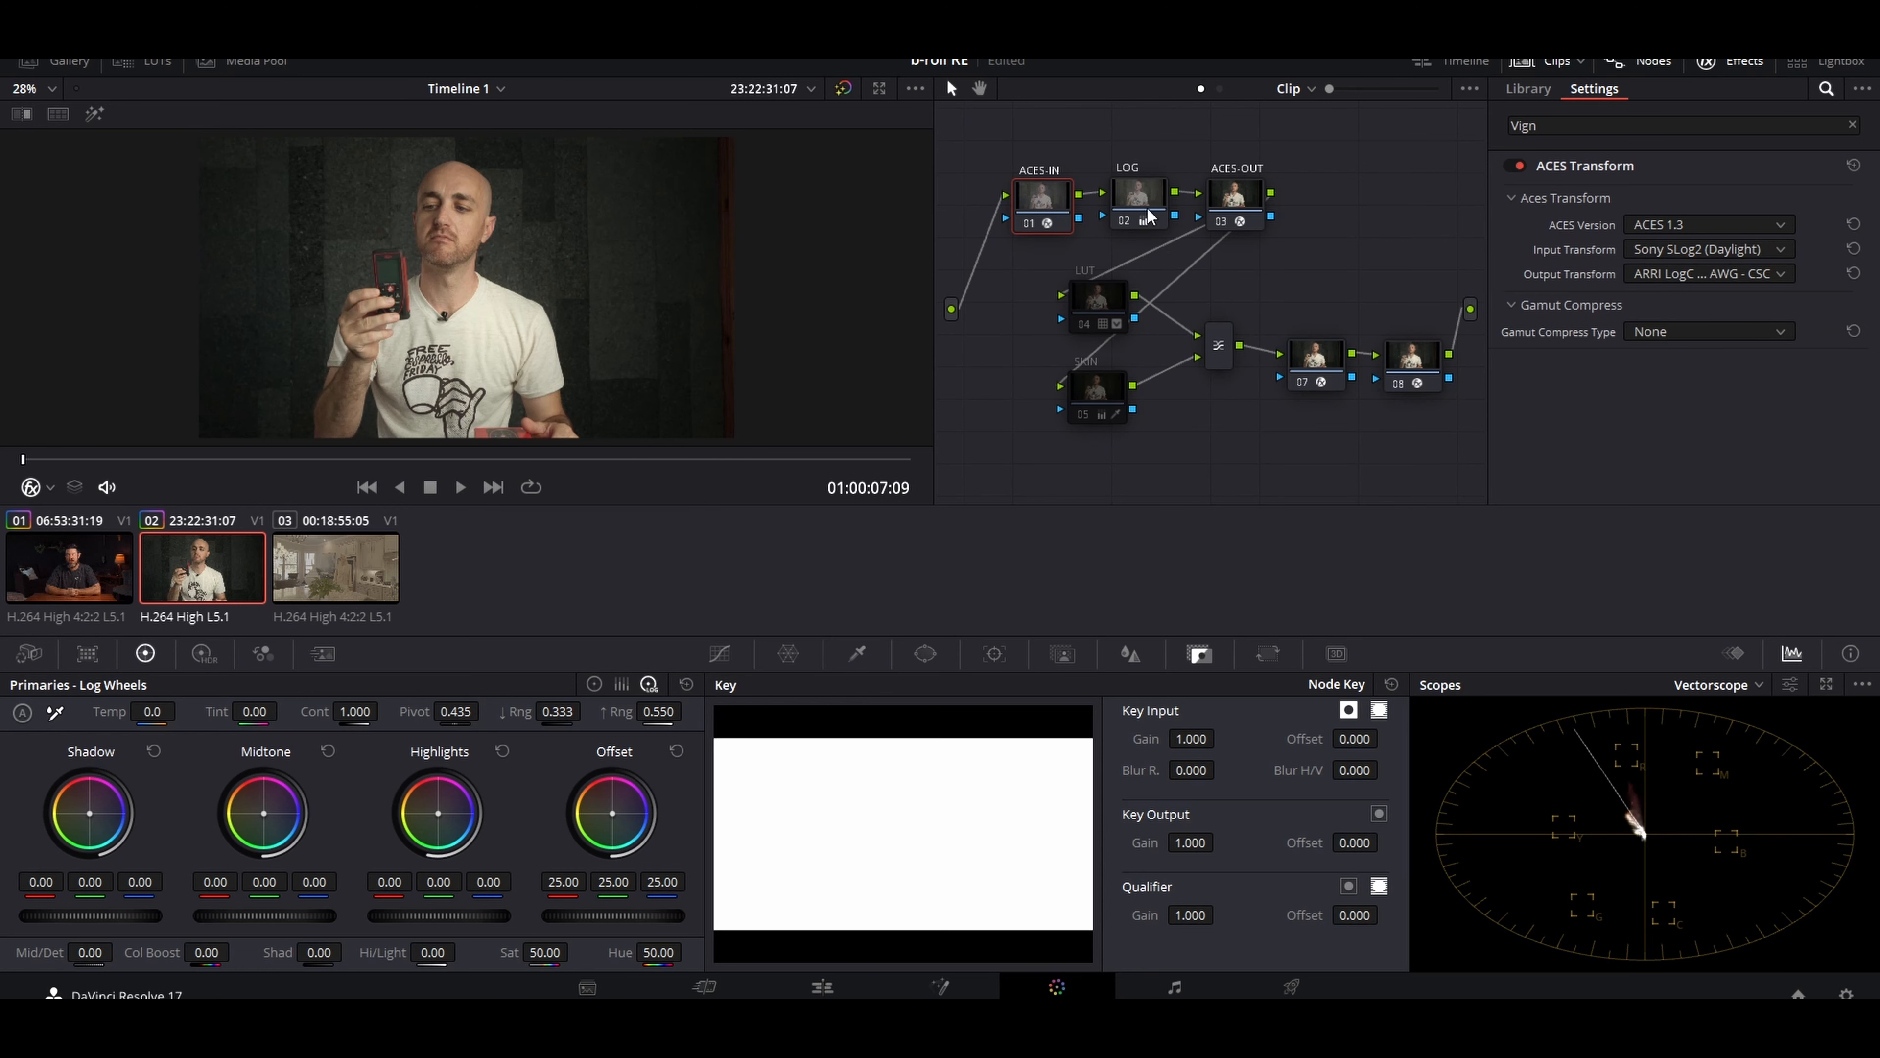
- On the LOG node, lower the Midtone master level to -0.12
left_click(1141, 194)
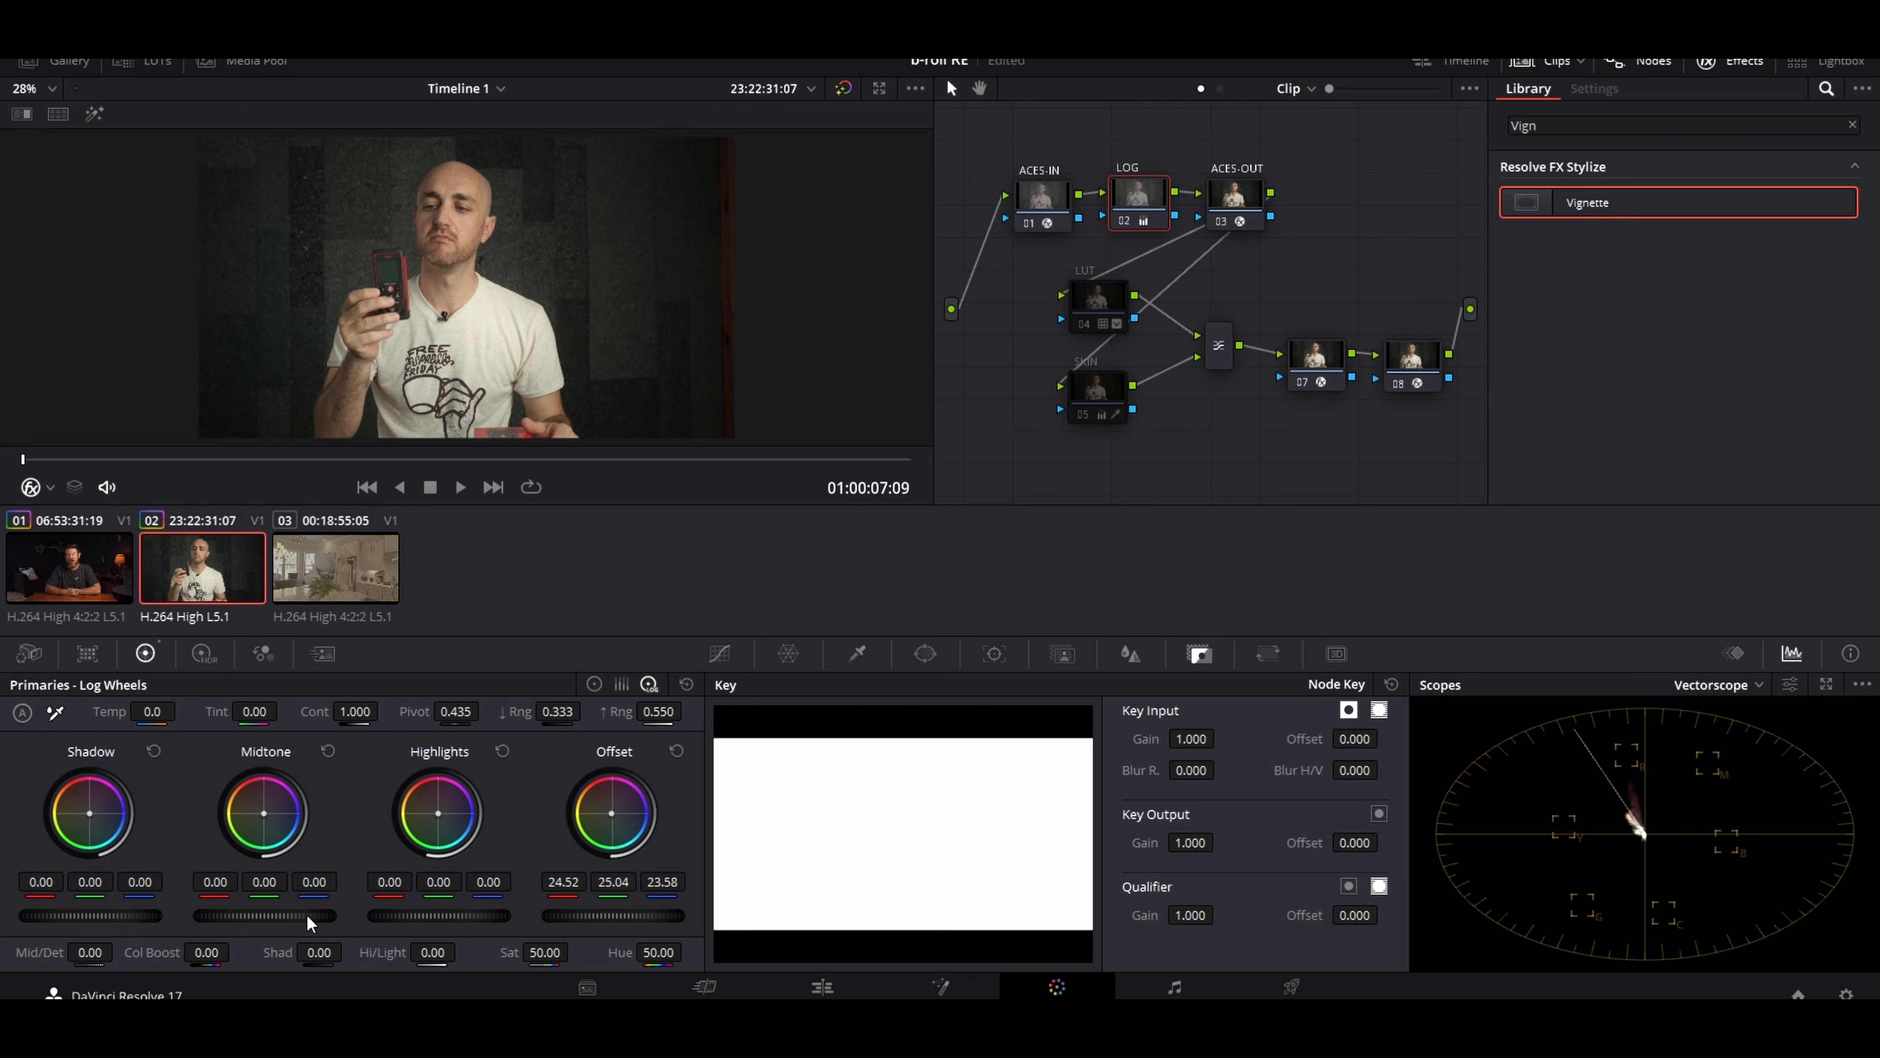
left_click_drag(310, 916, 278, 916)
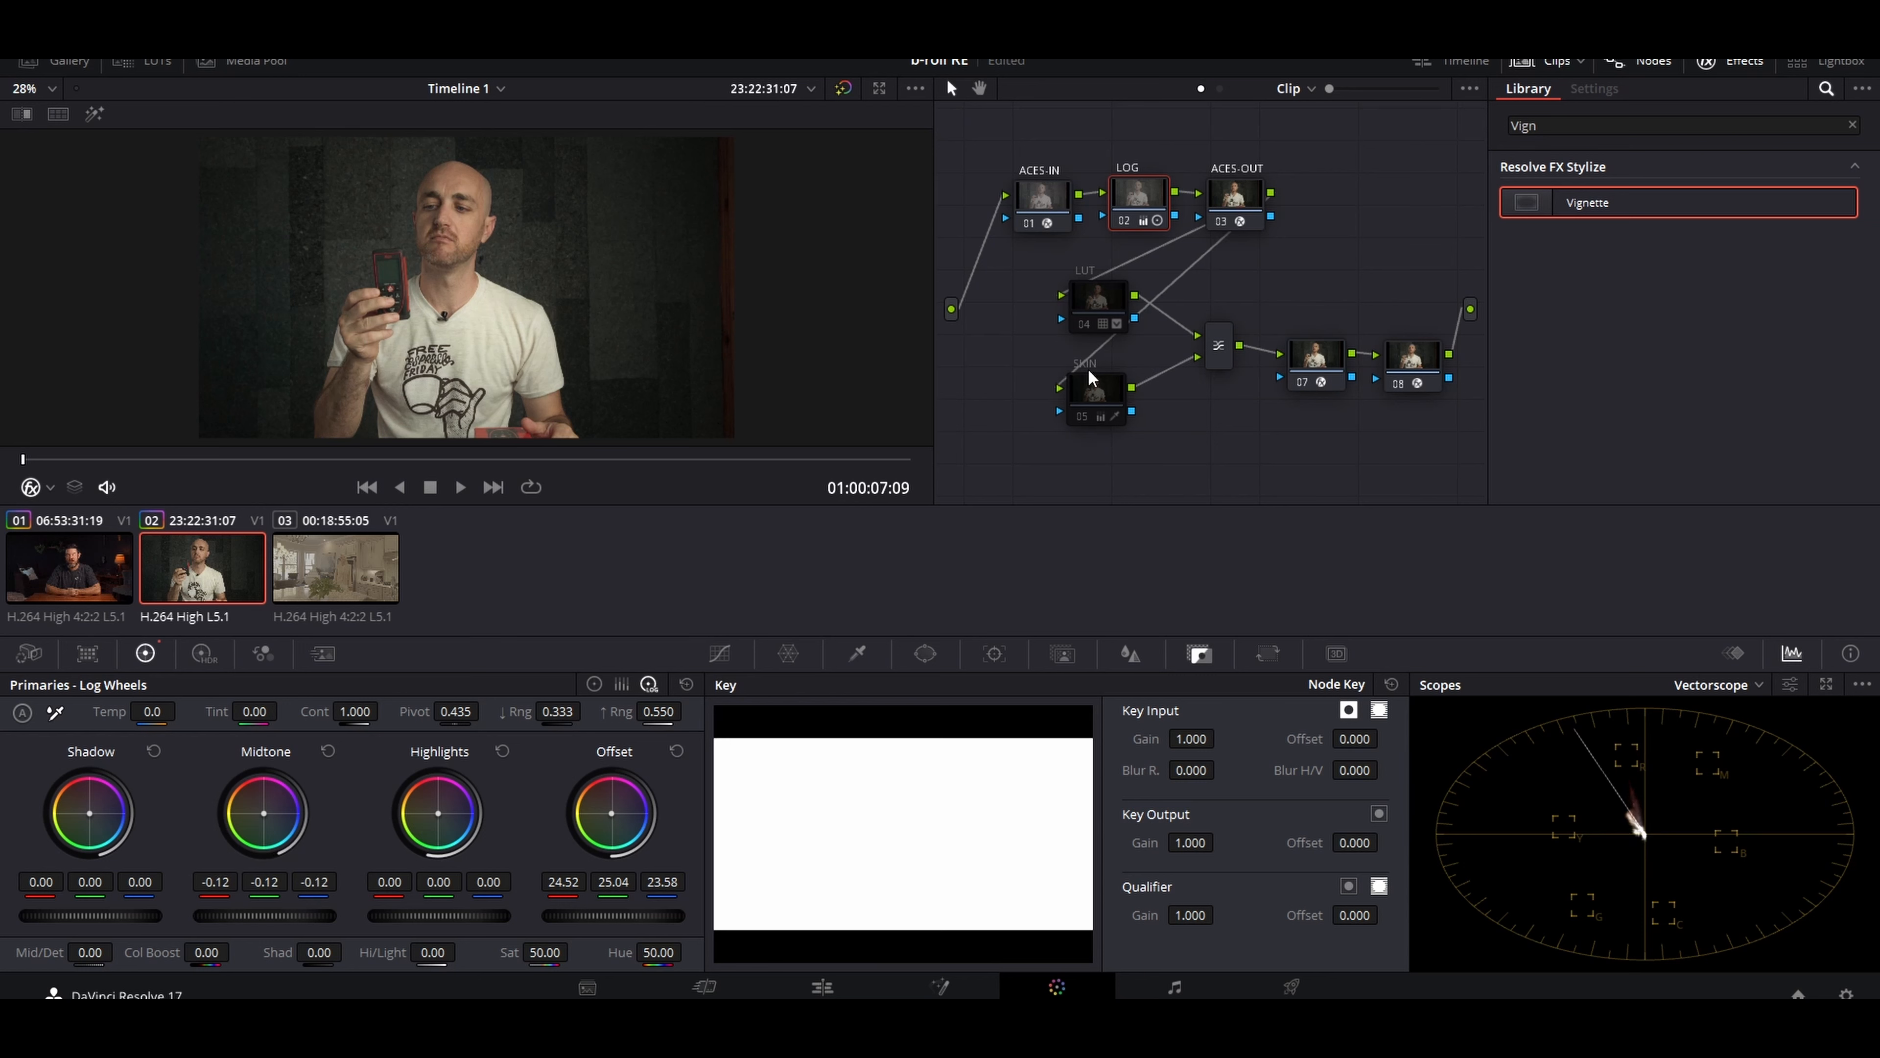
- Re-enable the SKIN node, reset its HSL qualifier and sample the man's forehead for a new skin key
left_click(1078, 420)
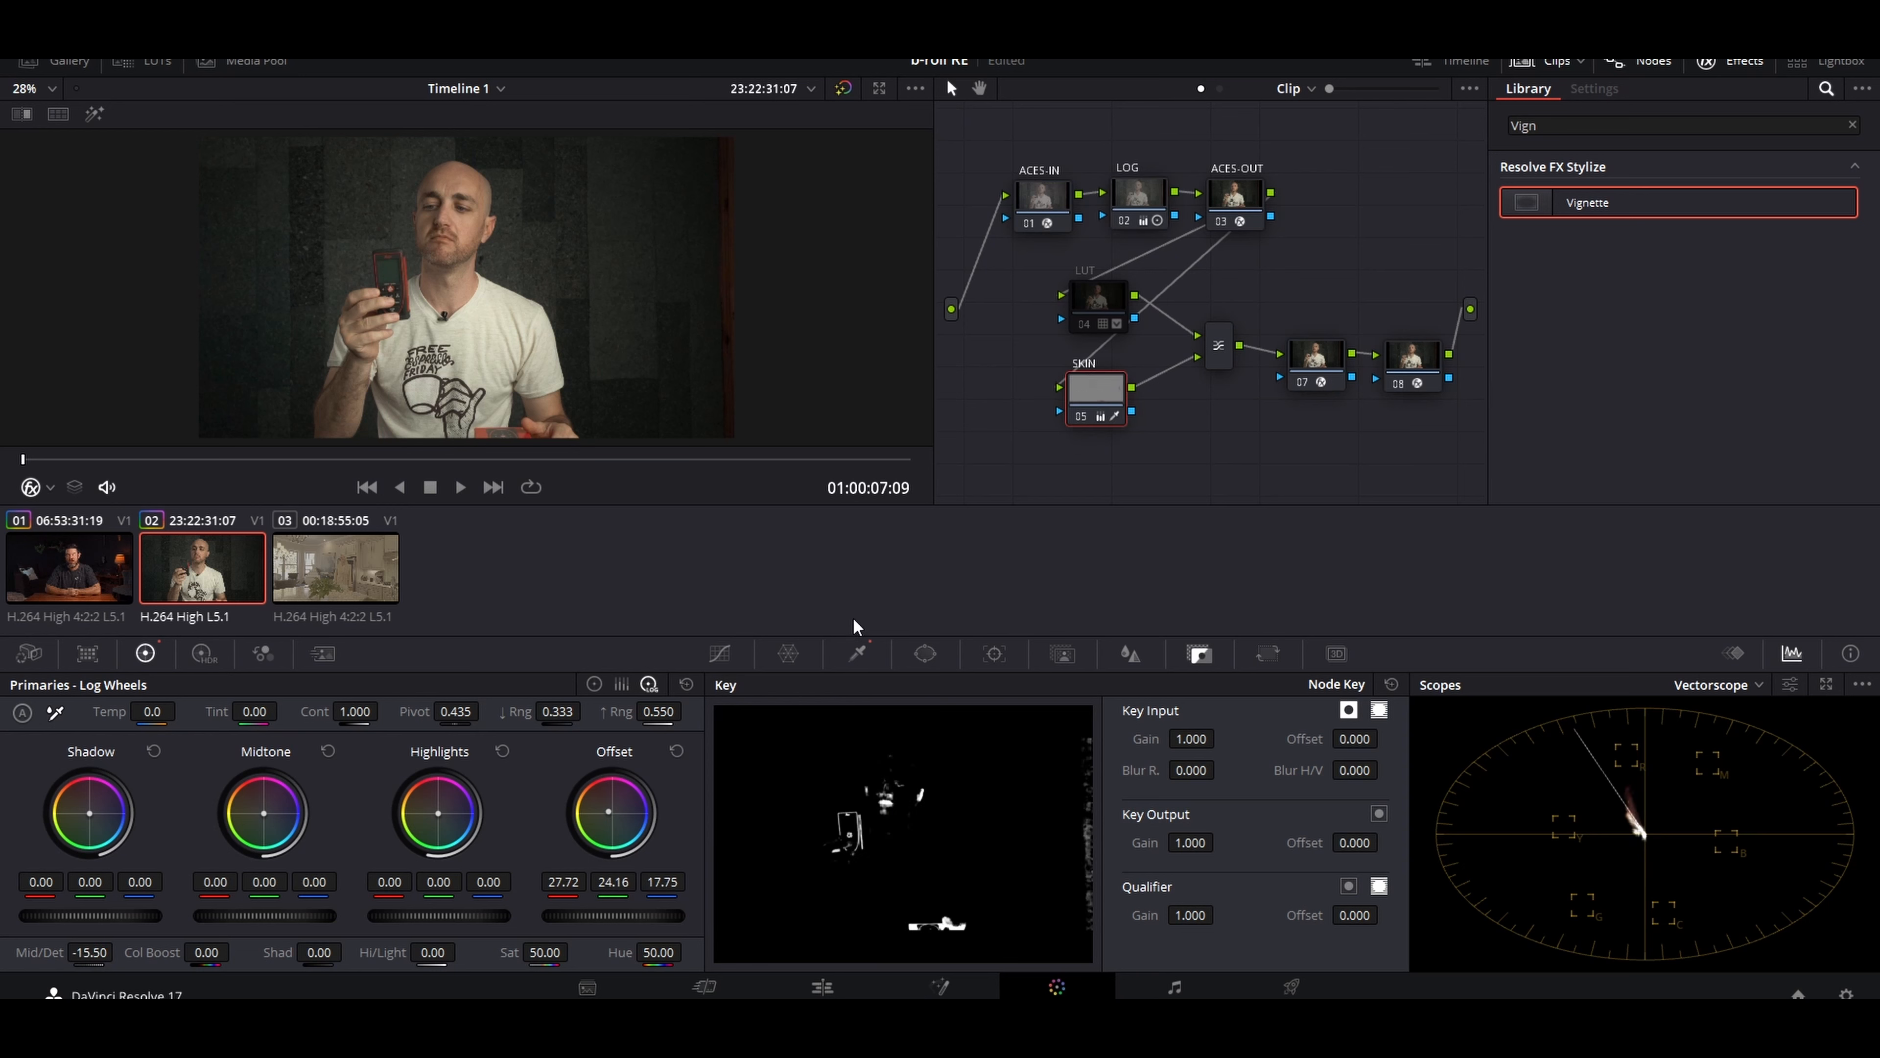
left_click(858, 654)
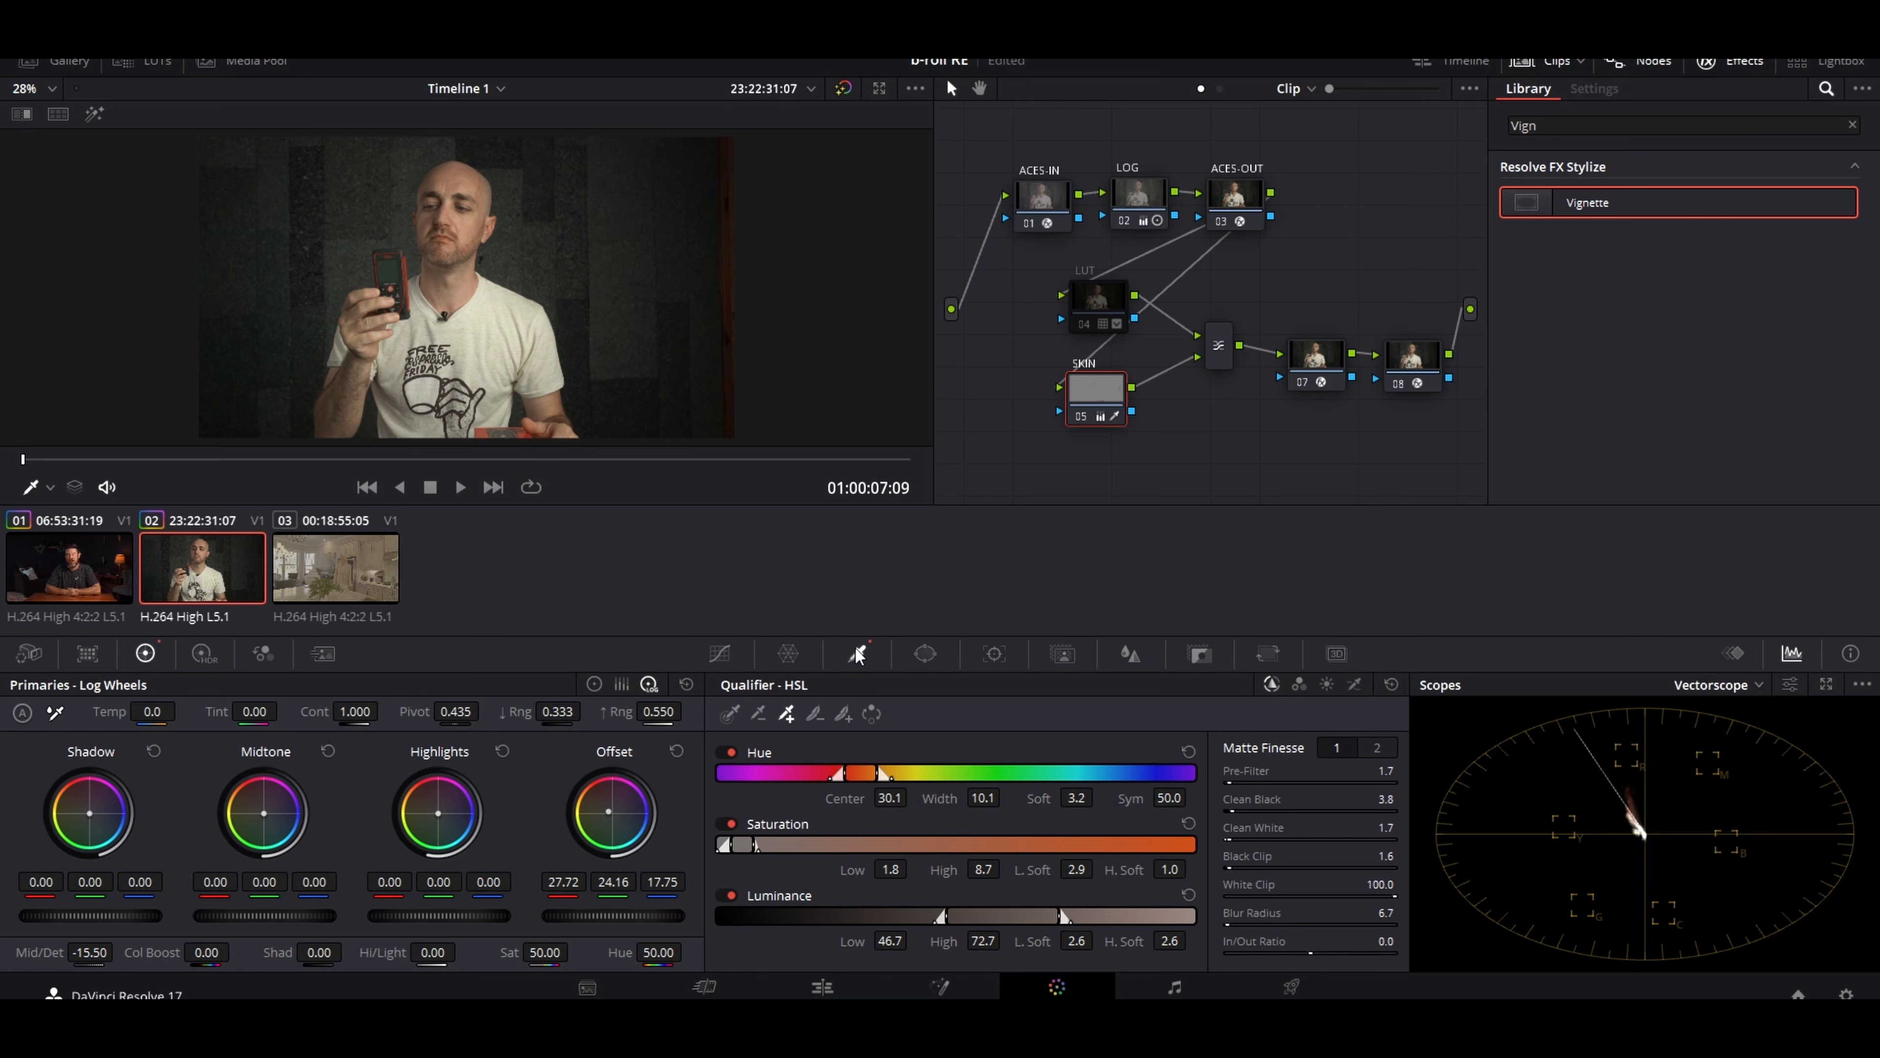
left_click(730, 714)
left_click(1393, 684)
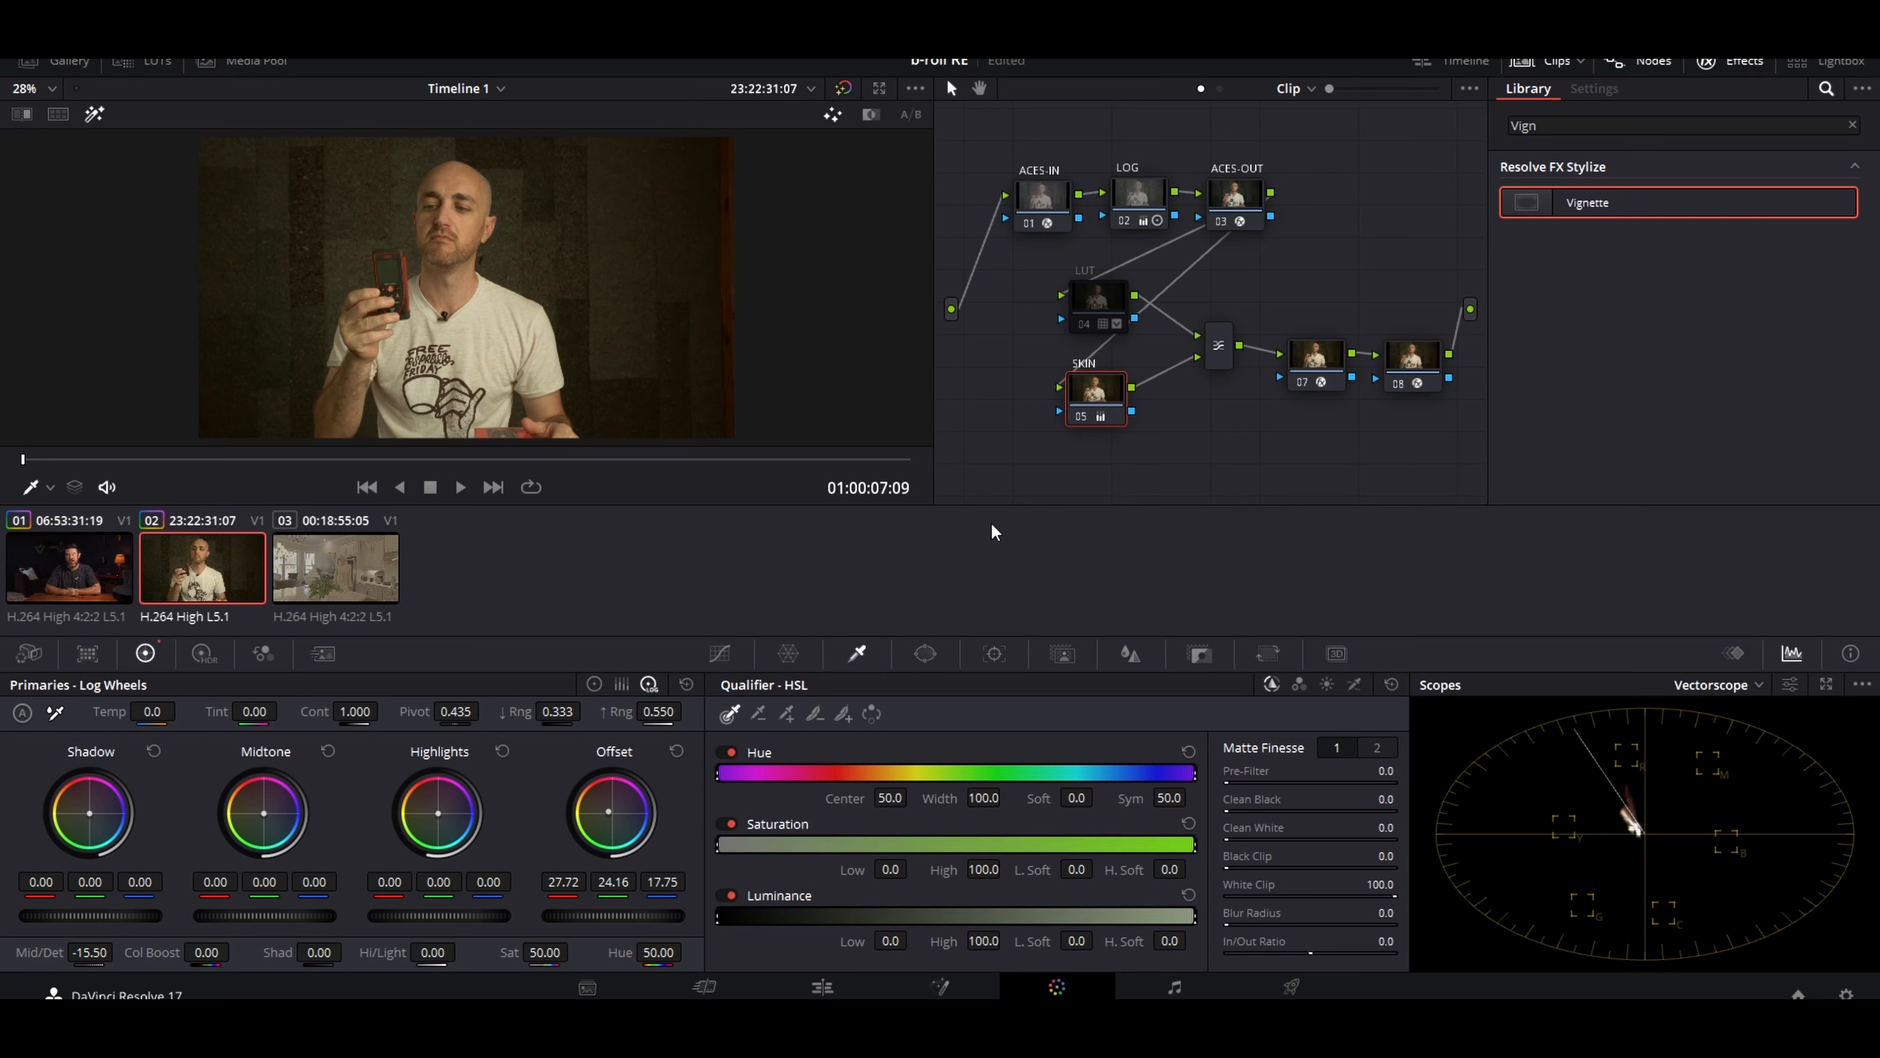
left_click(463, 183)
left_click_drag(462, 184, 446, 208)
scroll(518, 204, "up", 4)
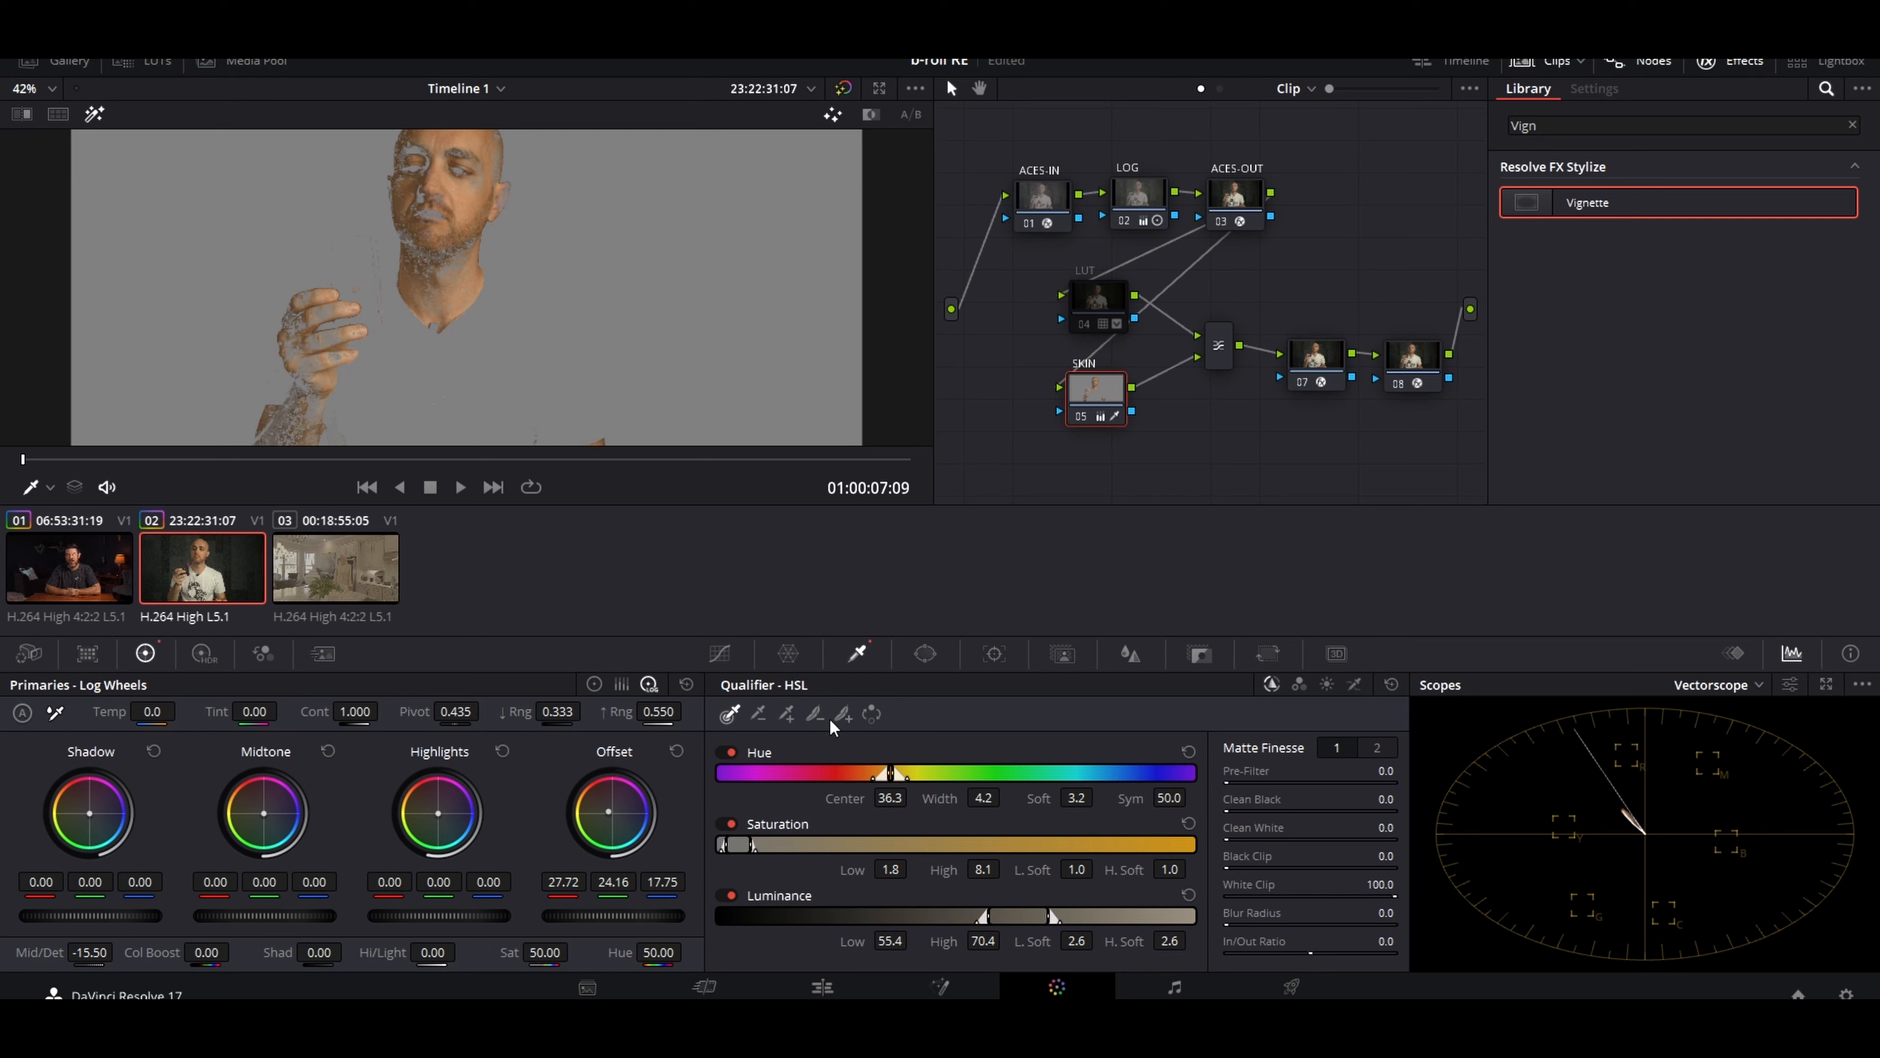
- Add more face and hand tones to the skin key, then set Saturation Low to 1.4 and its L. Soft to 2.6
left_click(787, 714)
mouse_move(501, 152)
left_mouse_down()
mouse_move(457, 189)
mouse_move(429, 192)
mouse_move(422, 169)
left_mouse_up()
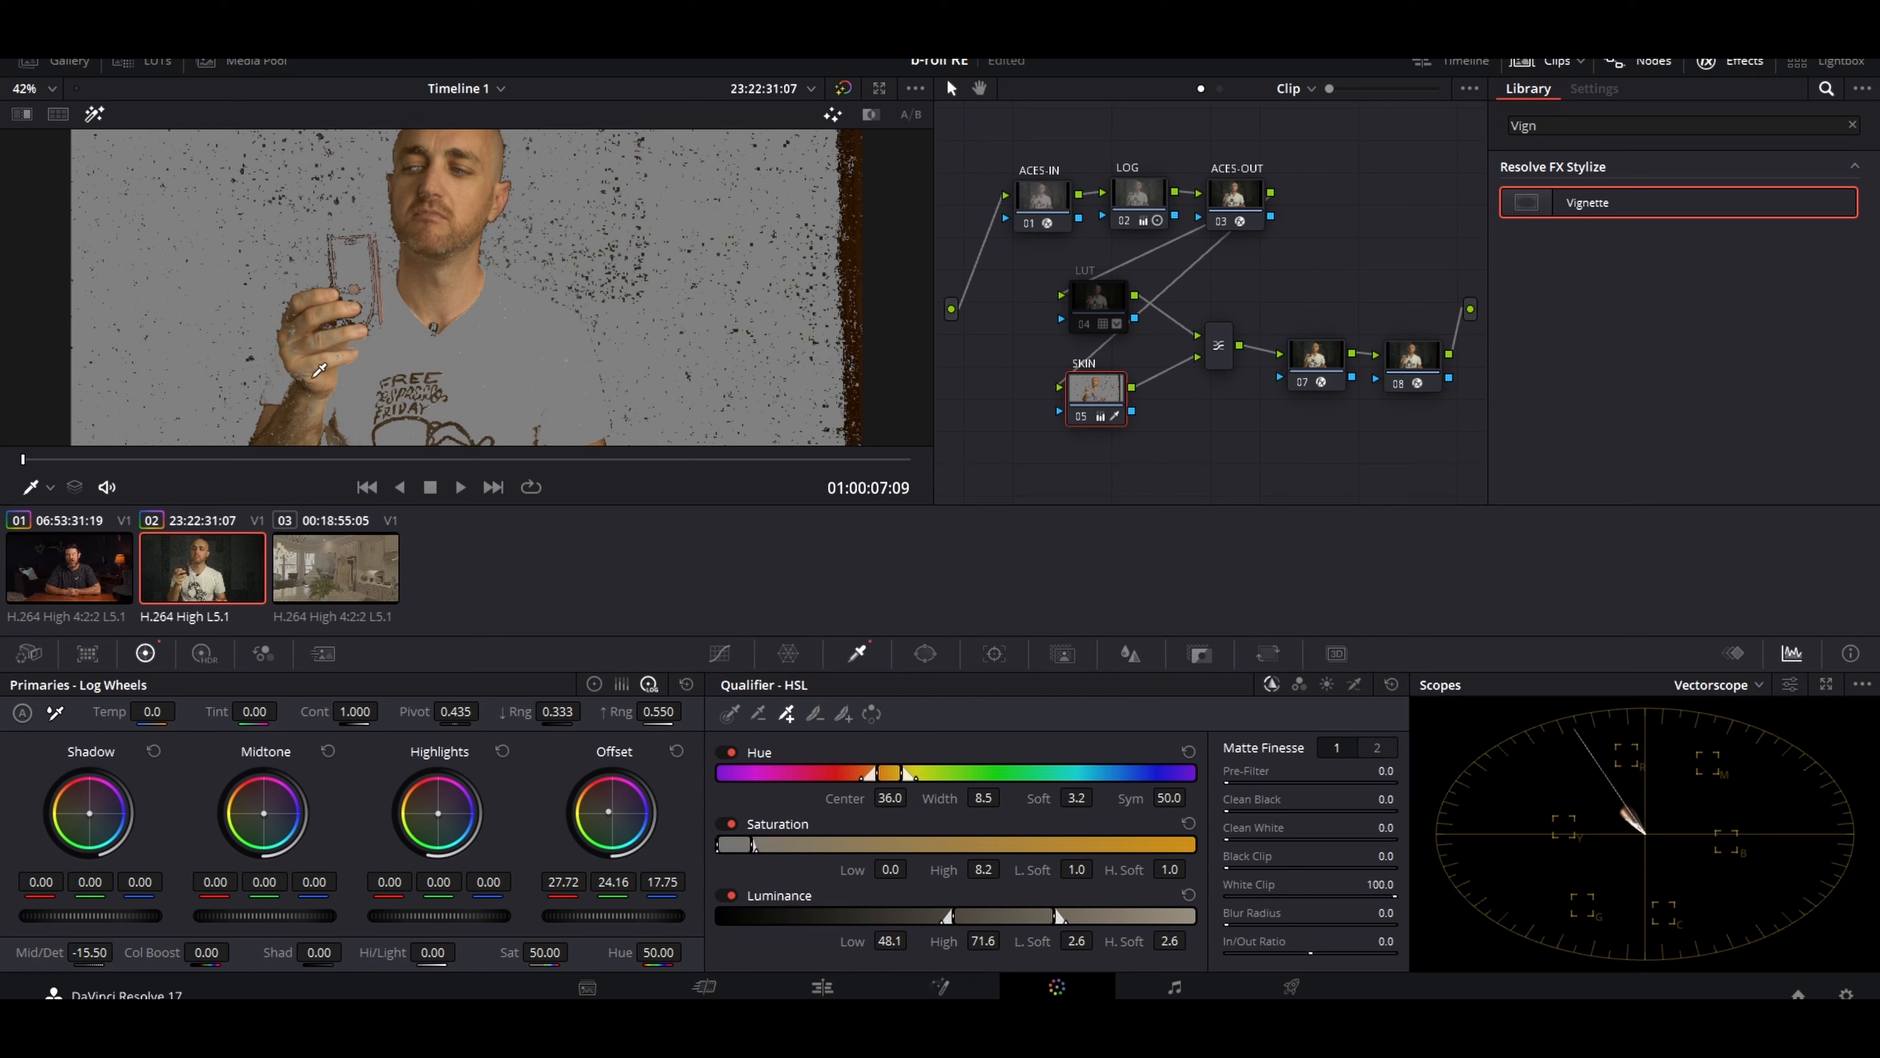
left_click(295, 349)
left_click(299, 344)
left_click_drag(852, 876, 853, 872)
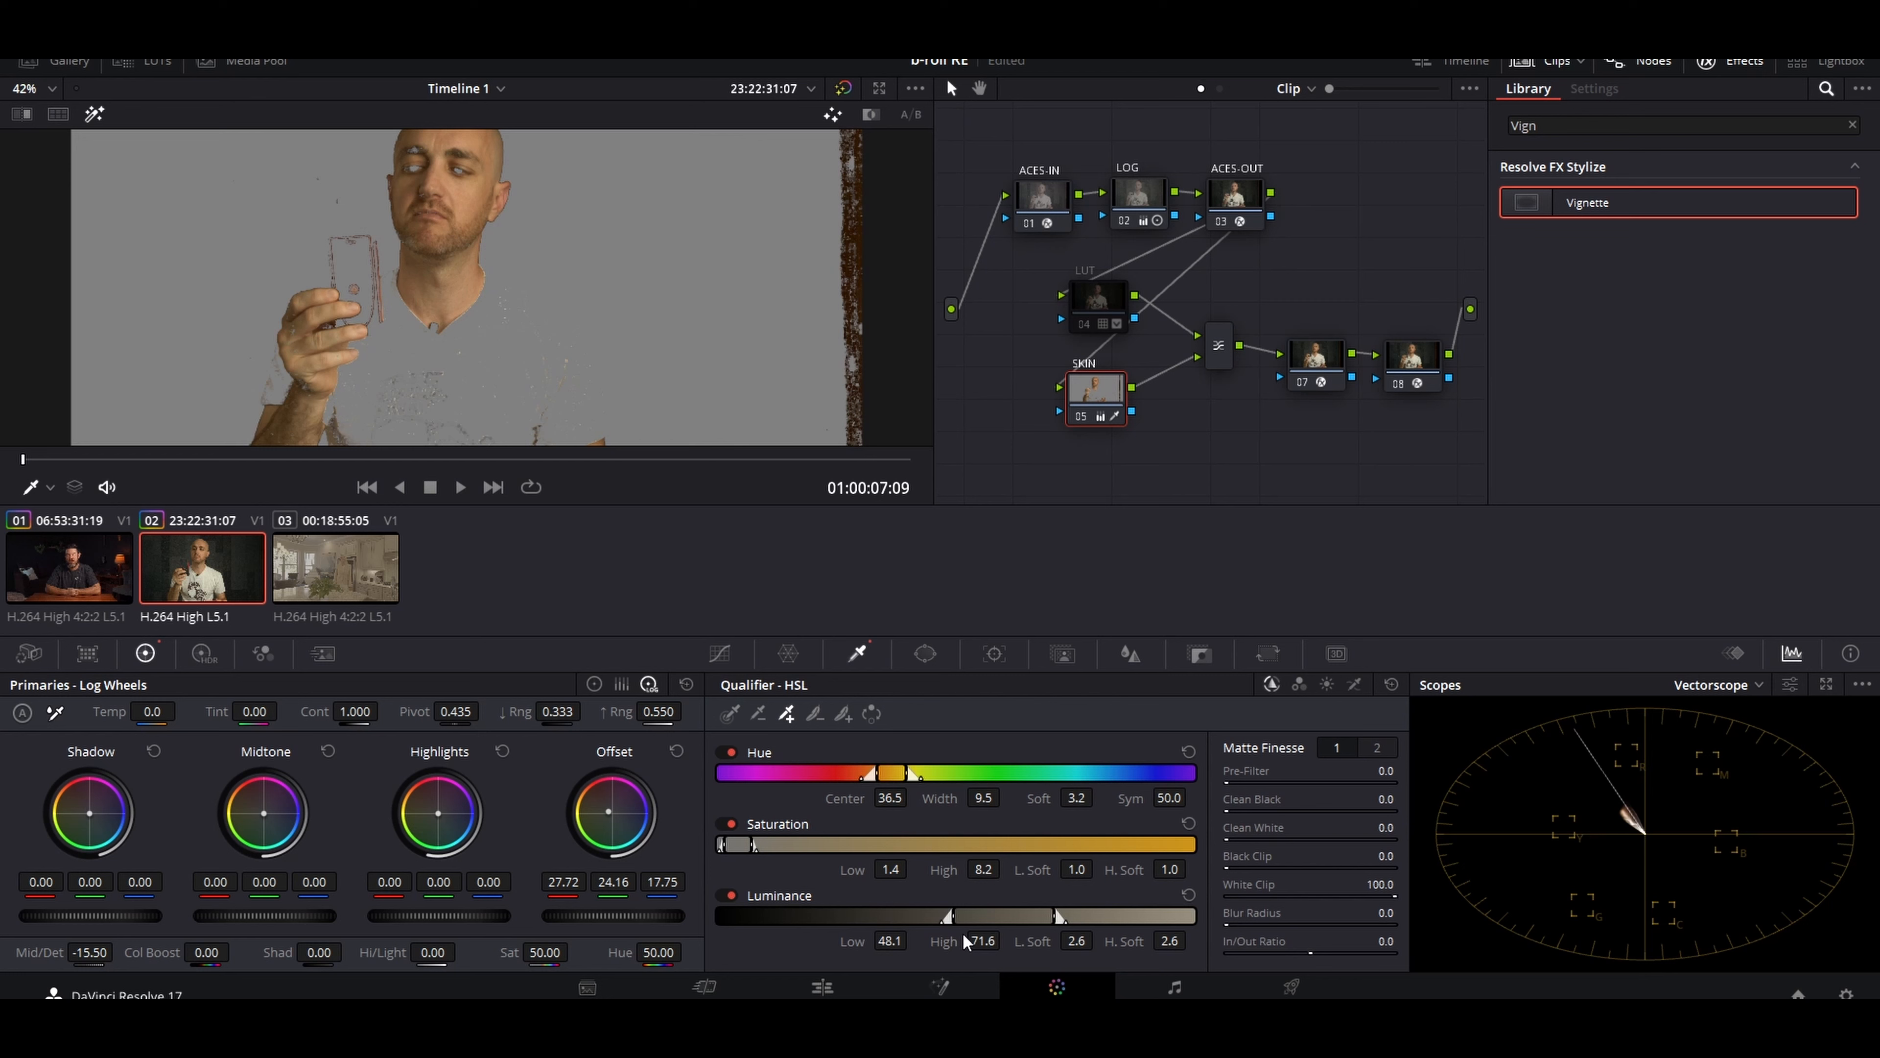
left_click_drag(1040, 866, 1099, 868)
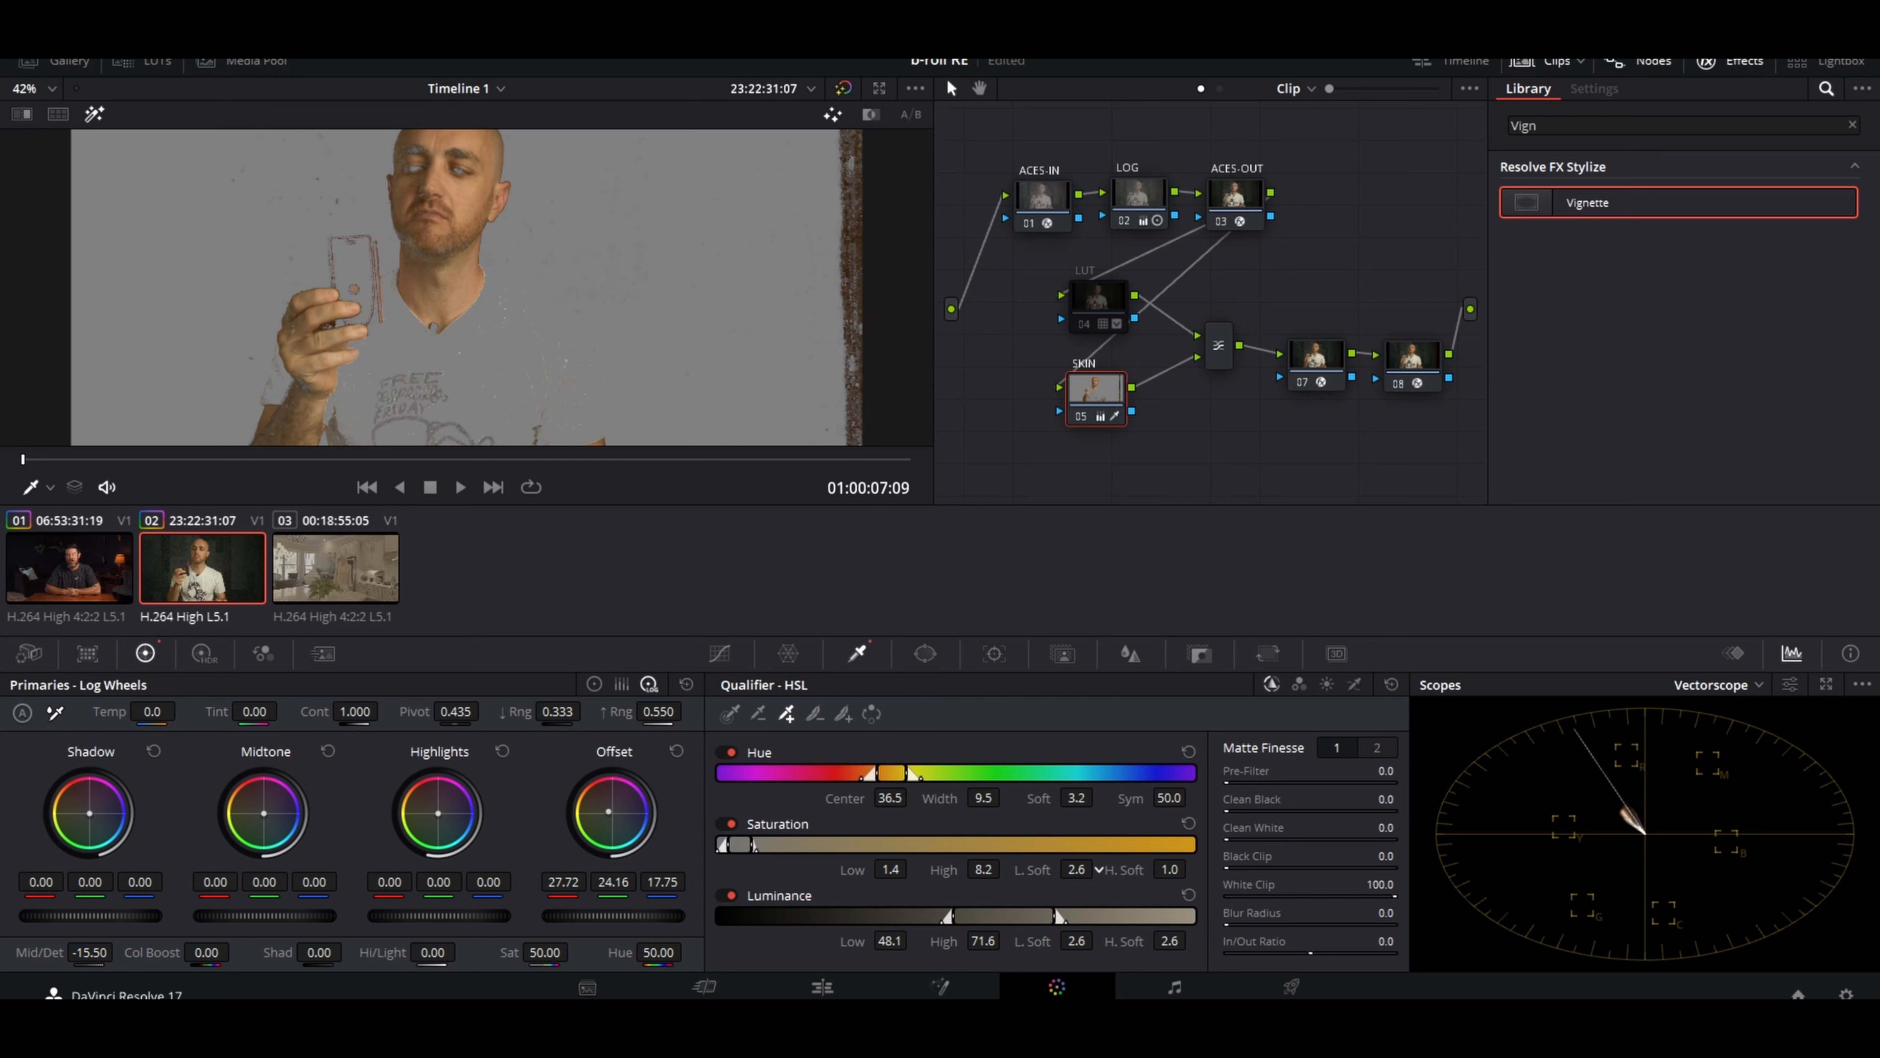
- Shift the SKIN node's Offset to 31.63, 22.68 and 20.59, checking the keyed skin with the highlight on and leaving it off
scroll(490, 292, "down", 3)
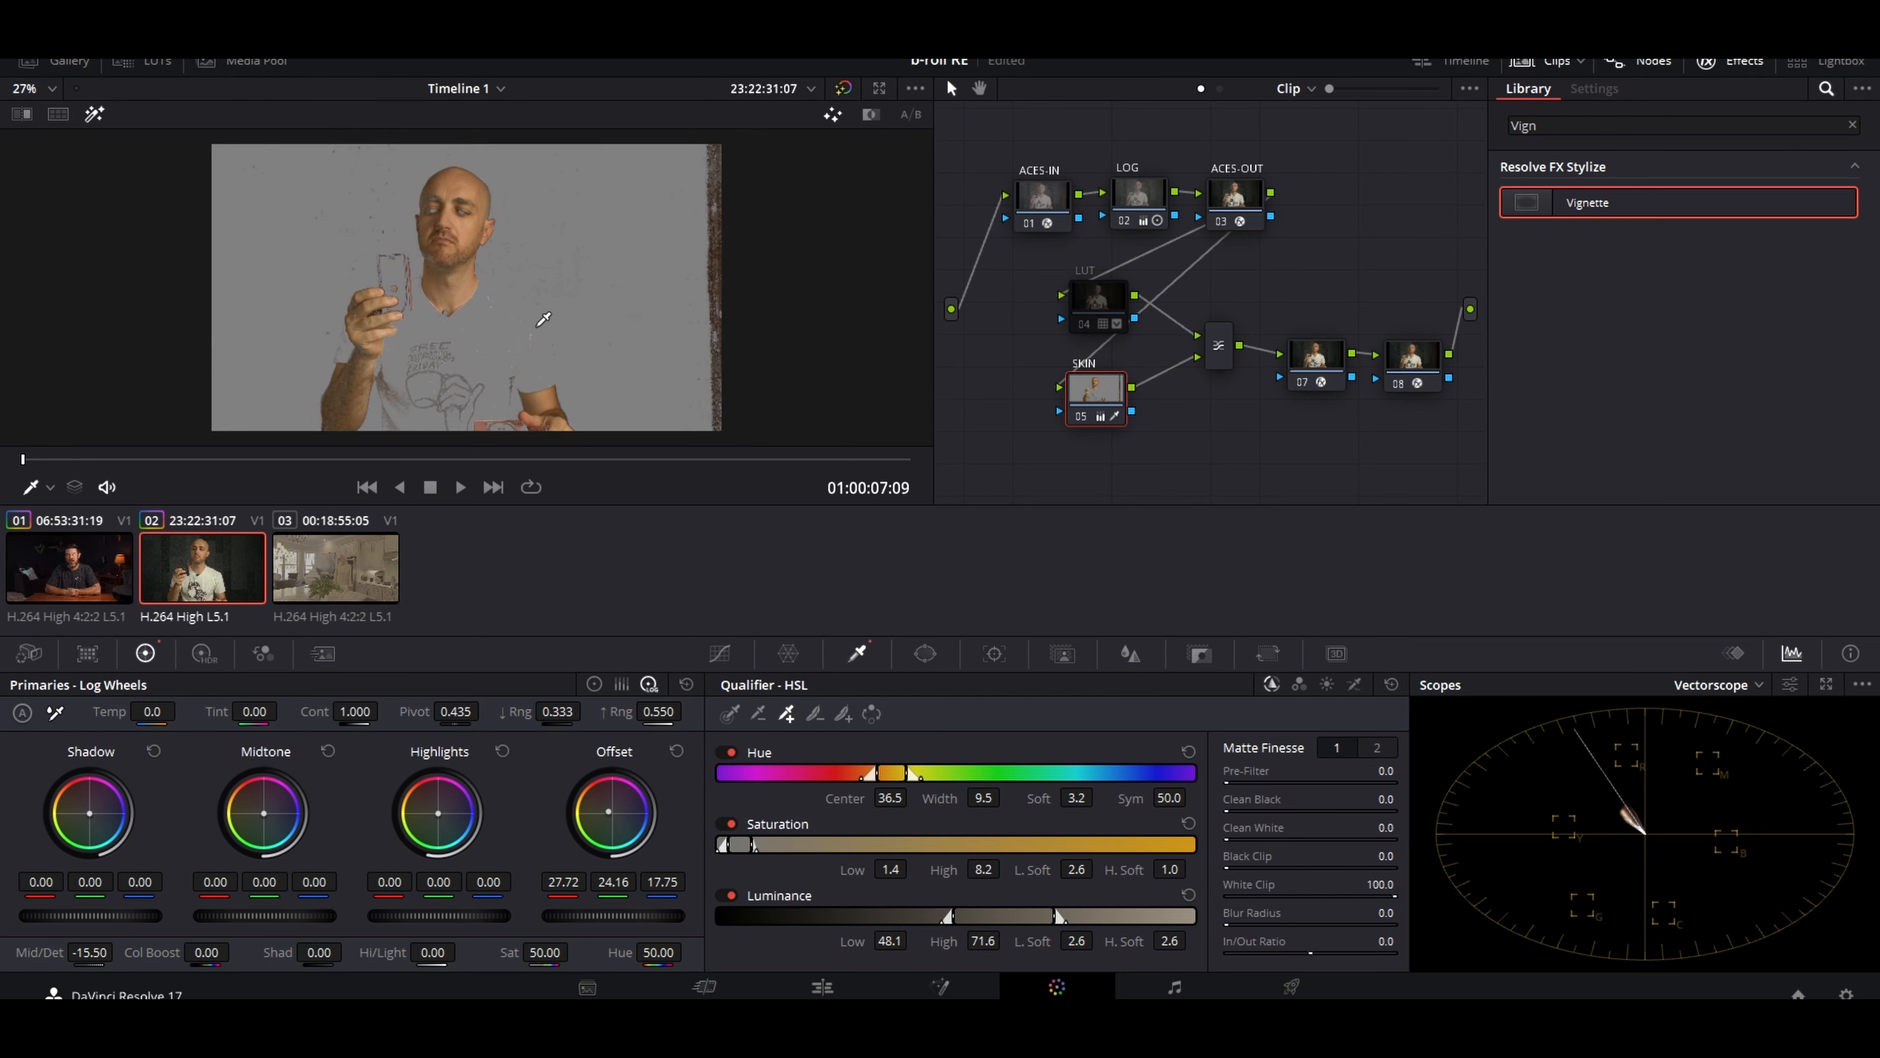
scroll(544, 319, "up", 1)
left_click(544, 320)
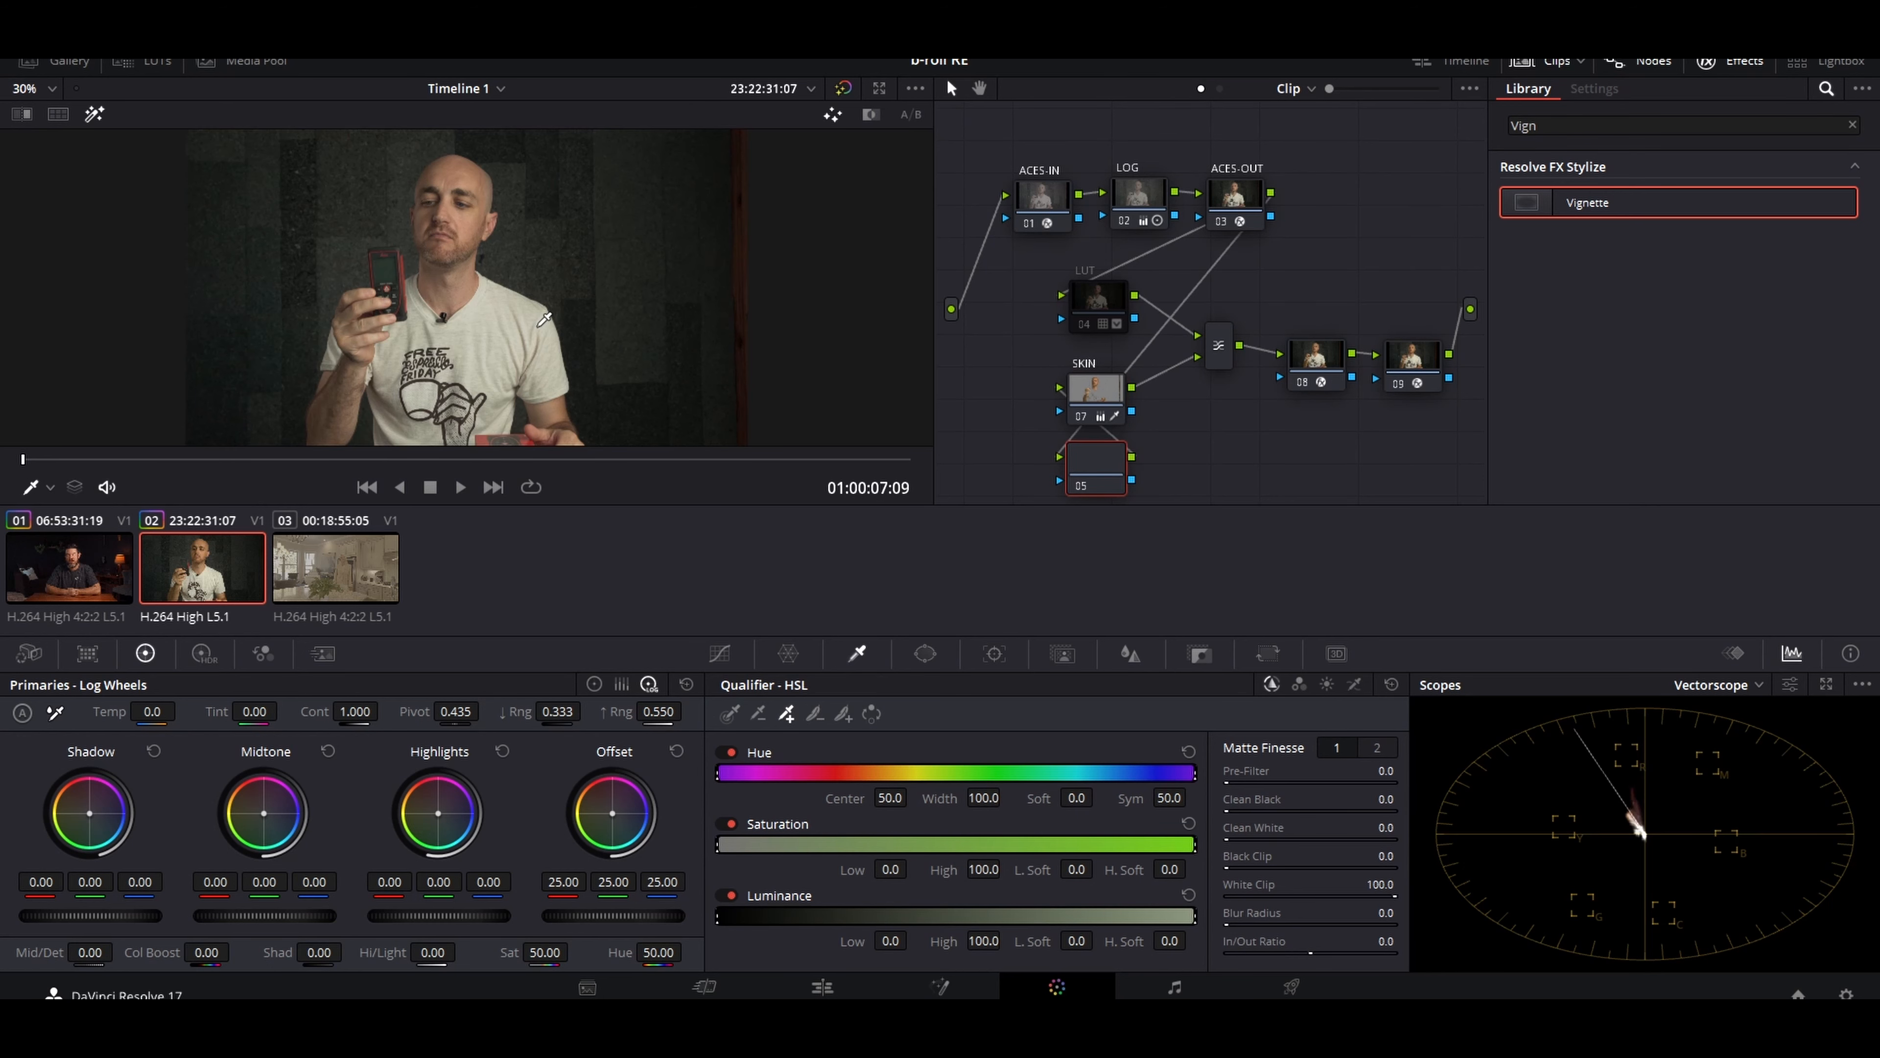
key("shift+h")
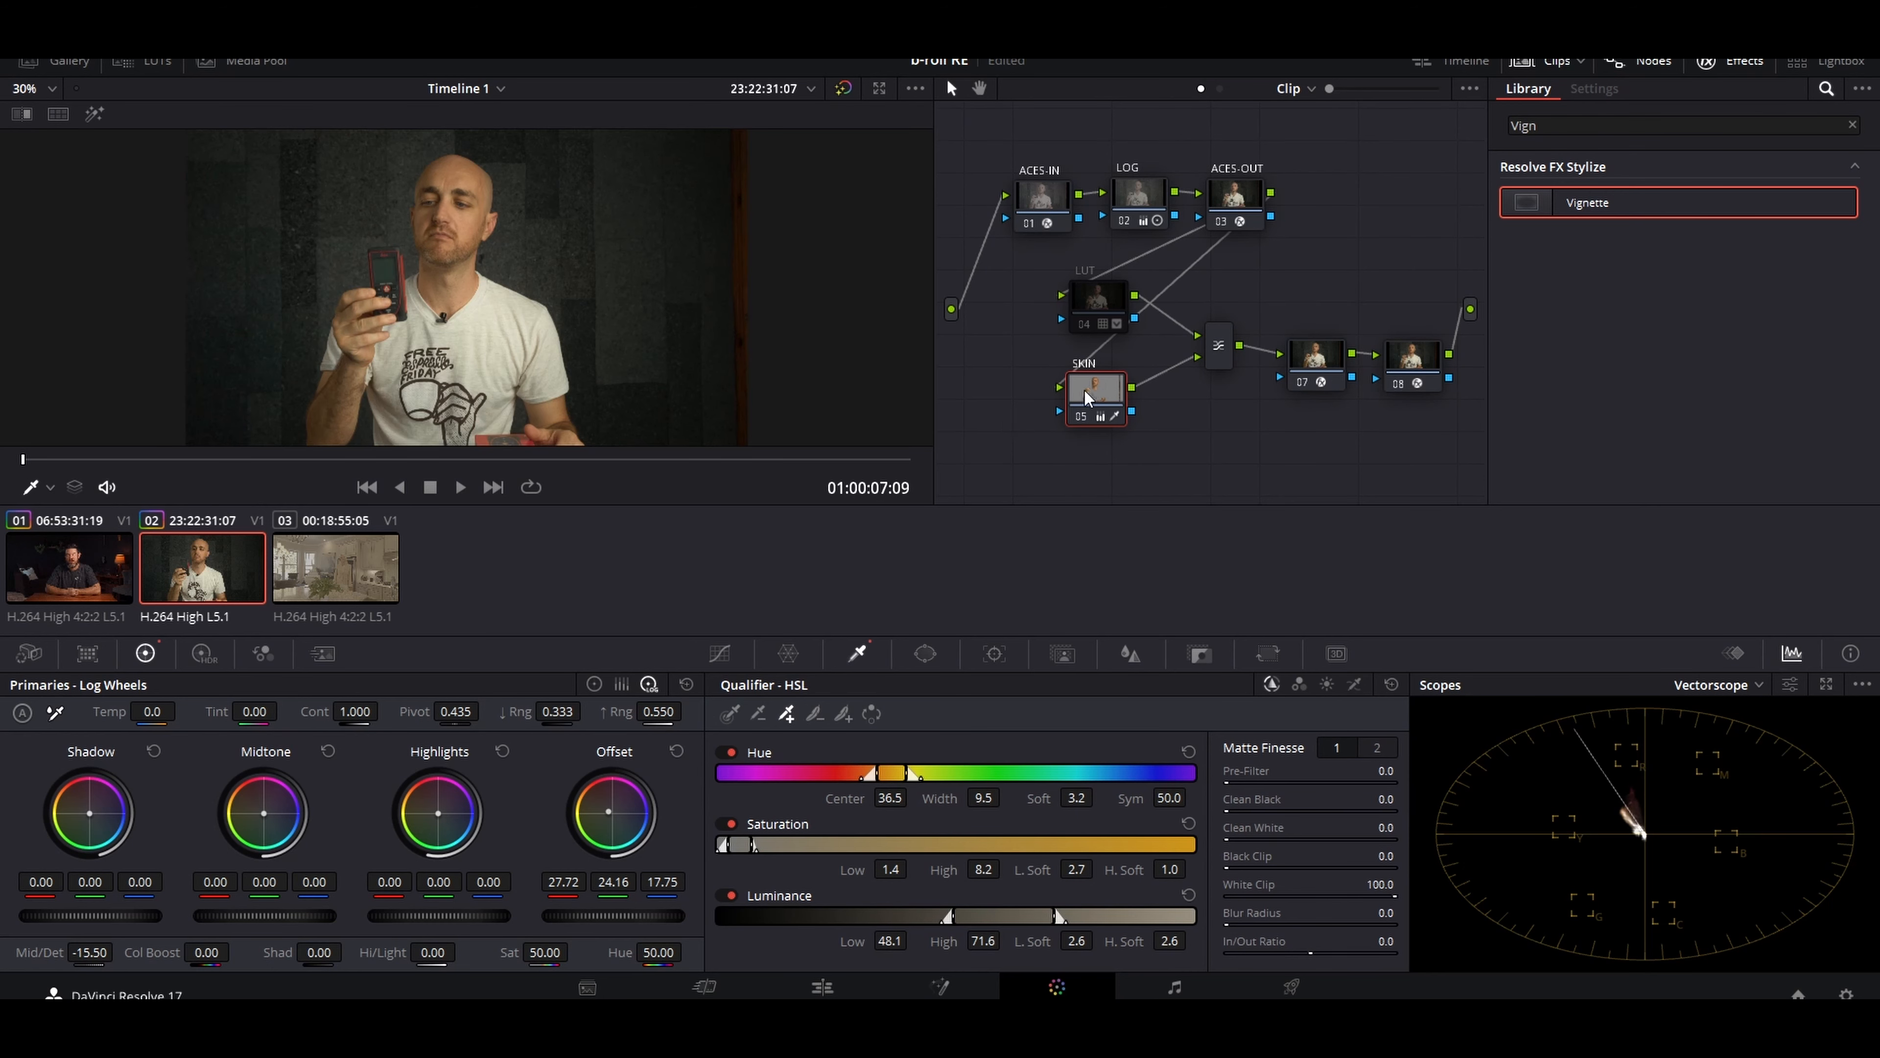
key("shift+h")
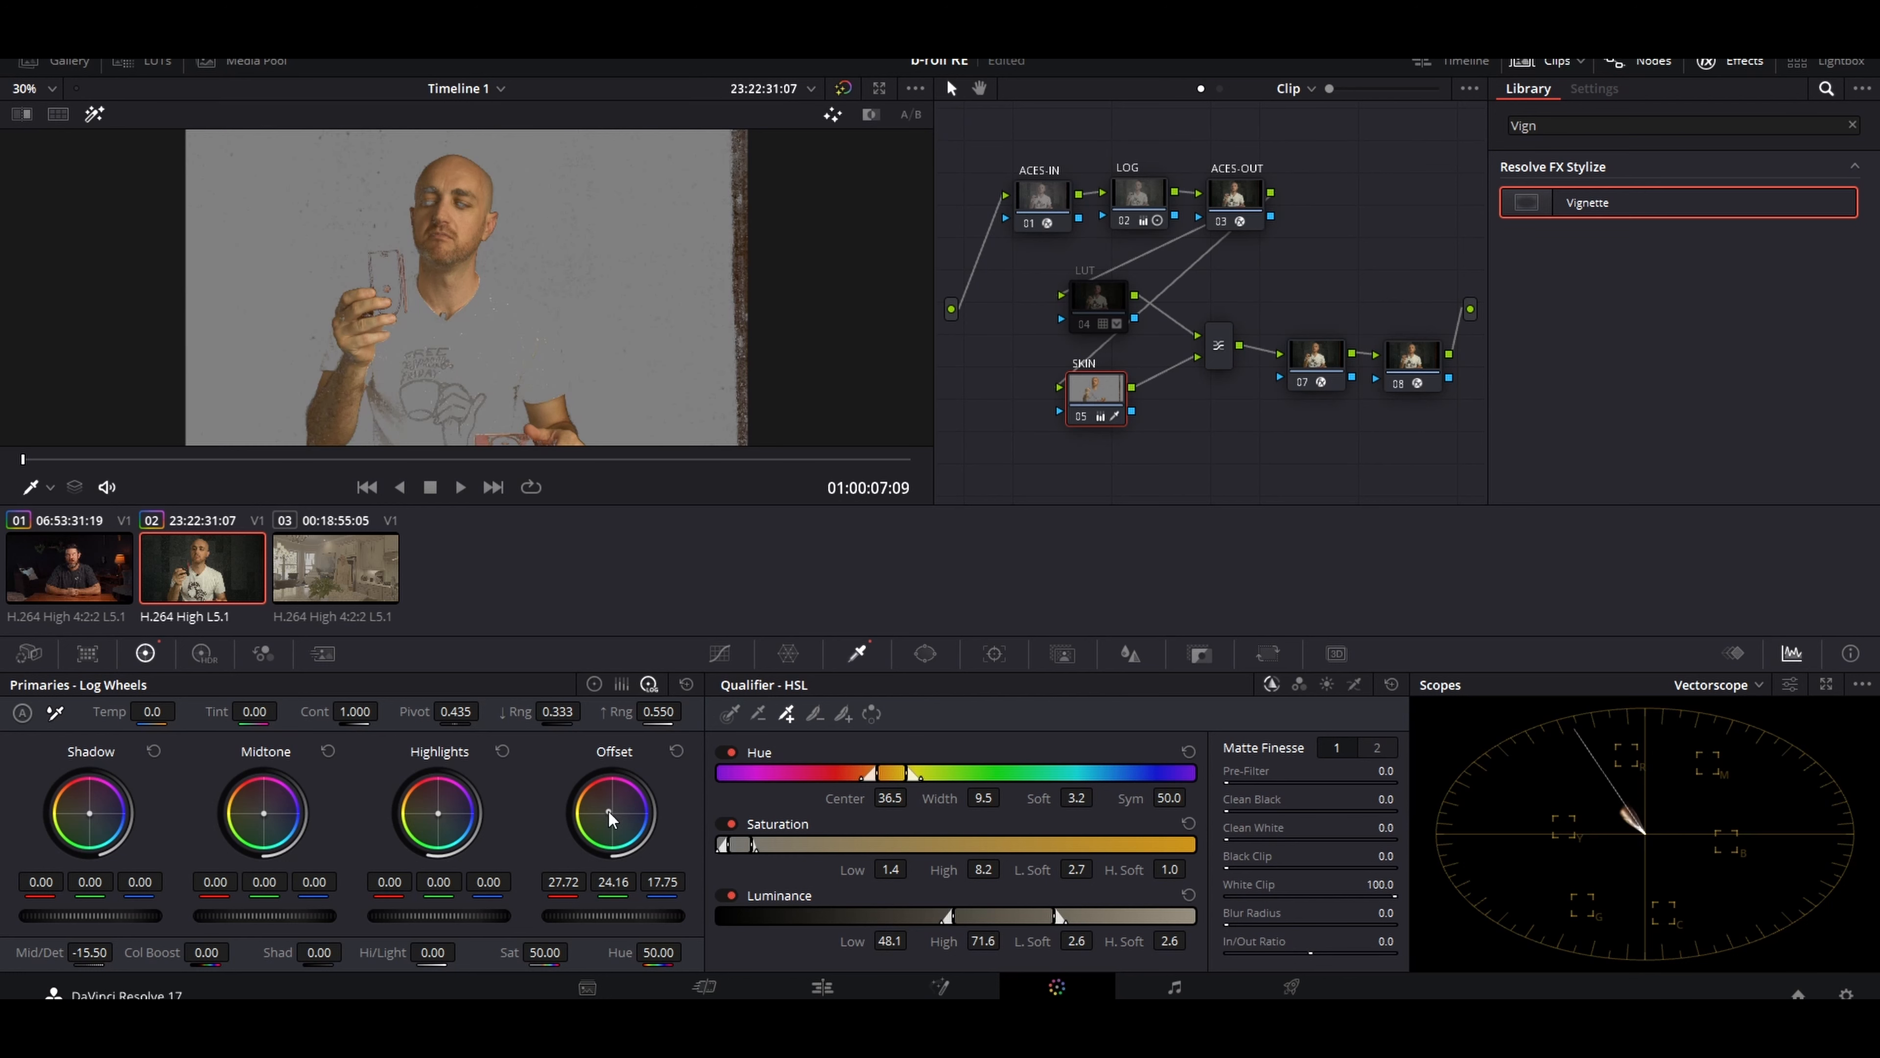
left_click_drag(608, 810, 616, 808)
key("shift+h")
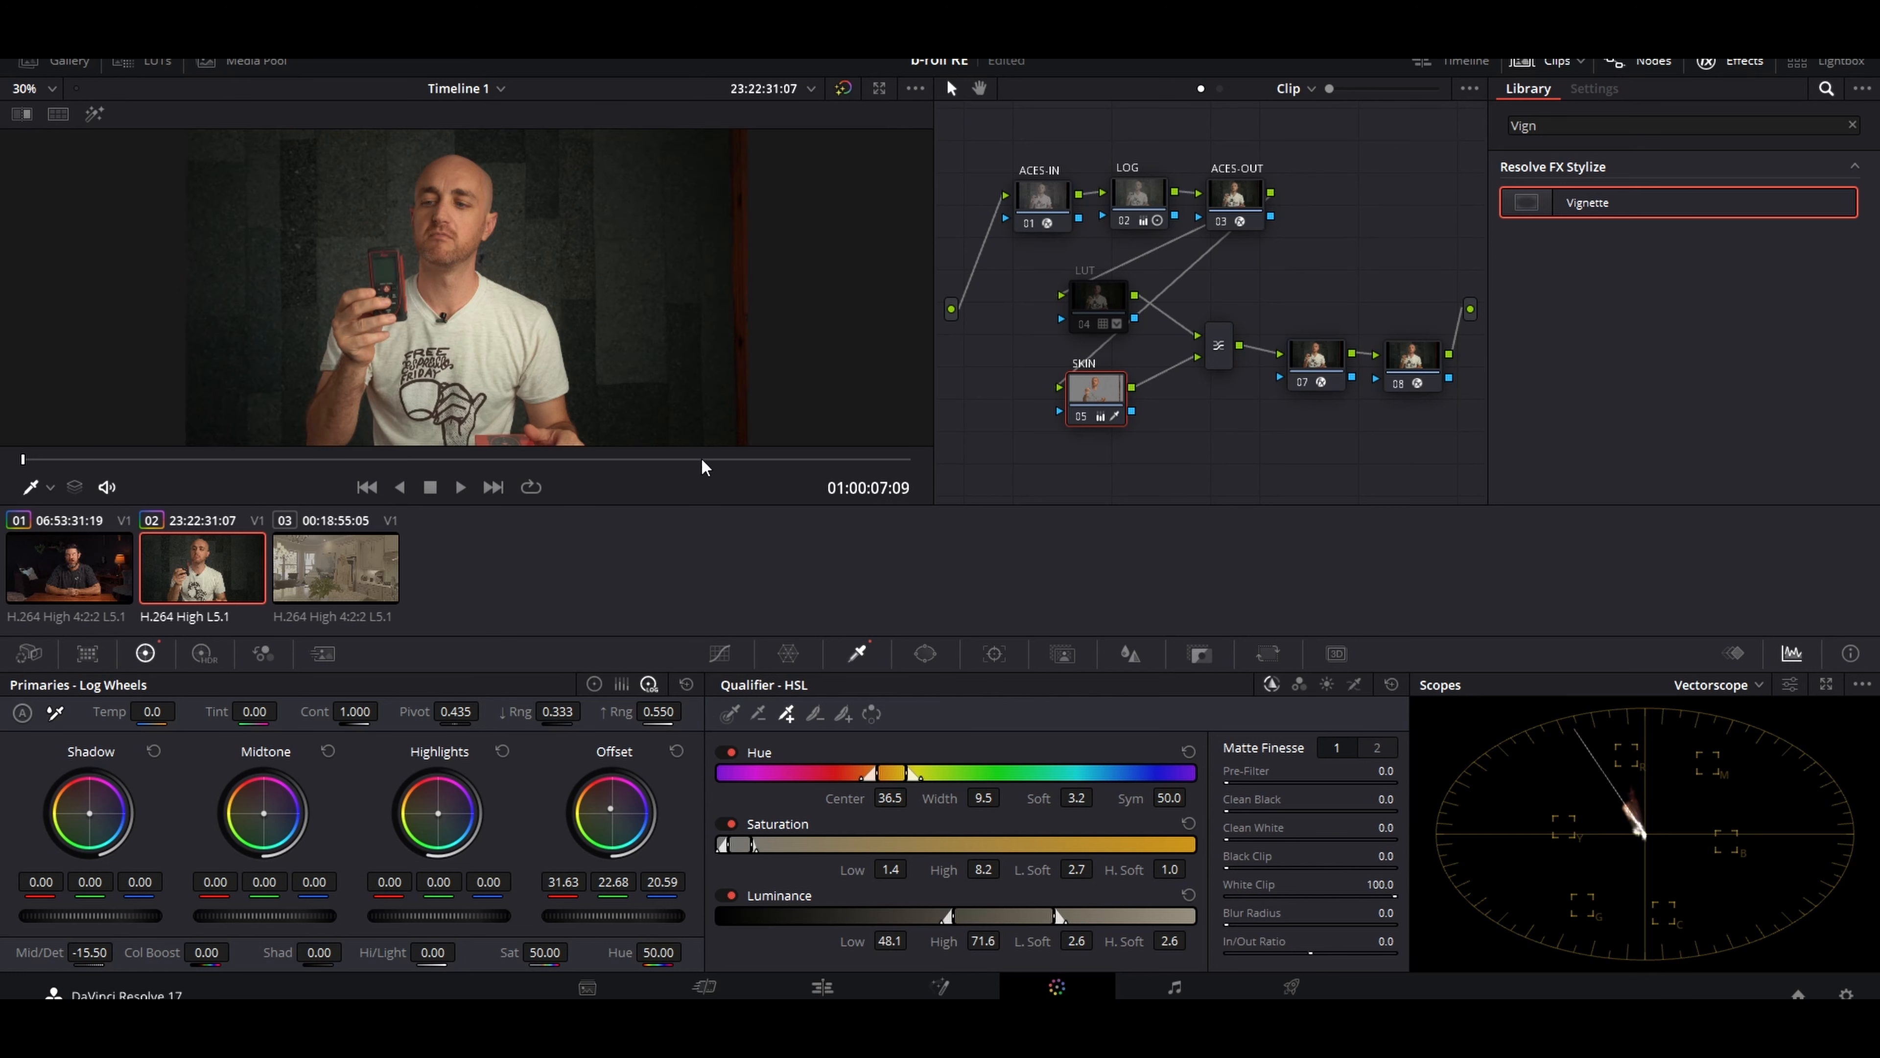
- Compare clip 02 with clip 01, and re-enable the LUT node on clip 02
left_click(81, 584)
left_click(172, 576)
left_click(1082, 323)
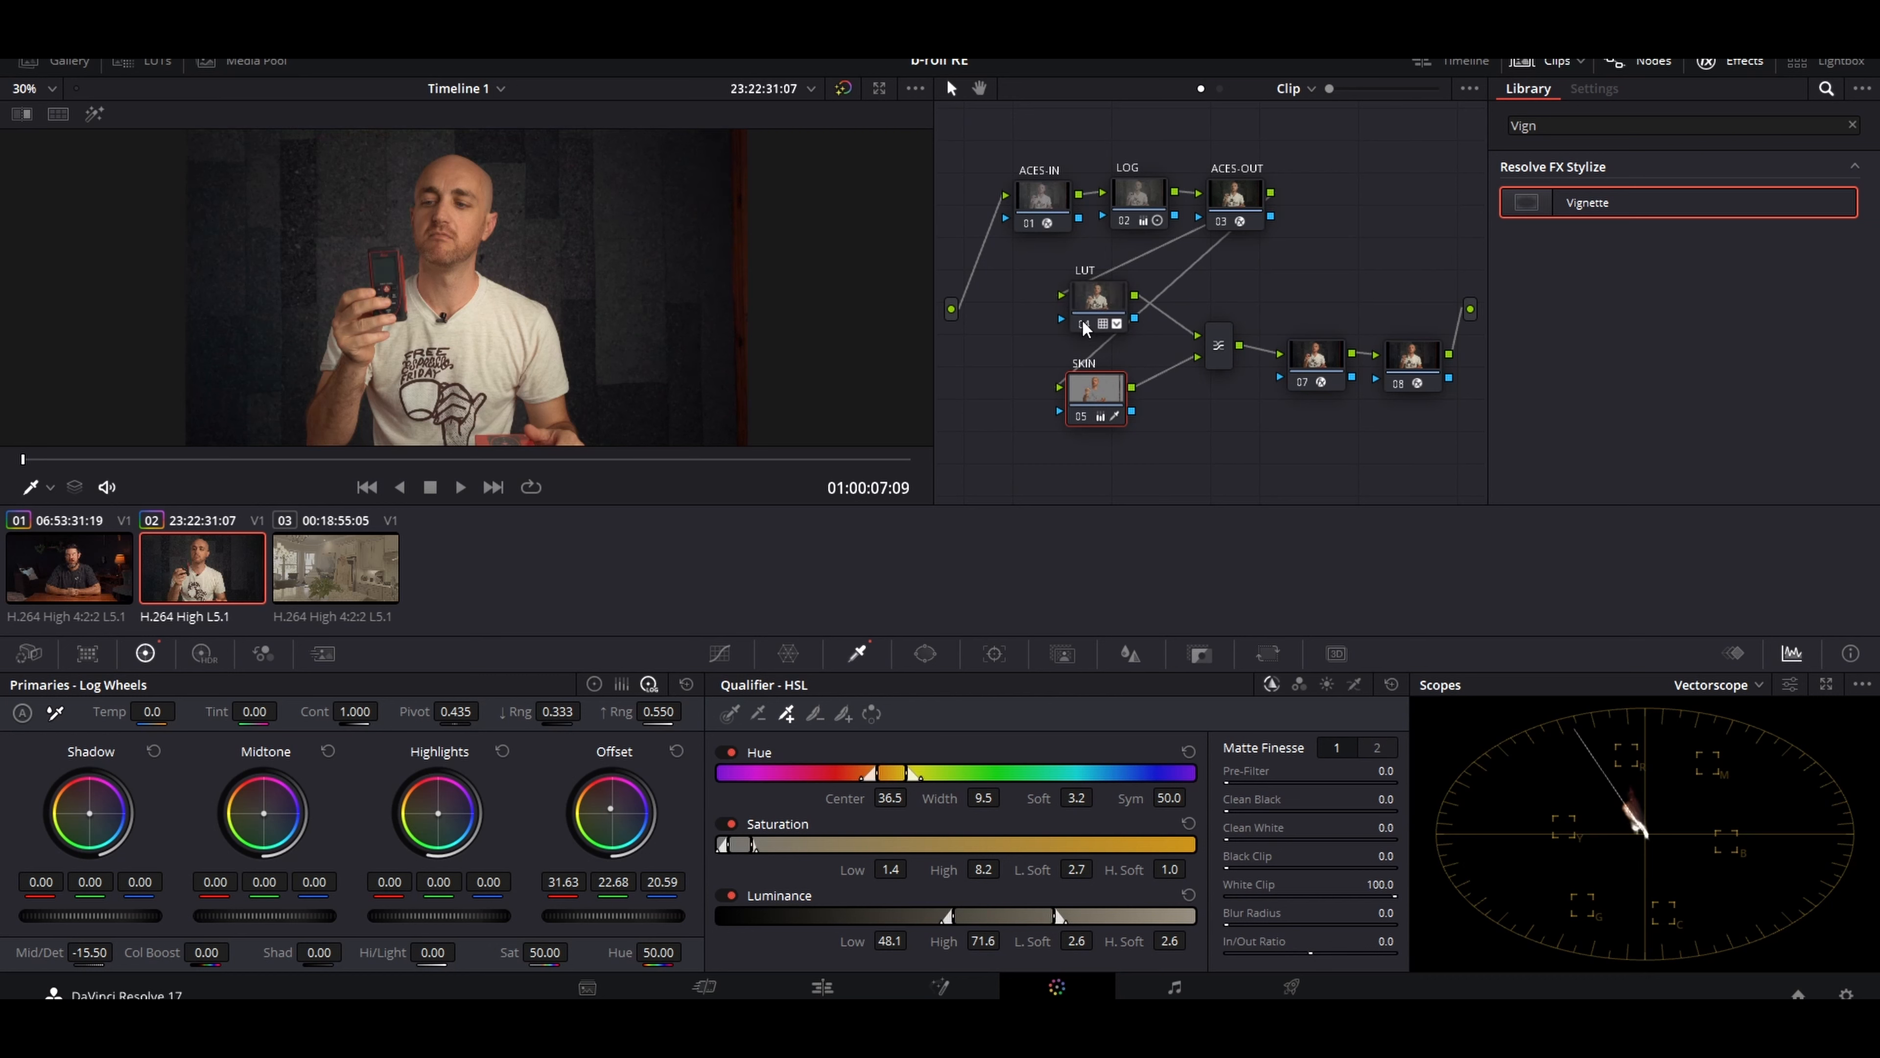
- Compare the finished grades of clips 01 and 02 by switching back and forth between them
left_click(108, 563)
left_click(168, 558)
left_click(74, 579)
left_click(172, 572)
left_click(112, 586)
left_click(208, 587)
- On clip 03, add three serial nodes and arrange nodes 01 to 03 in a row in the upper part of the graph
left_click(382, 557)
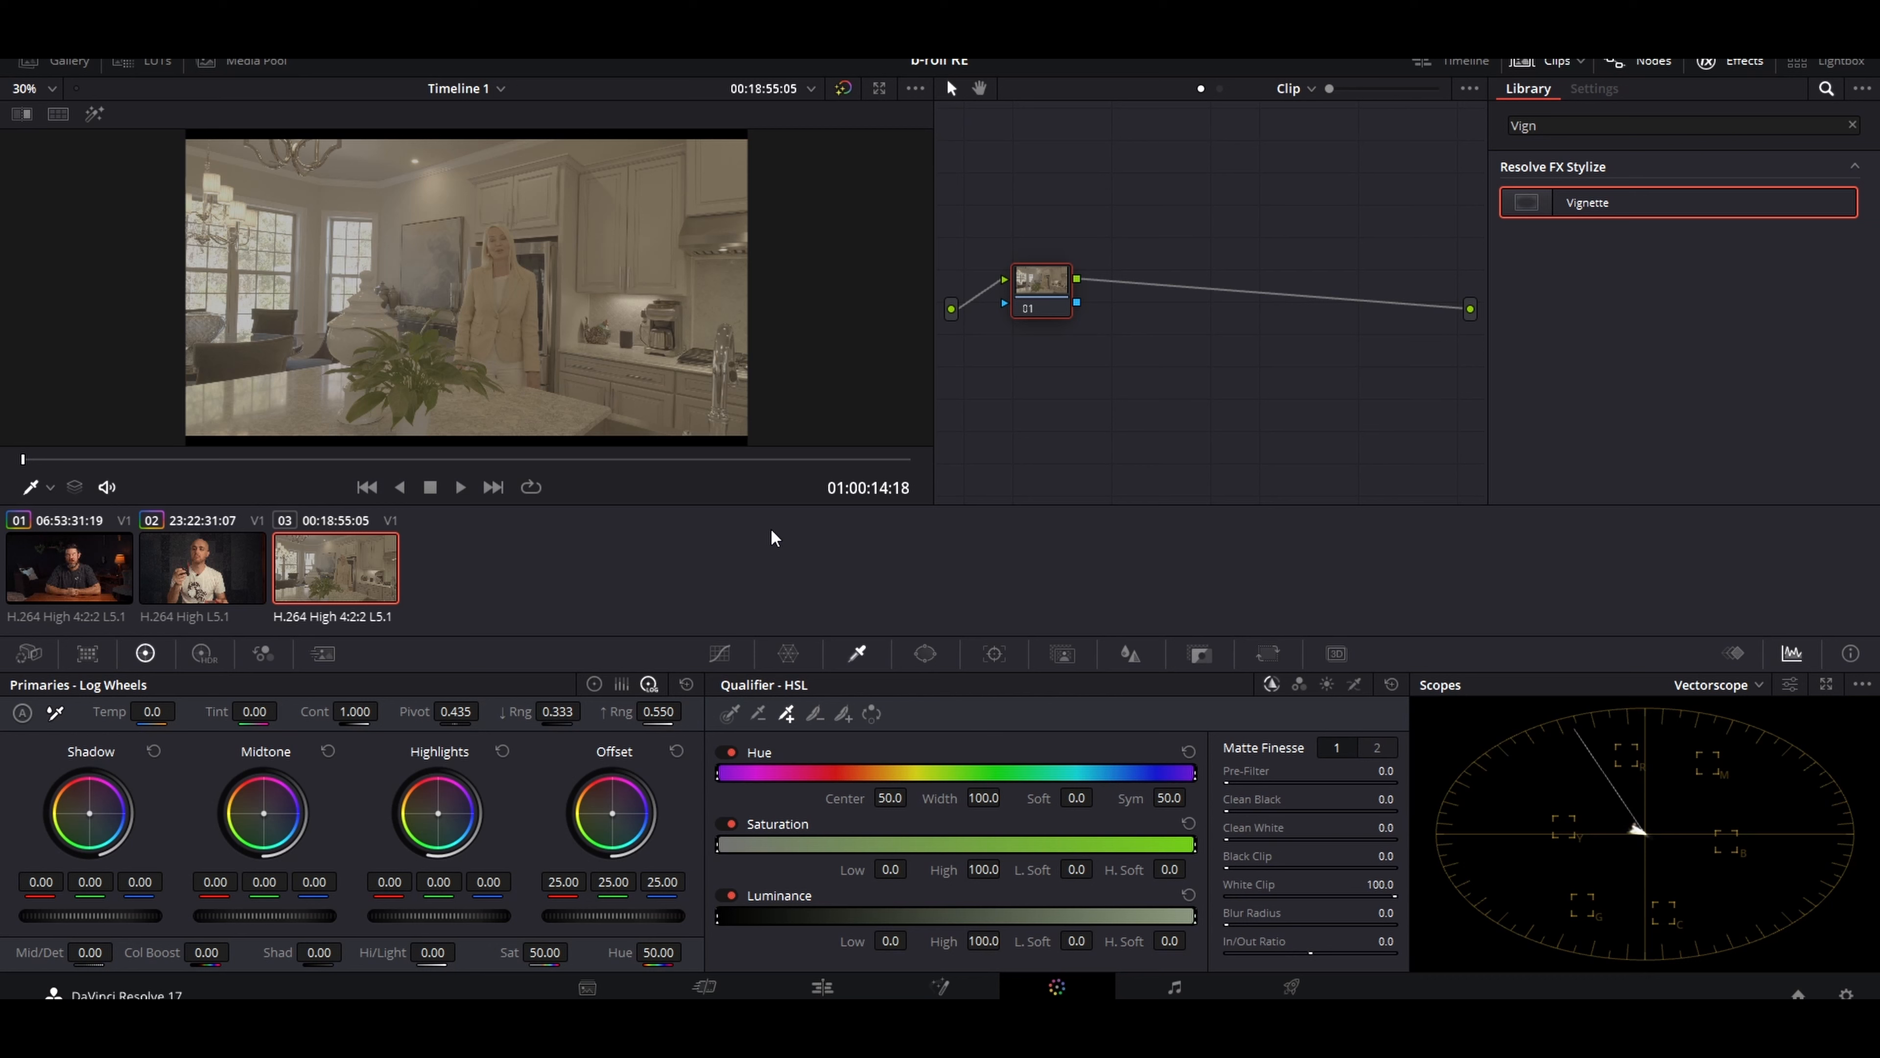
key("alt+s")
key("alt+s")
key("alt+s")
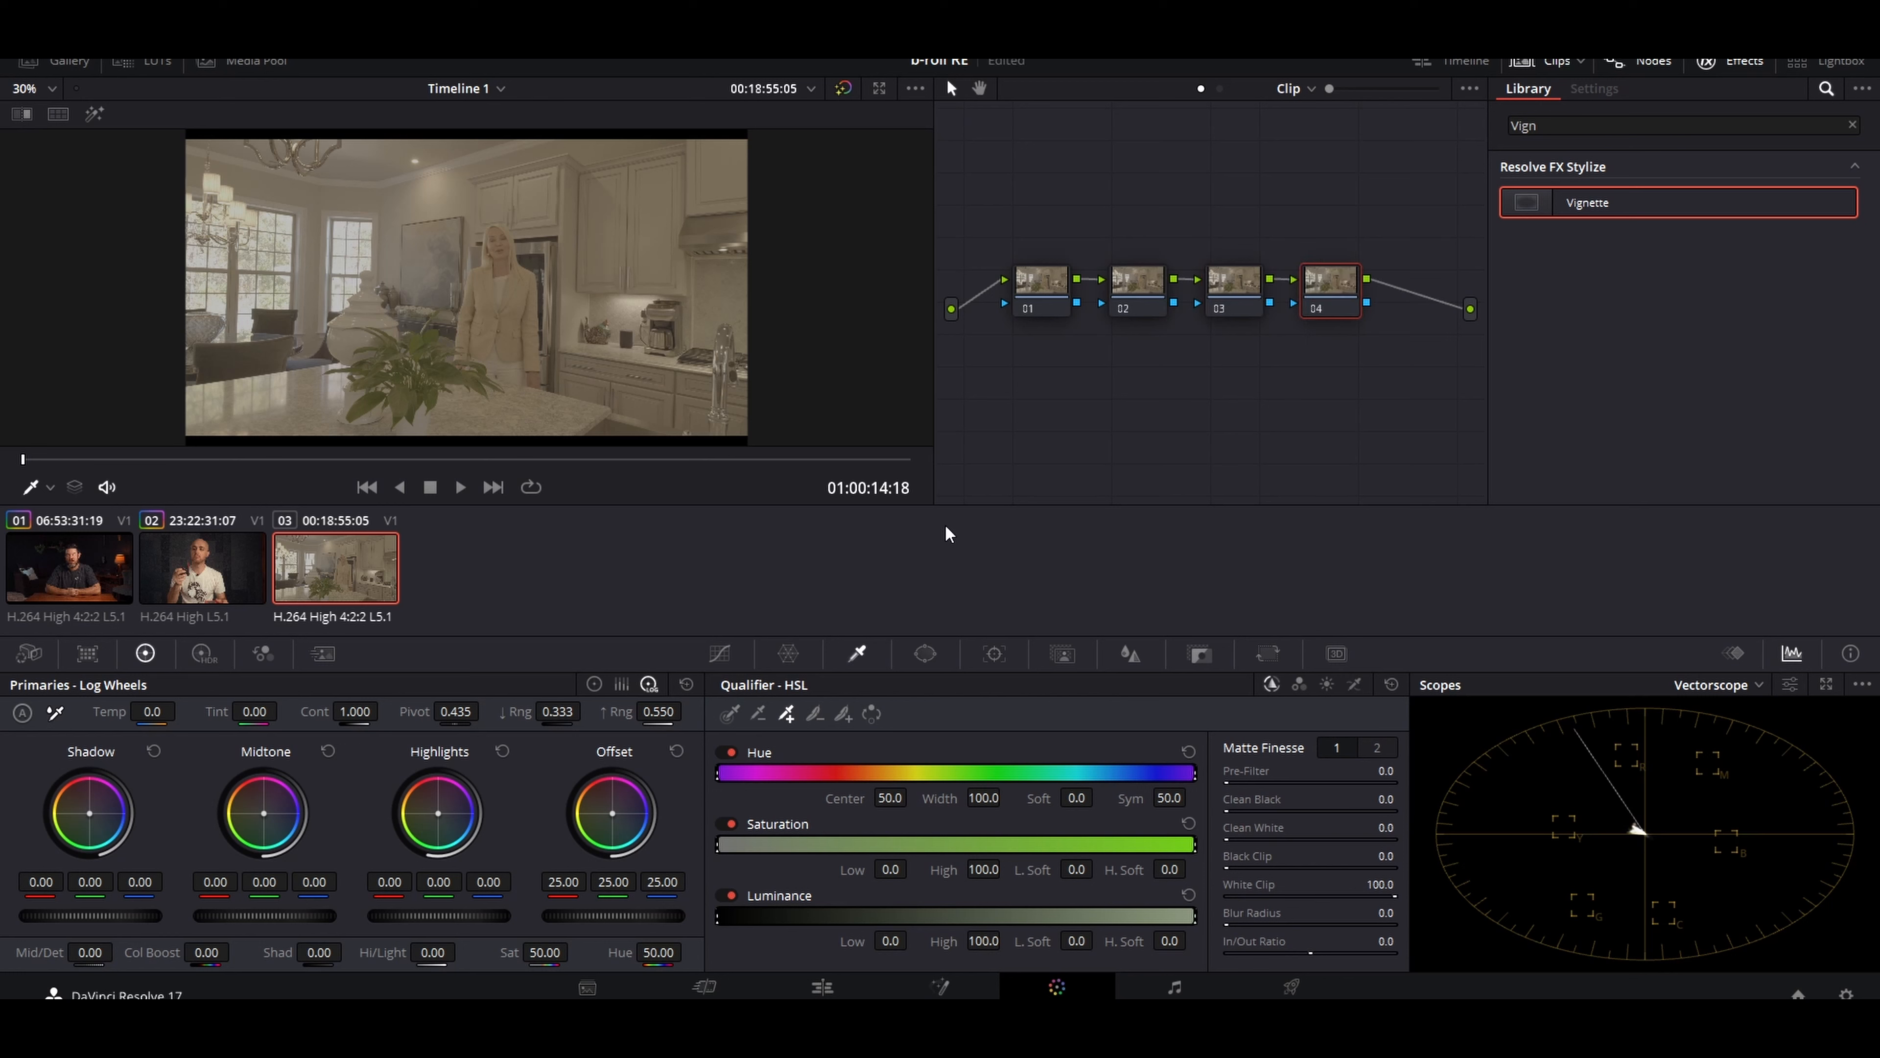
left_click_drag(1002, 199, 1217, 430)
left_click_drag(1234, 300, 1238, 199)
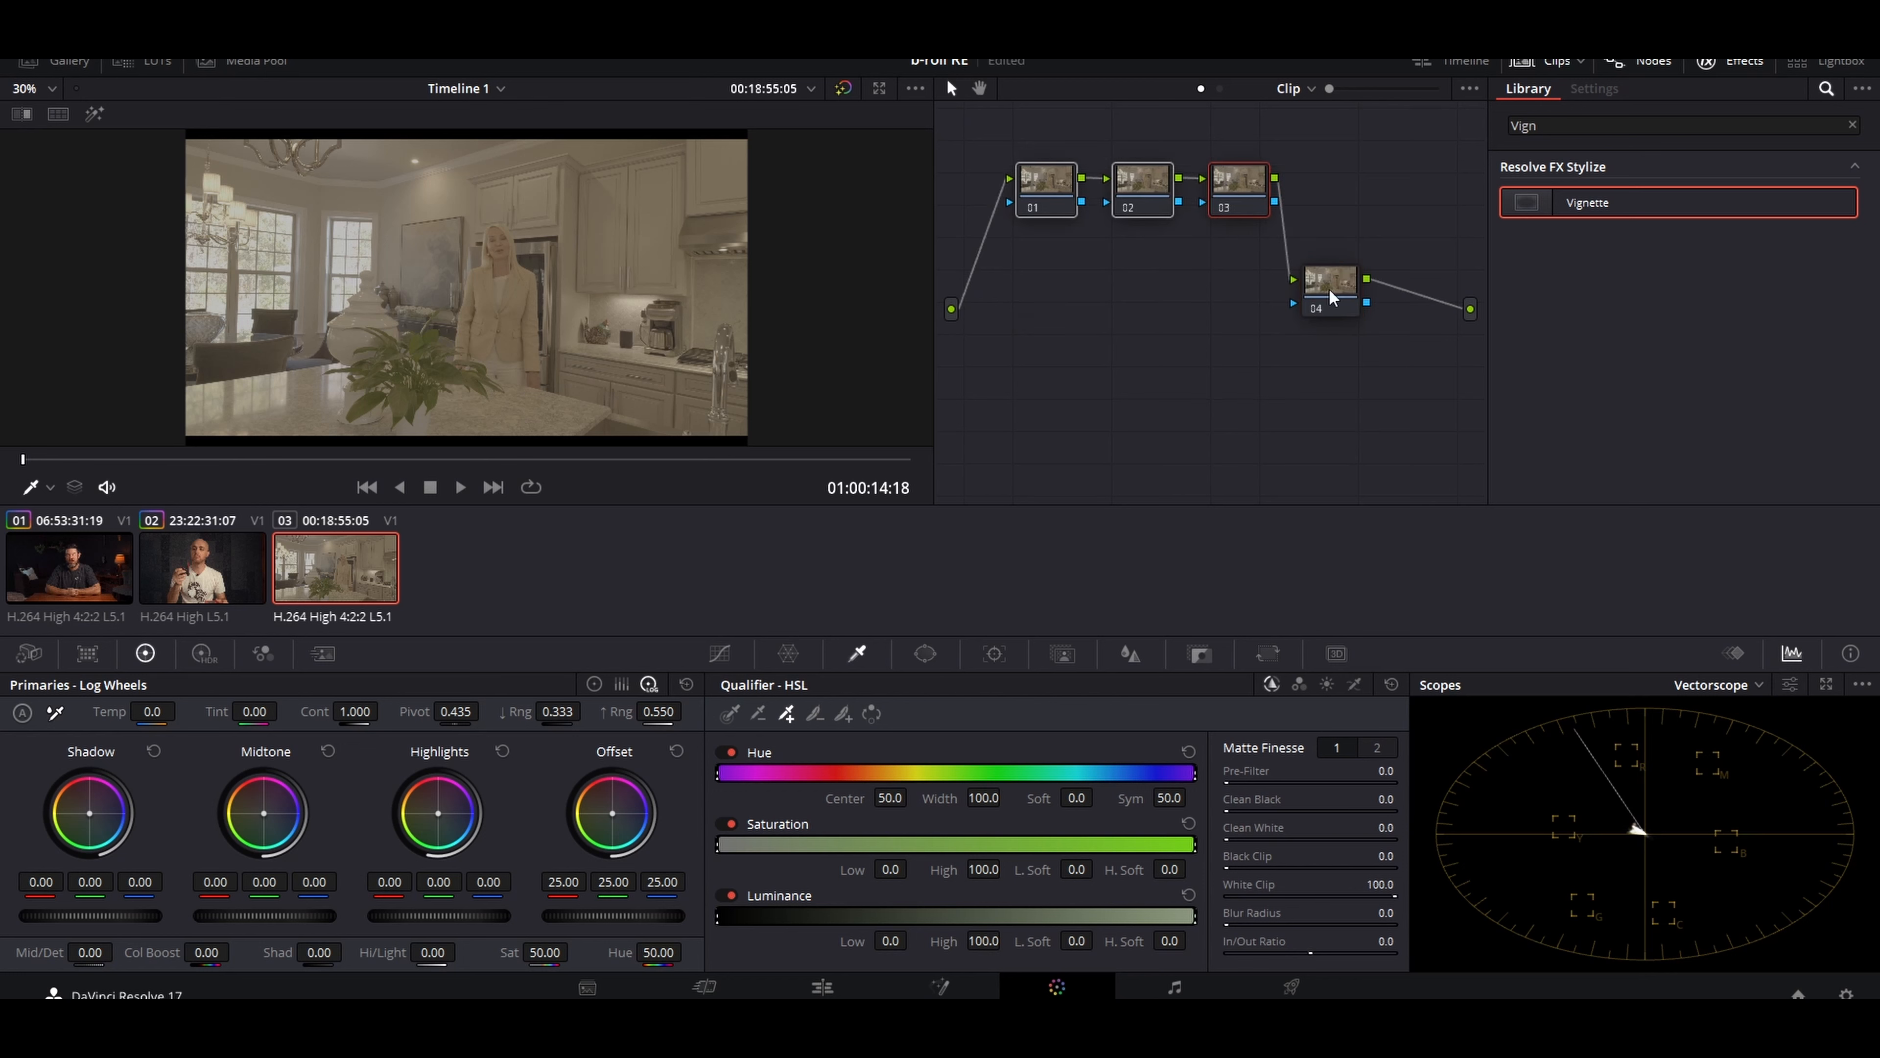
- Place node 04 below the first row and add a layer node to it for a separate skin branch
left_click_drag(1329, 290, 1098, 342)
right_click(1104, 342)
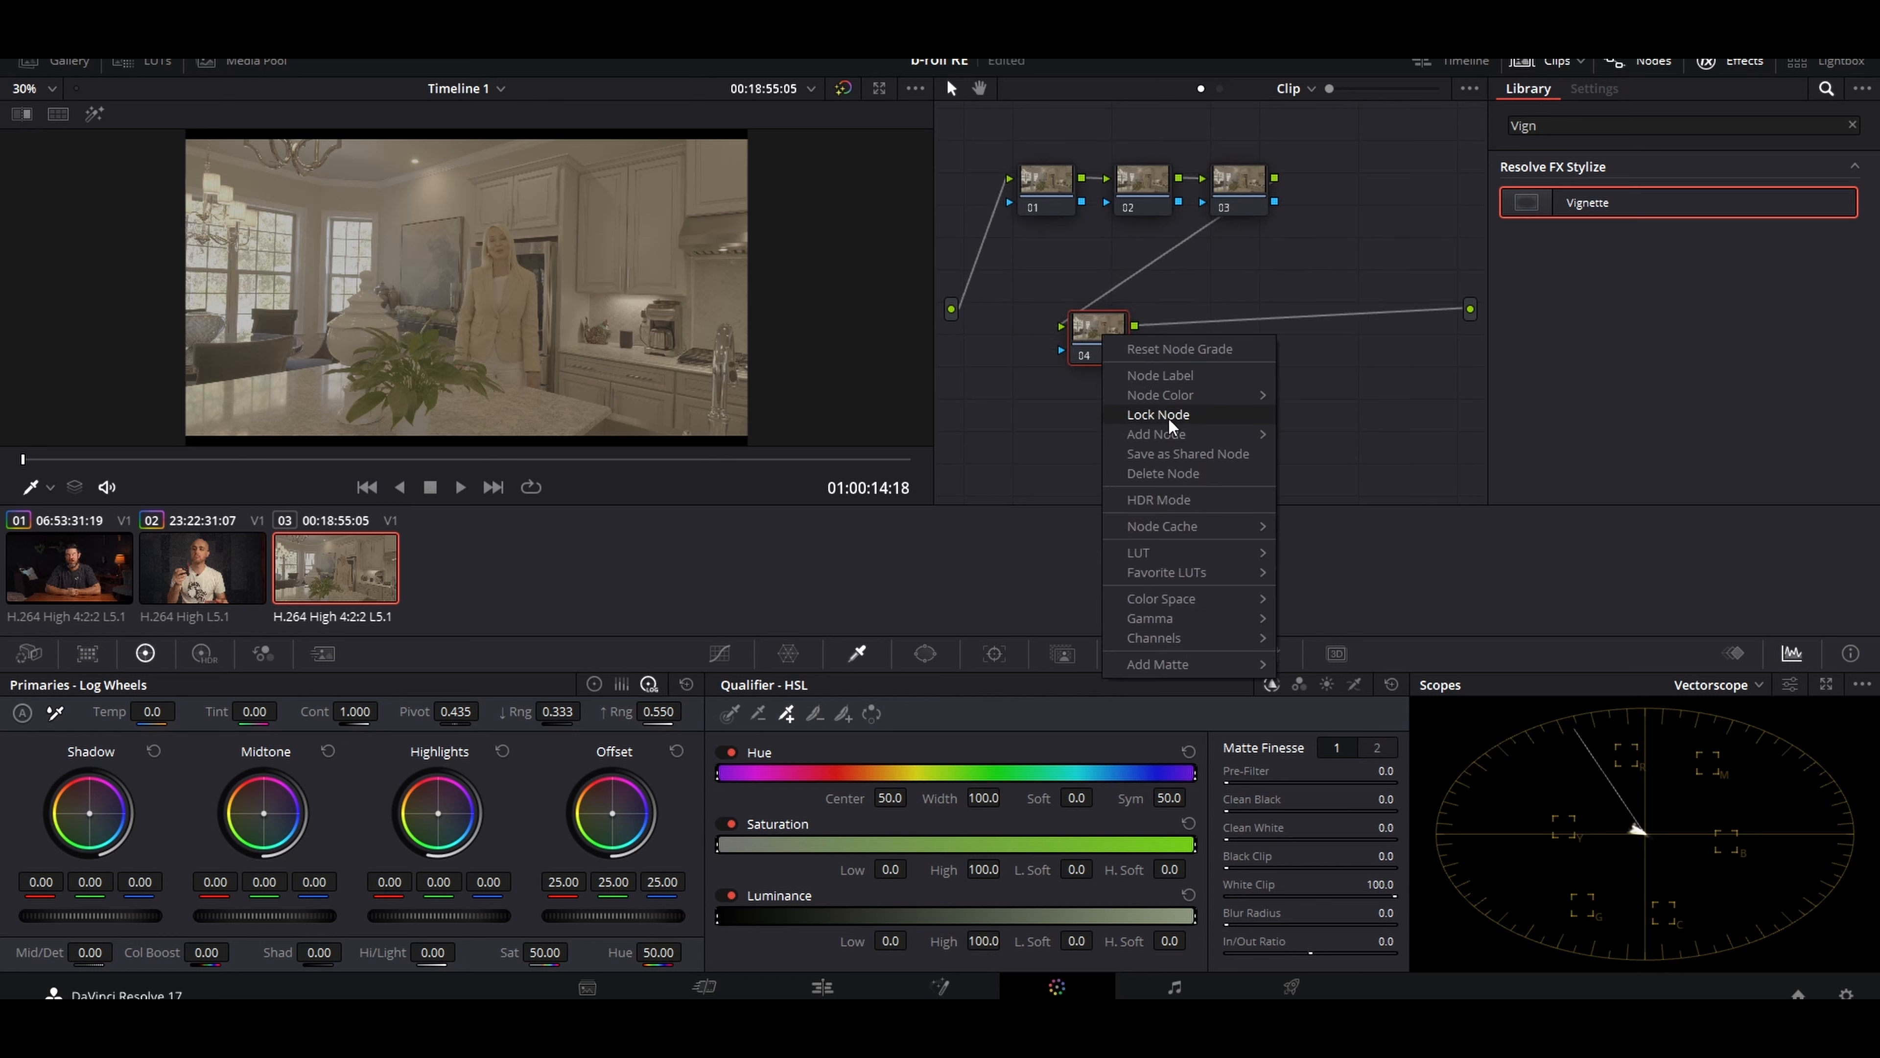
mouse_move(1173, 435)
left_click(1327, 470)
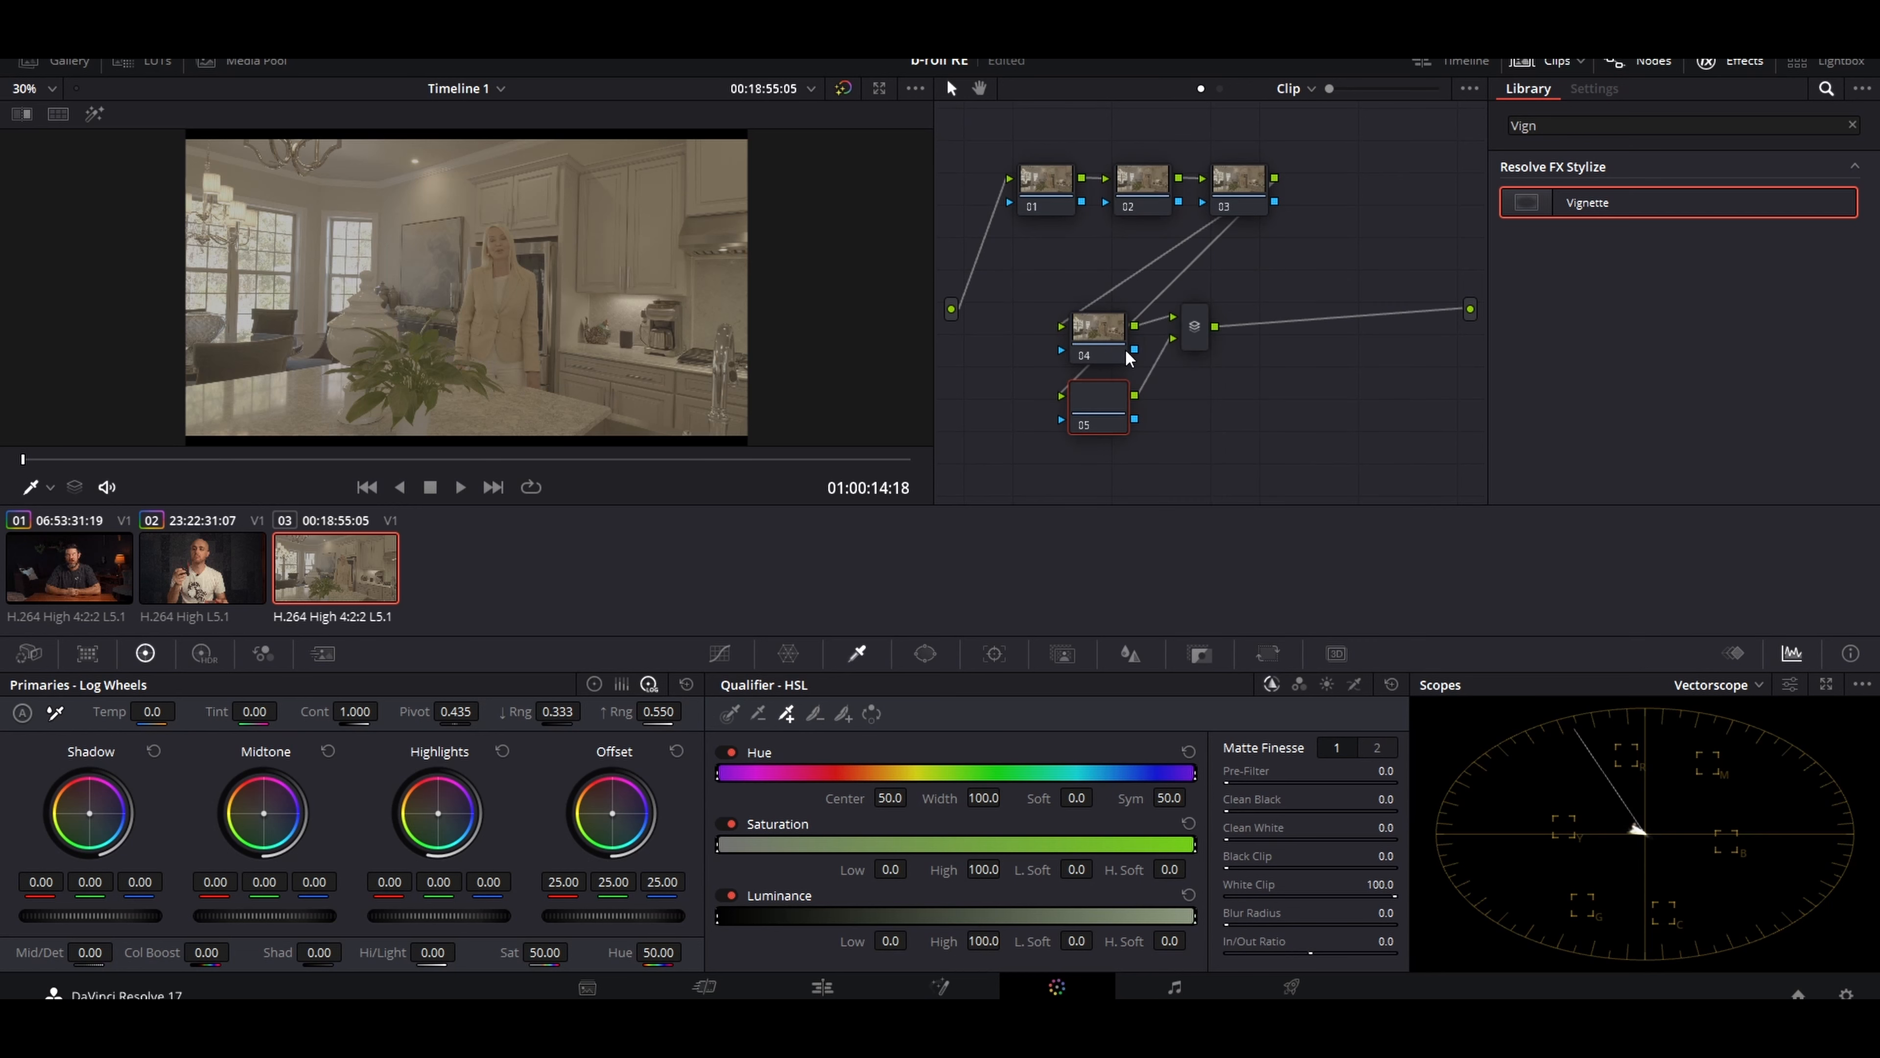
- Add two serial nodes after the layer mixer and space them out before the output
key("alt+s")
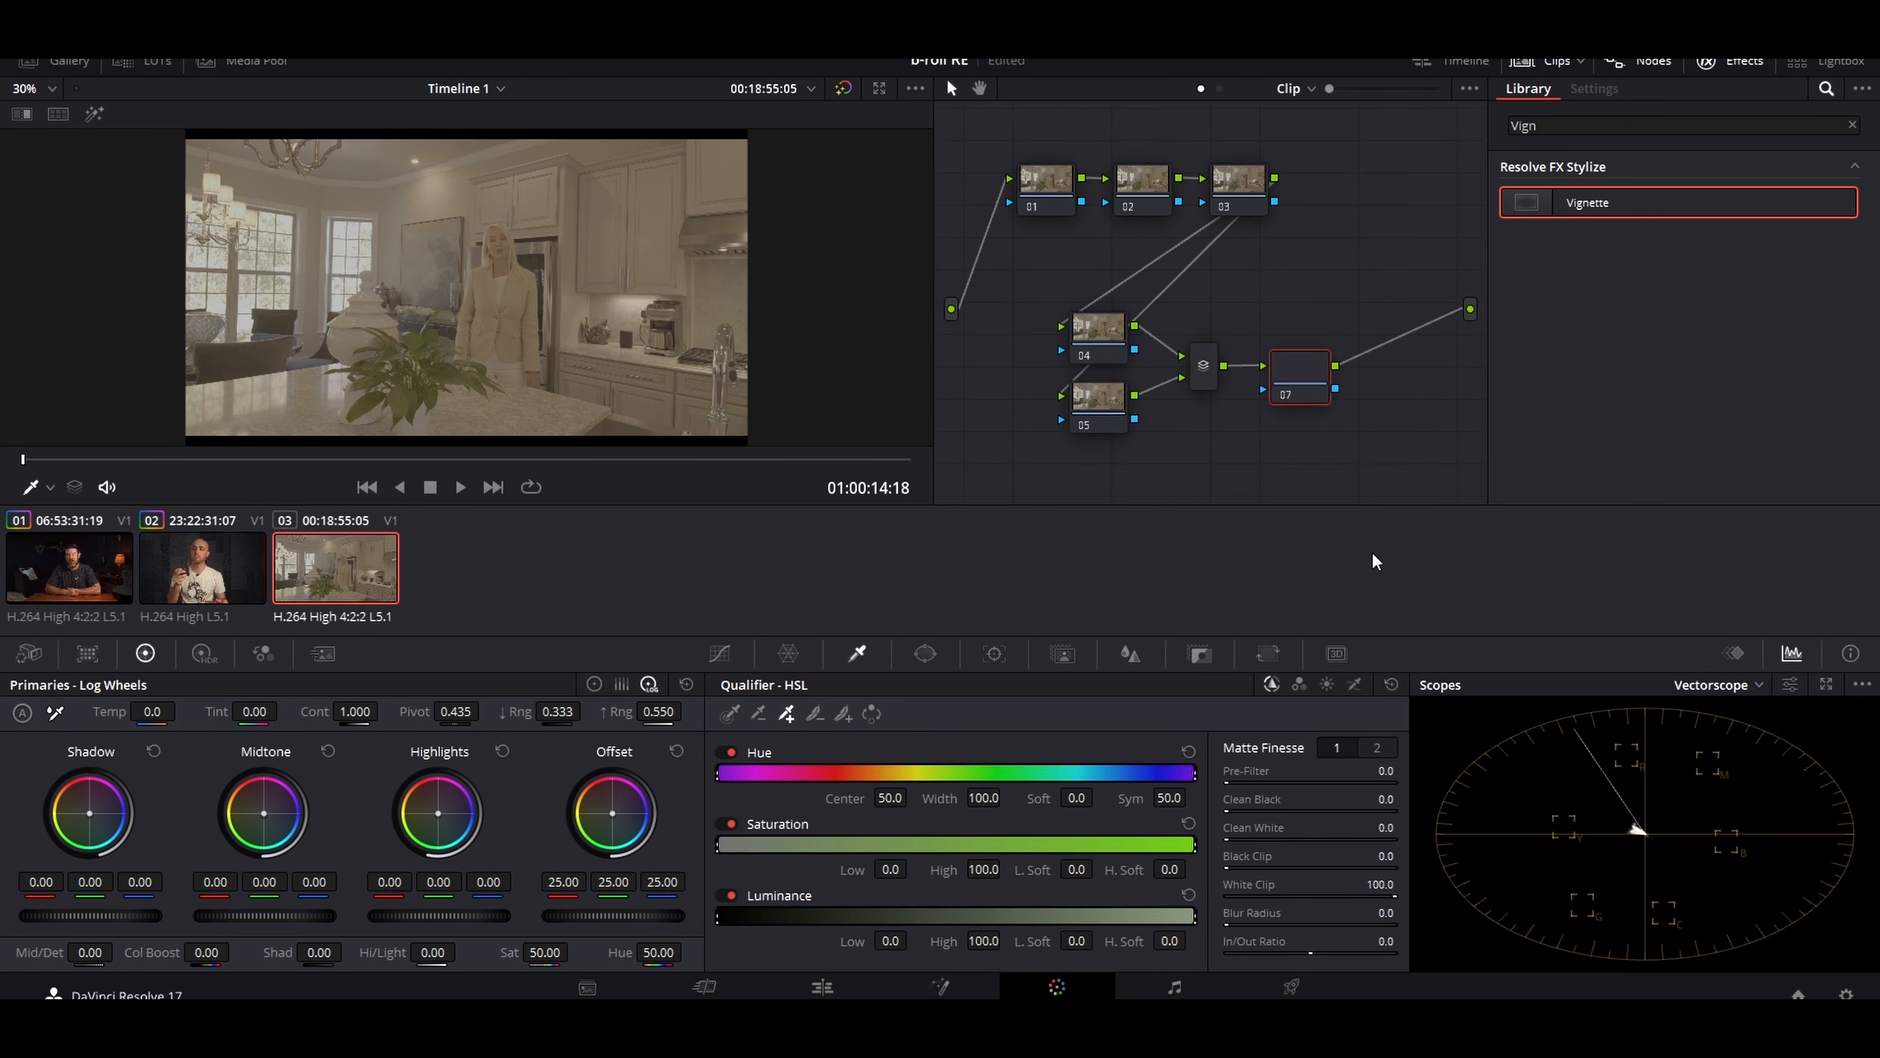
key("alt+s")
left_click_drag(1389, 393, 1411, 382)
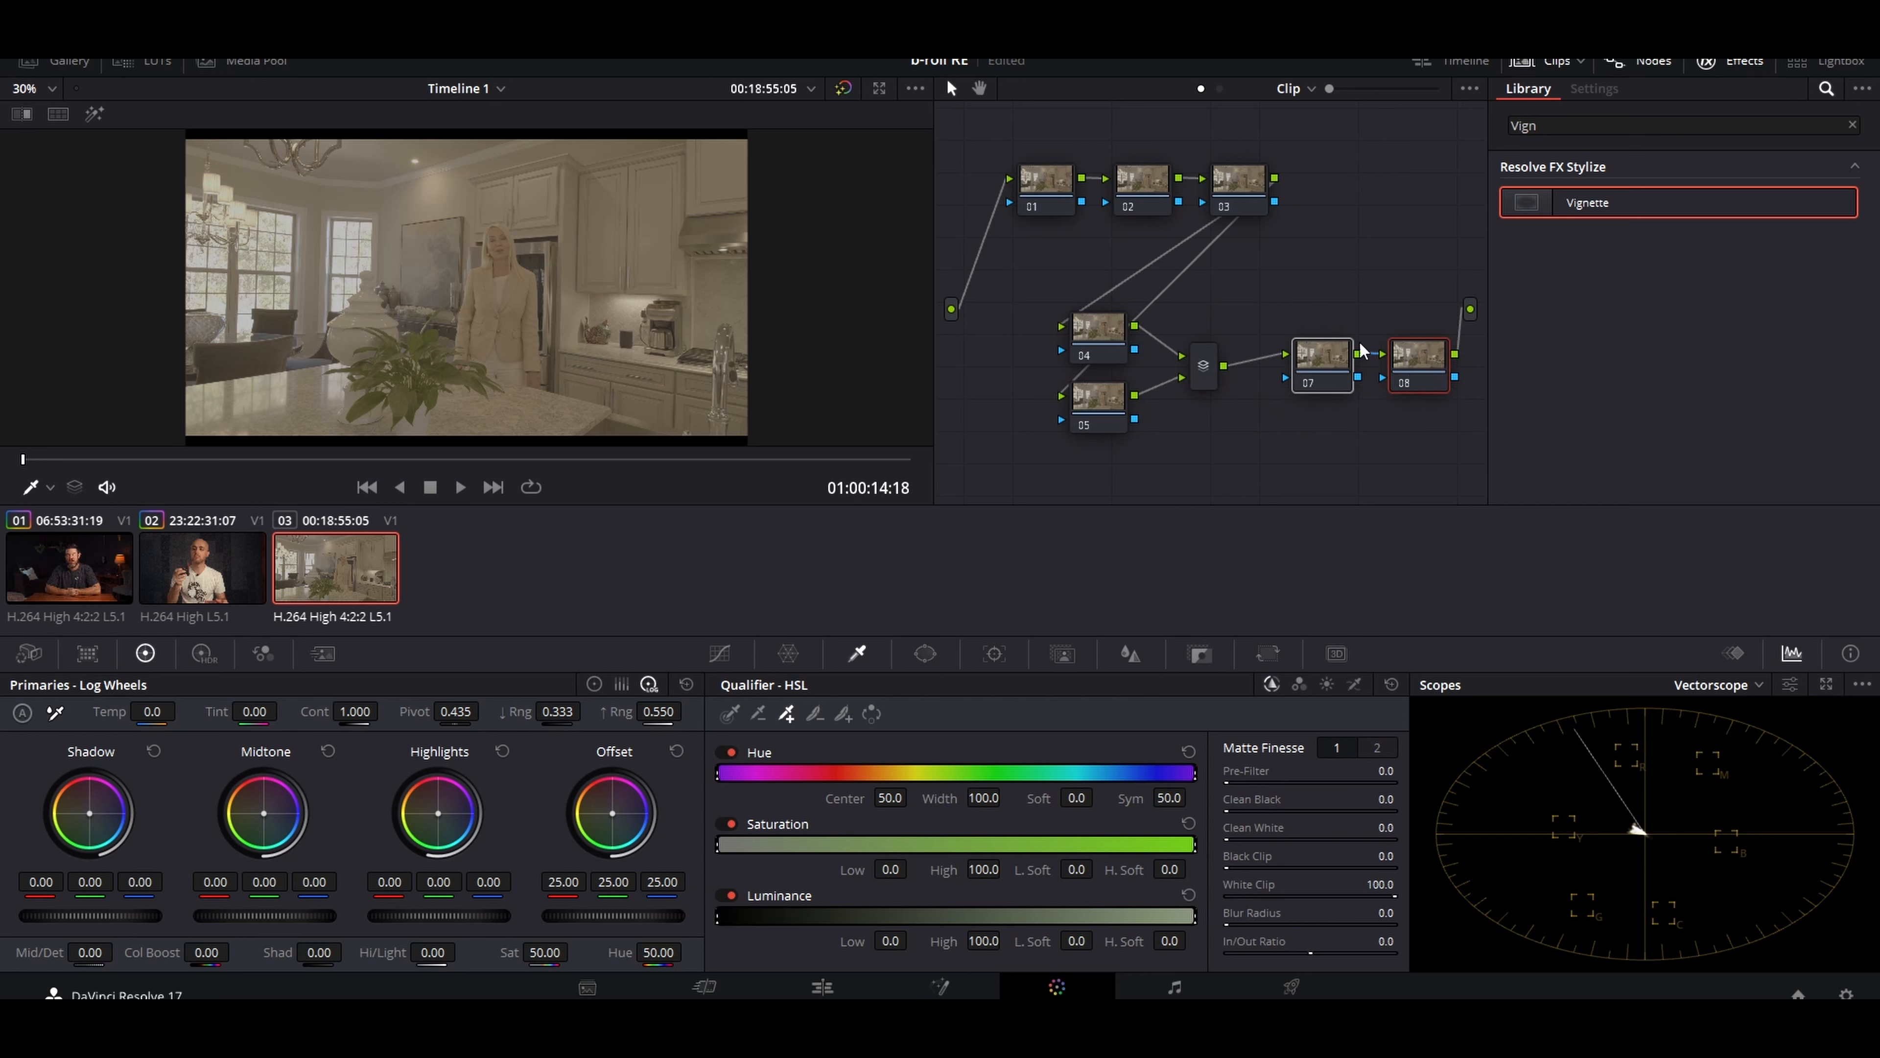
- Apply ACES Transform to node 01 and set its Input Transform to Panasonic Varicam VLog VGamut - CSC
left_click(1046, 189)
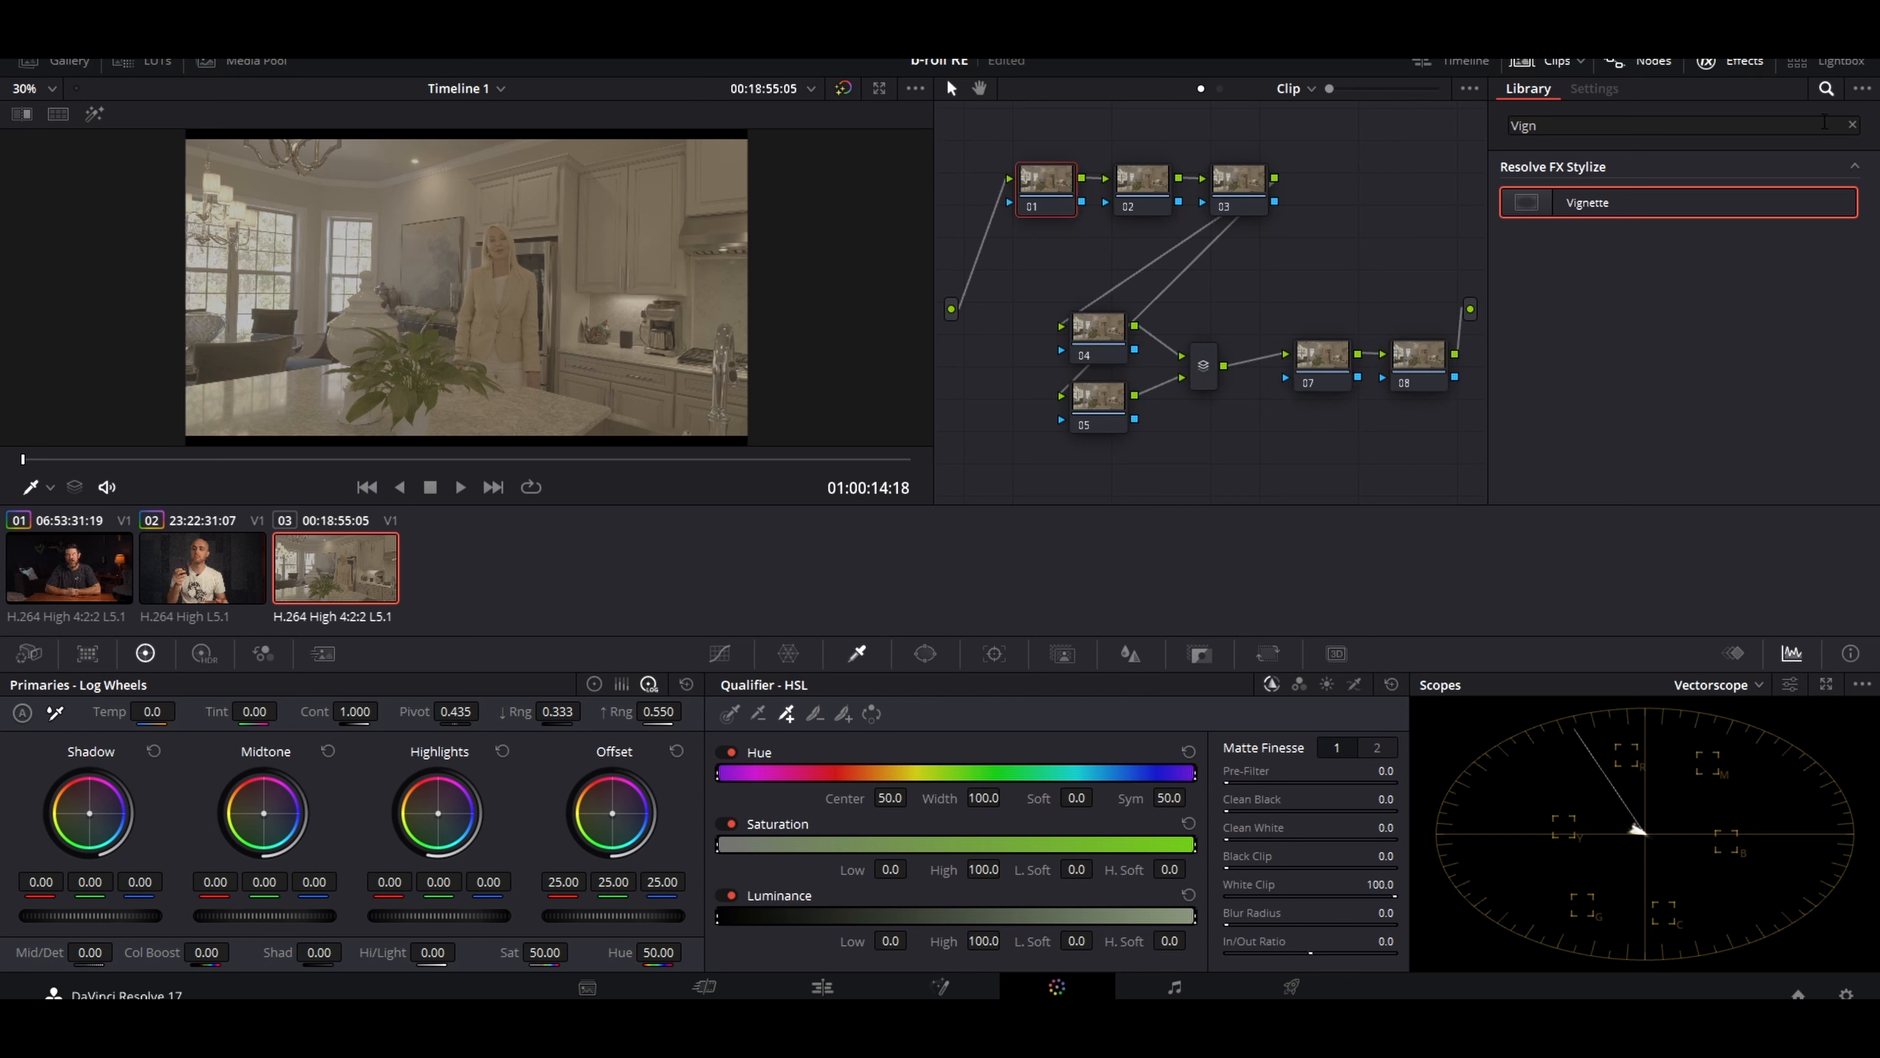
left_click(1853, 125)
scroll(1568, 452, "down", 8)
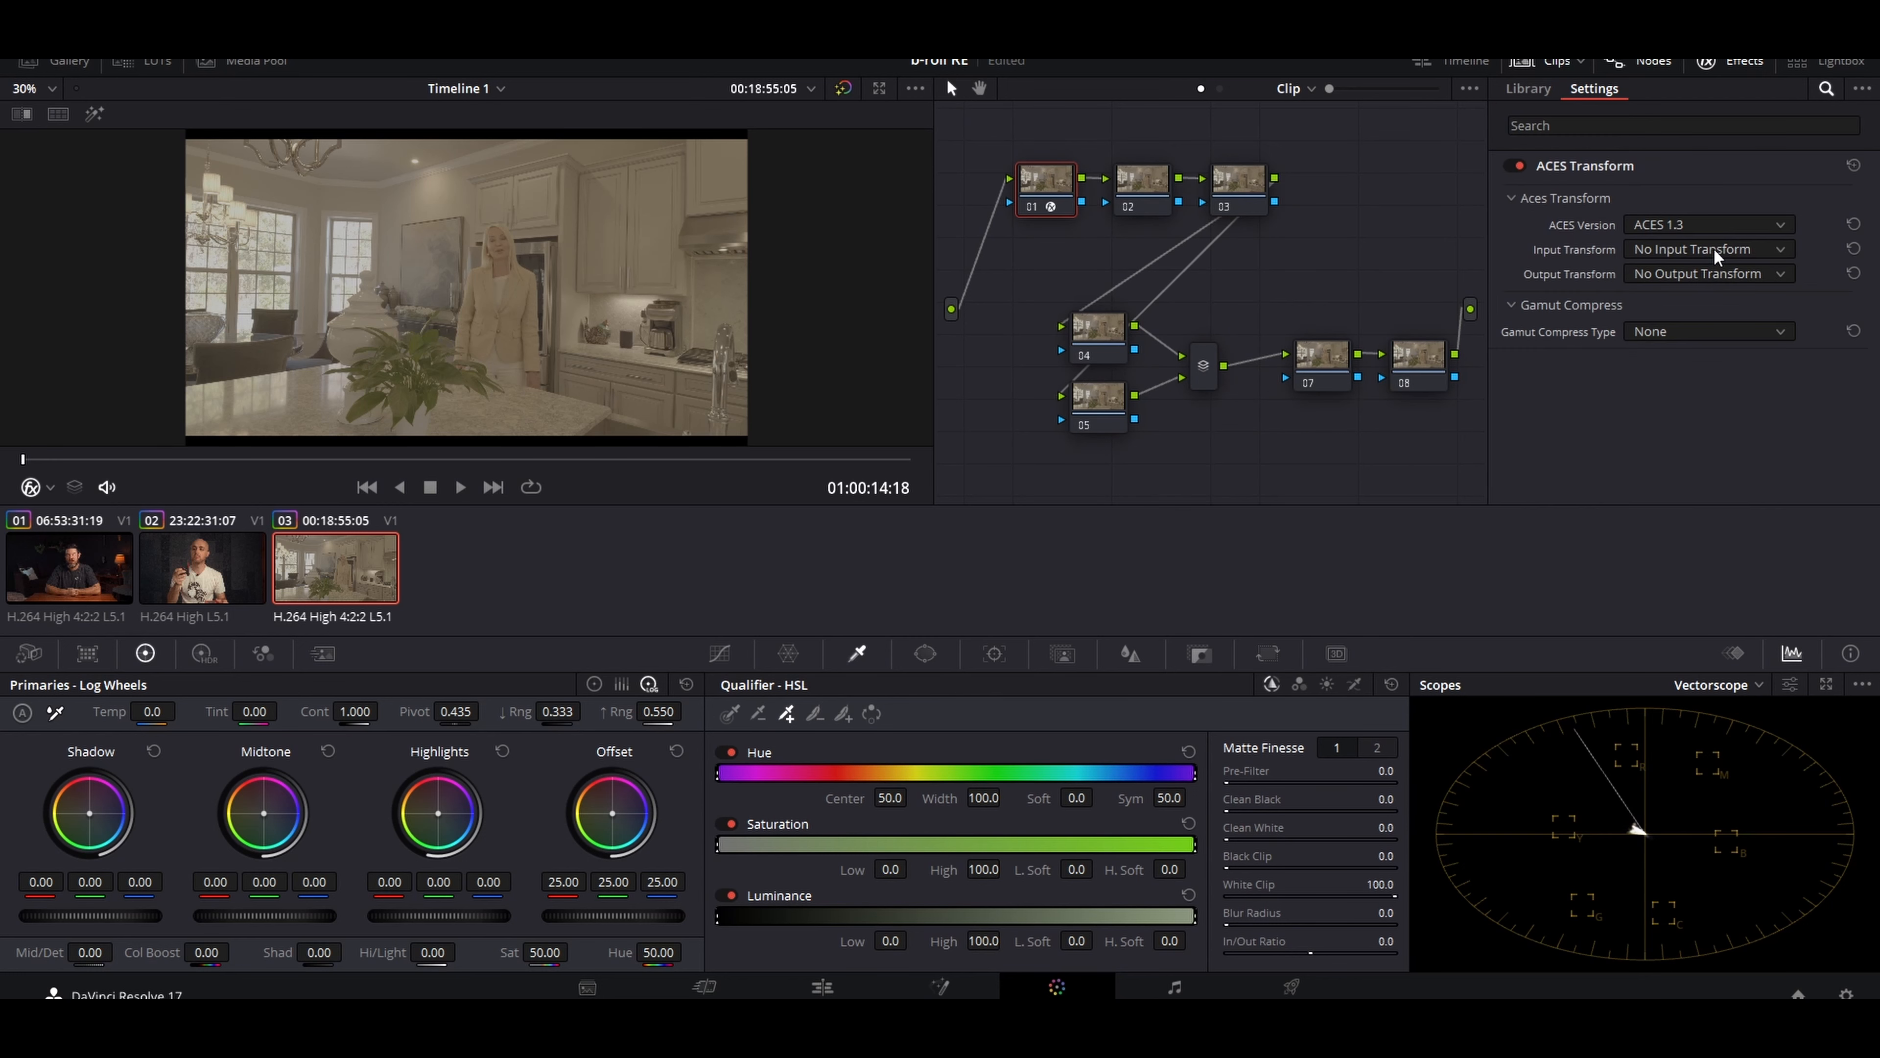
left_click(1709, 249)
scroll(1665, 340, "down", 10)
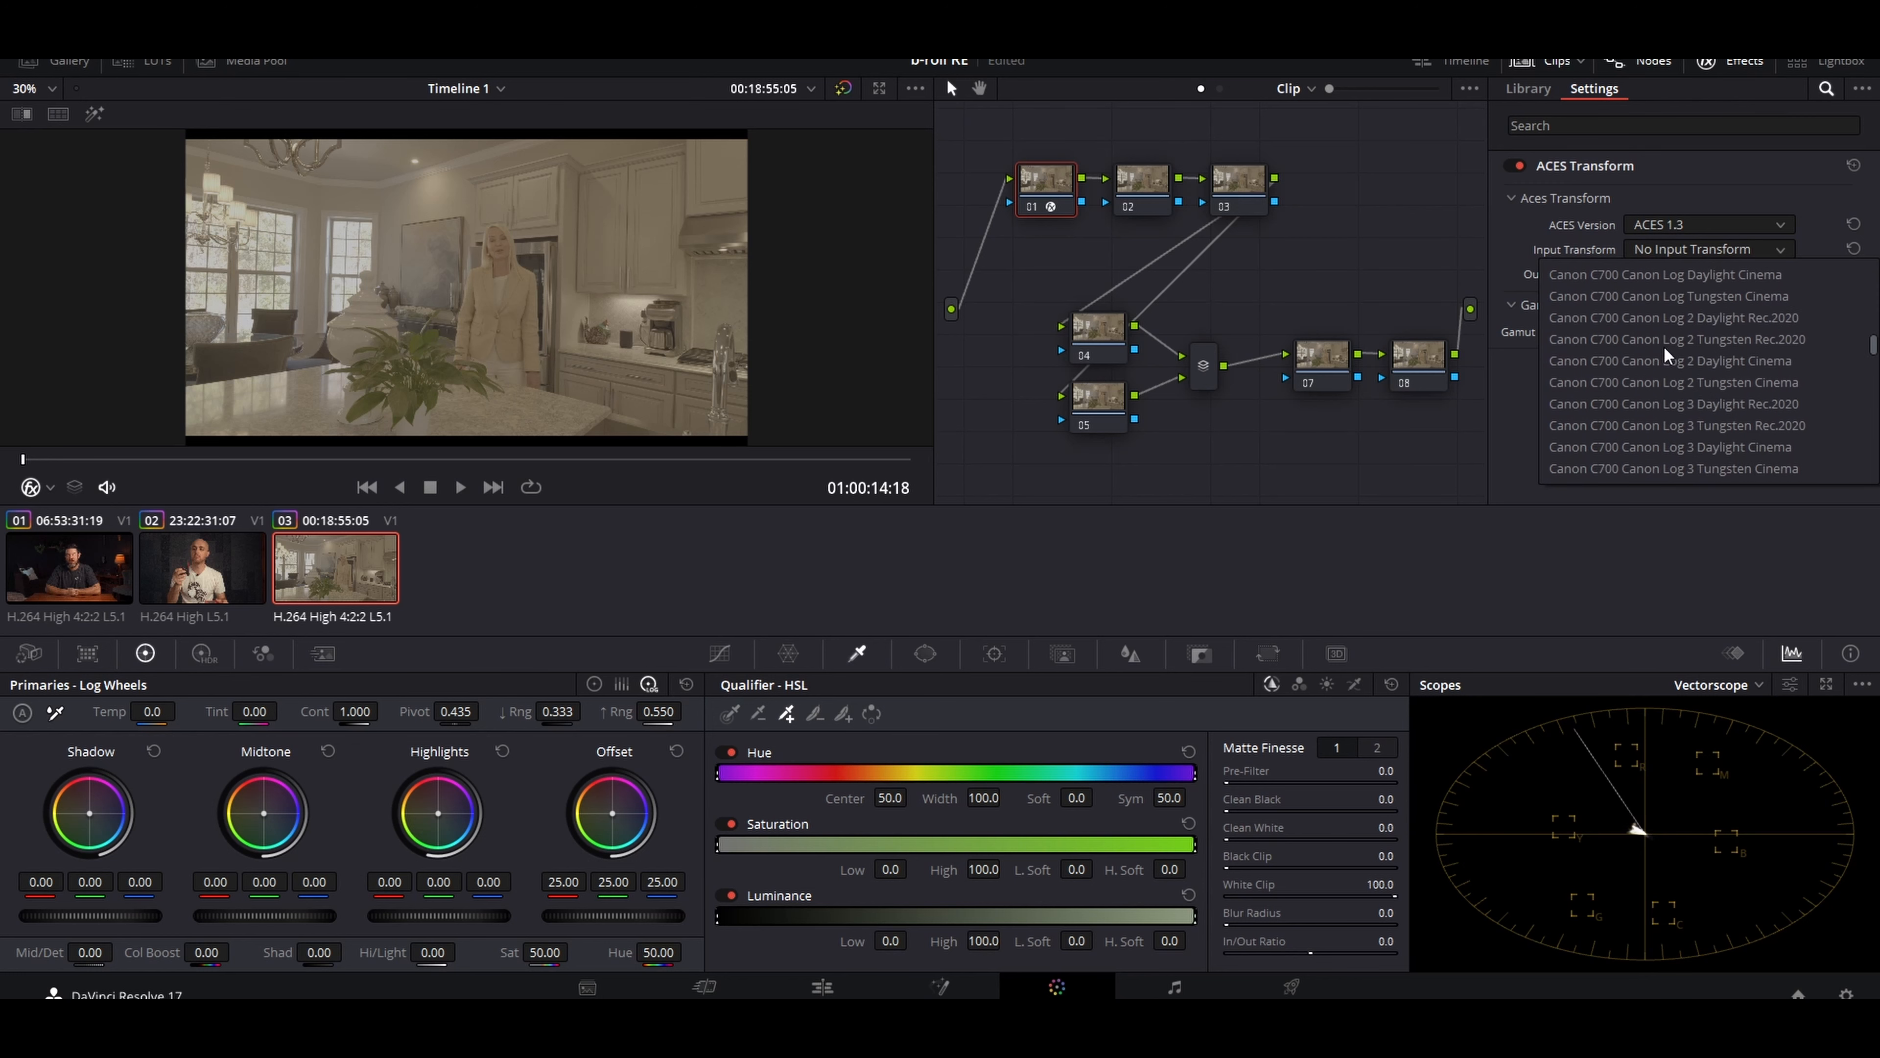
scroll(1663, 345, "down", 15)
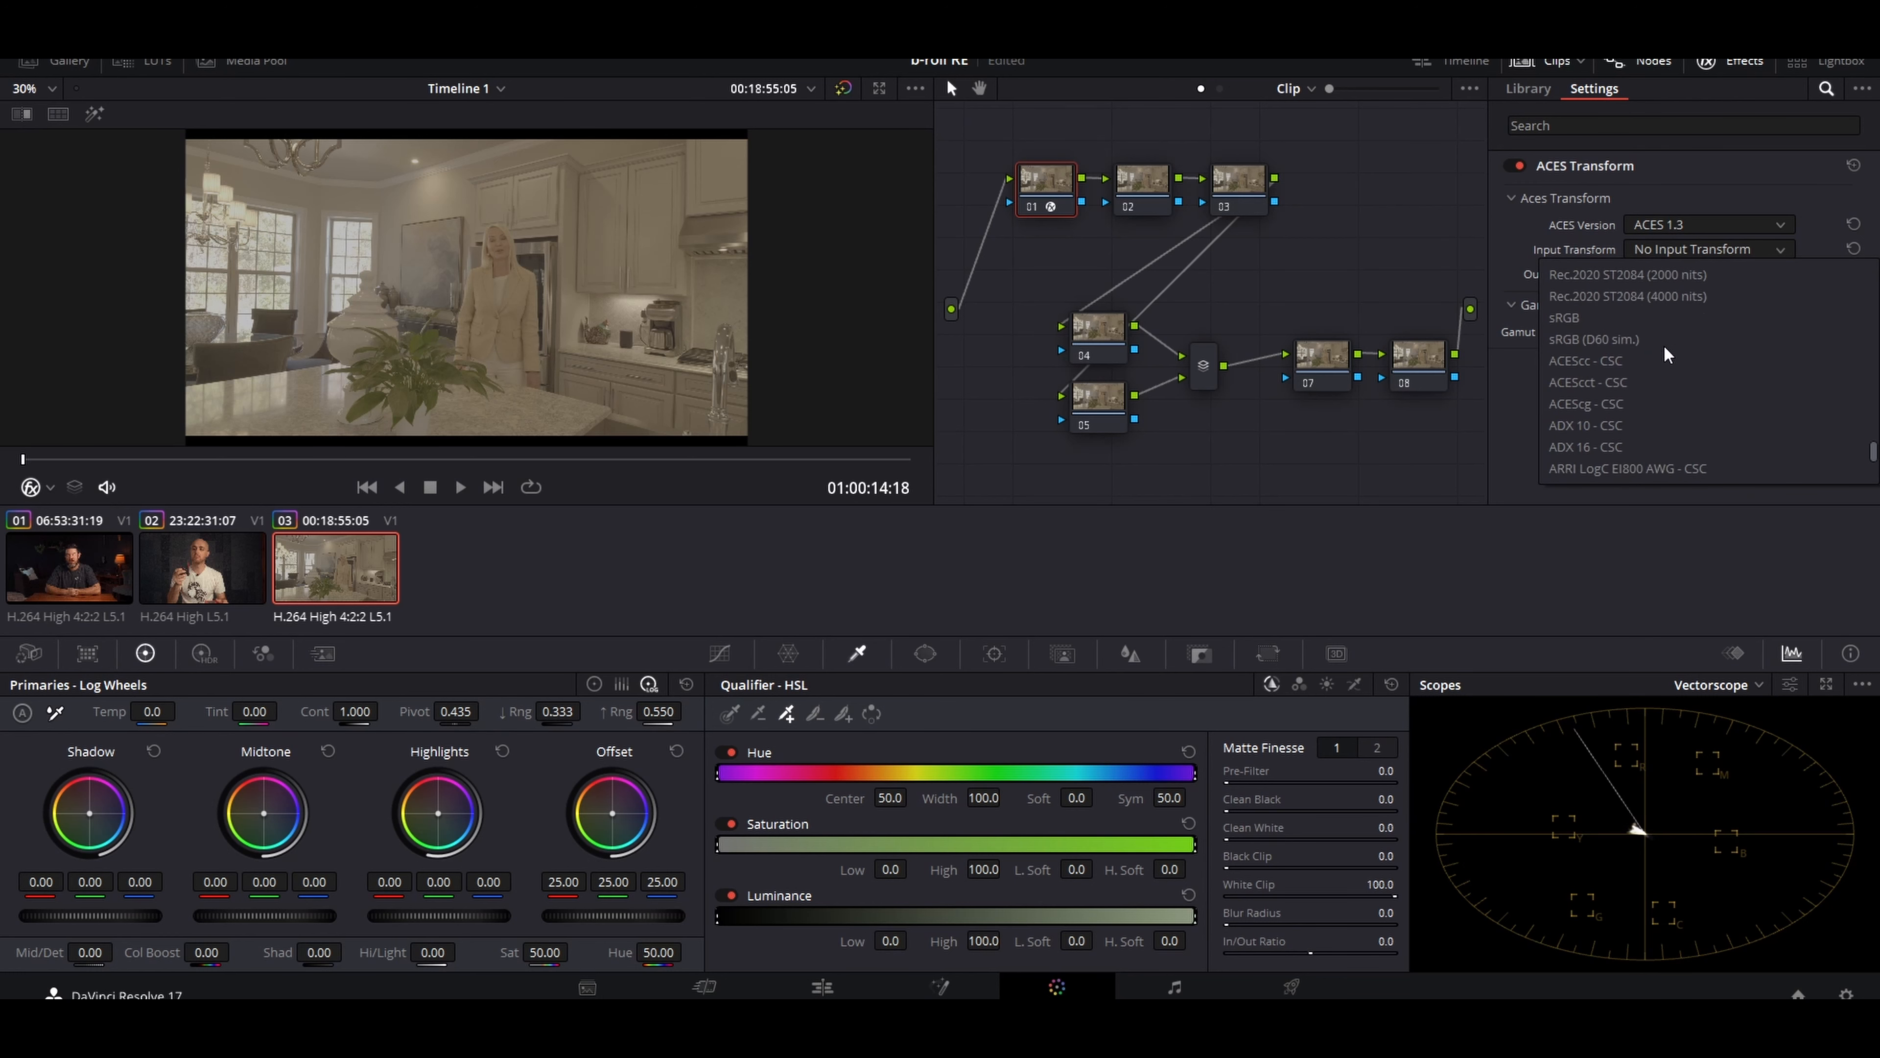
scroll(1663, 344, "down", 5)
left_click(1684, 399)
- Set node 01's ACES Output Transform to ARRI LogC EI800 AWG - CSC
left_click(1690, 272)
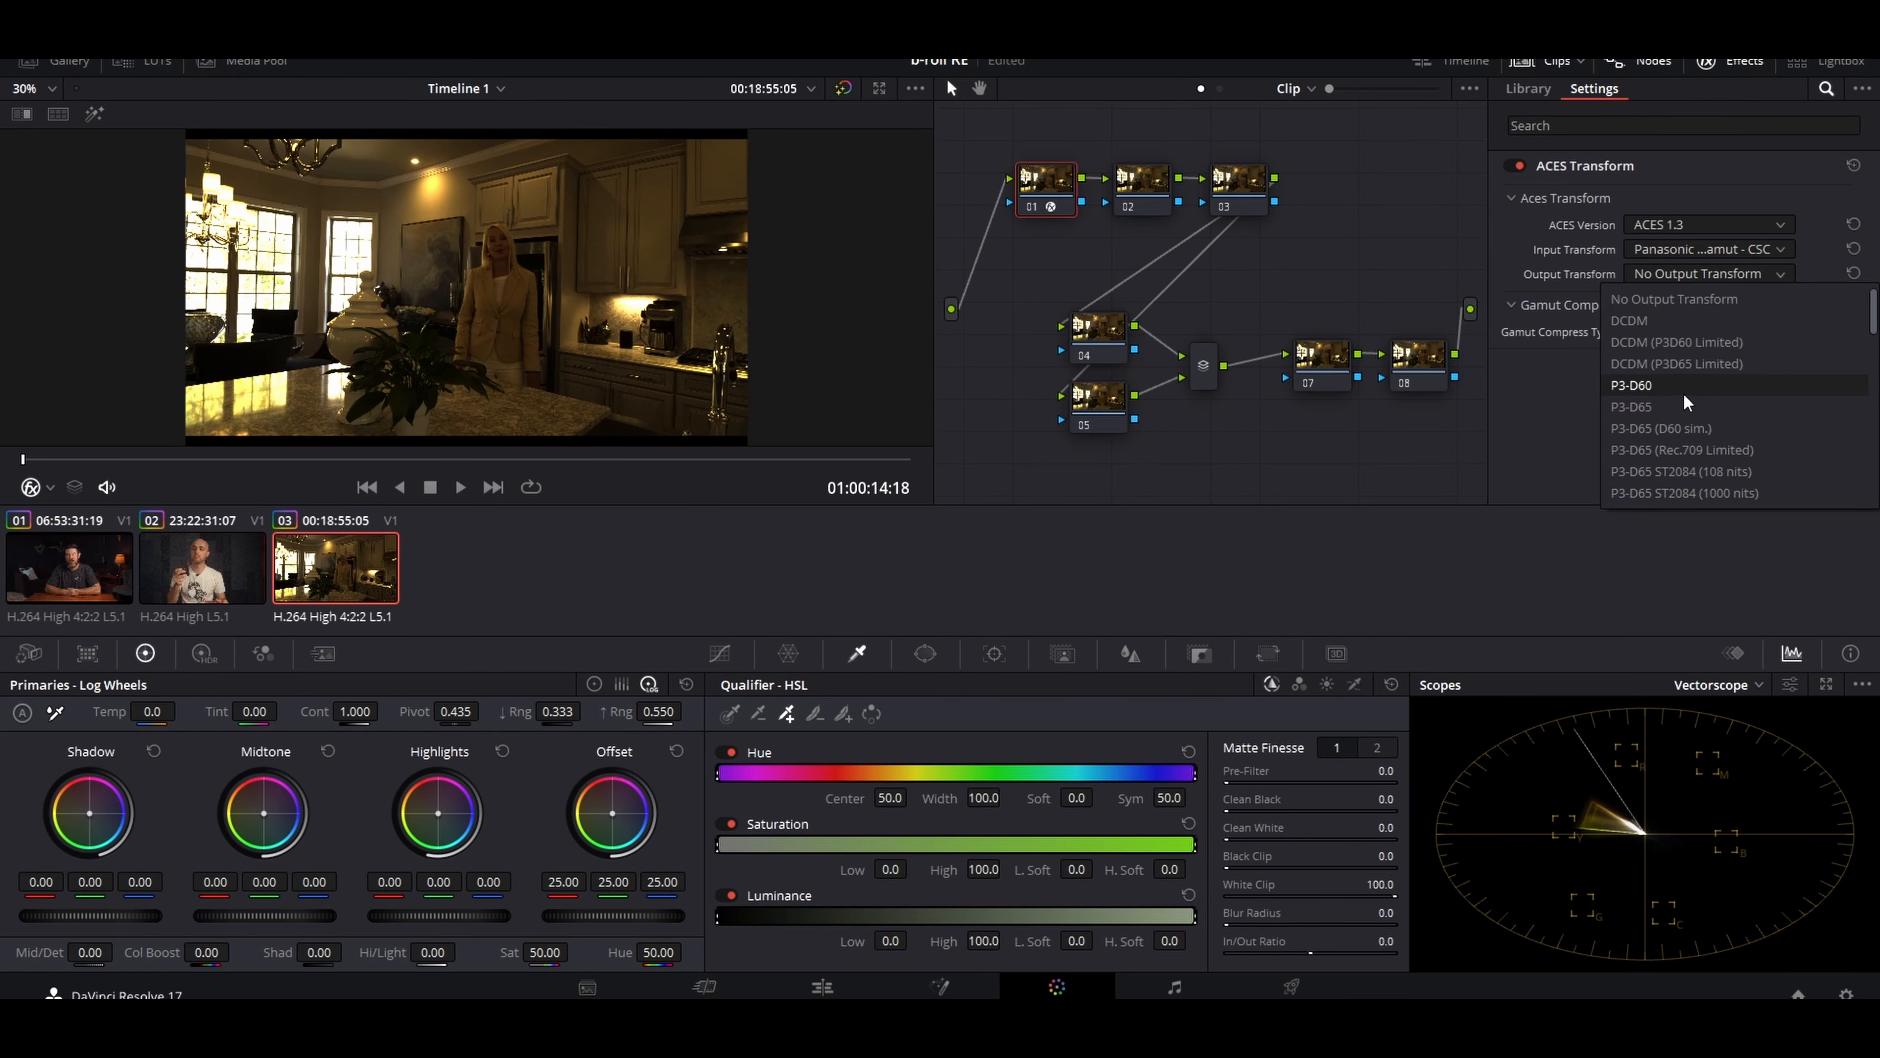
scroll(1683, 393, "down", 10)
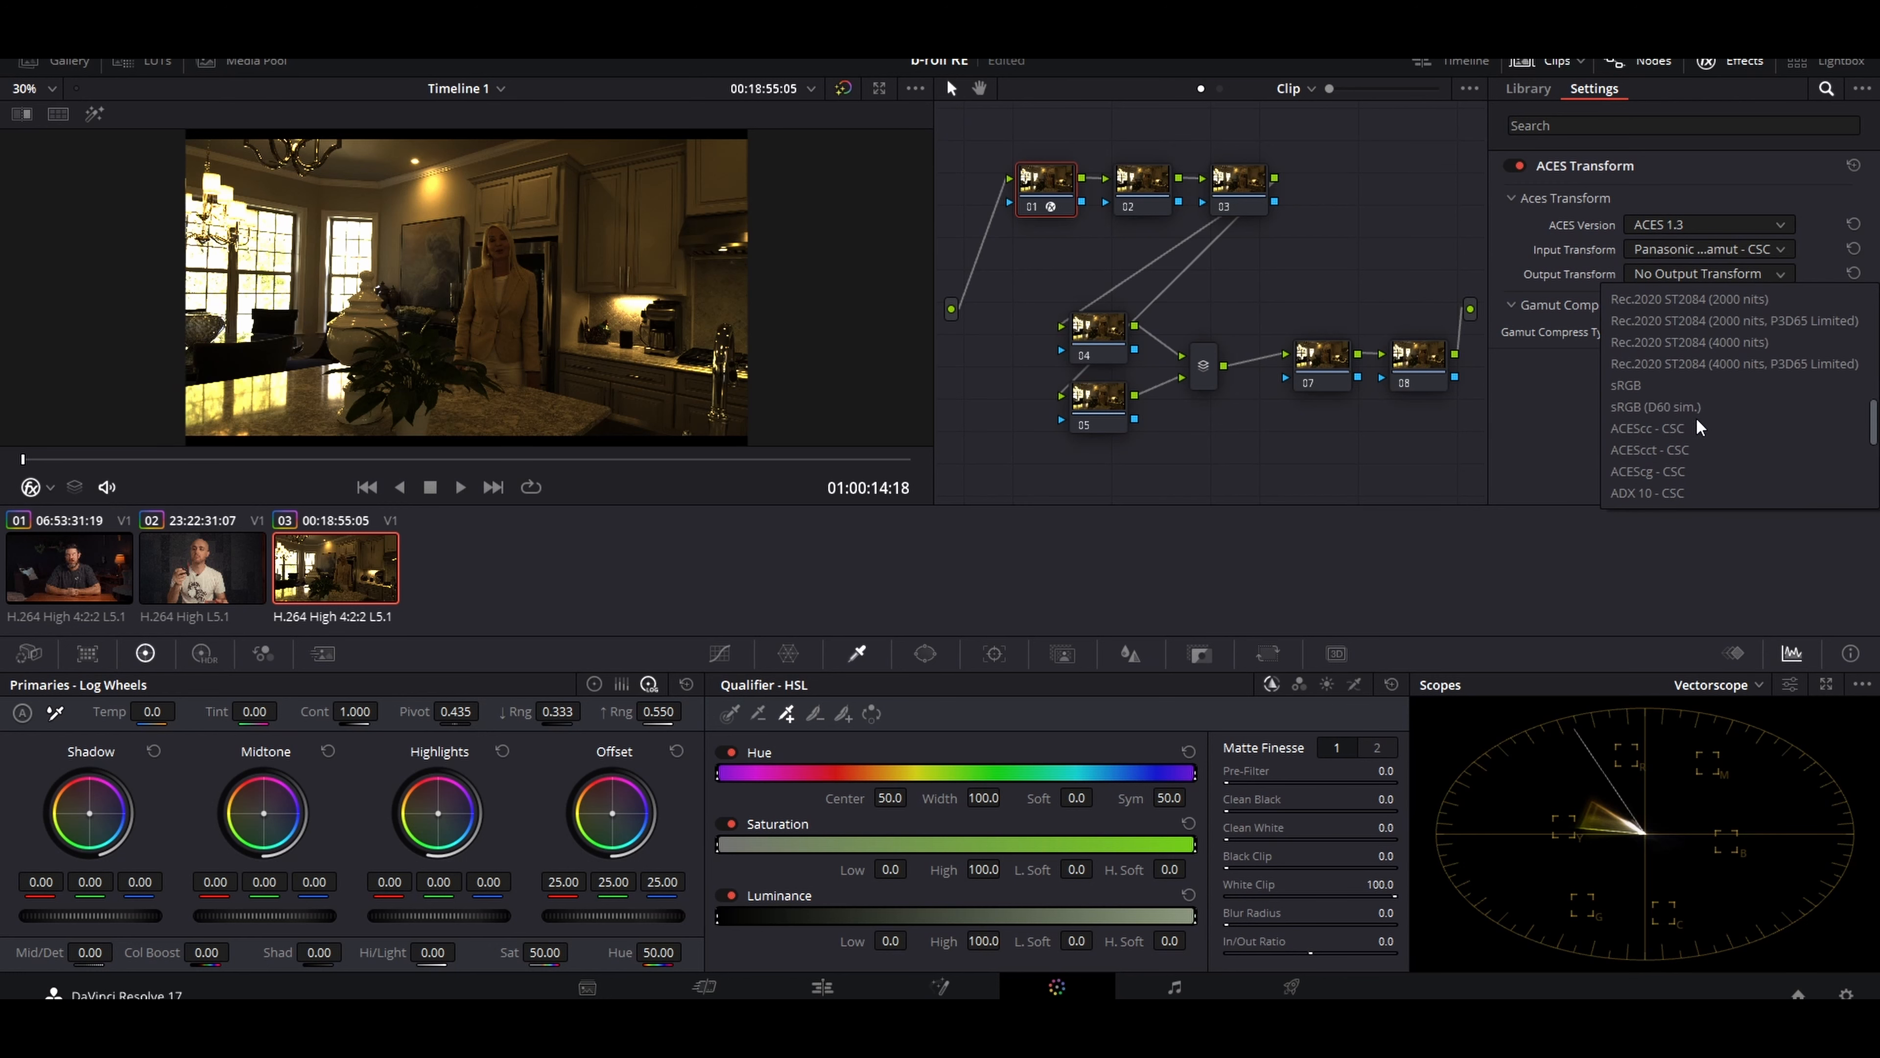
scroll(1700, 426, "down", 3)
scroll(1698, 422, "down", 3)
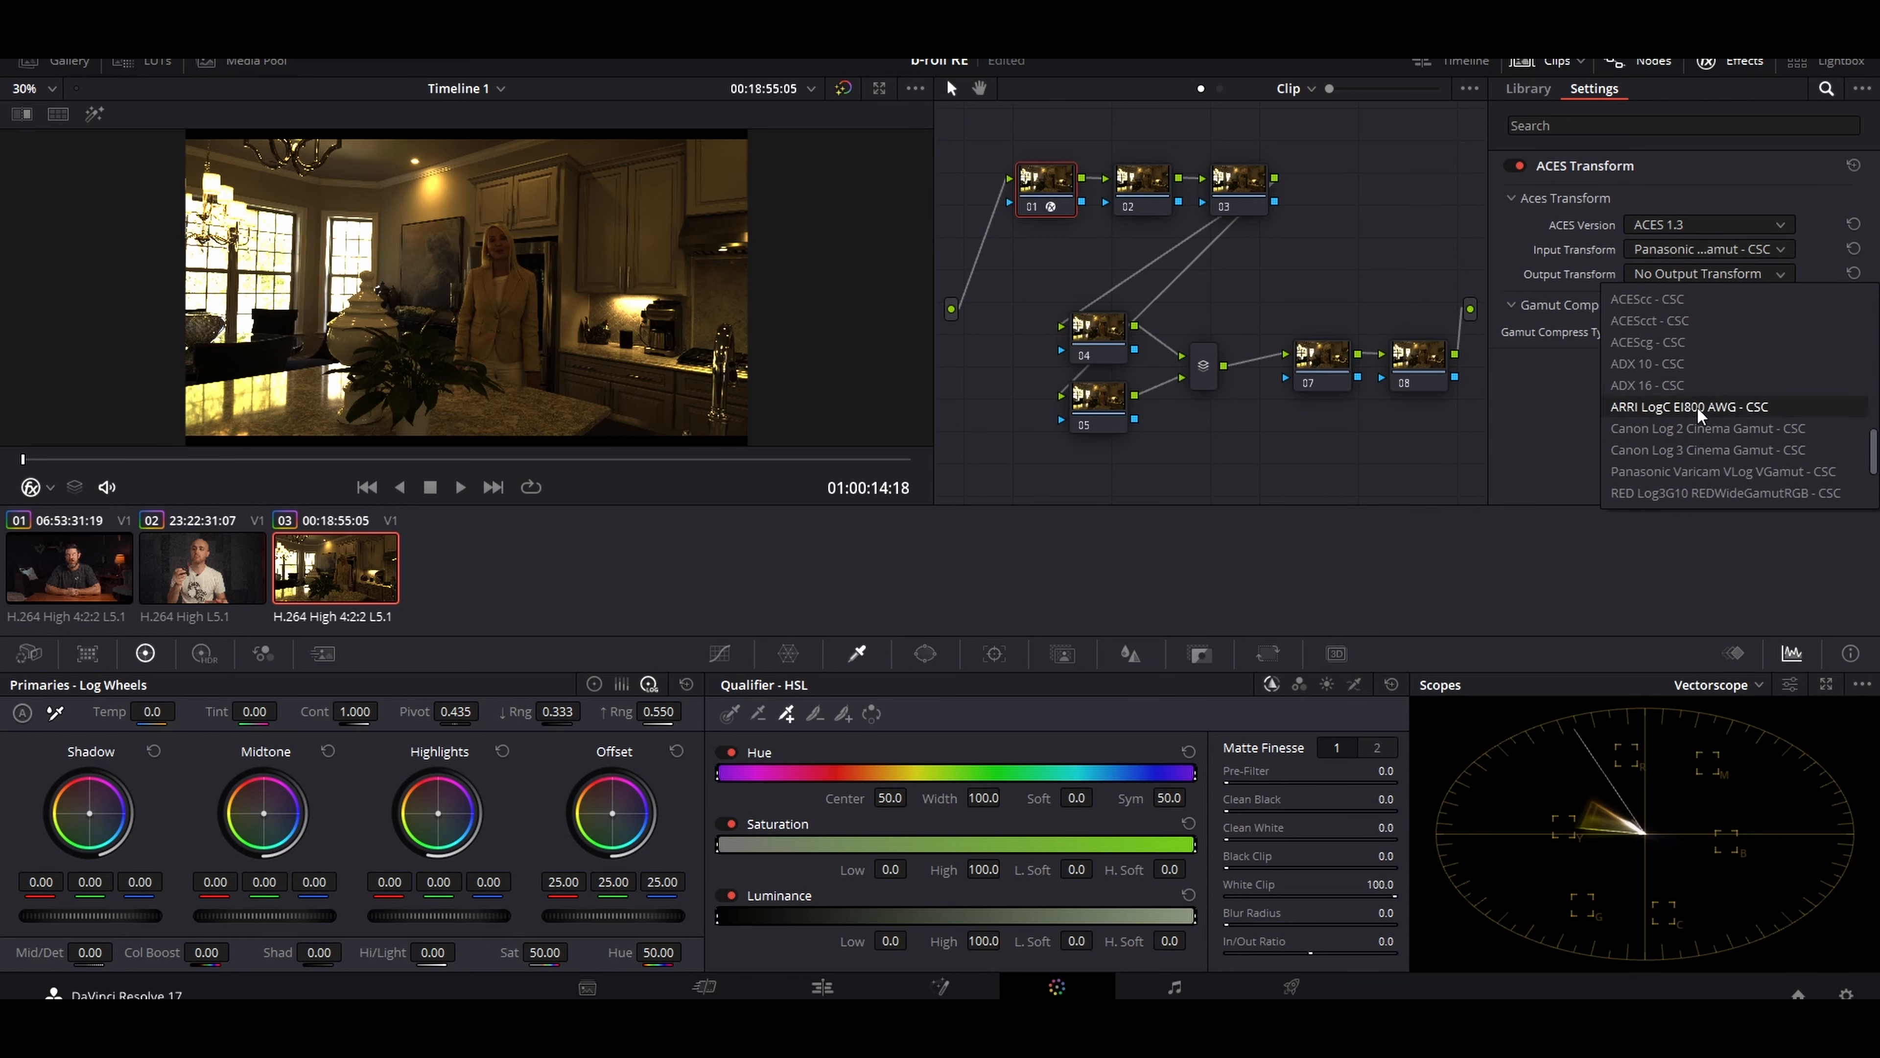
left_click(1697, 407)
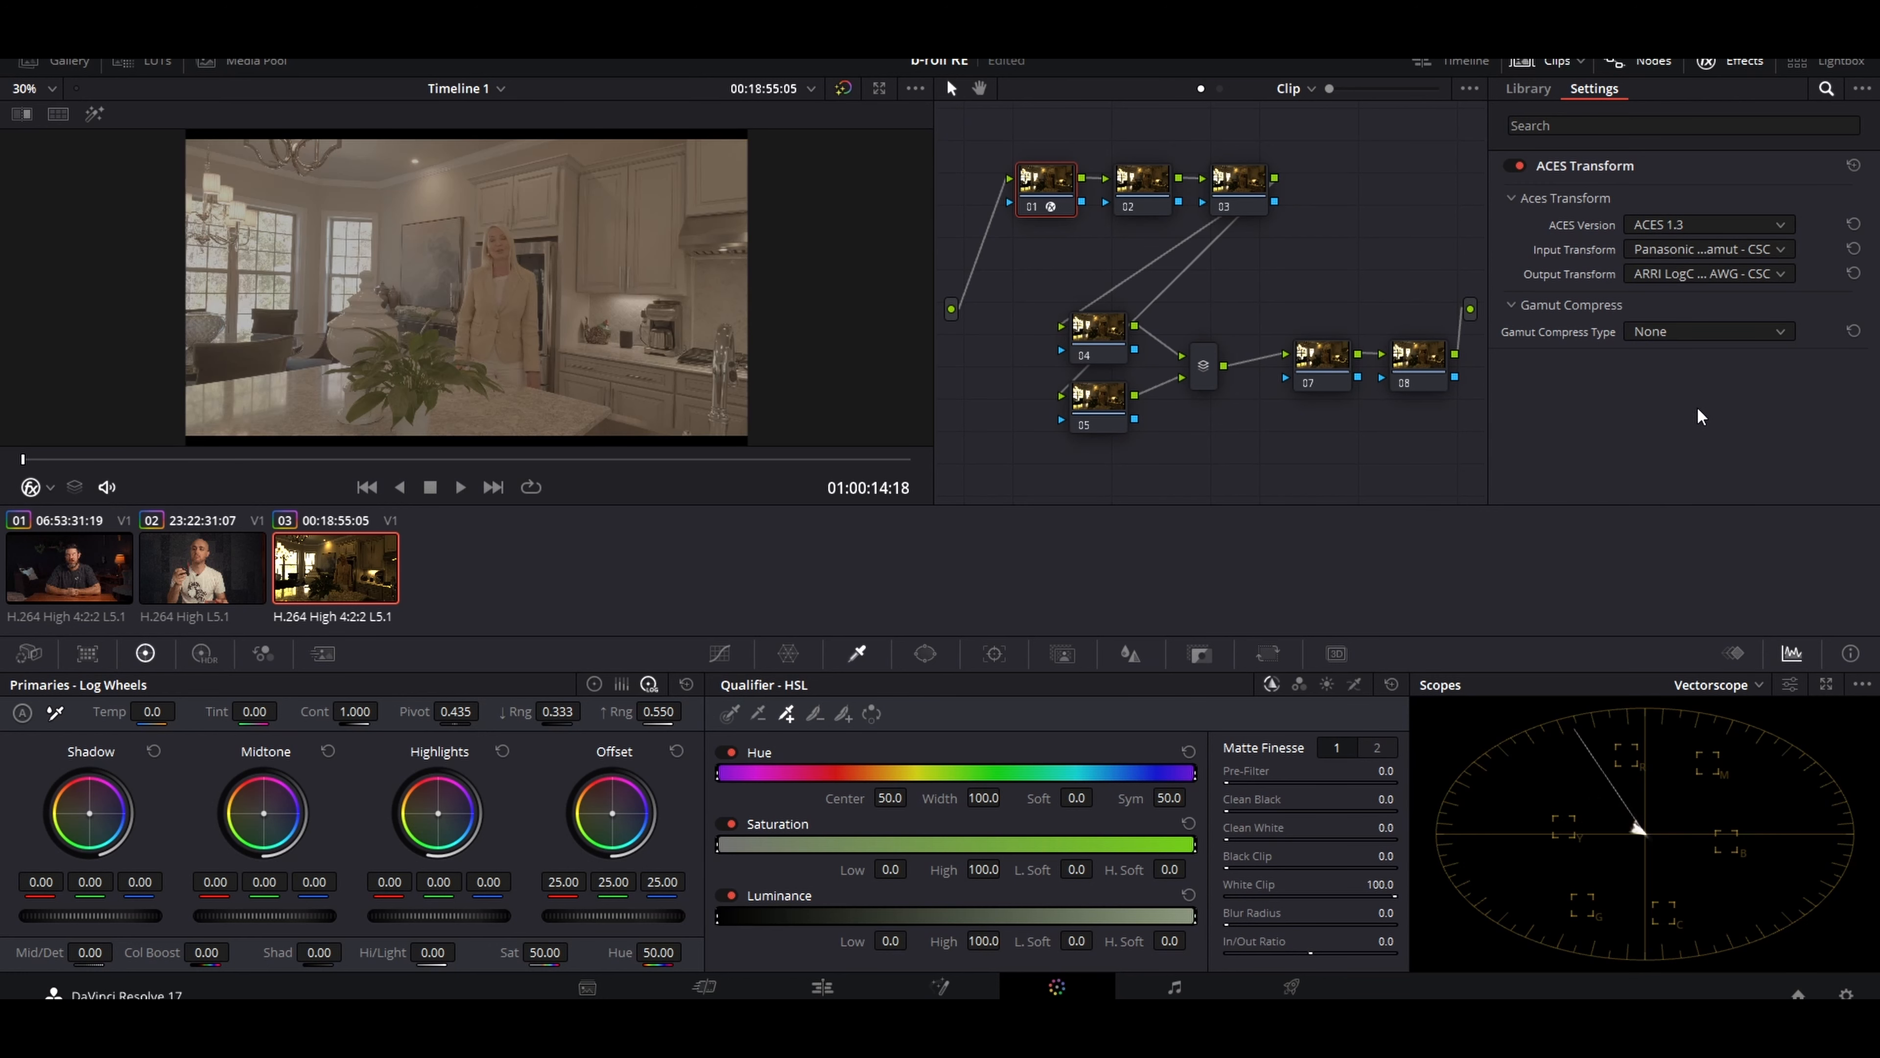
- Apply ACES Transform to node 03 and set its Input Transform to ARRI LogC EI800 AWG - CSC
left_click(1243, 182)
left_click_drag(1623, 293, 1251, 191)
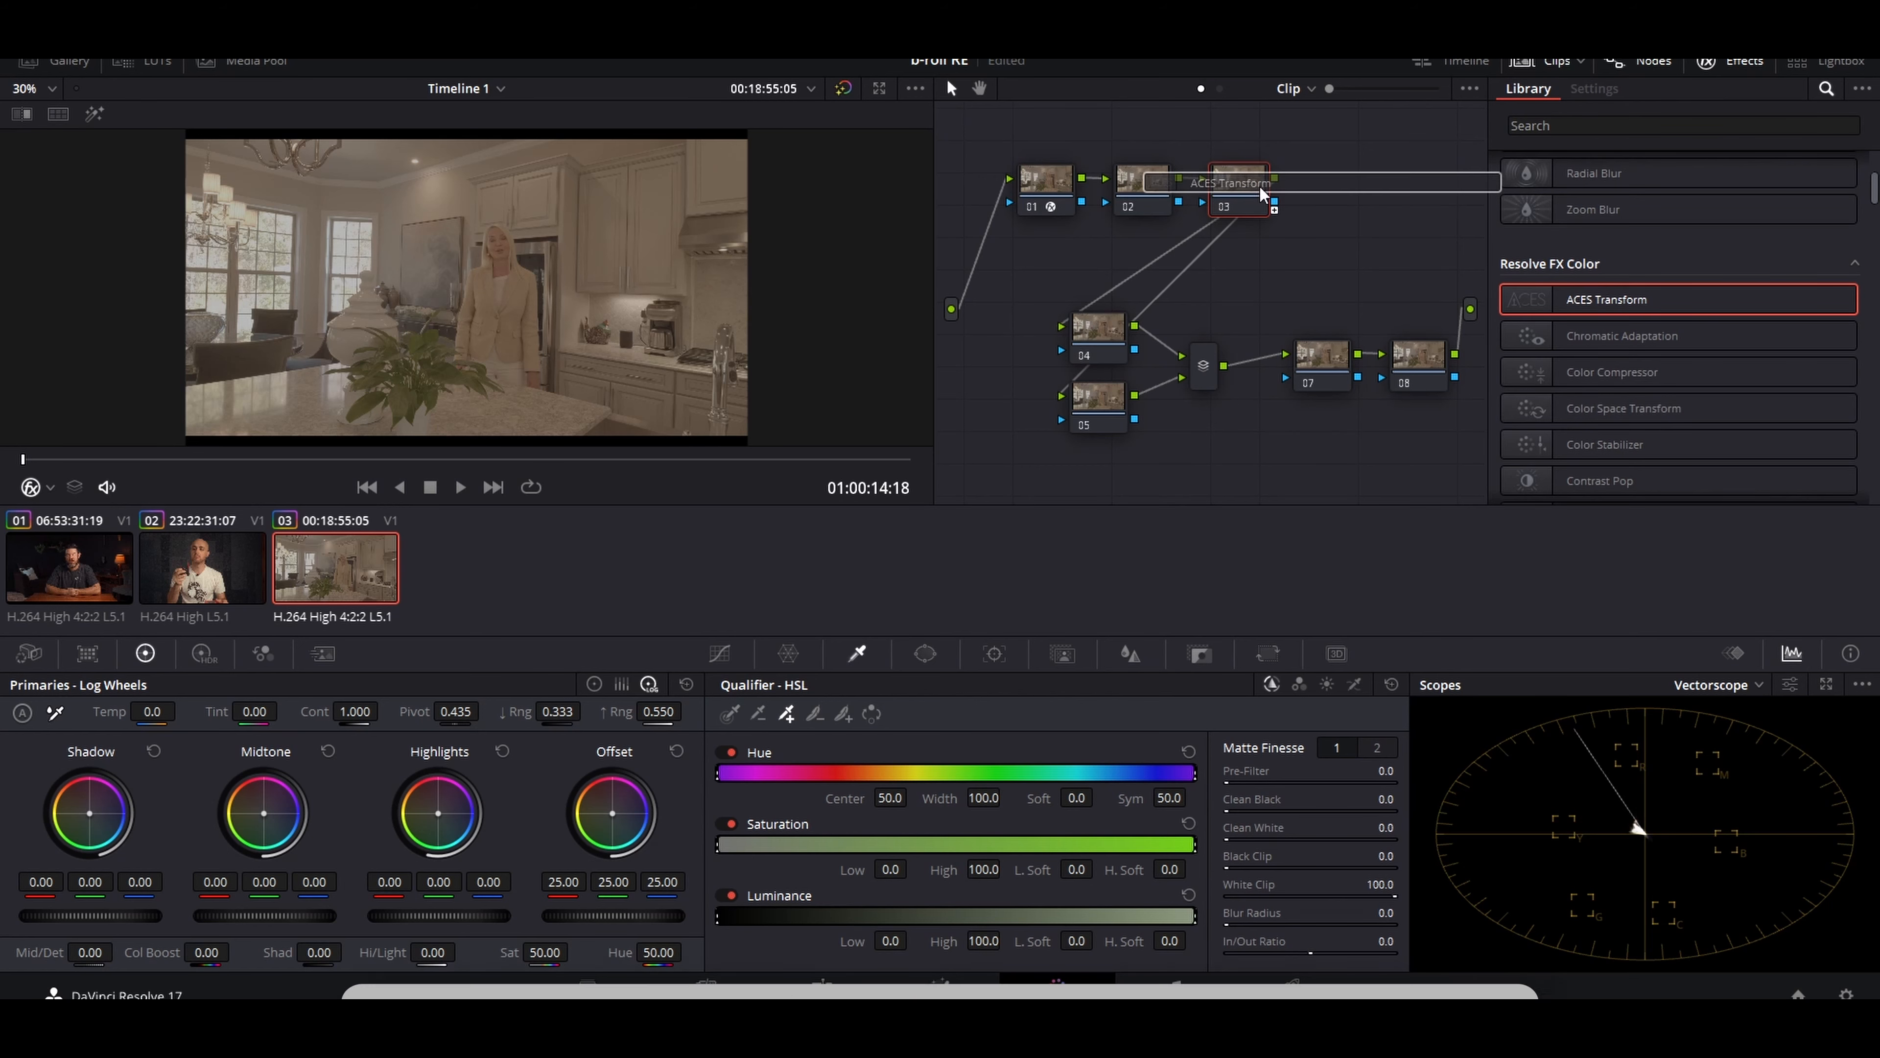
left_click(1695, 249)
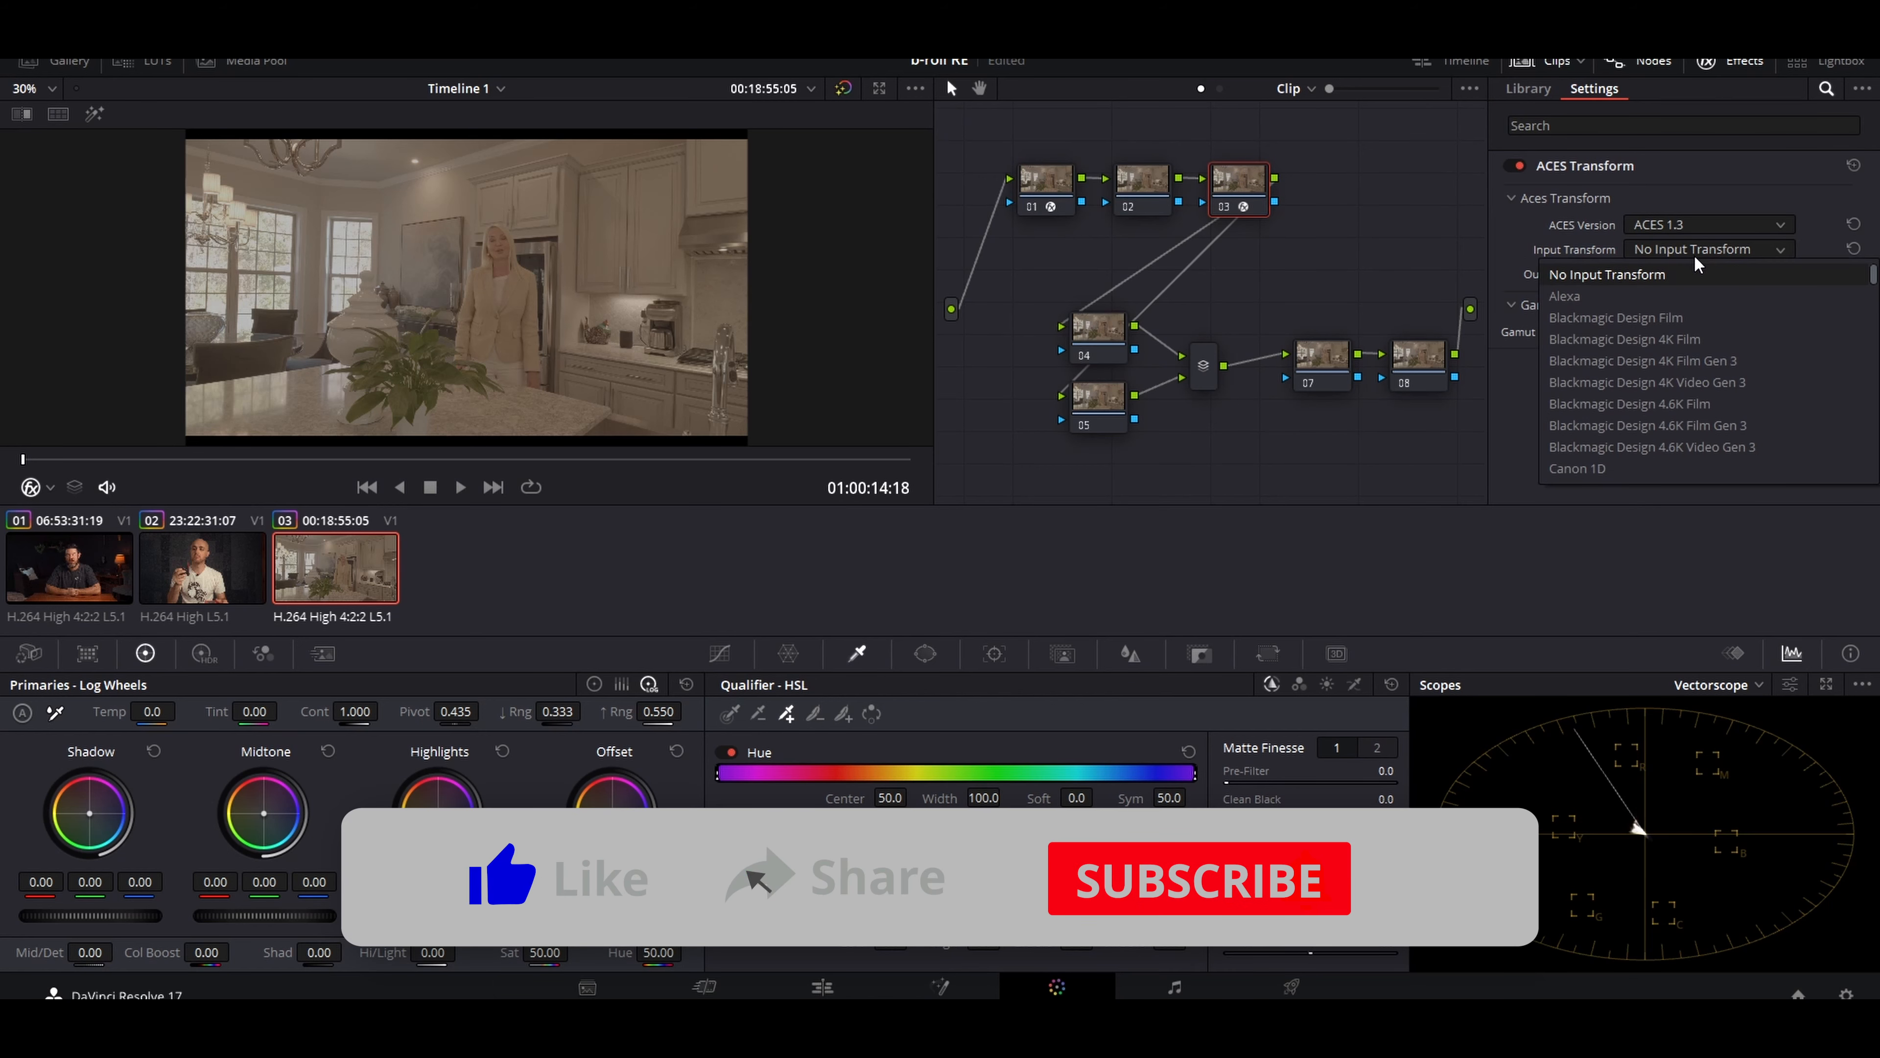
scroll(1695, 383, "down", 12)
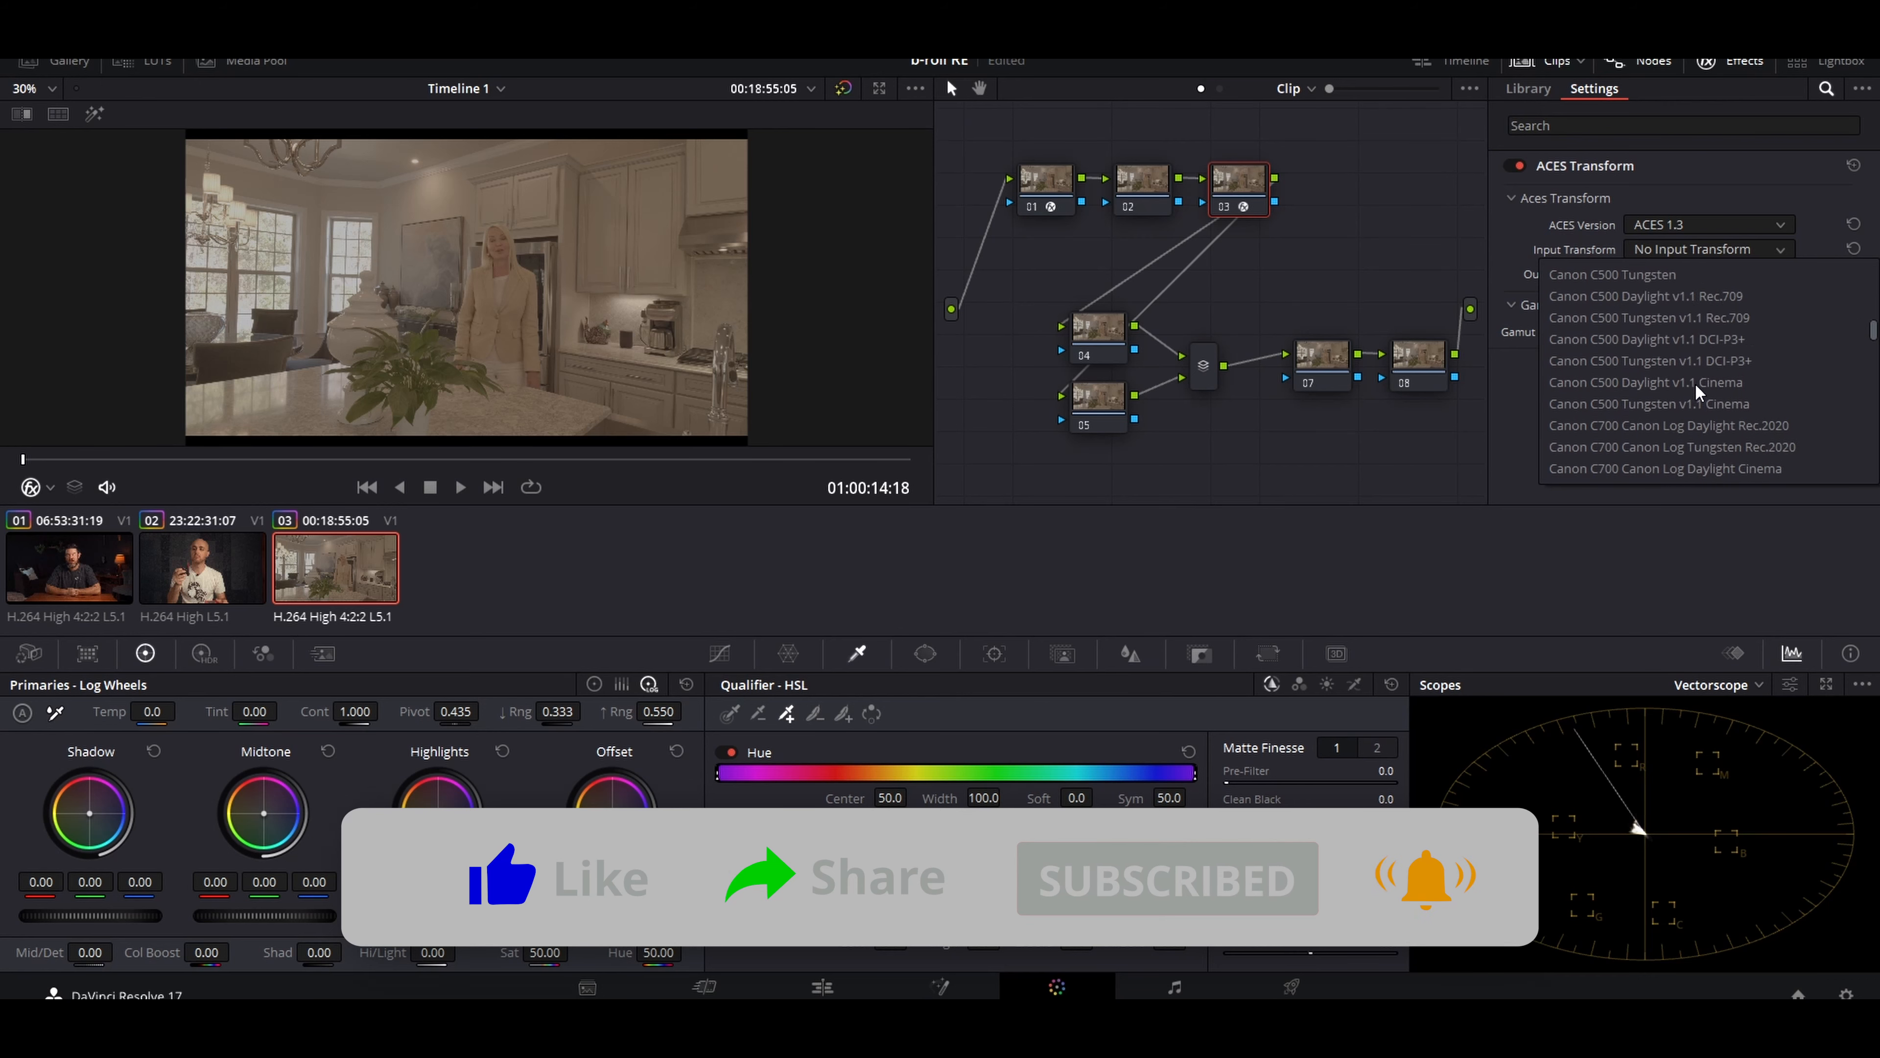
scroll(1699, 383, "down", 10)
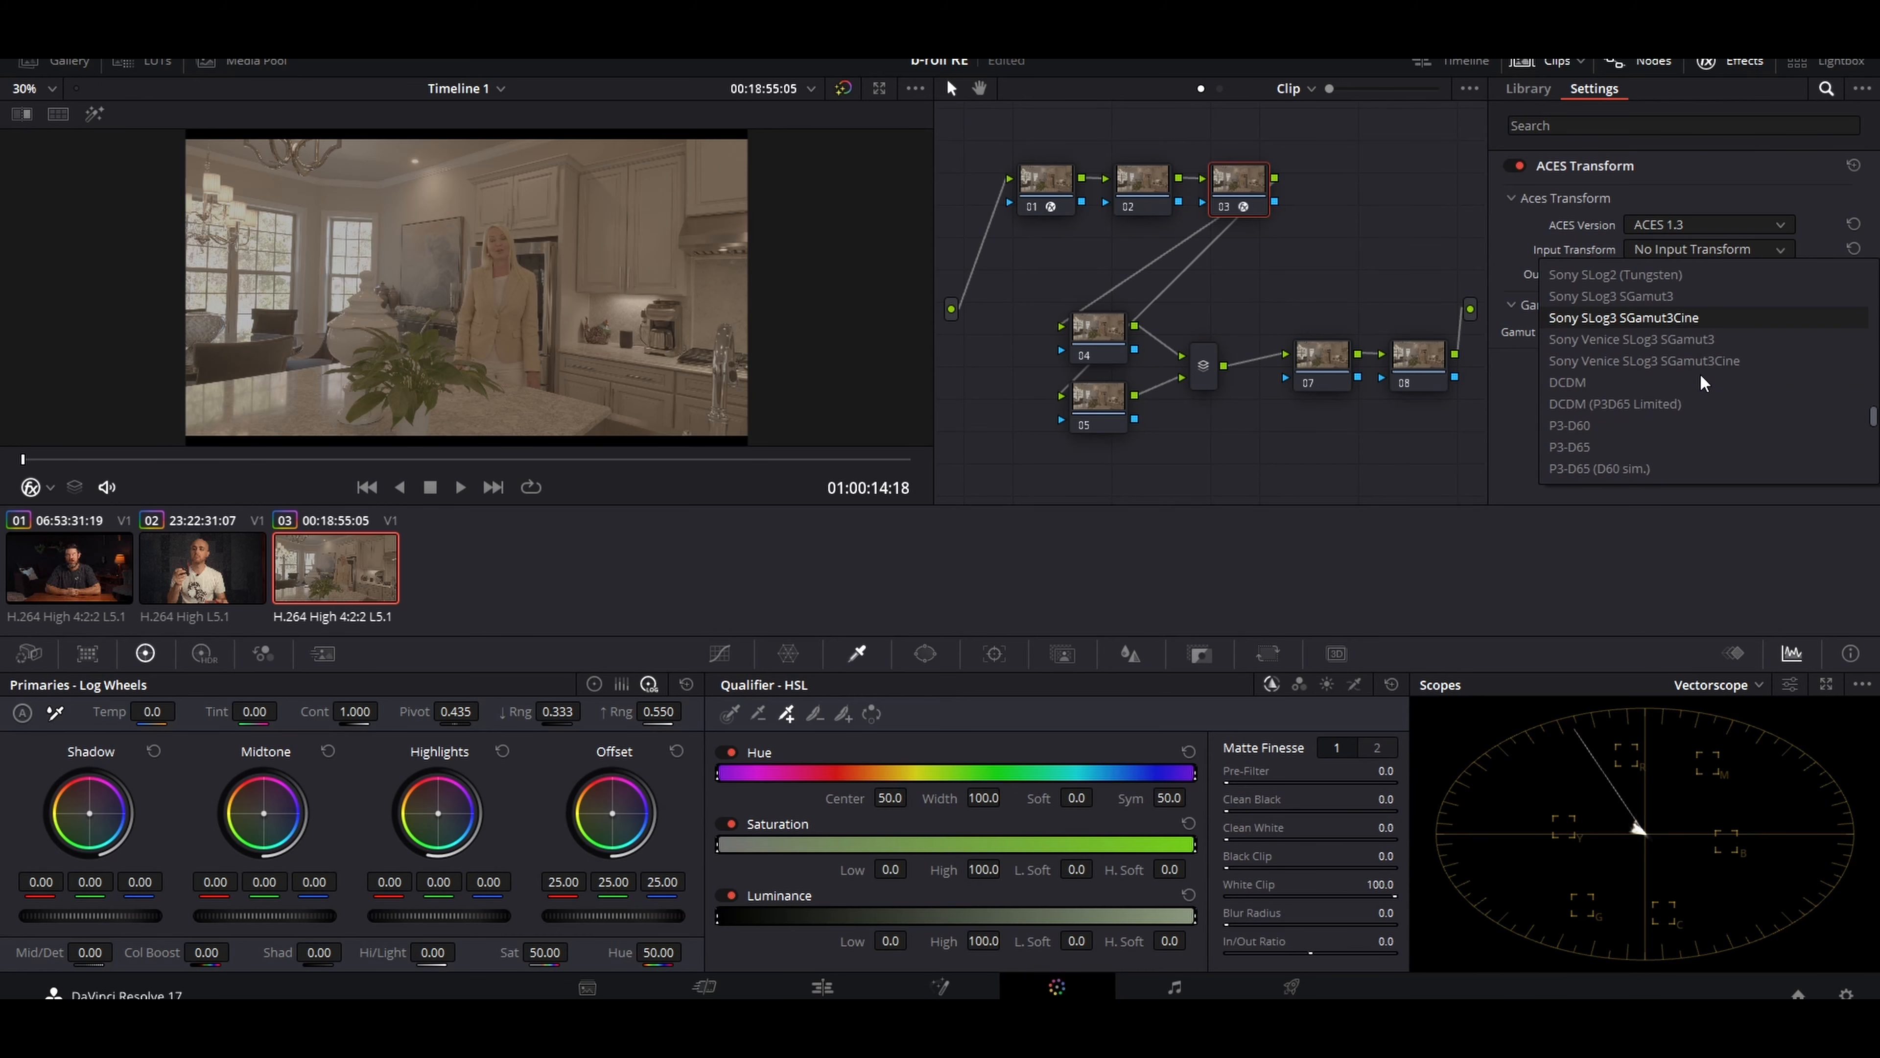
scroll(1702, 374, "down", 3)
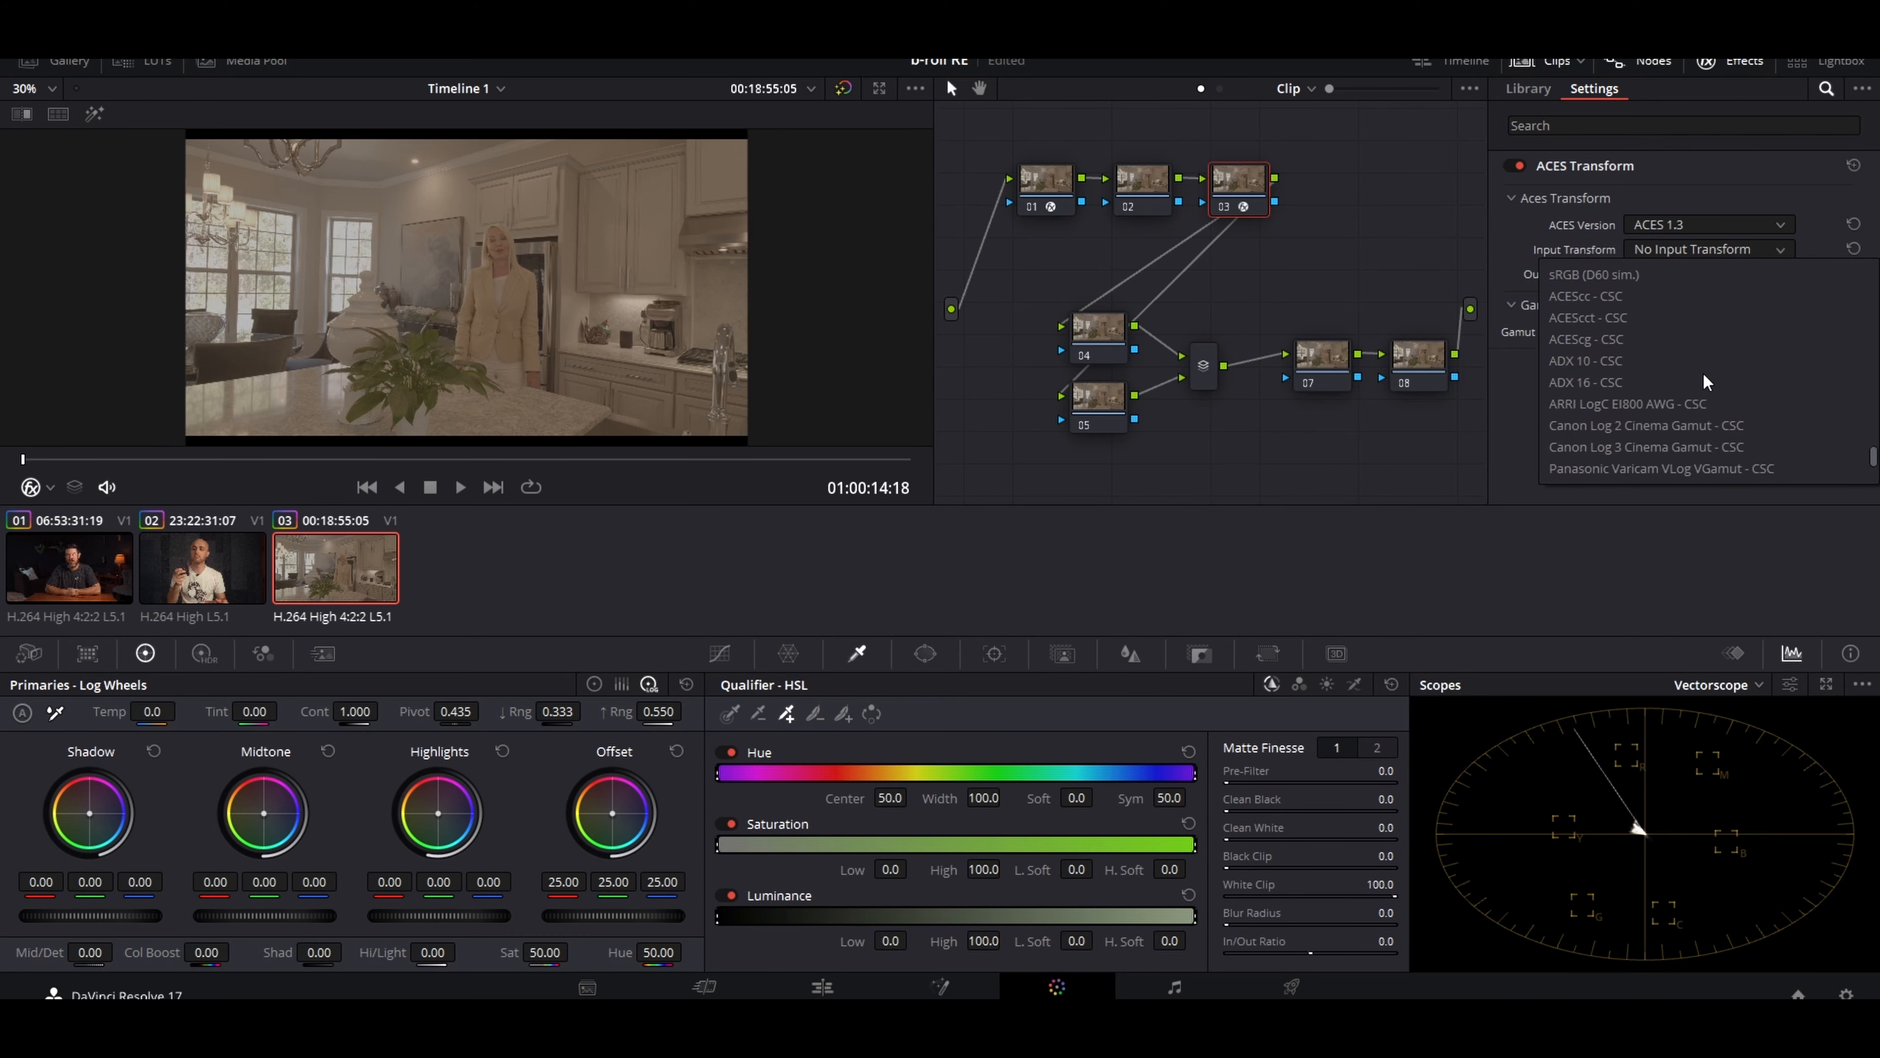
left_click(1707, 403)
- Set node 03's ACES Output Transform to Rec.709
left_click(1703, 273)
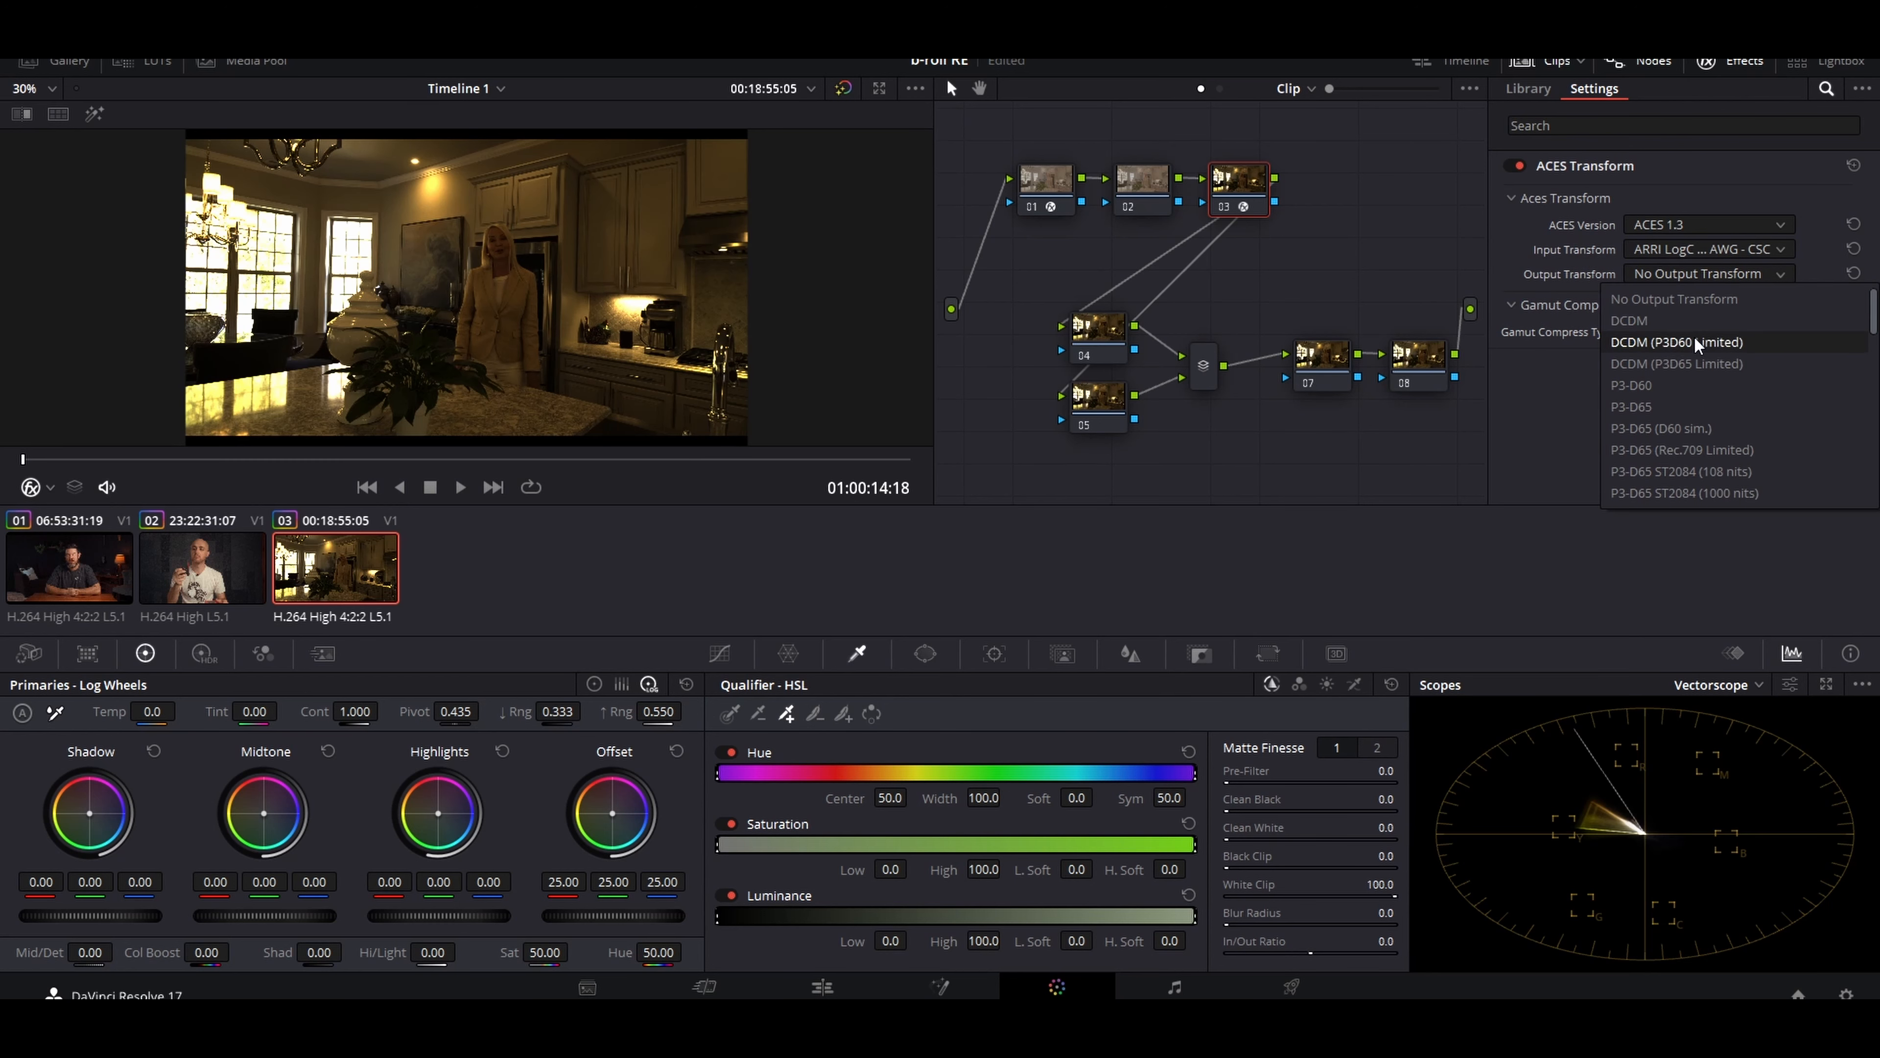
scroll(1695, 335, "down", 10)
scroll(1696, 343, "up", 5)
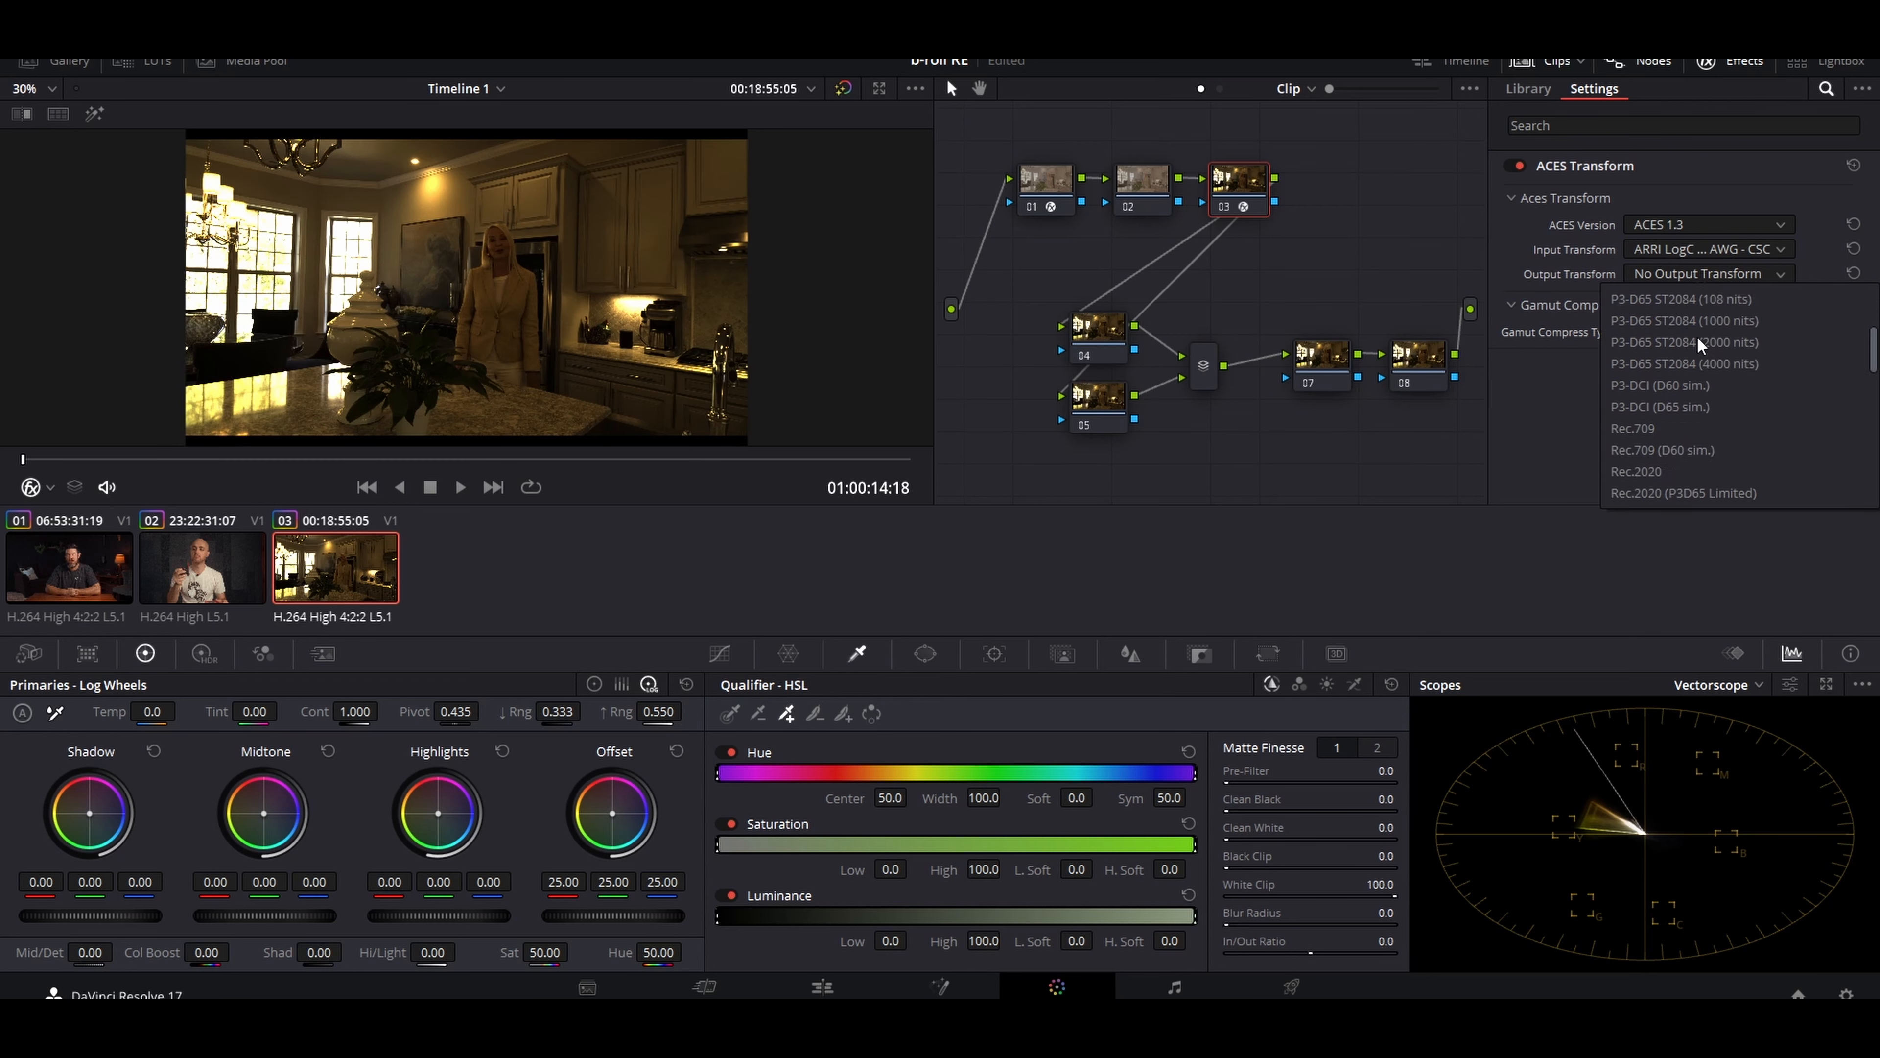
left_click(1679, 427)
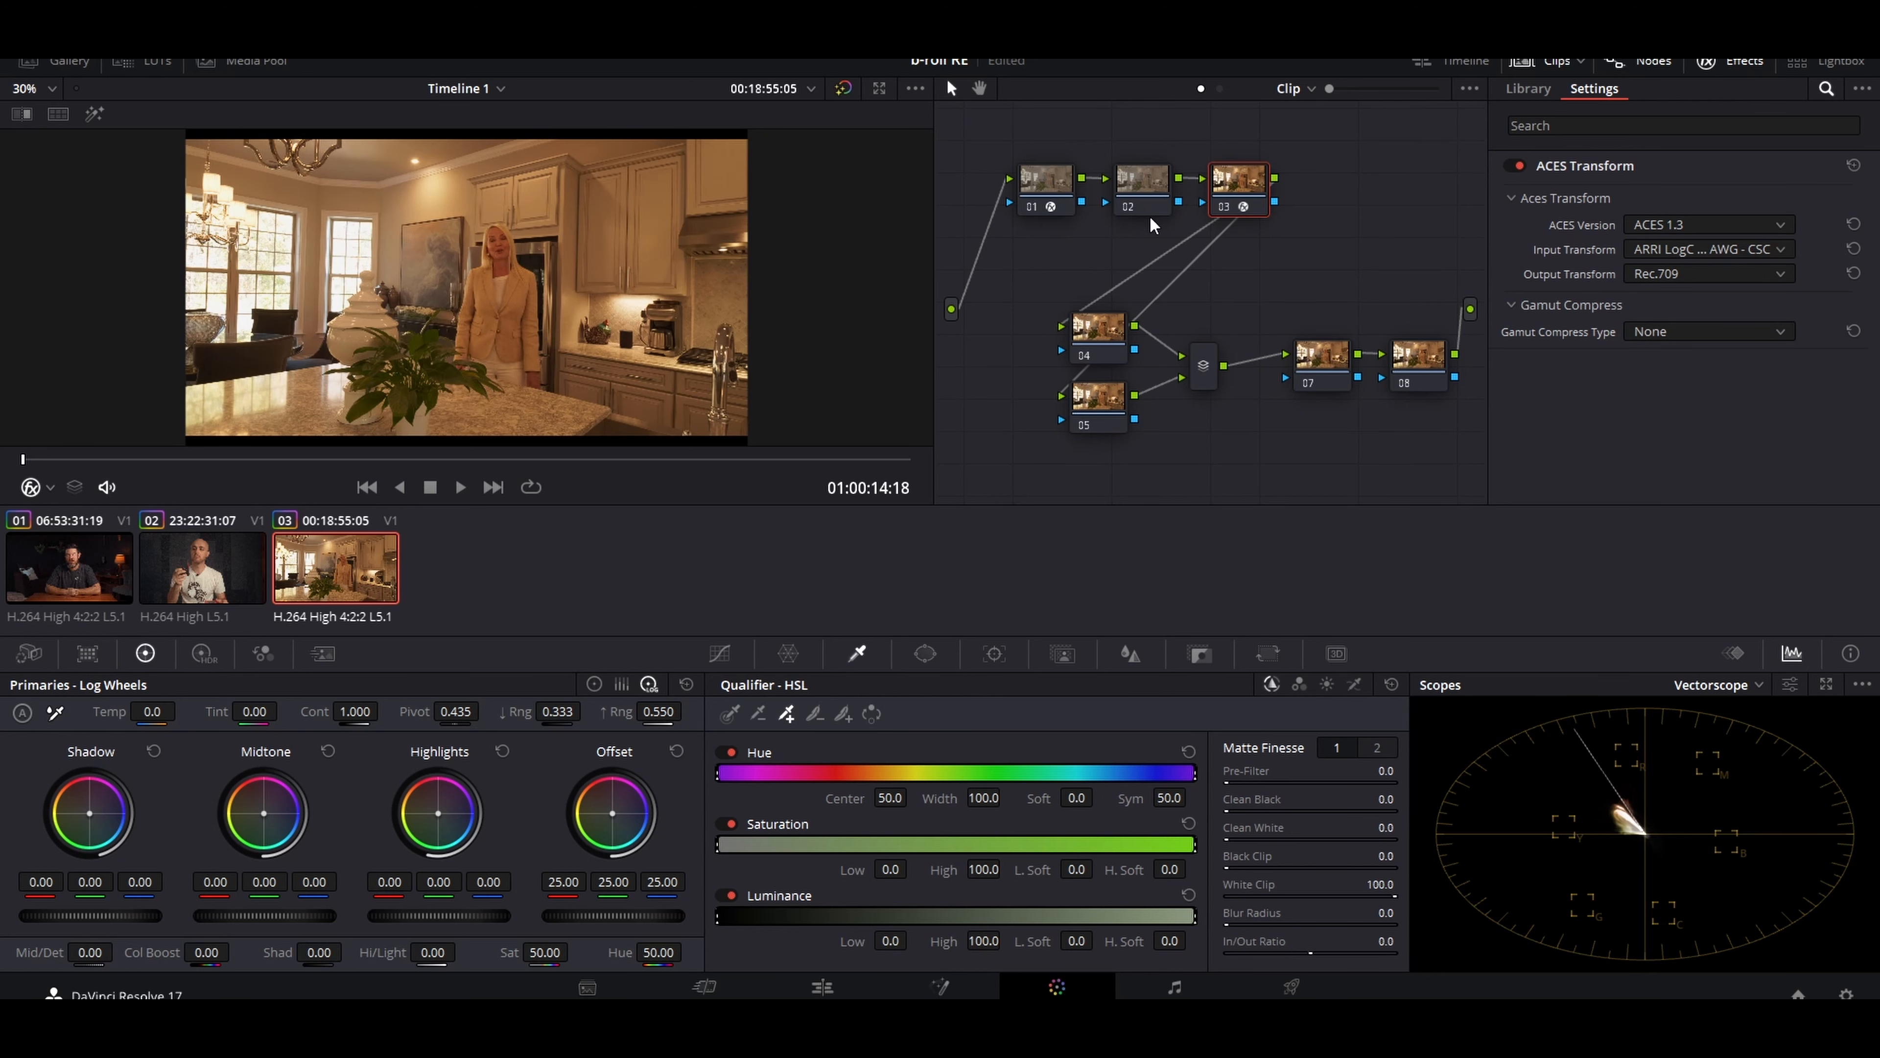
- White-balance the clip on node 02 by sampling the white vase with the white balance picker
left_click(1137, 204)
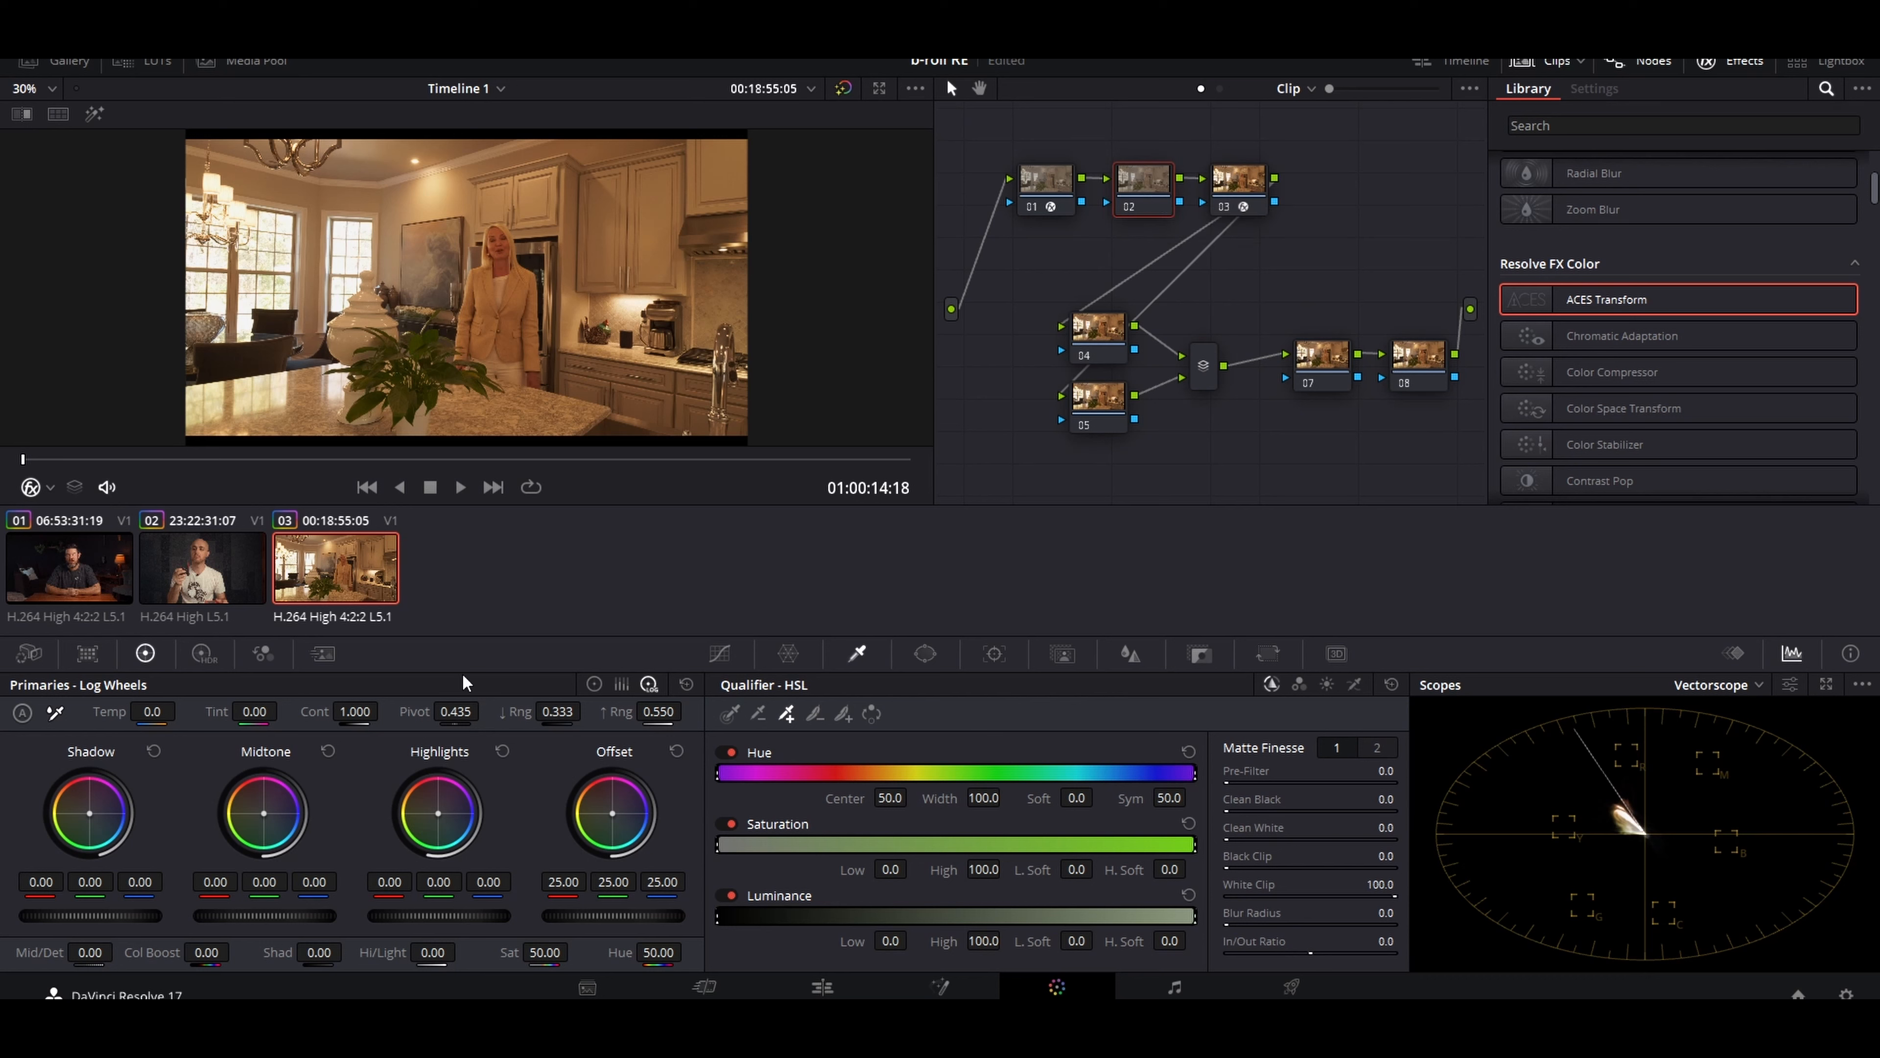
left_click(55, 714)
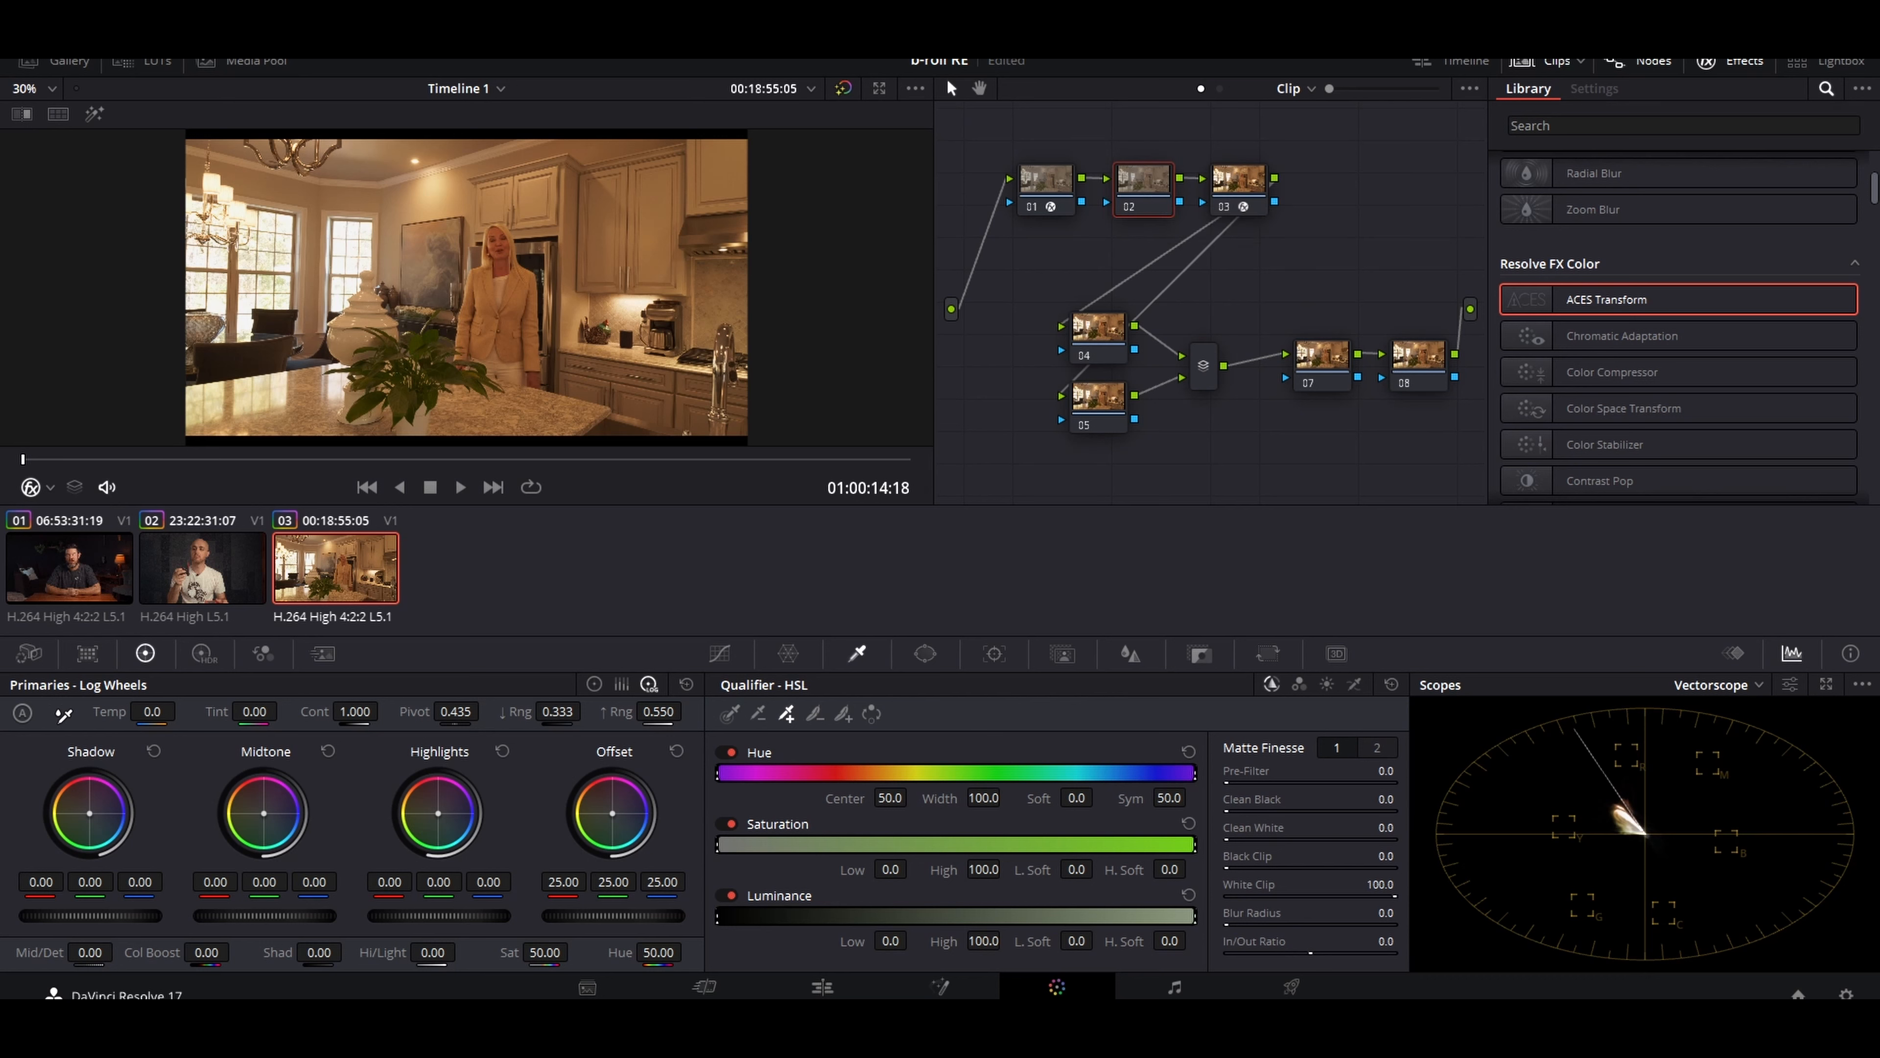
left_click(381, 296)
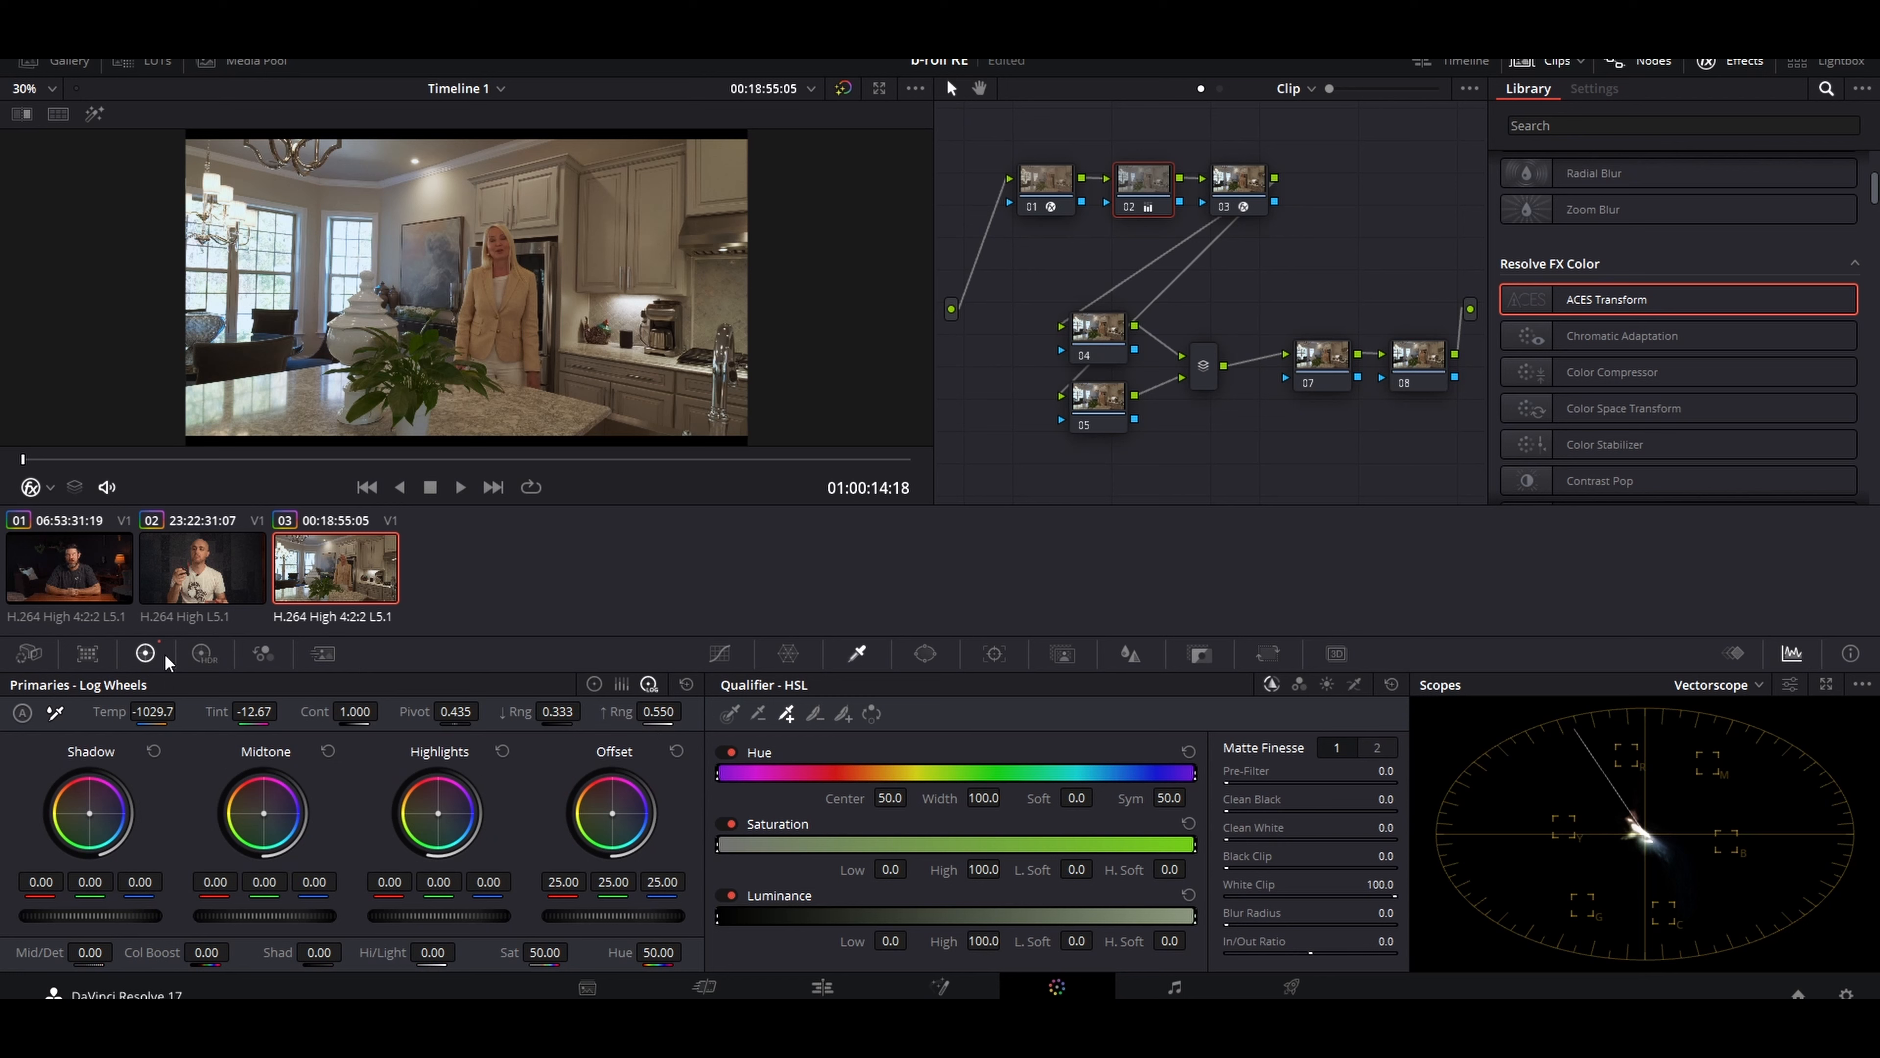
- On node 02, set Gamma to 0.07 and Gain to 0.94 with the primary color wheels, and raise the Contrast slightly
left_click(592, 686)
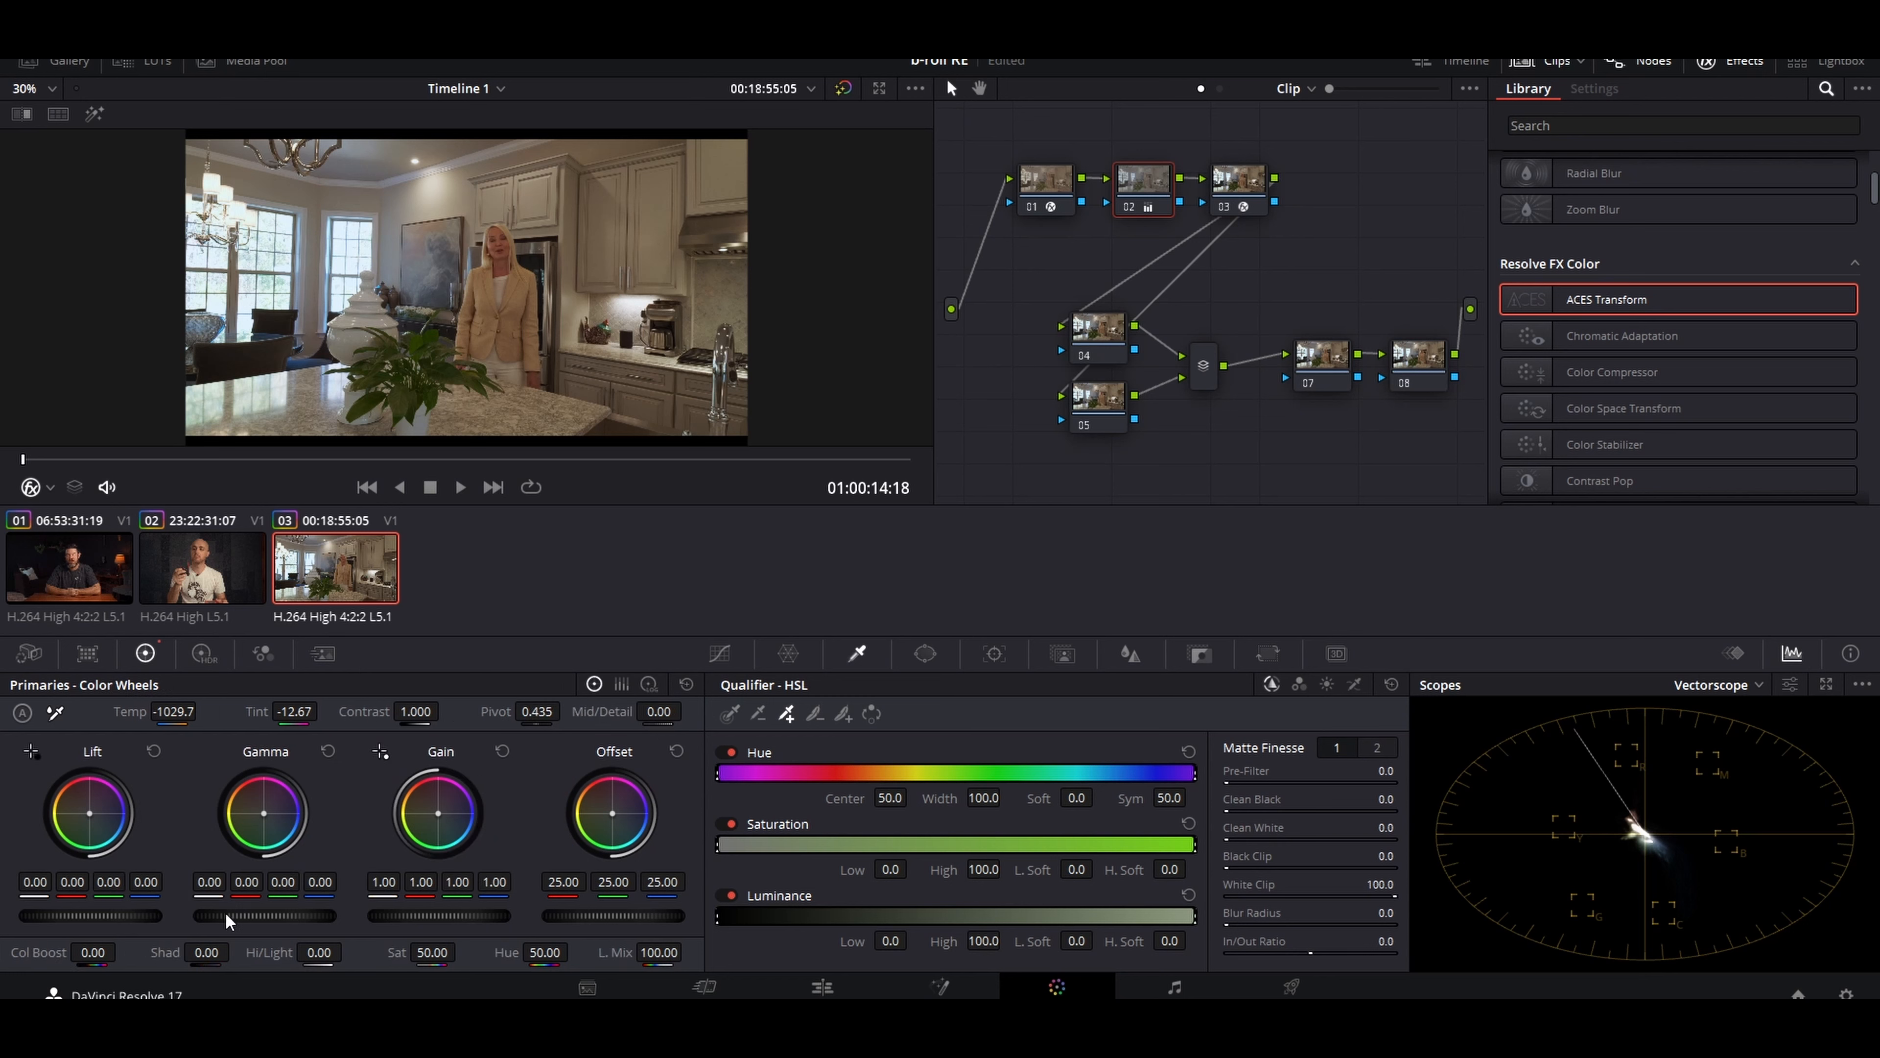
left_click_drag(229, 921, 248, 921)
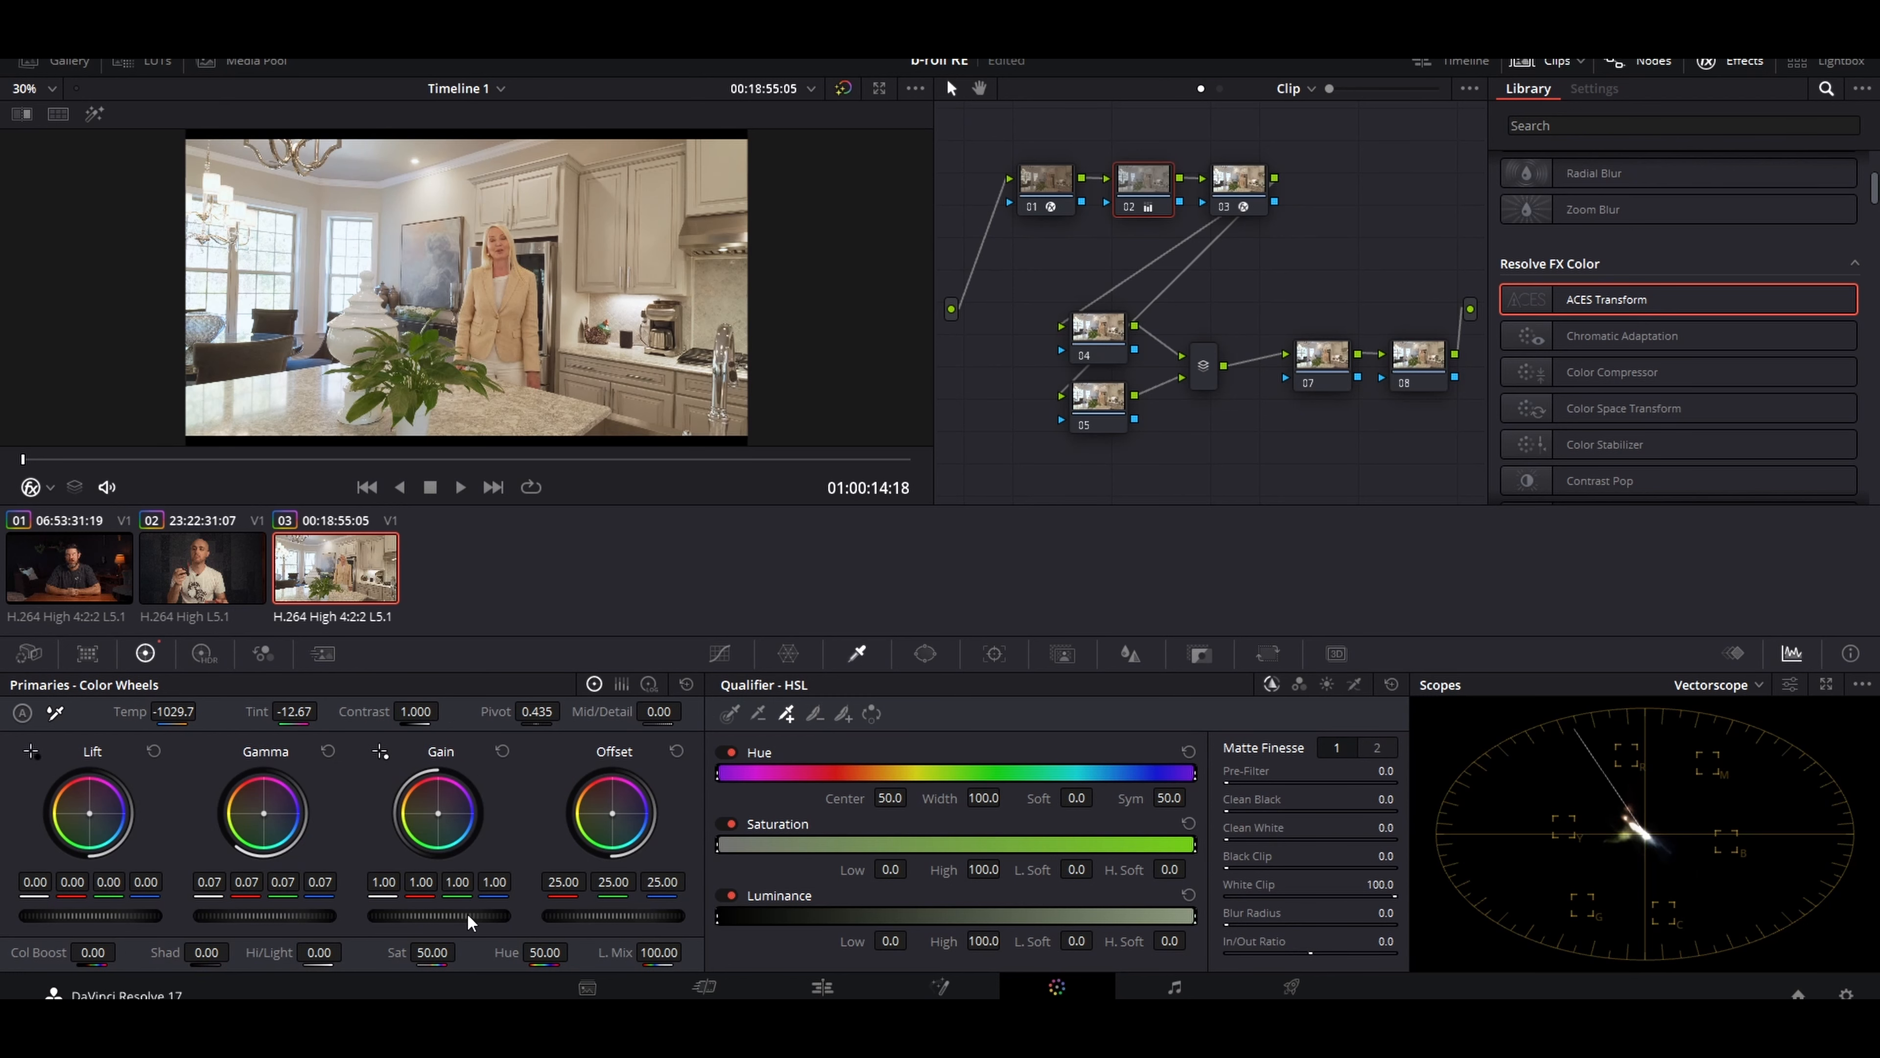
left_click_drag(468, 913, 451, 912)
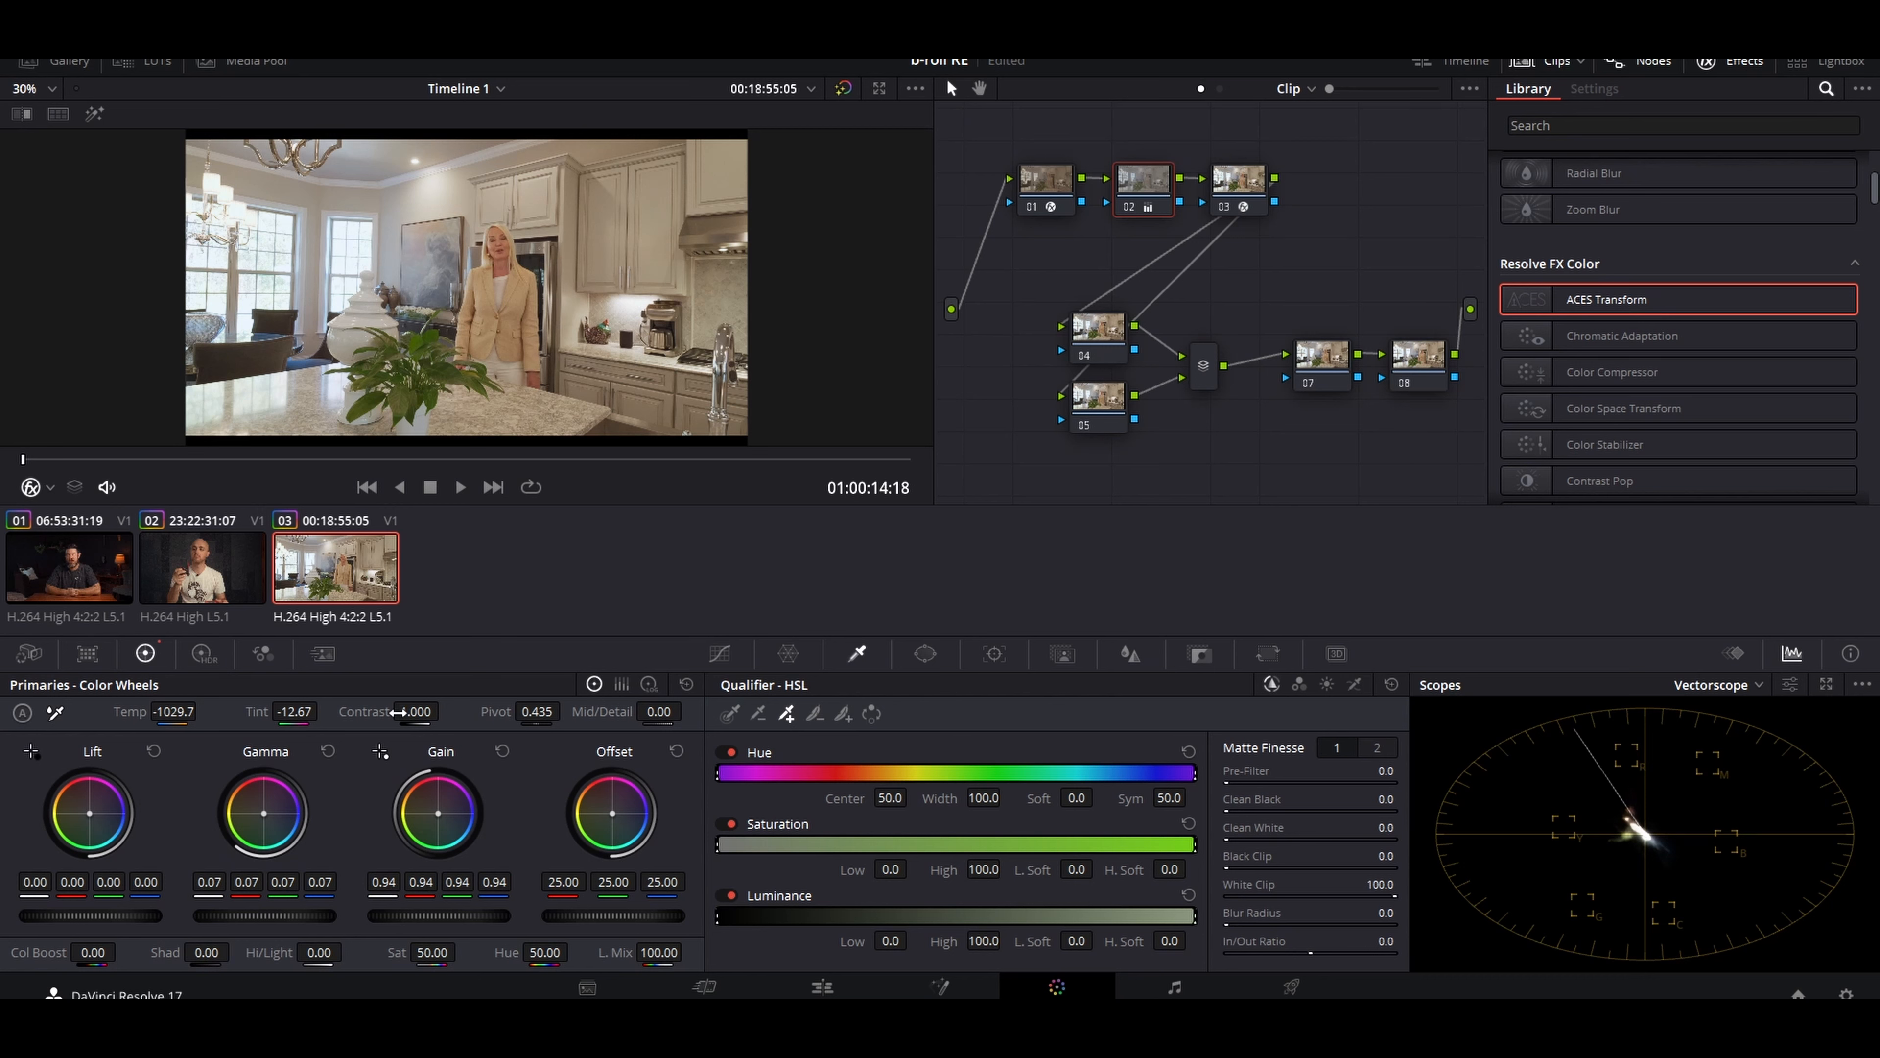
left_click_drag(398, 712, 419, 713)
- Key the woman's face on node 05 with the highlighted HSL qualifier, shift its Offset to 24.62, 25.05 and 24.57, and leave the highlight off
left_click_drag(1103, 329, 1113, 302)
left_click(1108, 407)
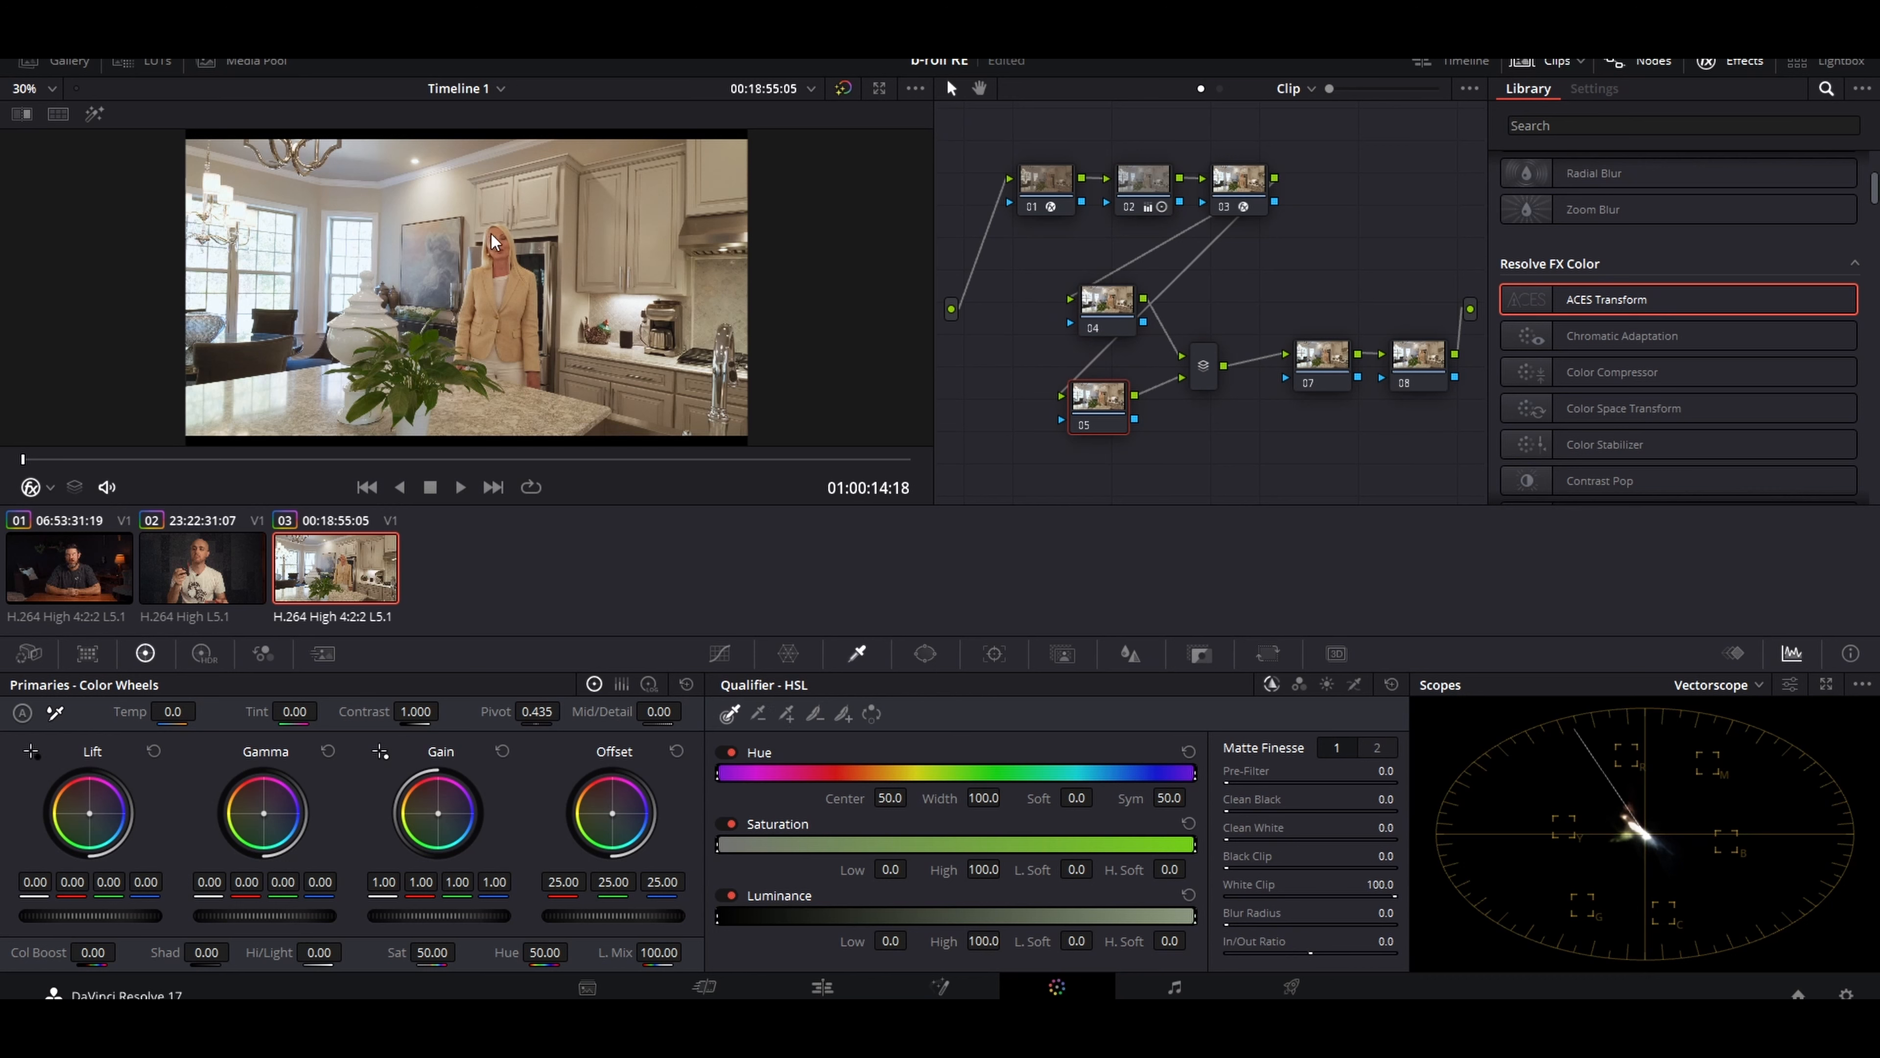
key("shift+h")
left_click(49, 486)
left_click(51, 542)
left_click_drag(495, 233, 501, 247)
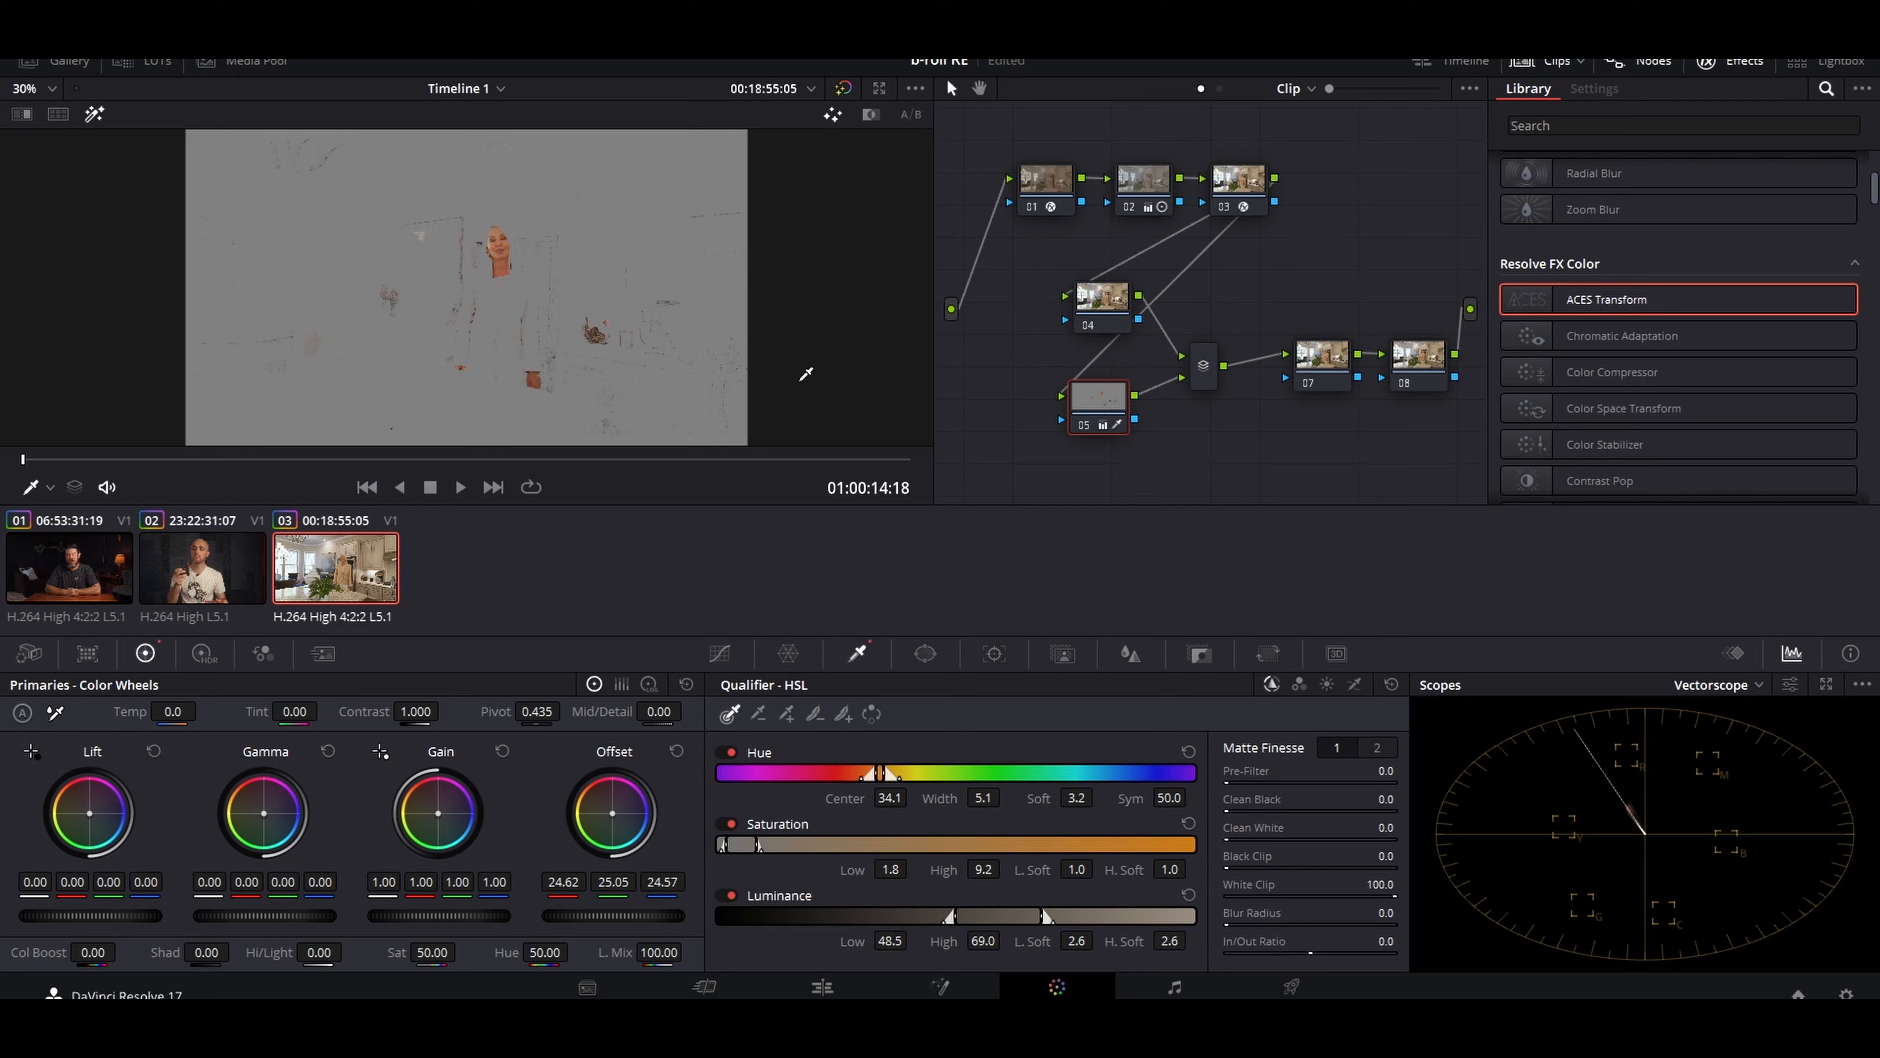
key("shift+h")
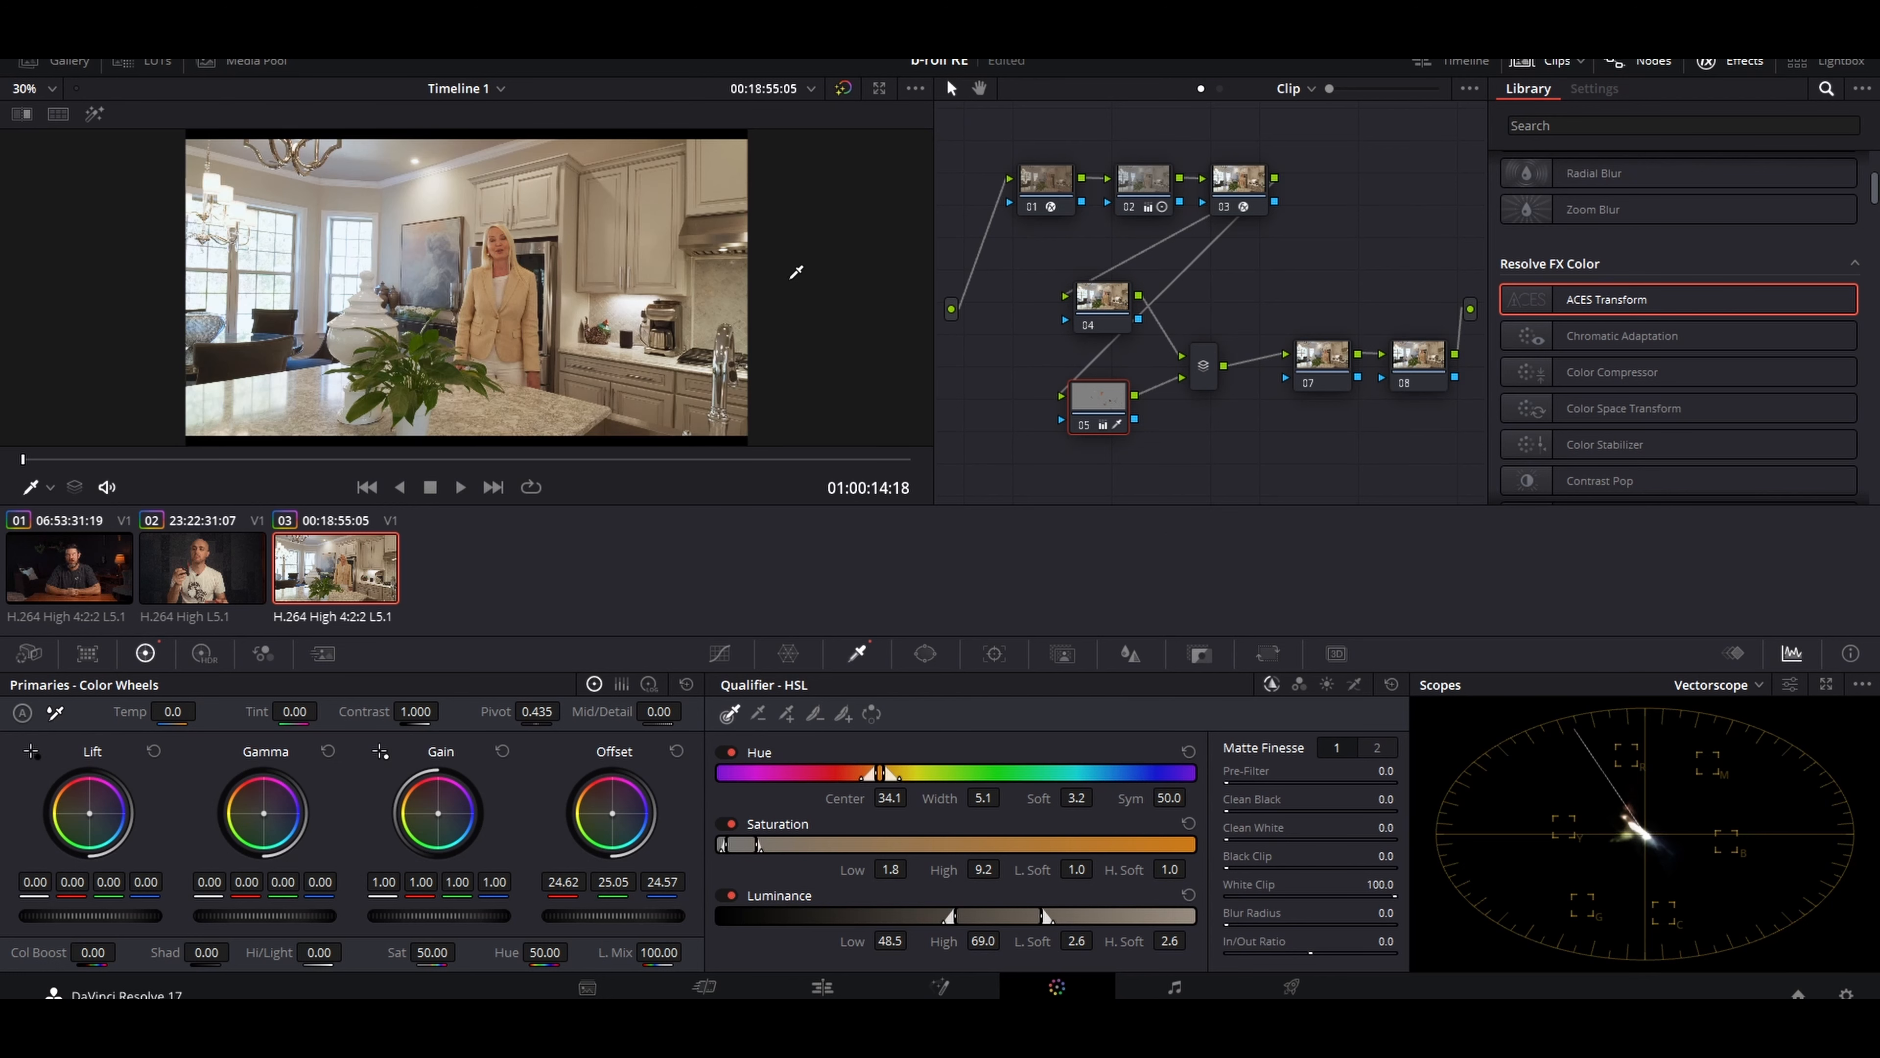
- Darken node 04 with Lift -0.01, Gamma -0.01 and Gain 0.97
left_click(1103, 305)
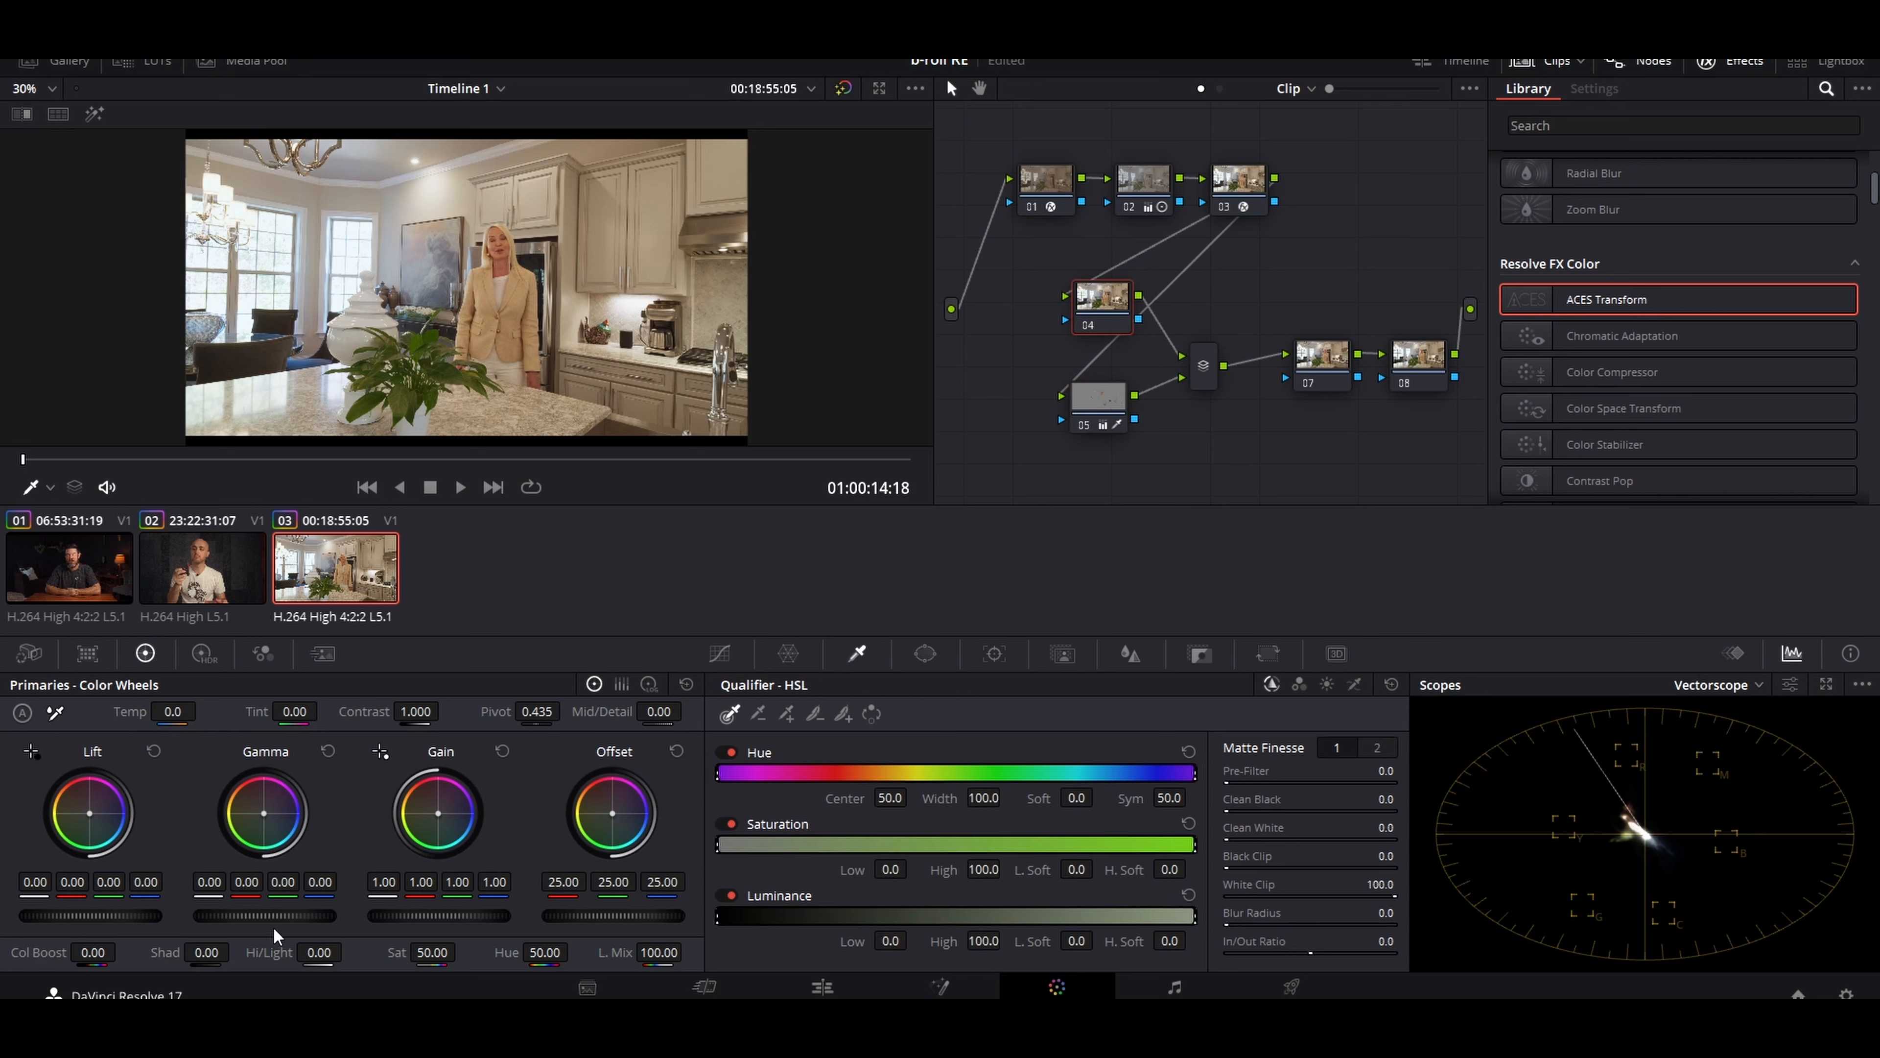
left_click_drag(265, 916, 257, 916)
left_click_drag(90, 916, 87, 916)
left_click_drag(463, 916, 449, 916)
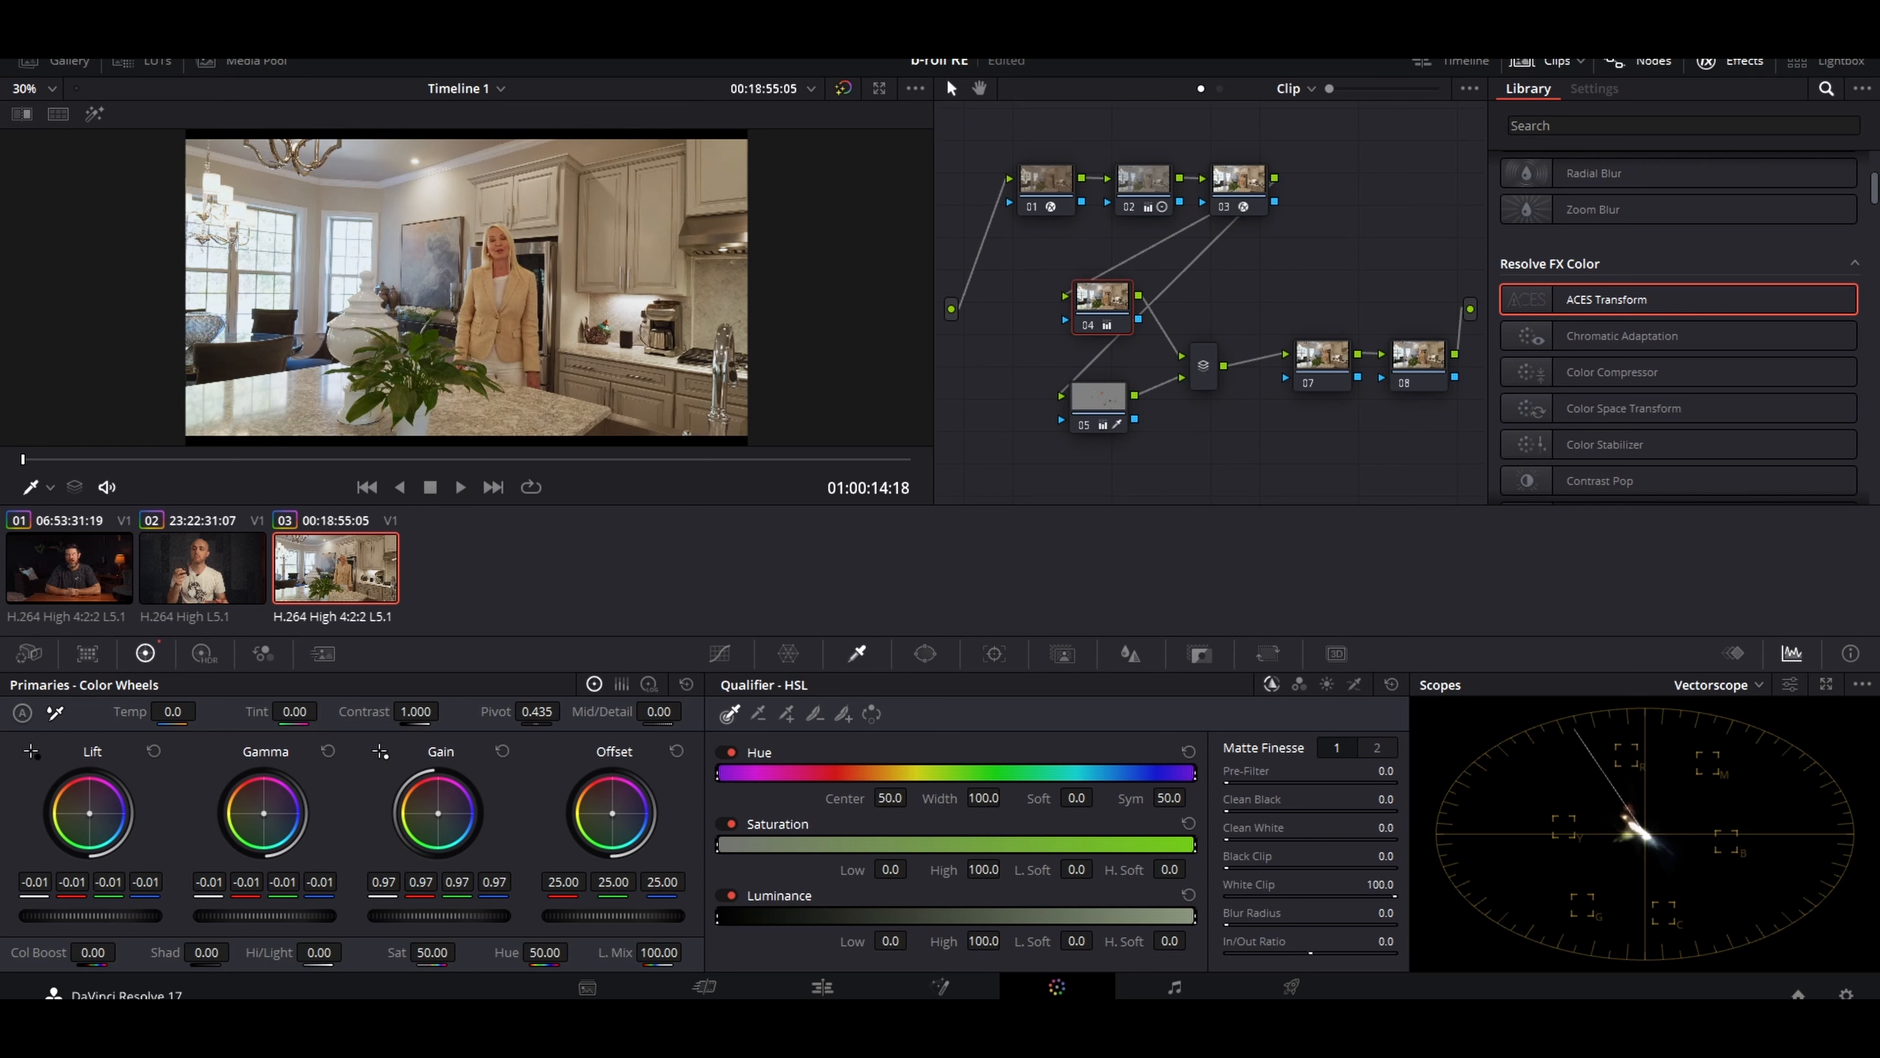
- Soften the keyed skin on node 05 by lowering the log wheels' midtone detail to -23.00
left_click(1080, 426)
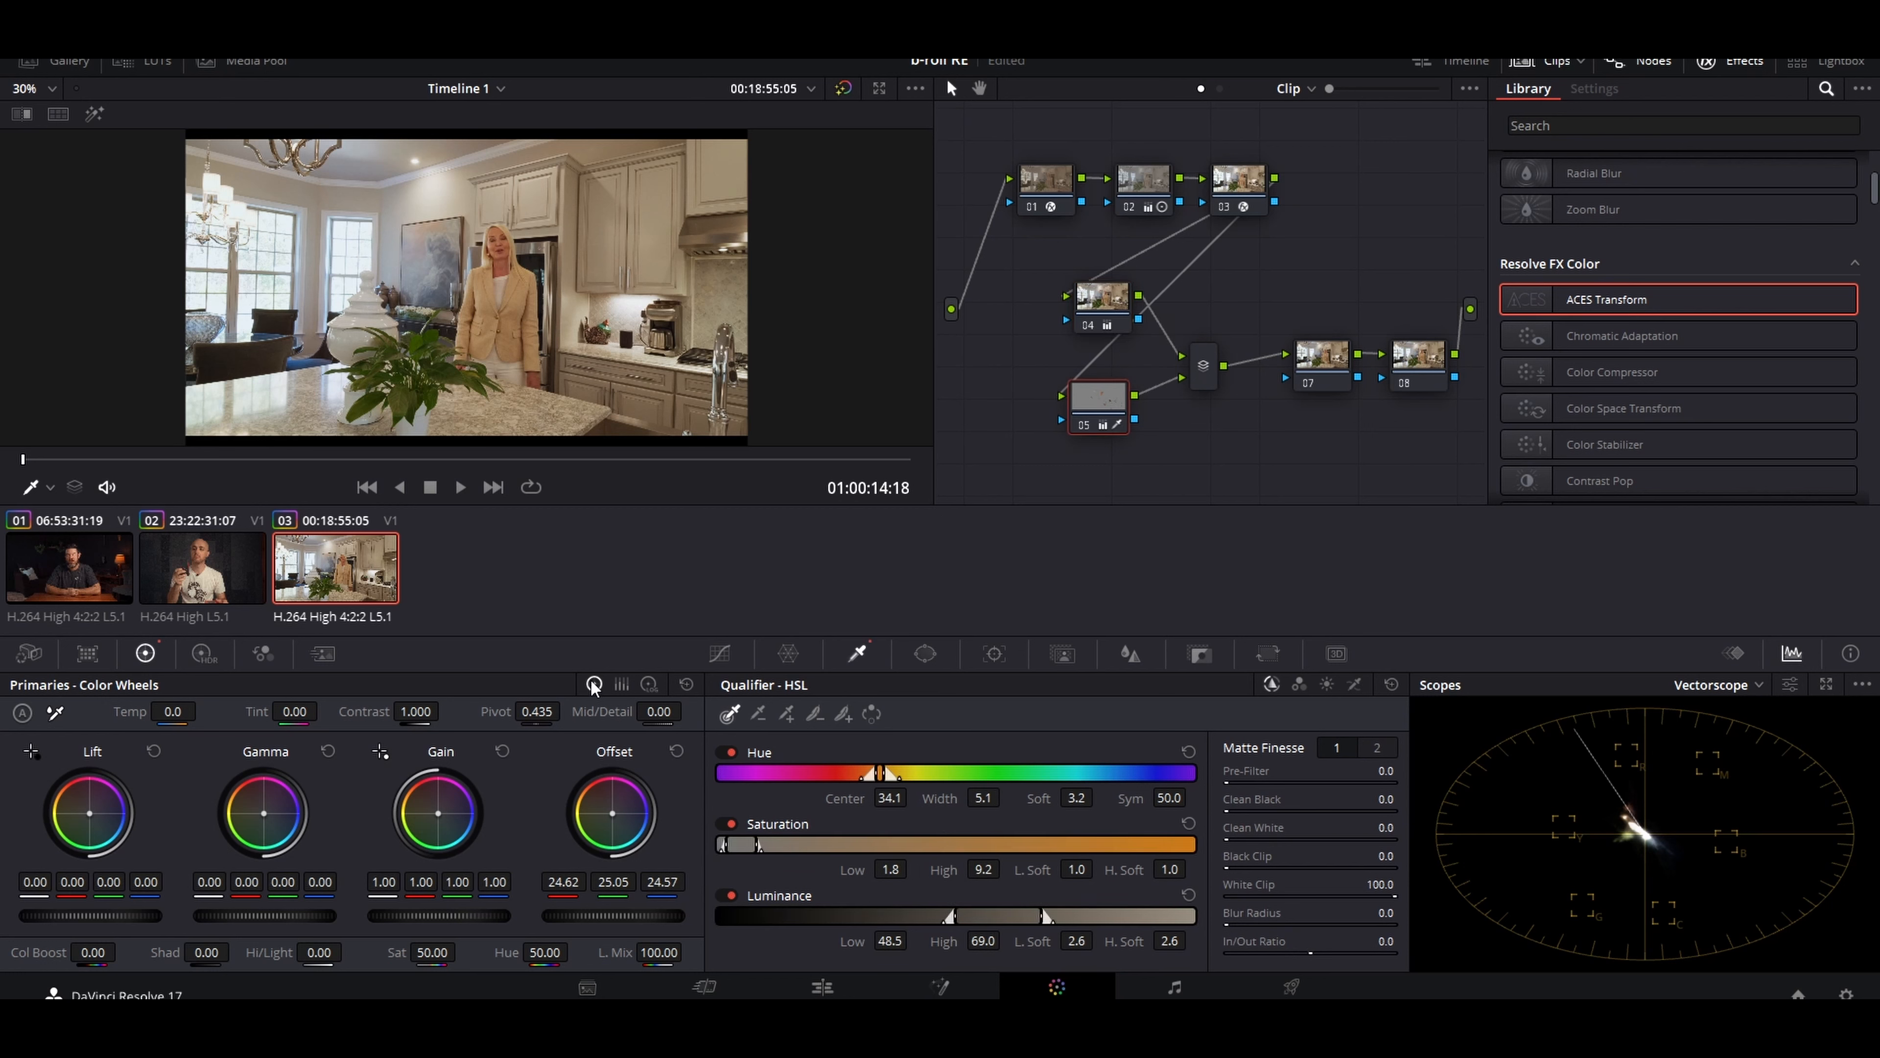
left_click(649, 684)
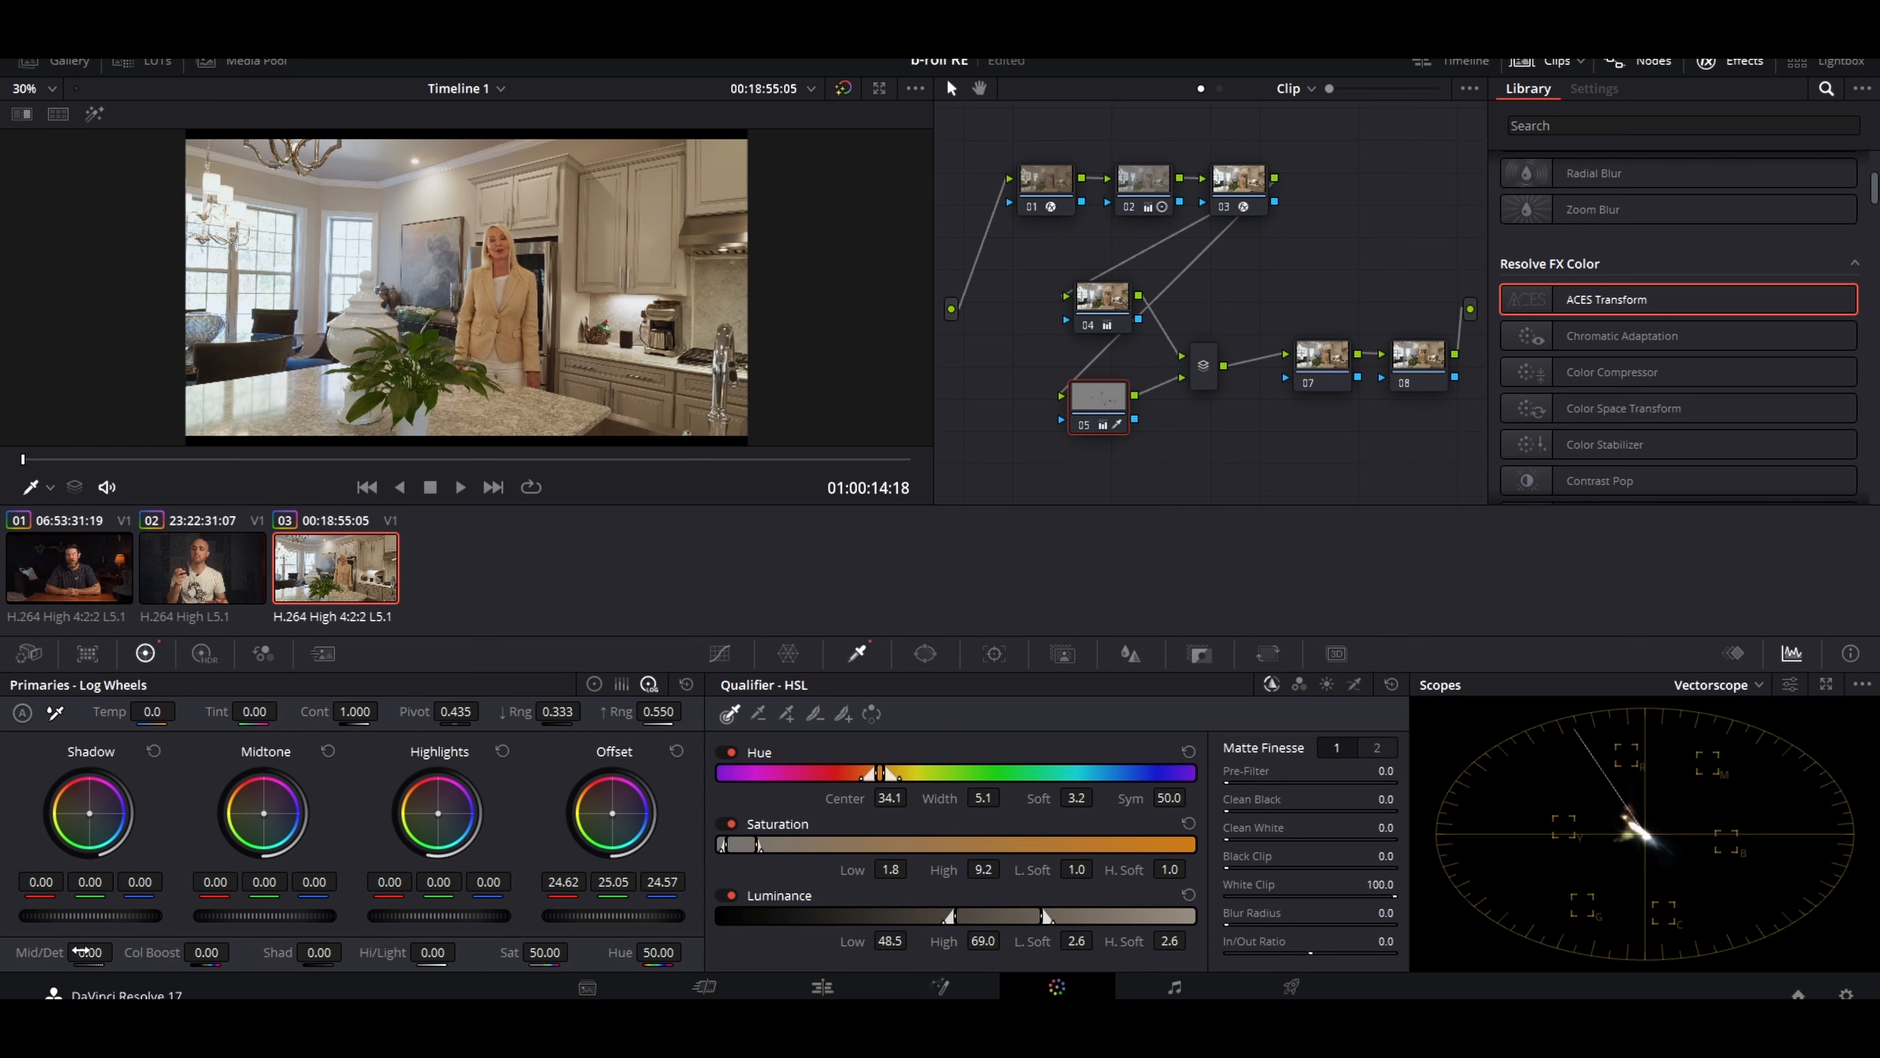
left_click_drag(81, 952, 71, 952)
- Find the Glow effect in the effects library and apply it to node 07 with its default settings
left_click(1322, 357)
left_click(1634, 126)
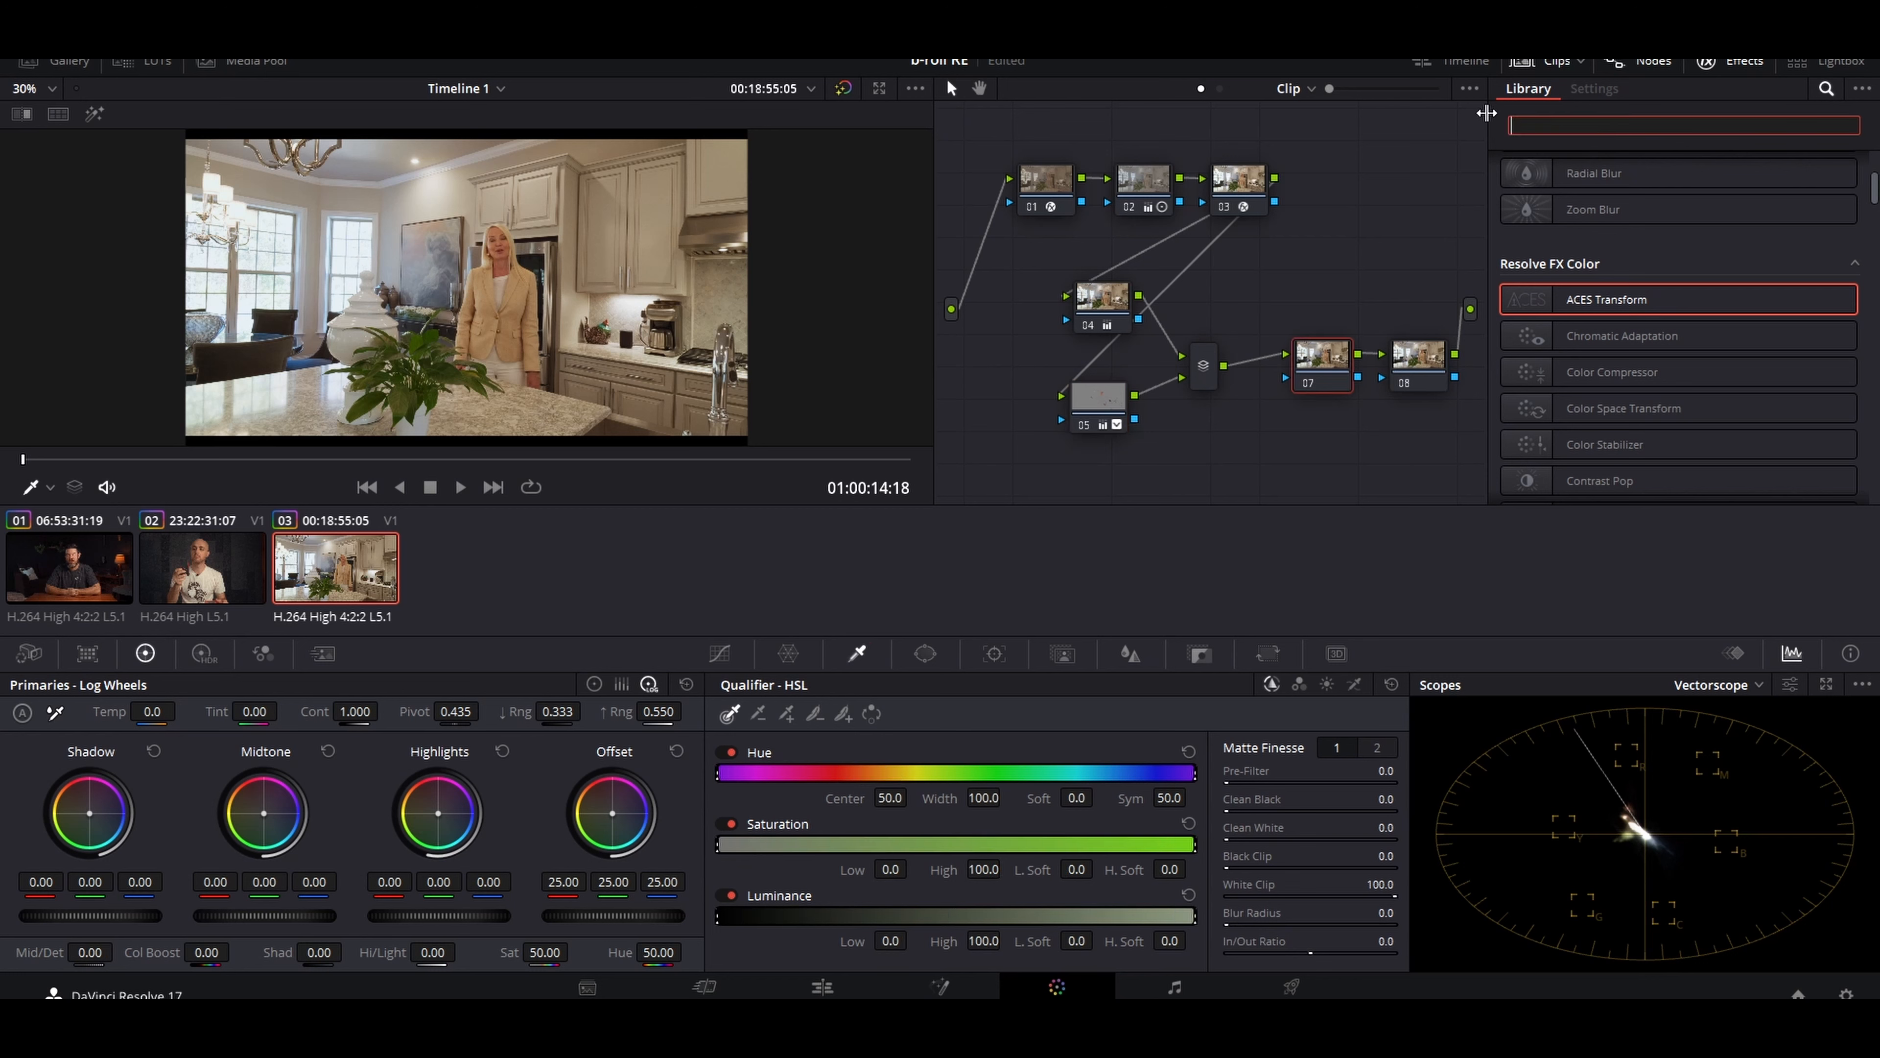
type("glow")
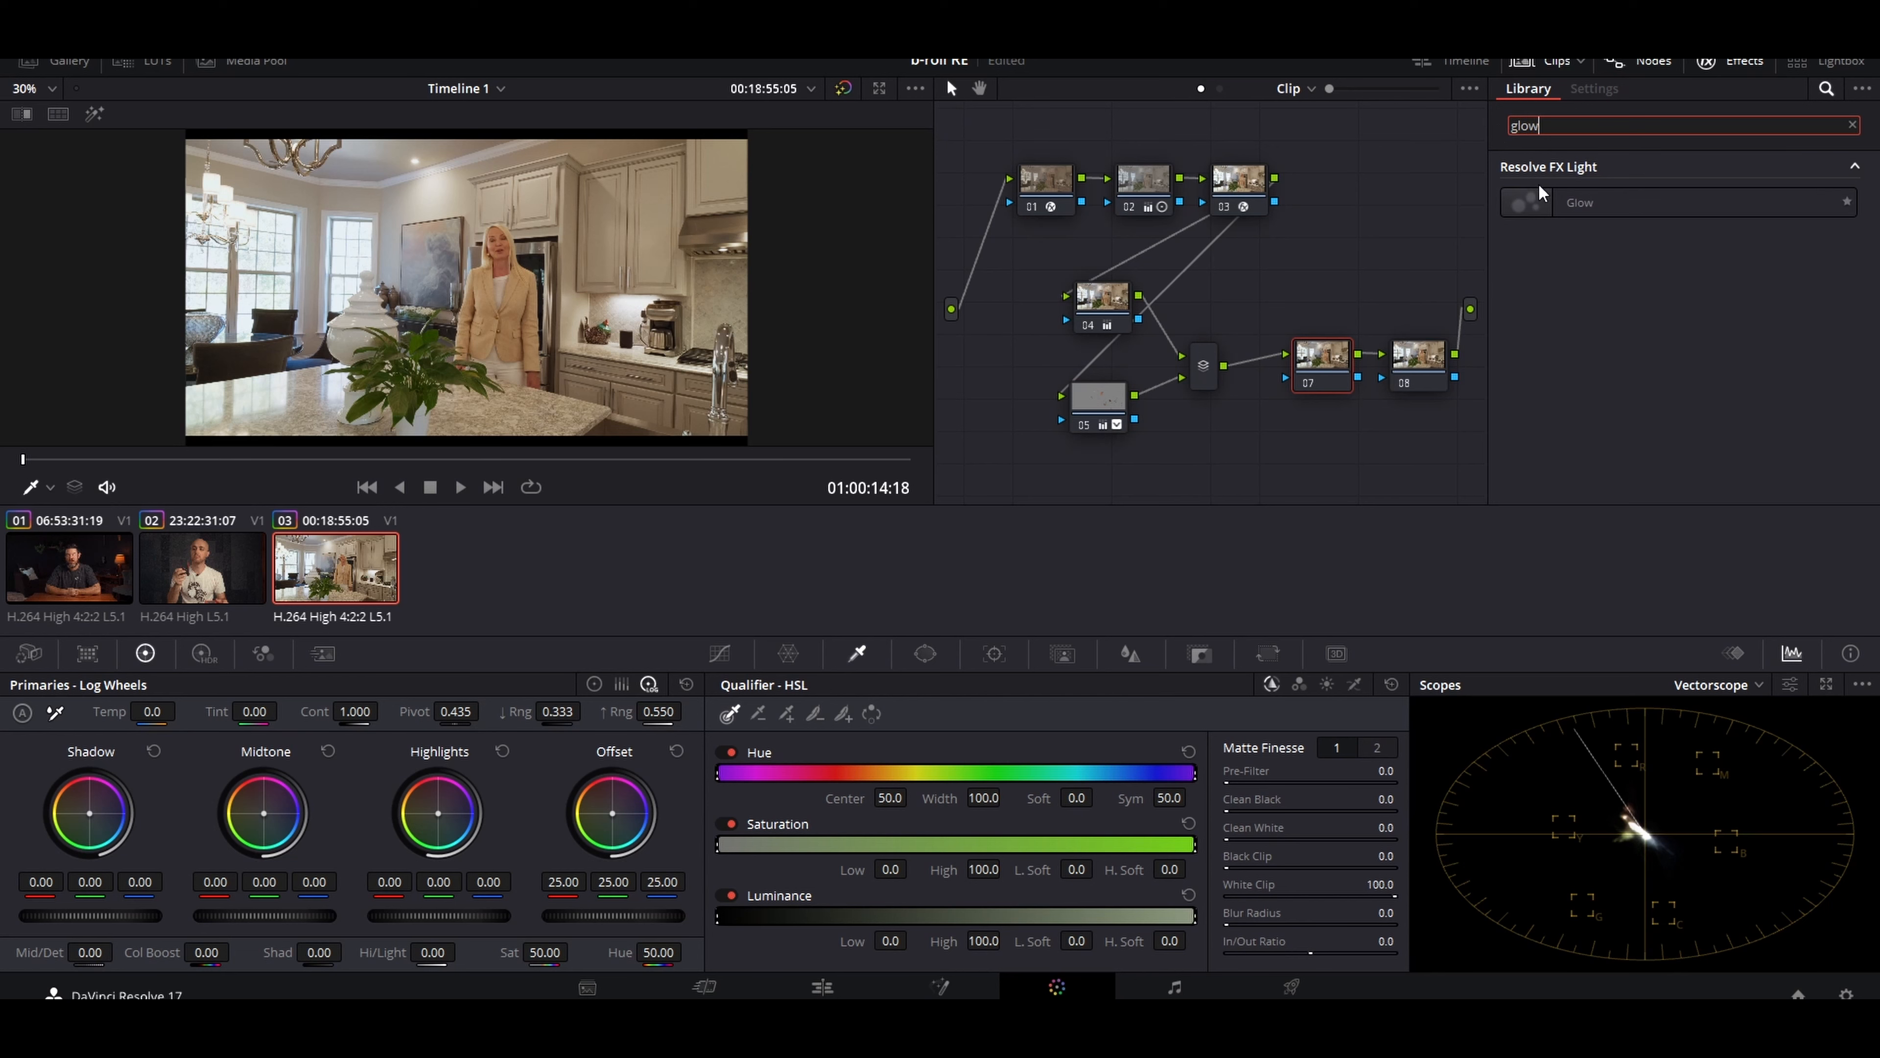
left_click_drag(1538, 186, 1316, 360)
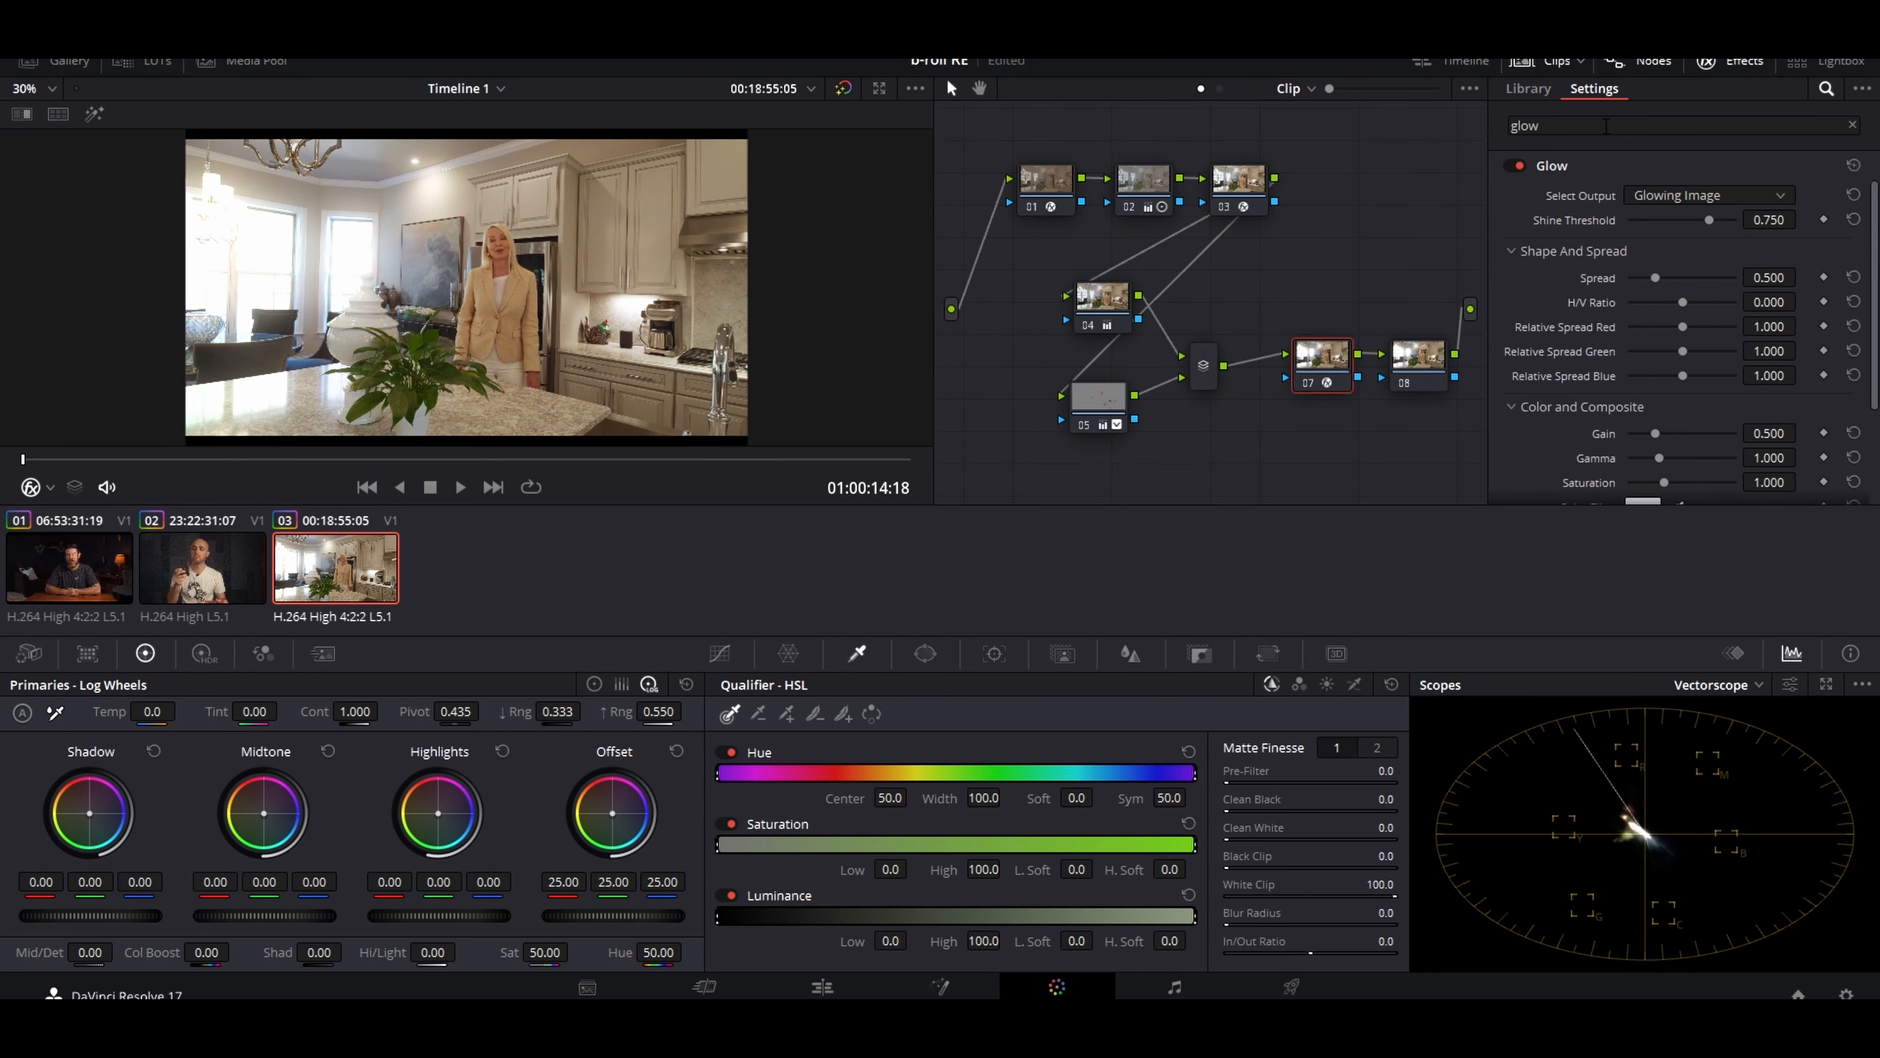
- Find the Vignette effect and apply it to node 08, and raise the log Midtone of node 05 to 0.05
left_click(1606, 126)
key("ctrl+a")
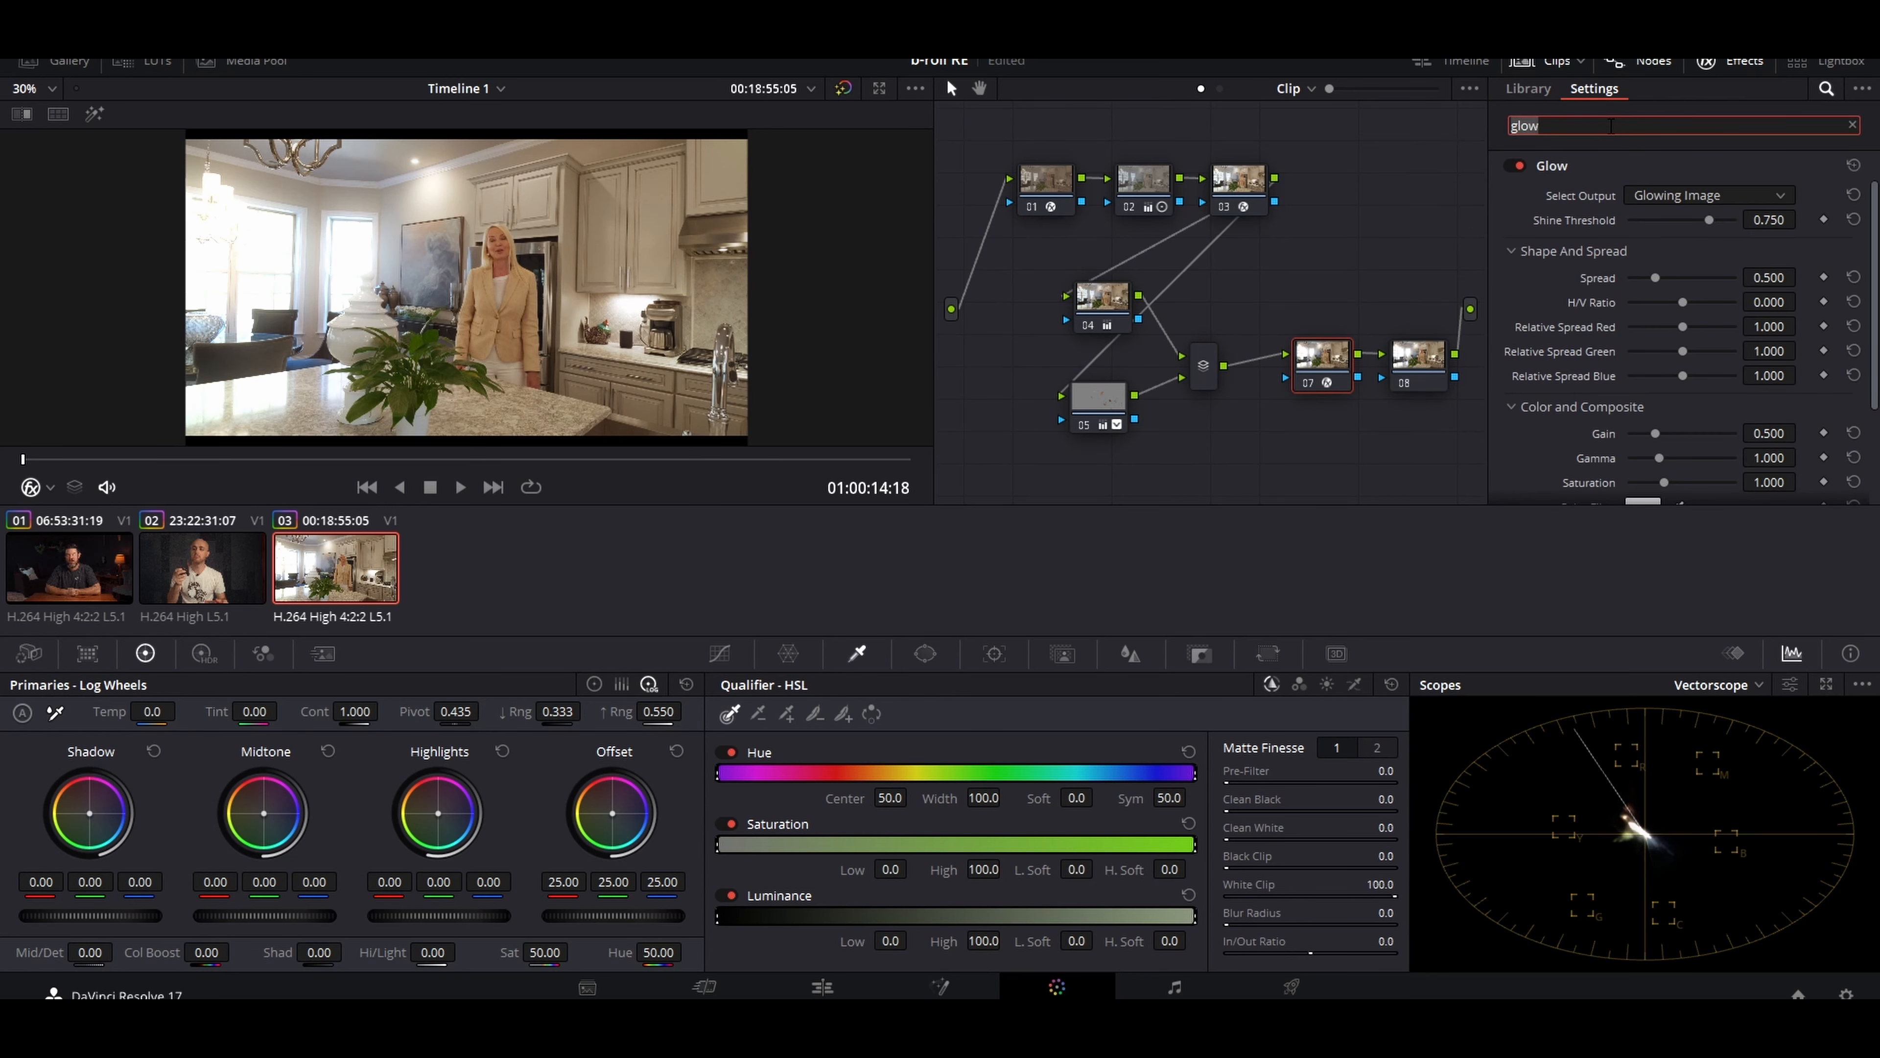
type("vig")
left_click_drag(1597, 196, 1077, 406)
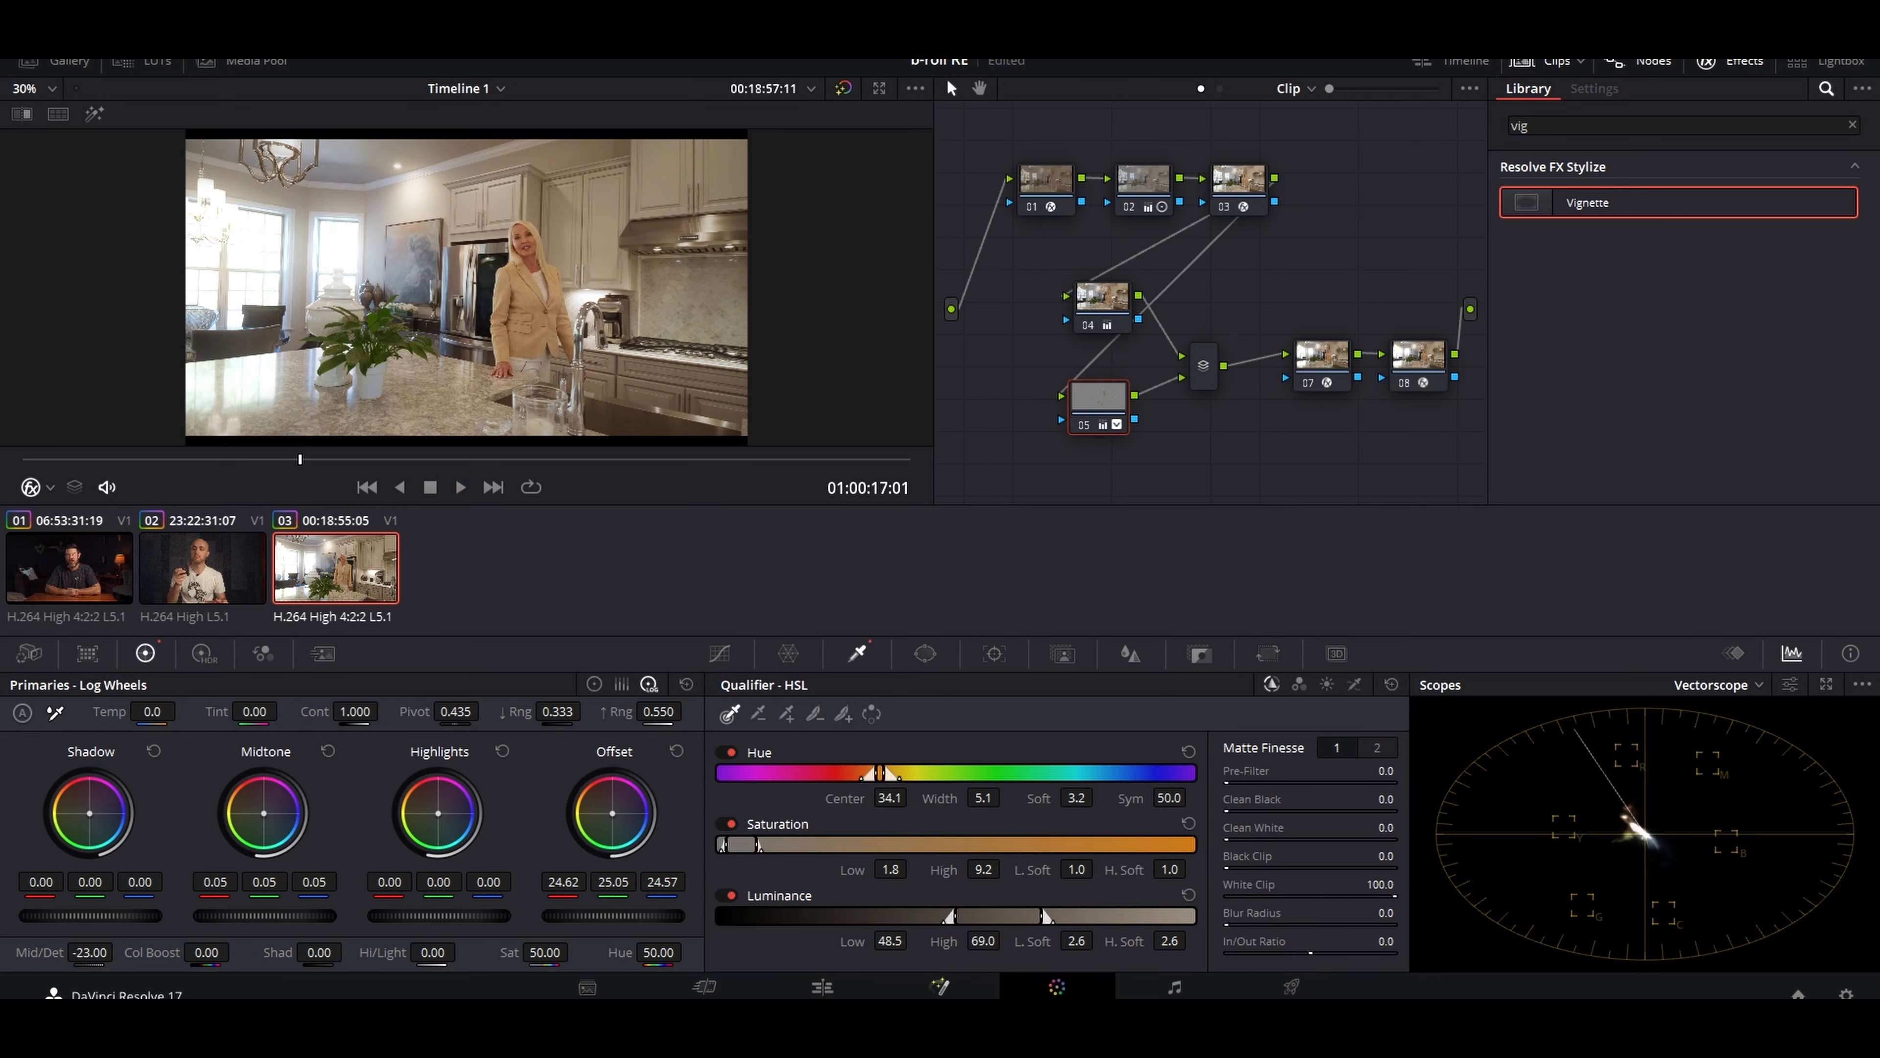
- Switch to the Edit page and play the graded timeline full screen from its beginning
left_click(822, 987)
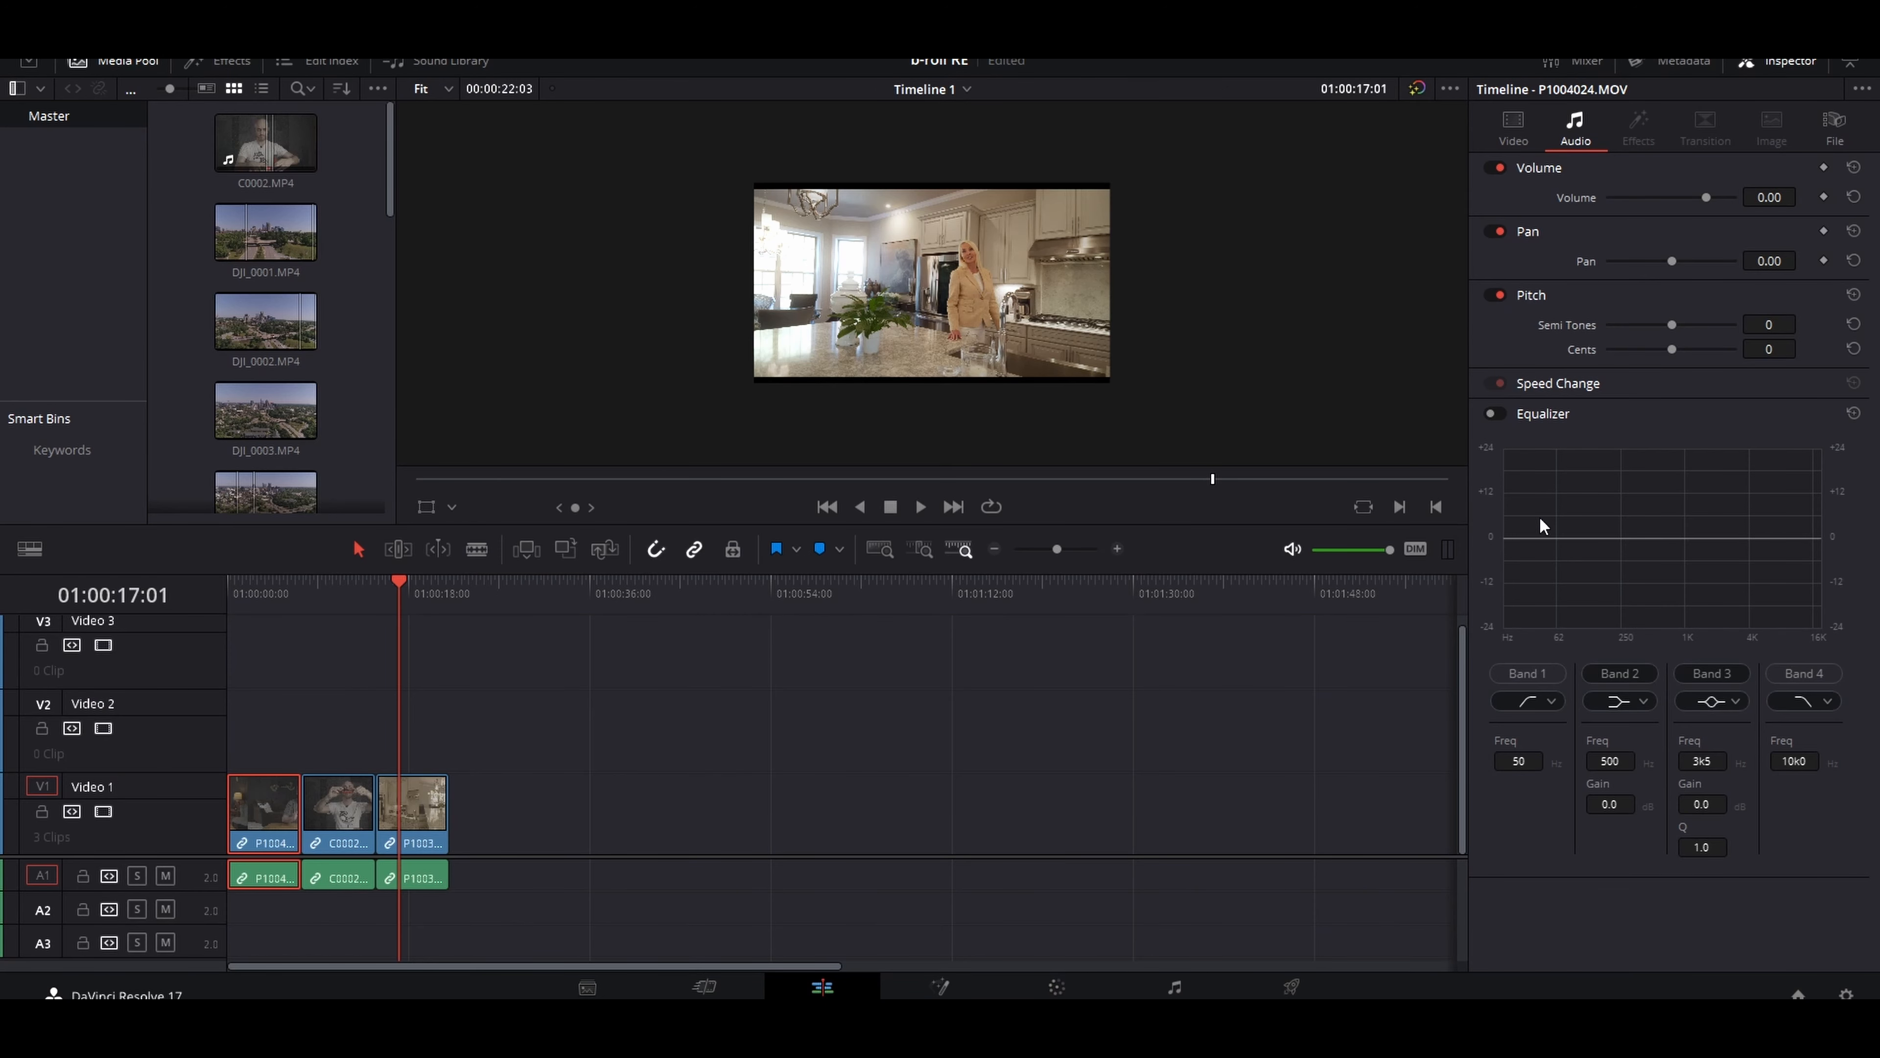
left_click(1527, 138)
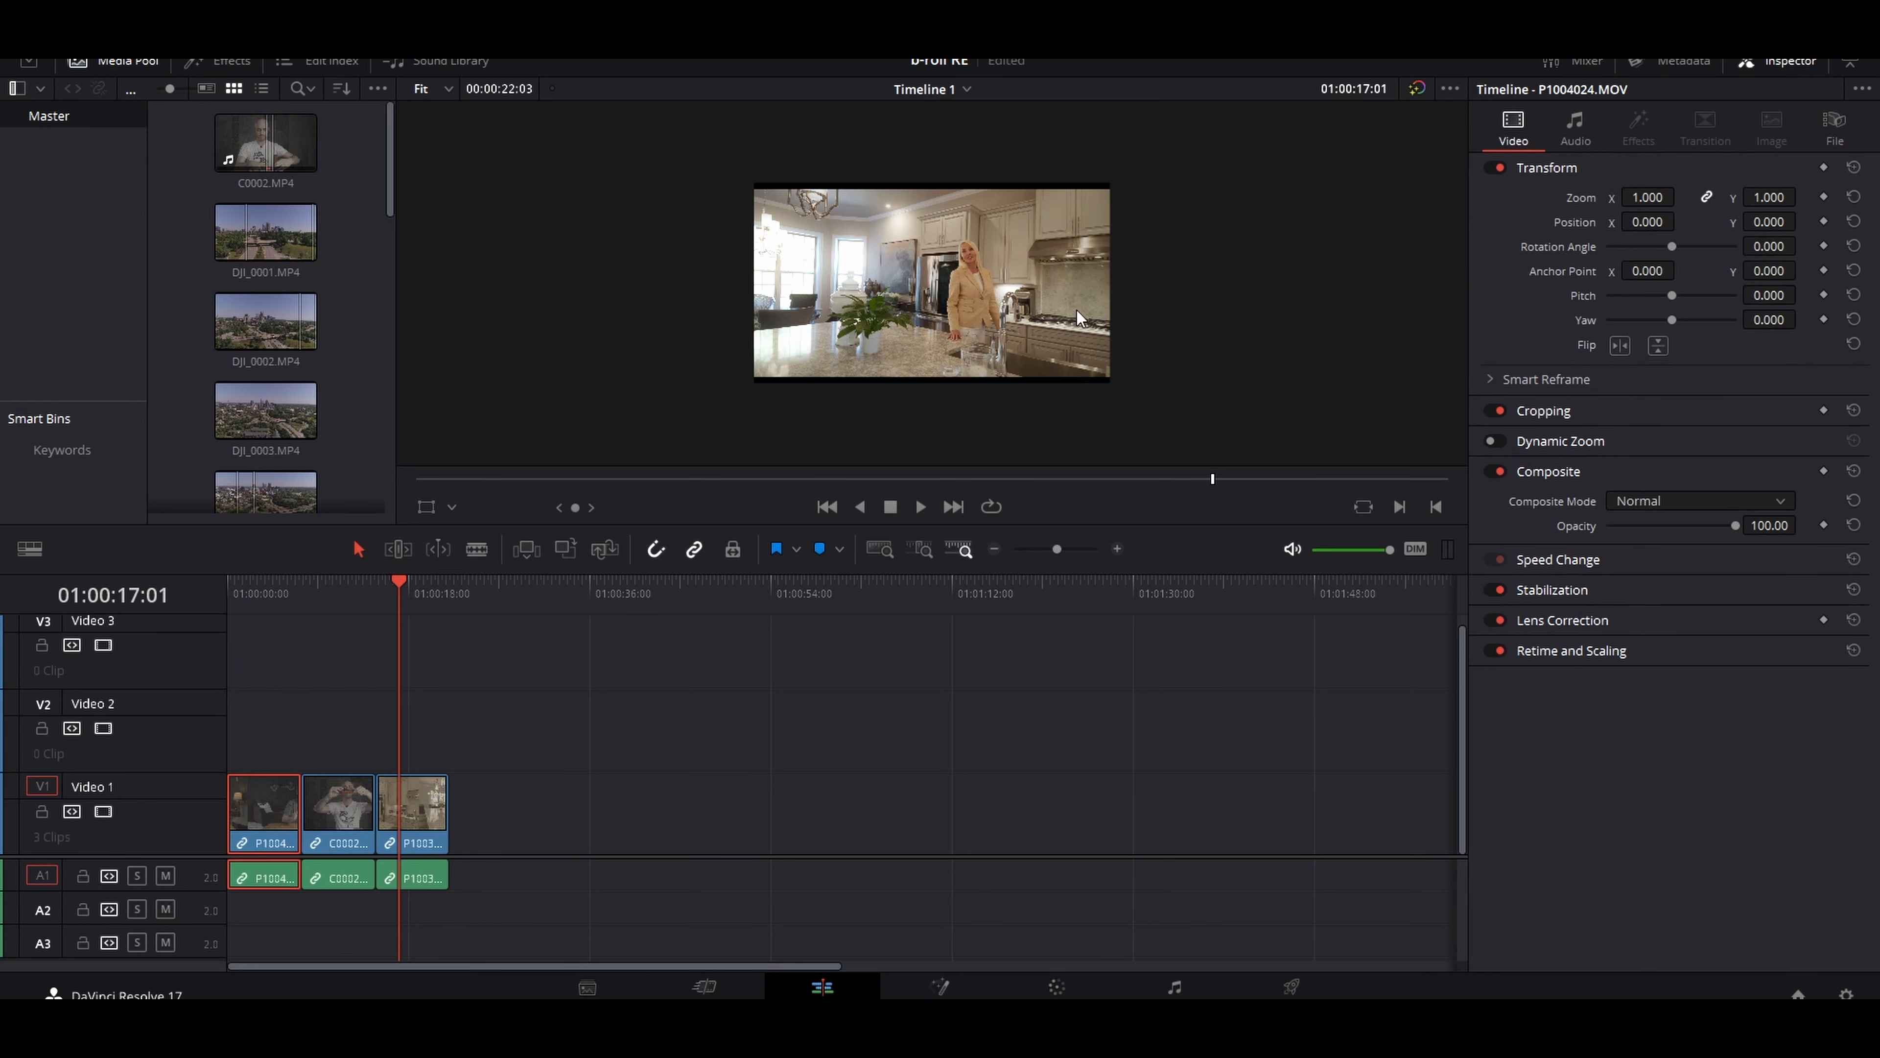
left_click(231, 594)
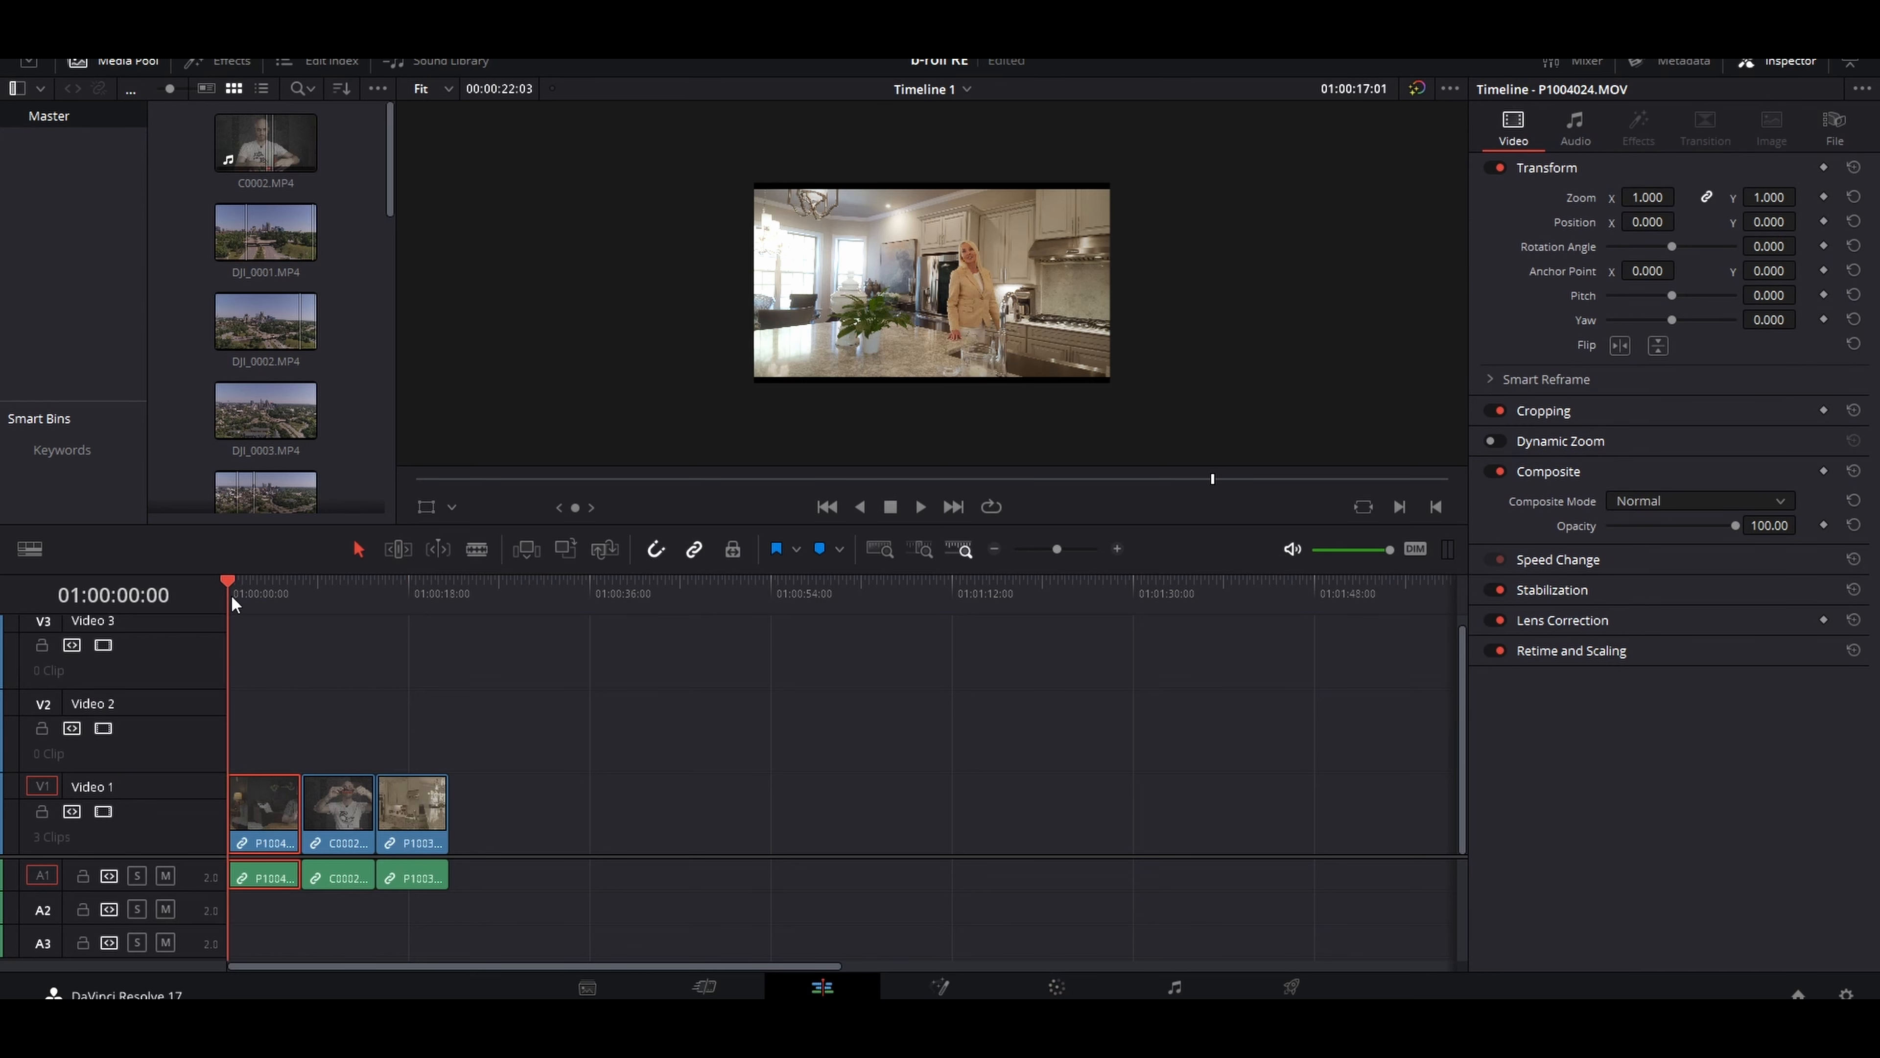
key("space")
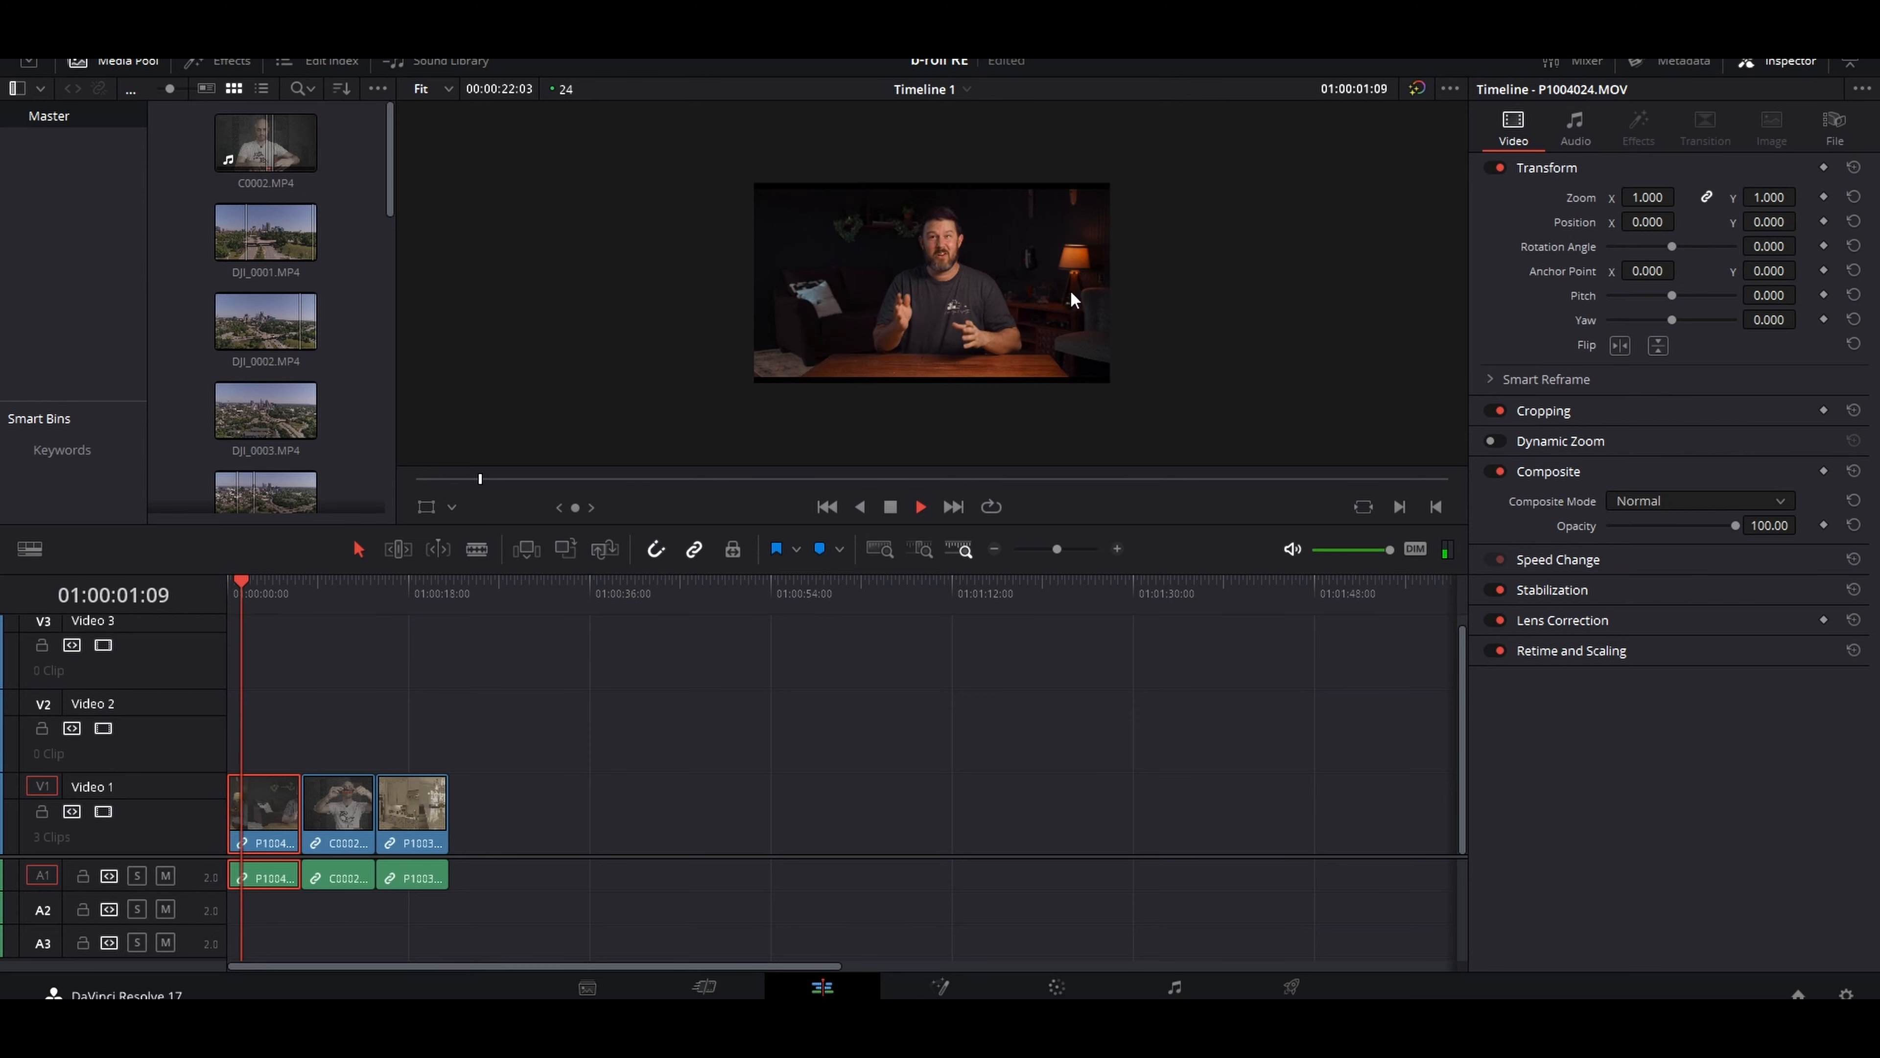
key("p")
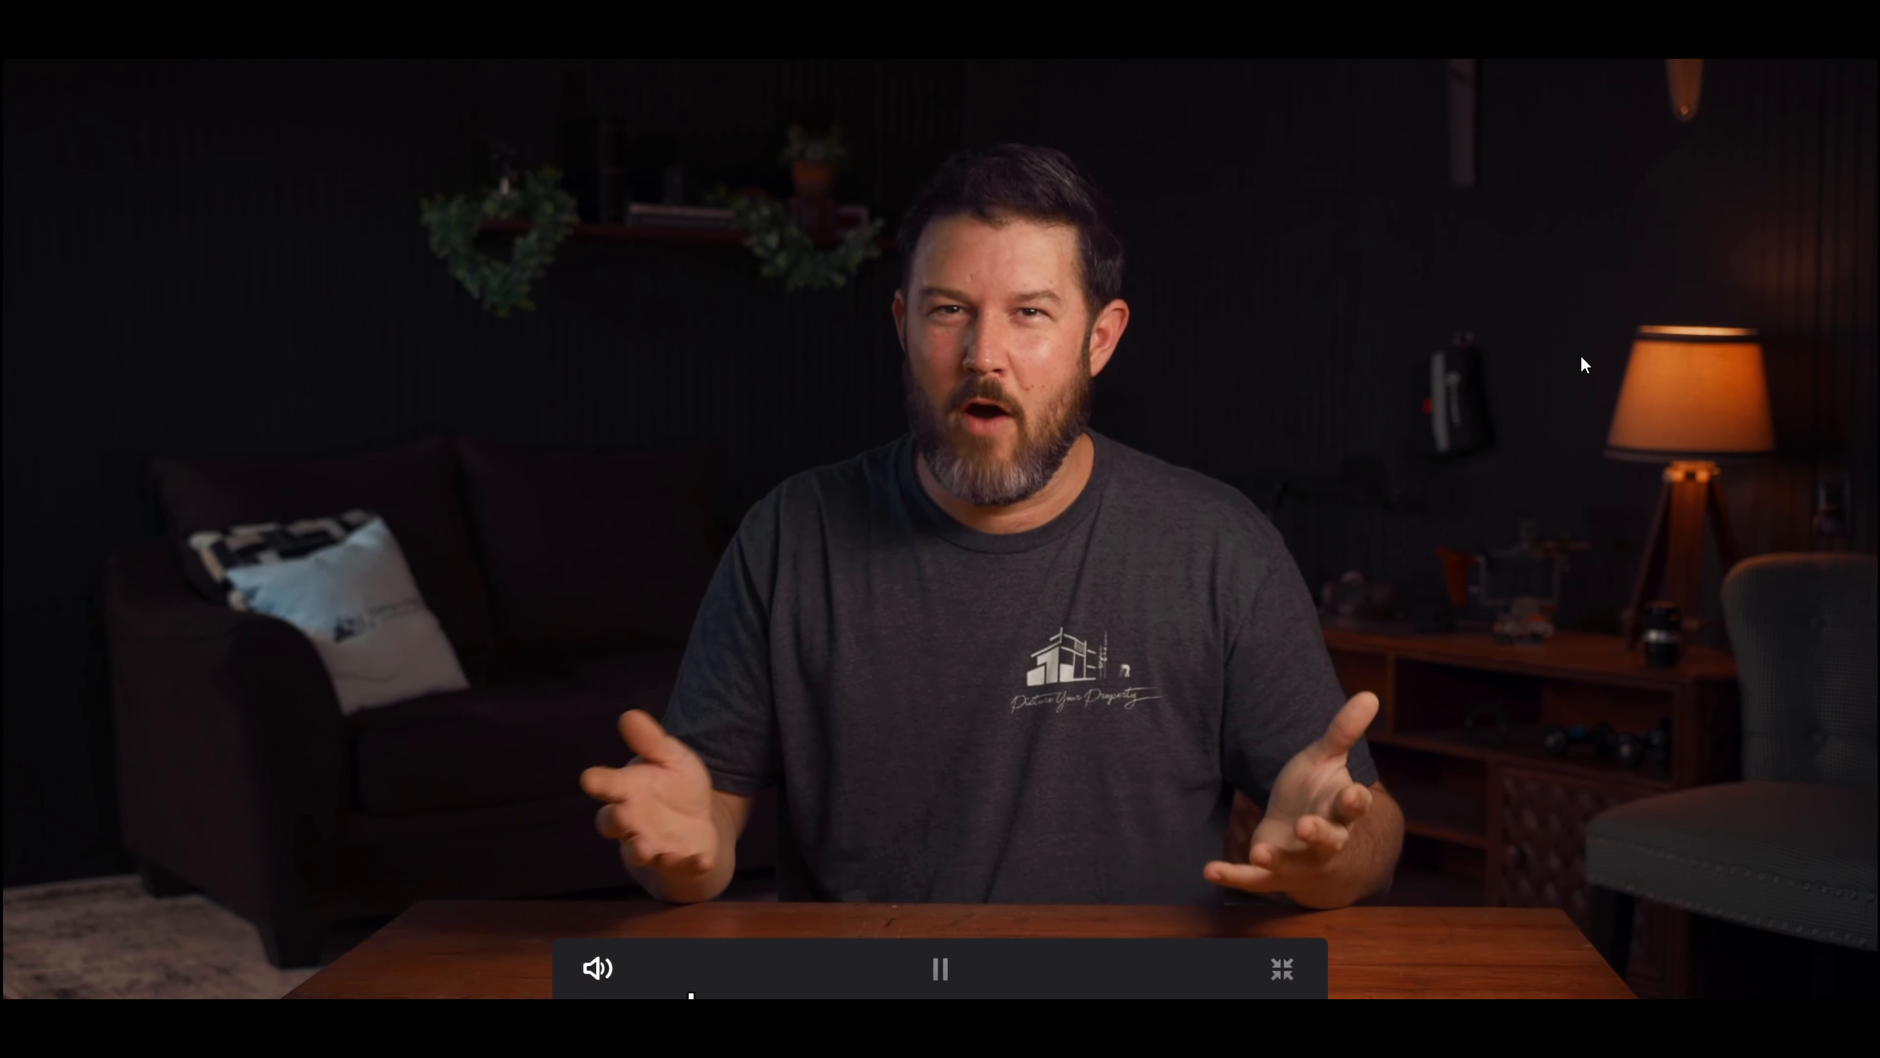